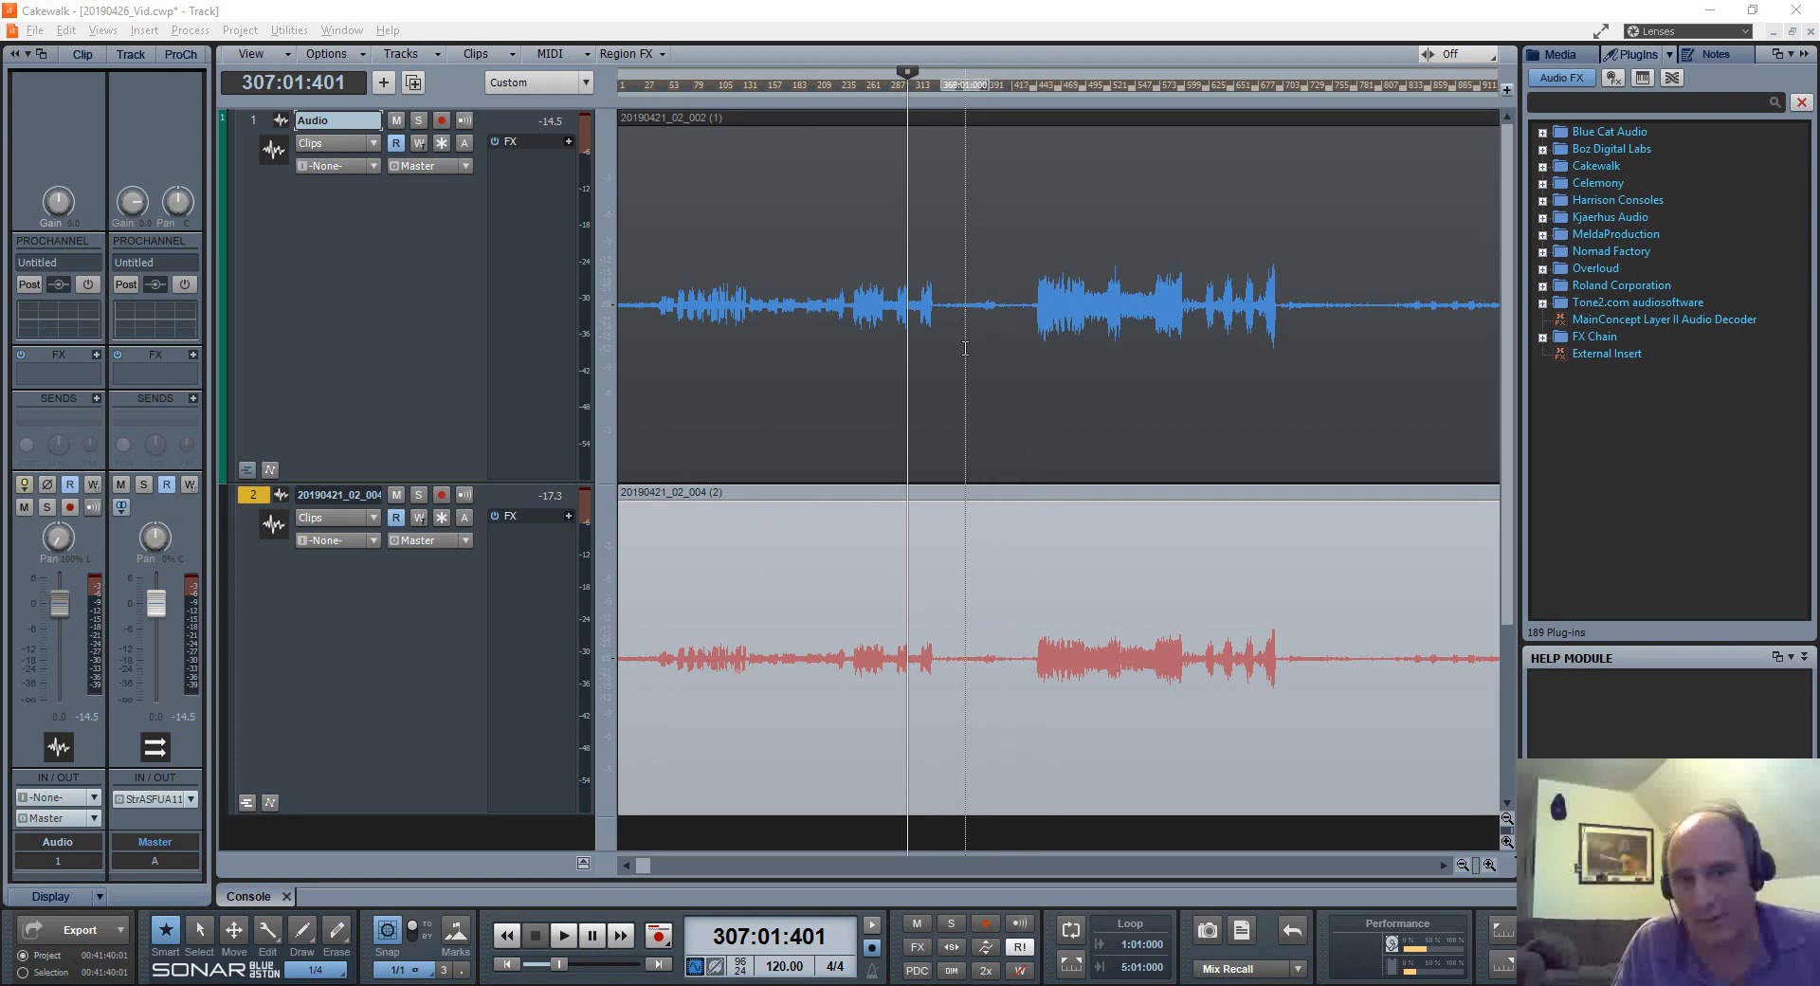
Step: Play short passages near measures 368 and 456 to check the quiet gap and the start of the next loud section
click(967, 341)
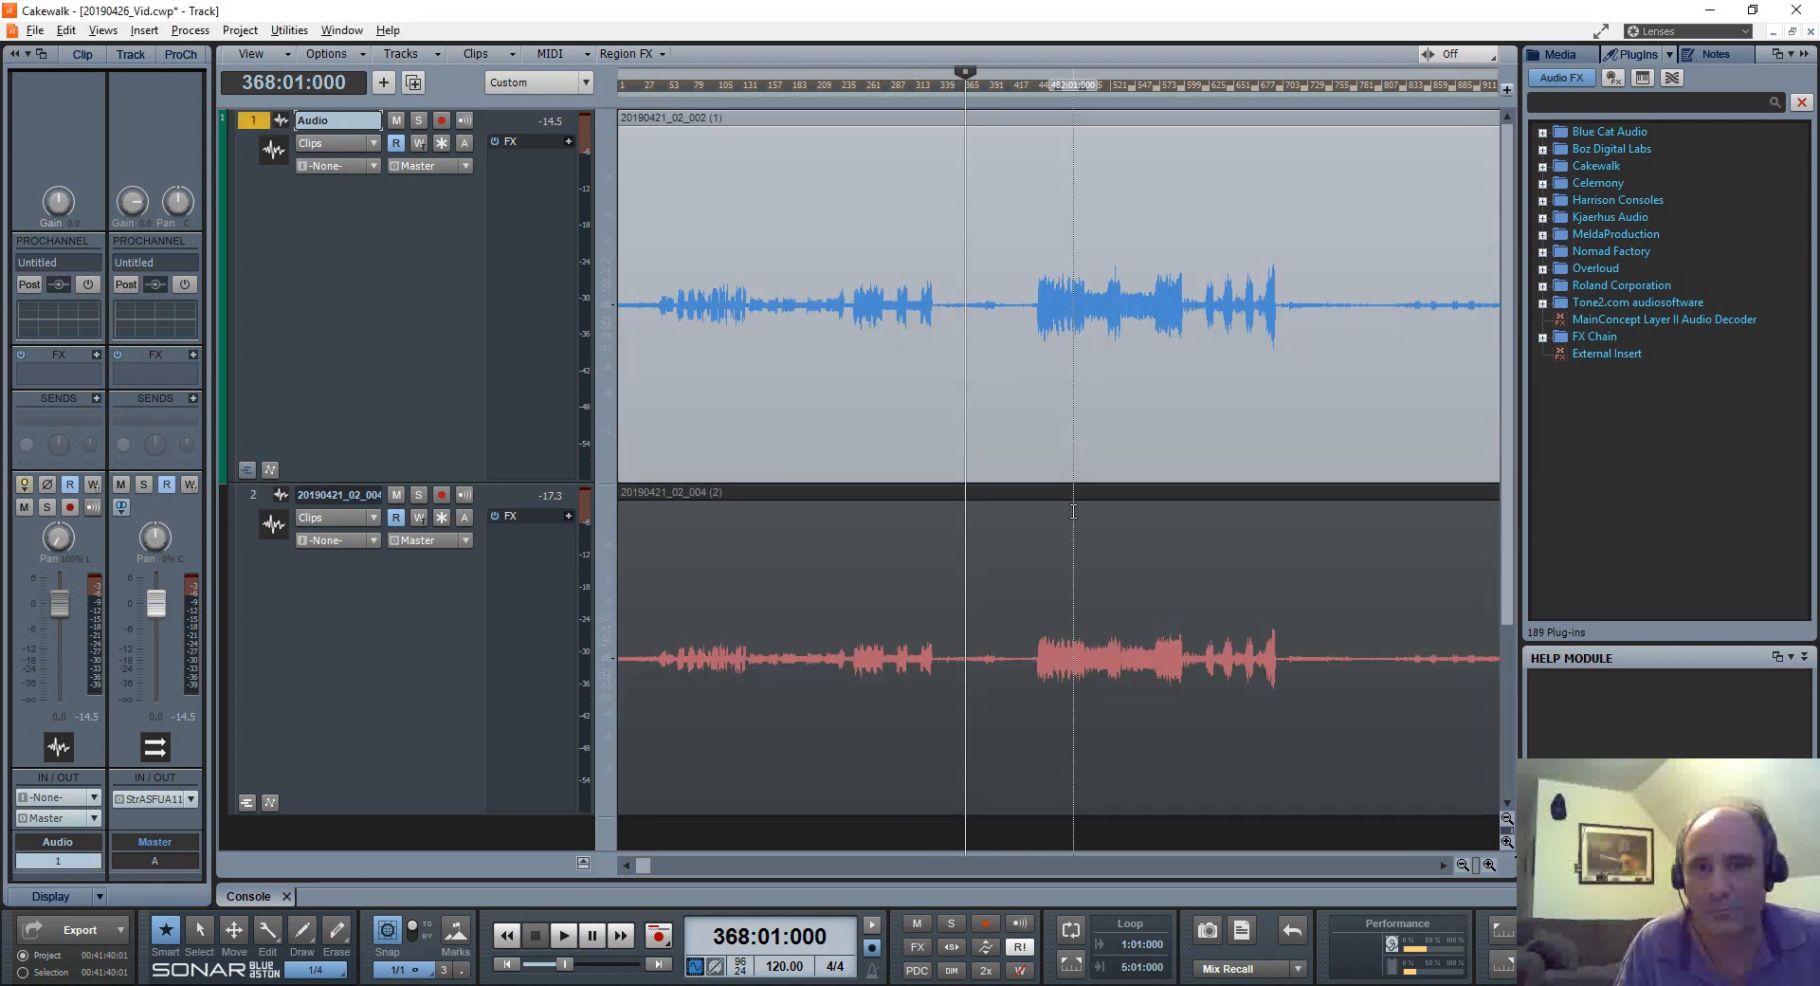
key(space)
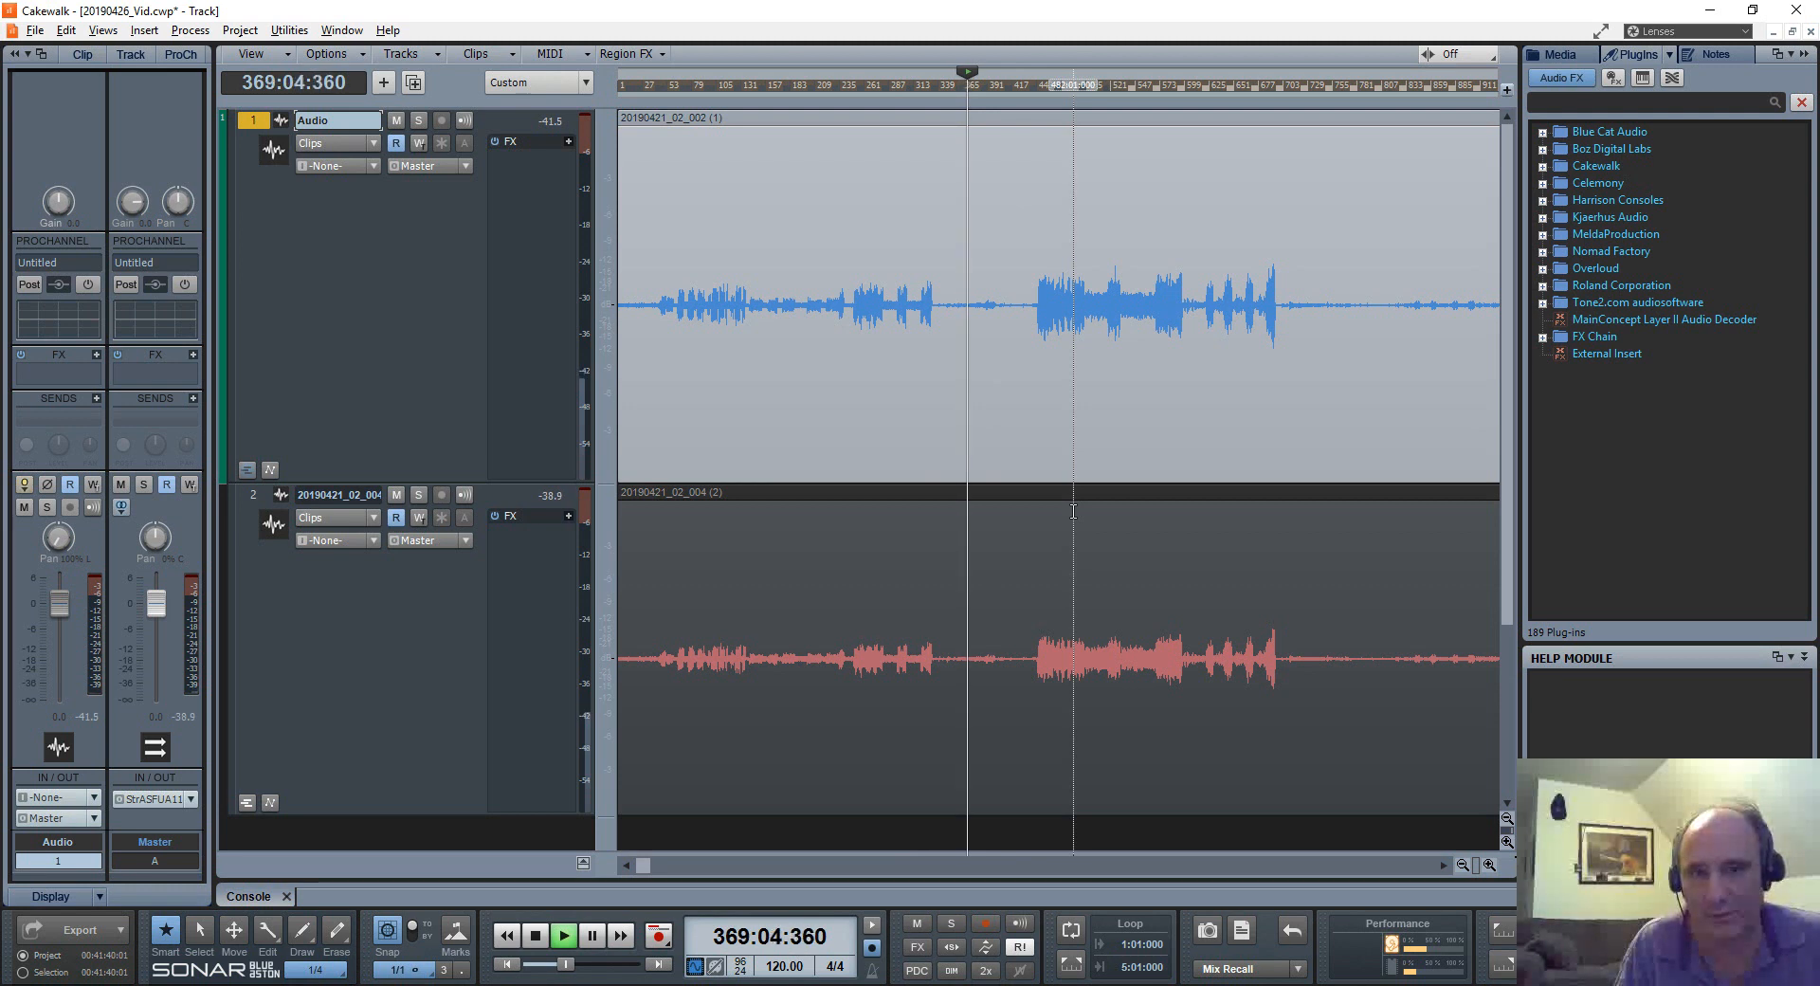
key(space)
drag(1028, 440, 1288, 434)
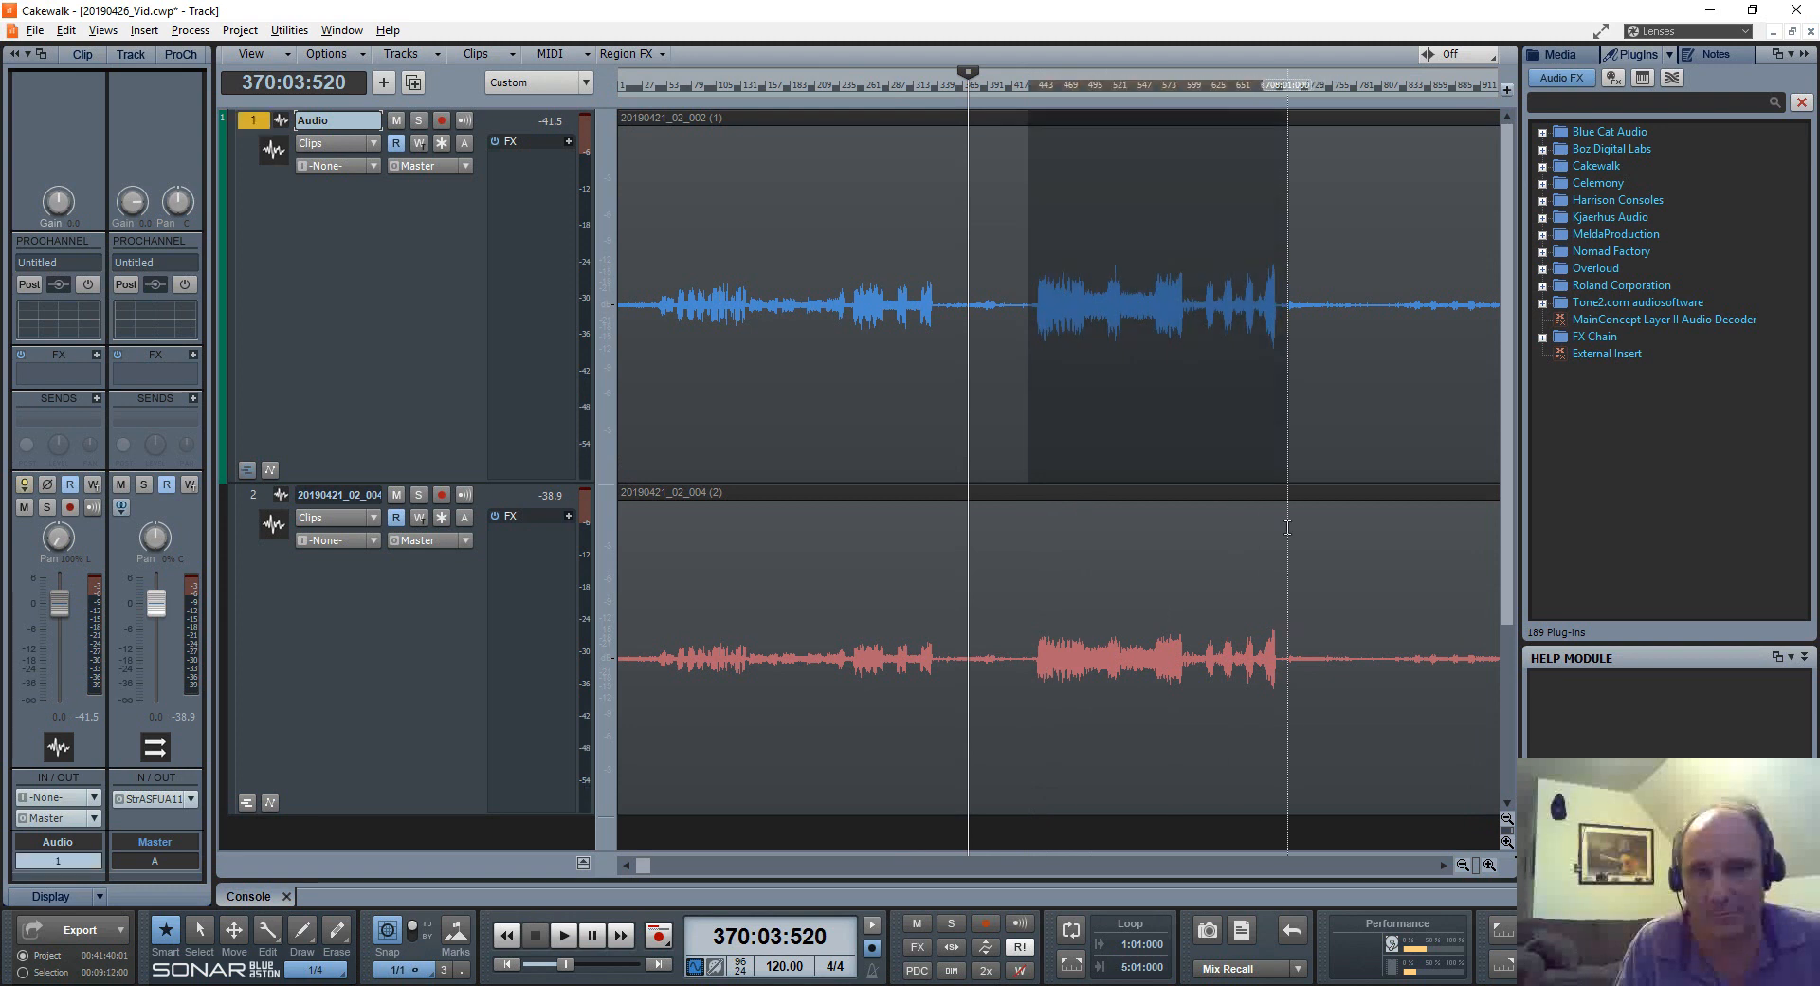
click(1048, 431)
key(space)
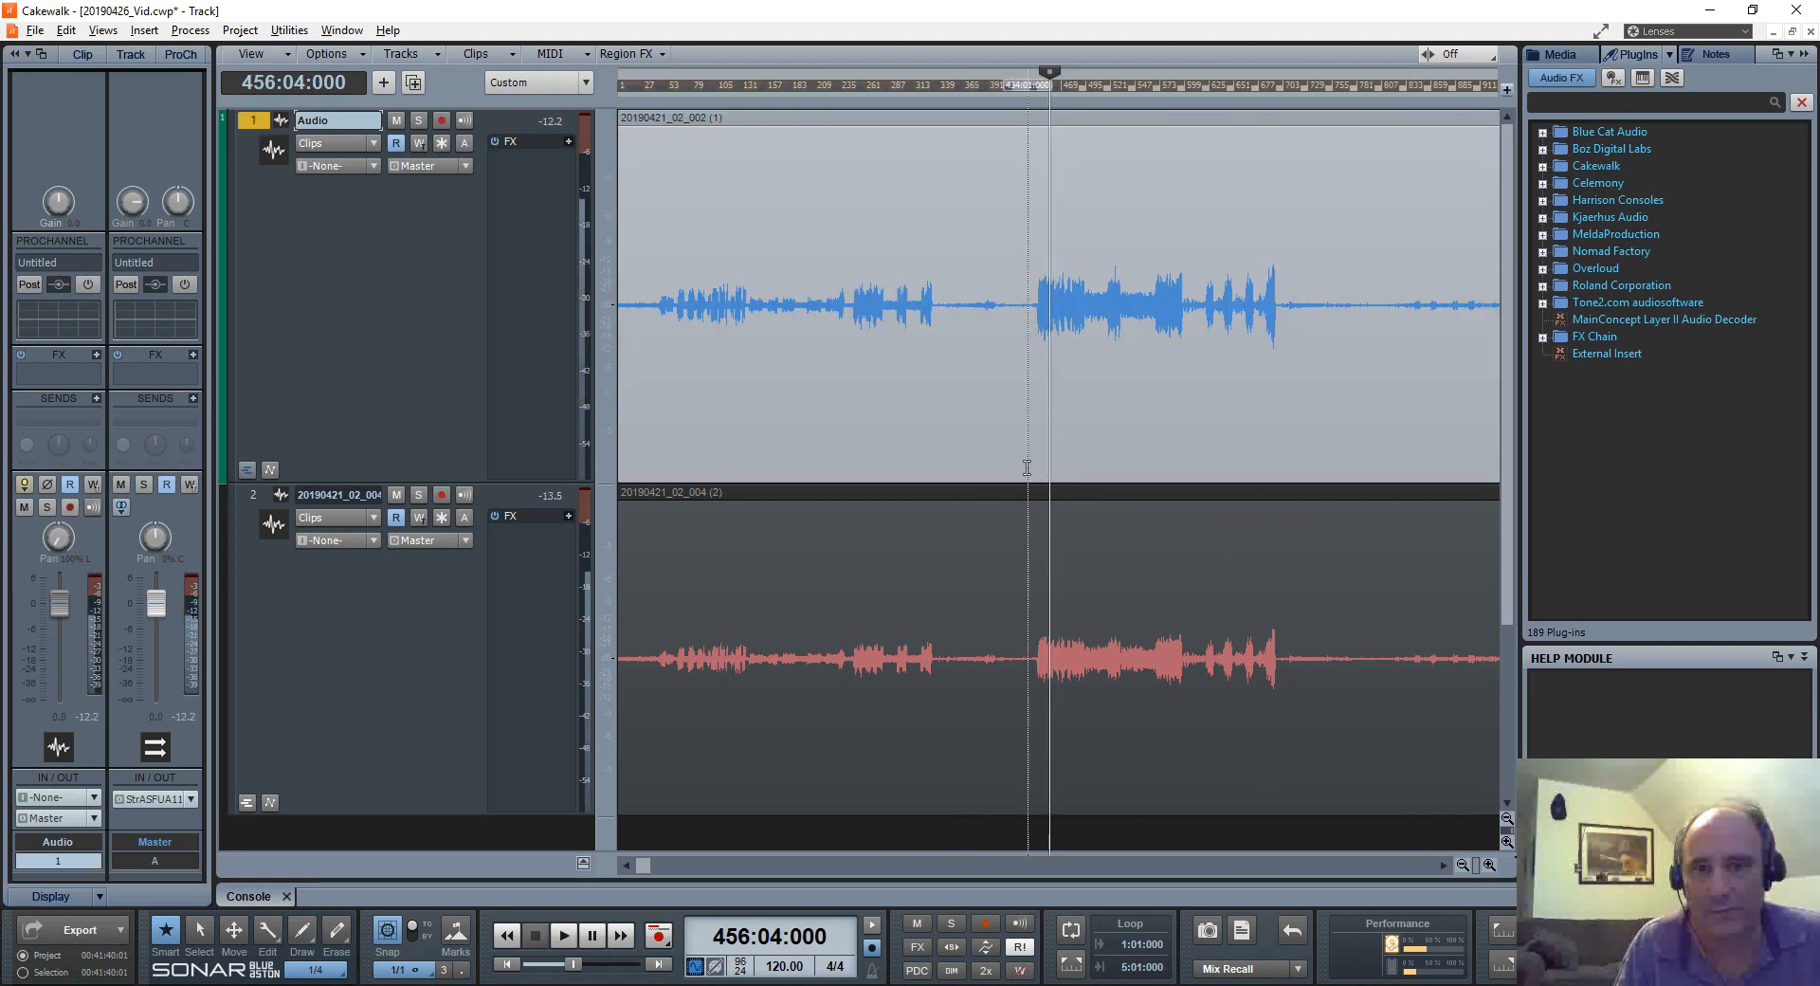
Step: Split the clips on both tracks at 431:01:000, just before the loud section, and delete everything before the split
click(1005, 455)
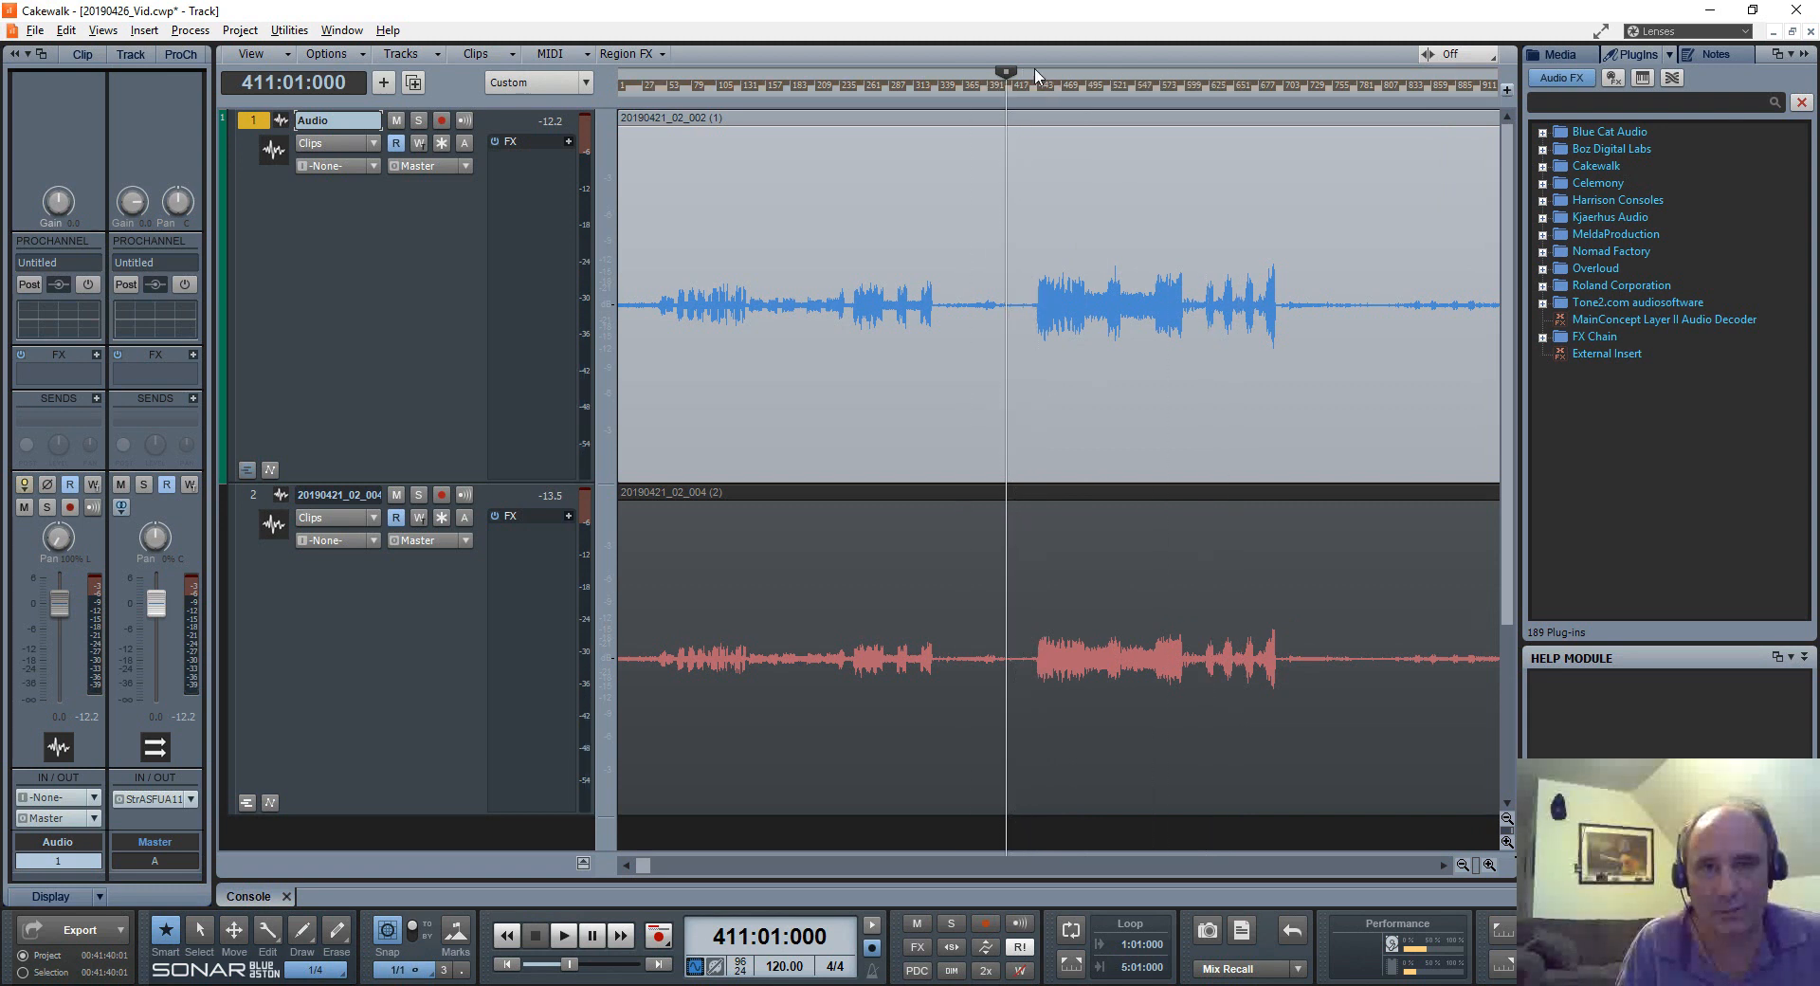
drag(1033, 66, 1029, 285)
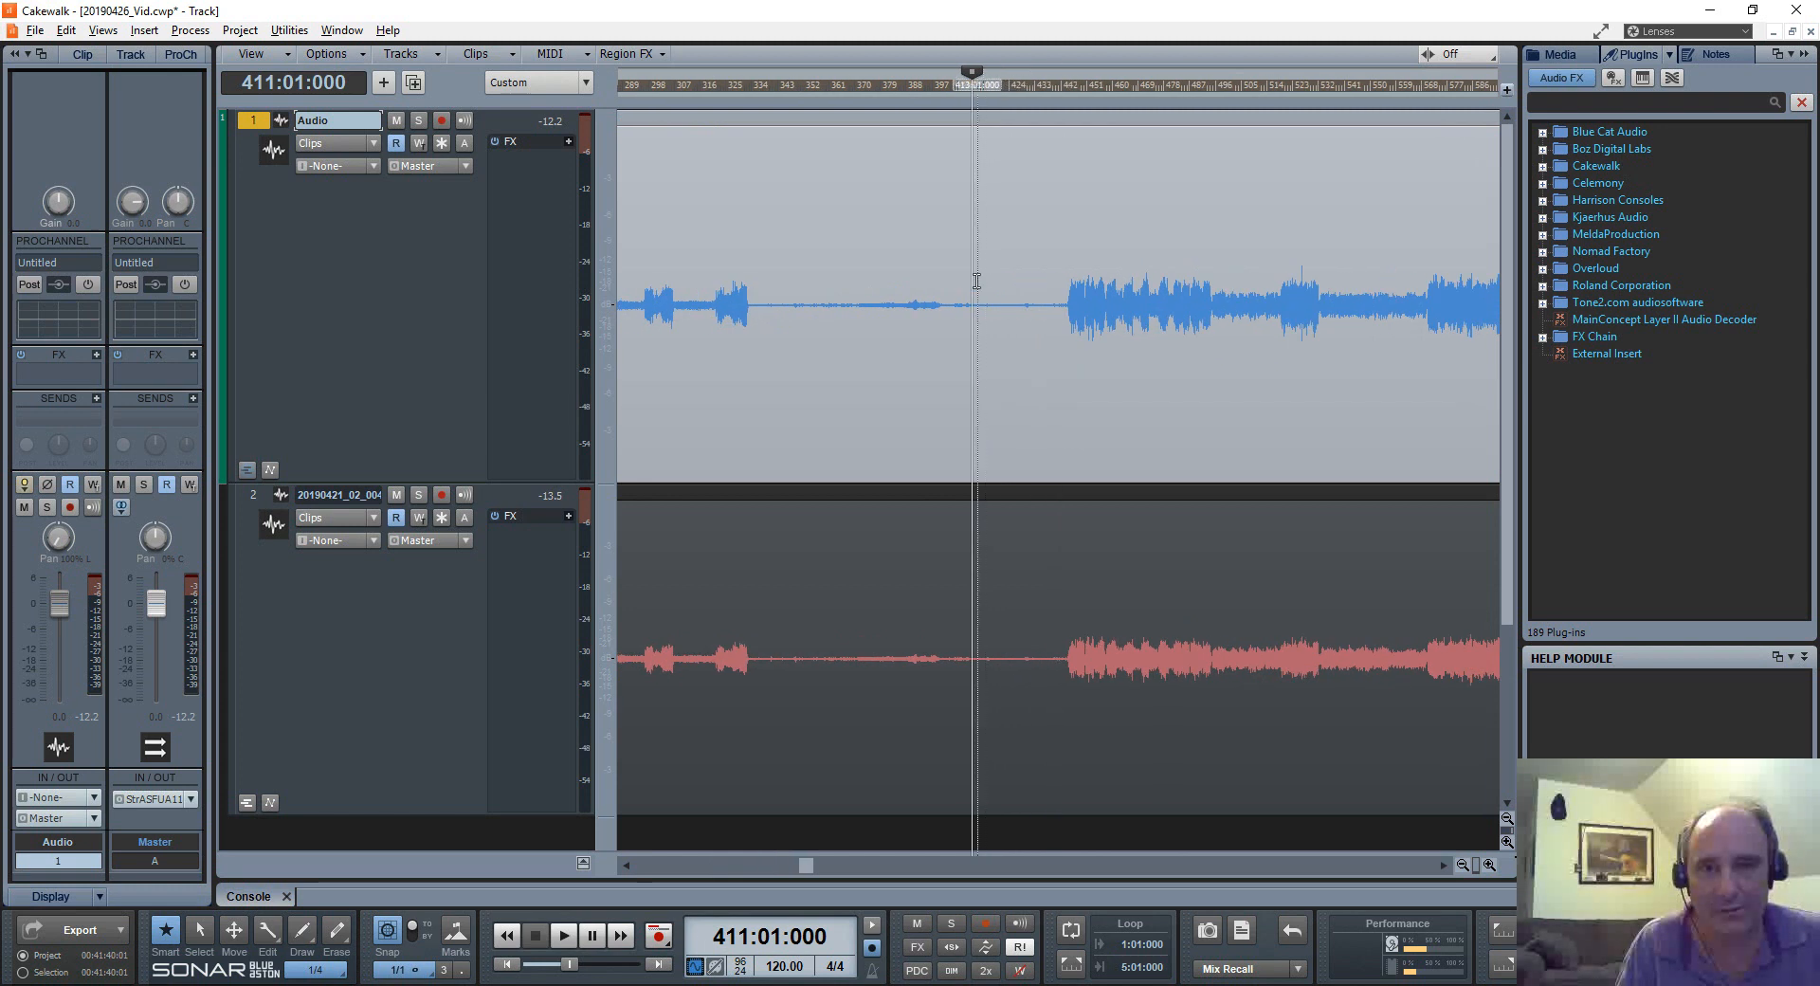
click(1029, 365)
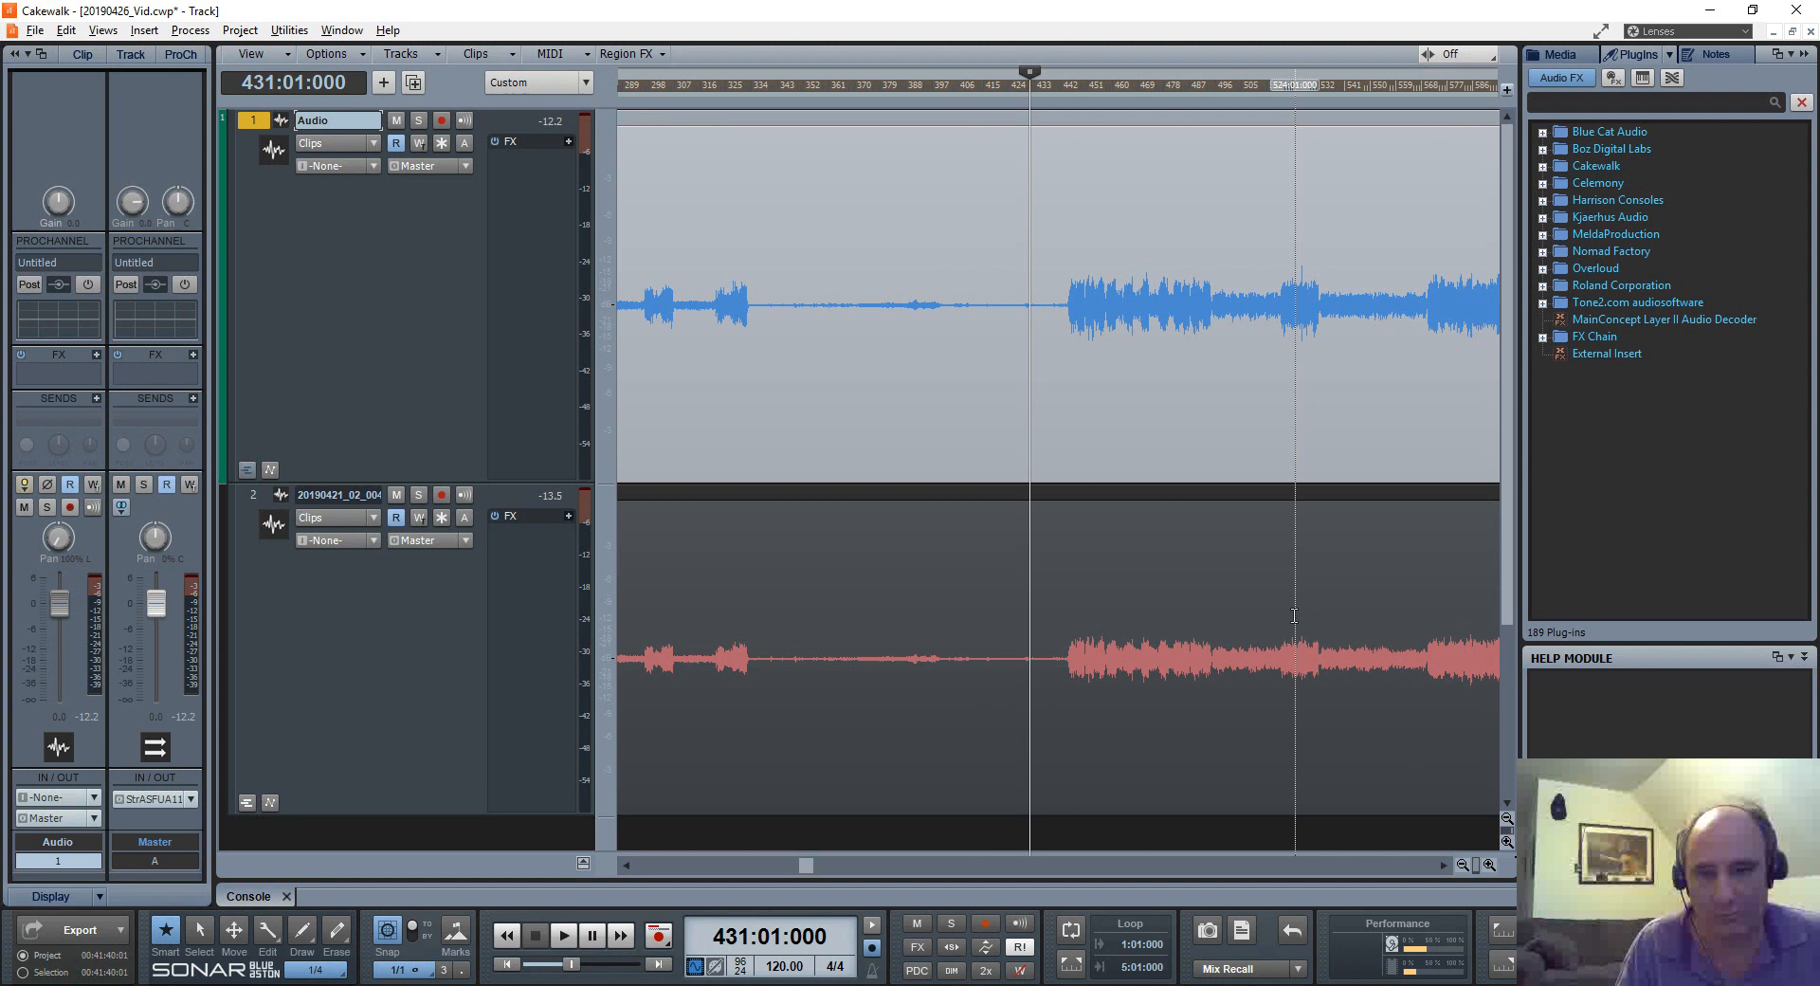
key(ctrl+a)
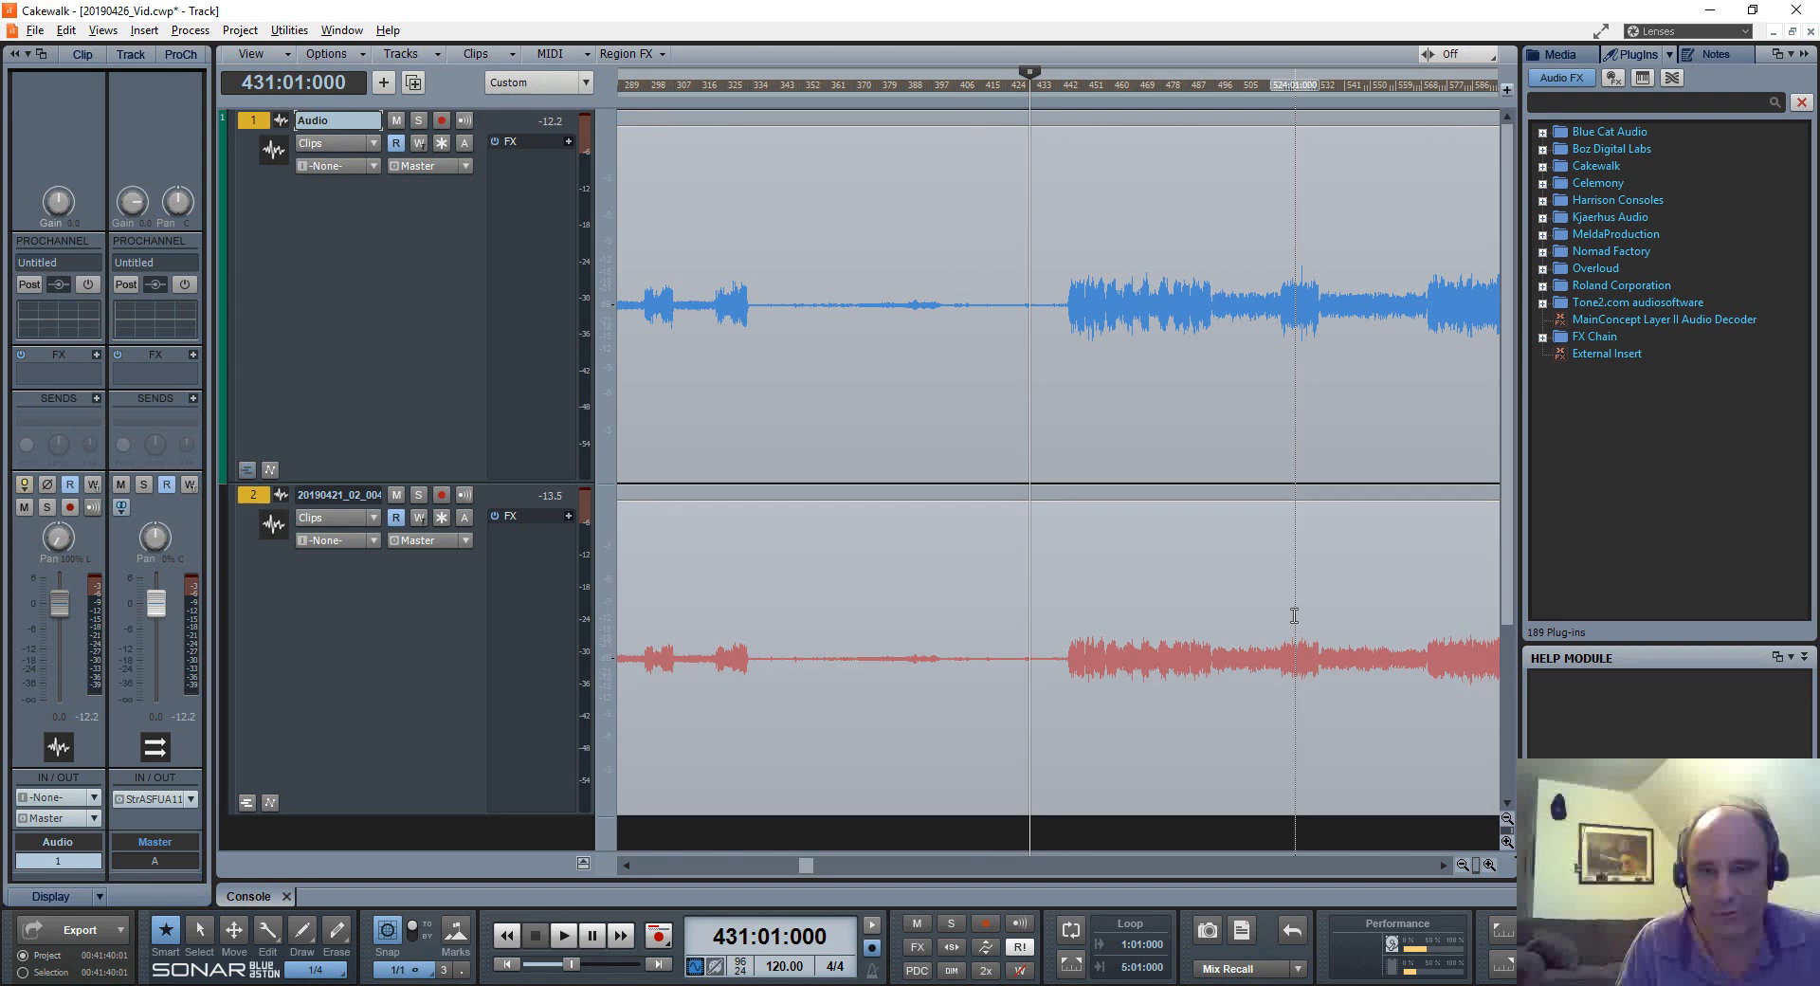
key(s)
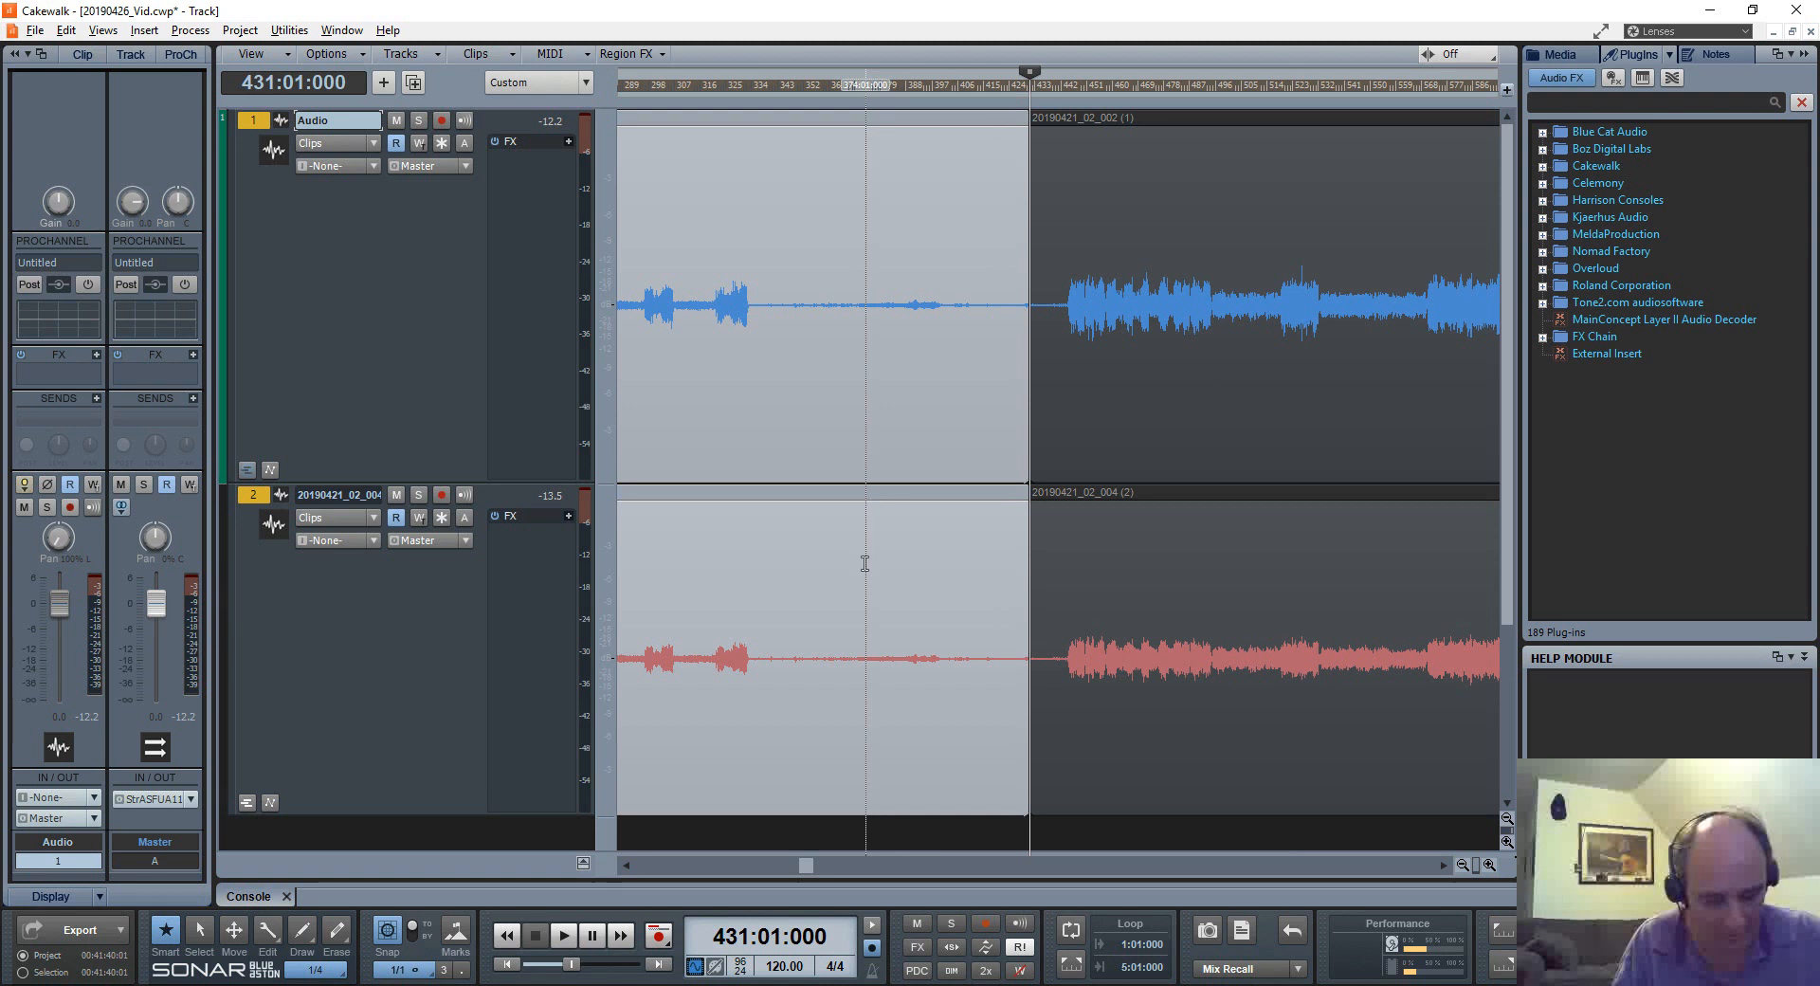
key(Delete)
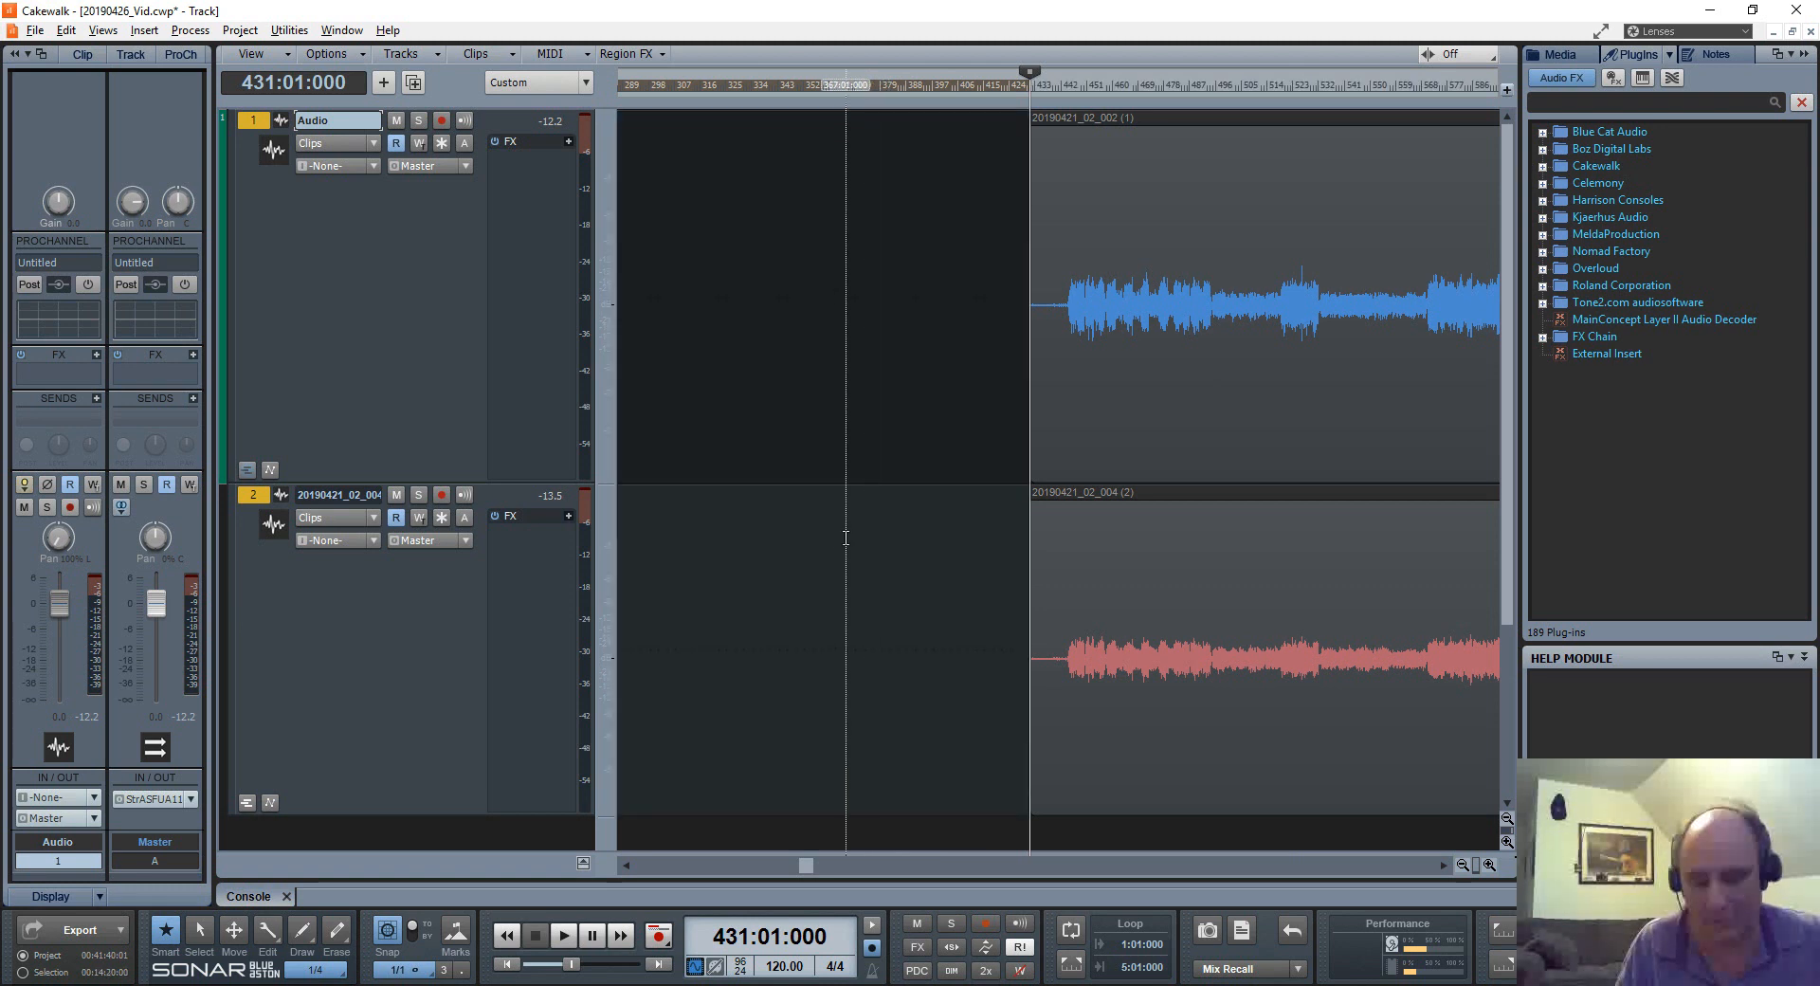
Step: Move the remaining clips on both tracks to the project start at 1:01:000
key(ctrl+a)
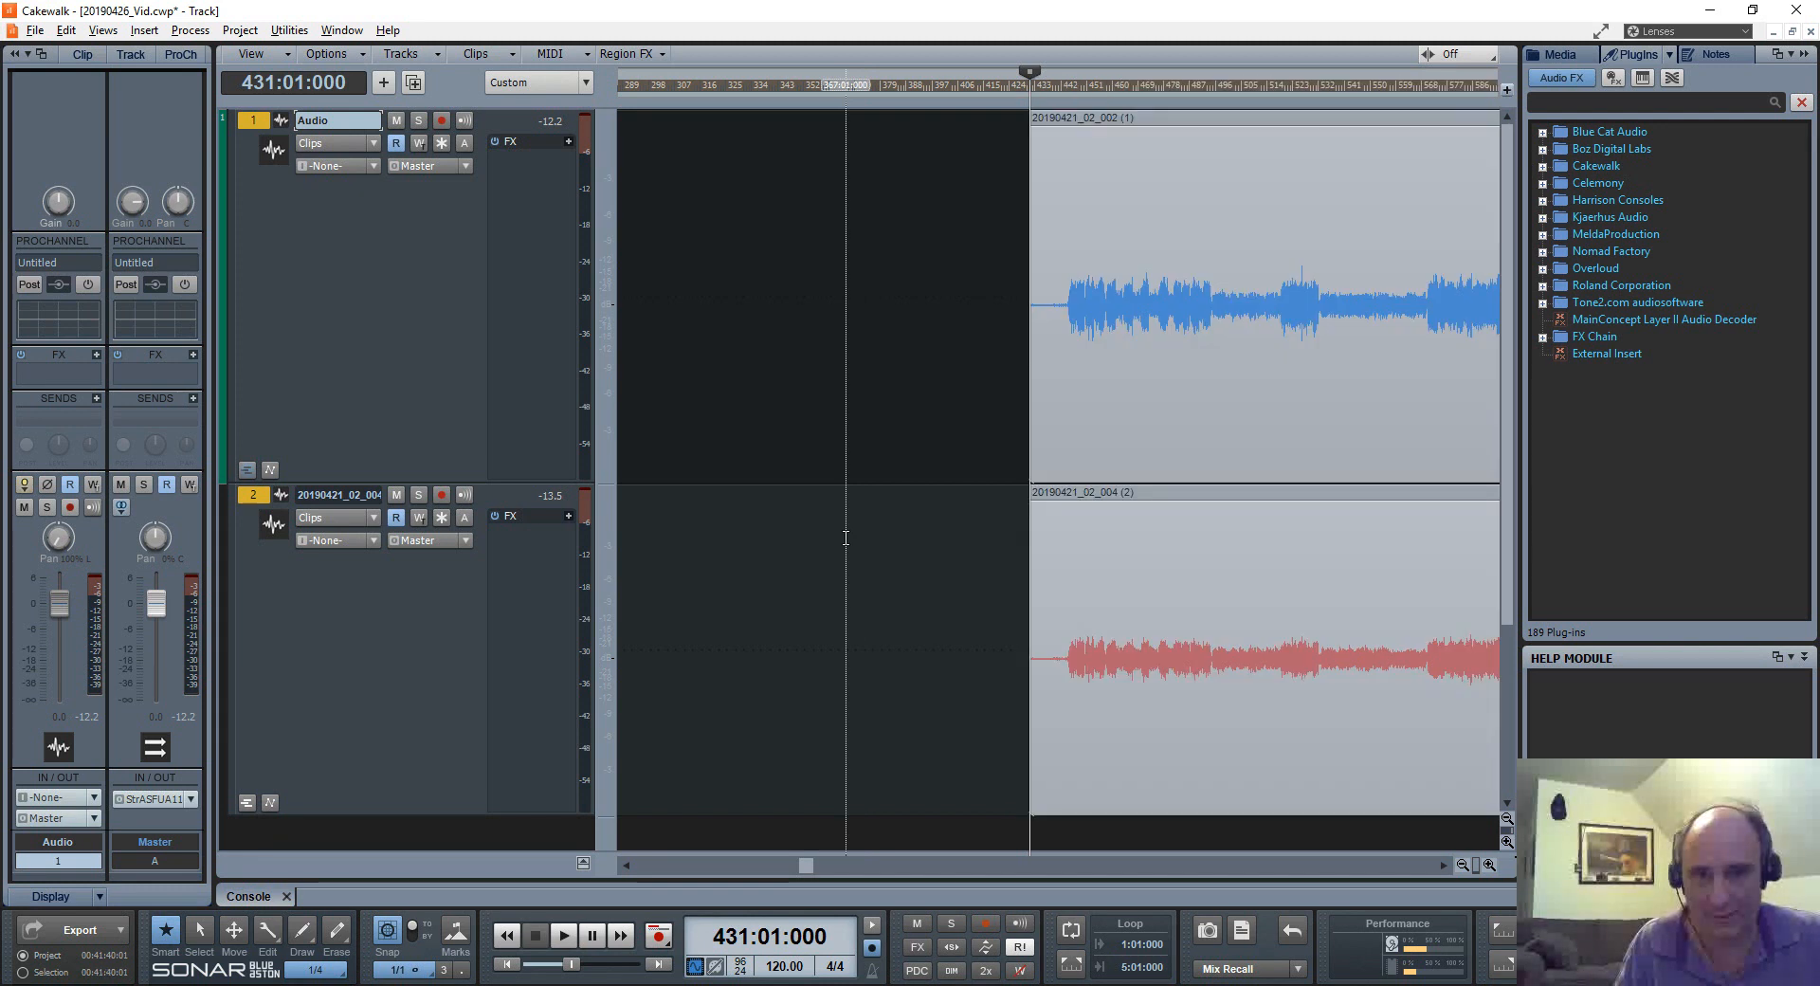
key(Delete)
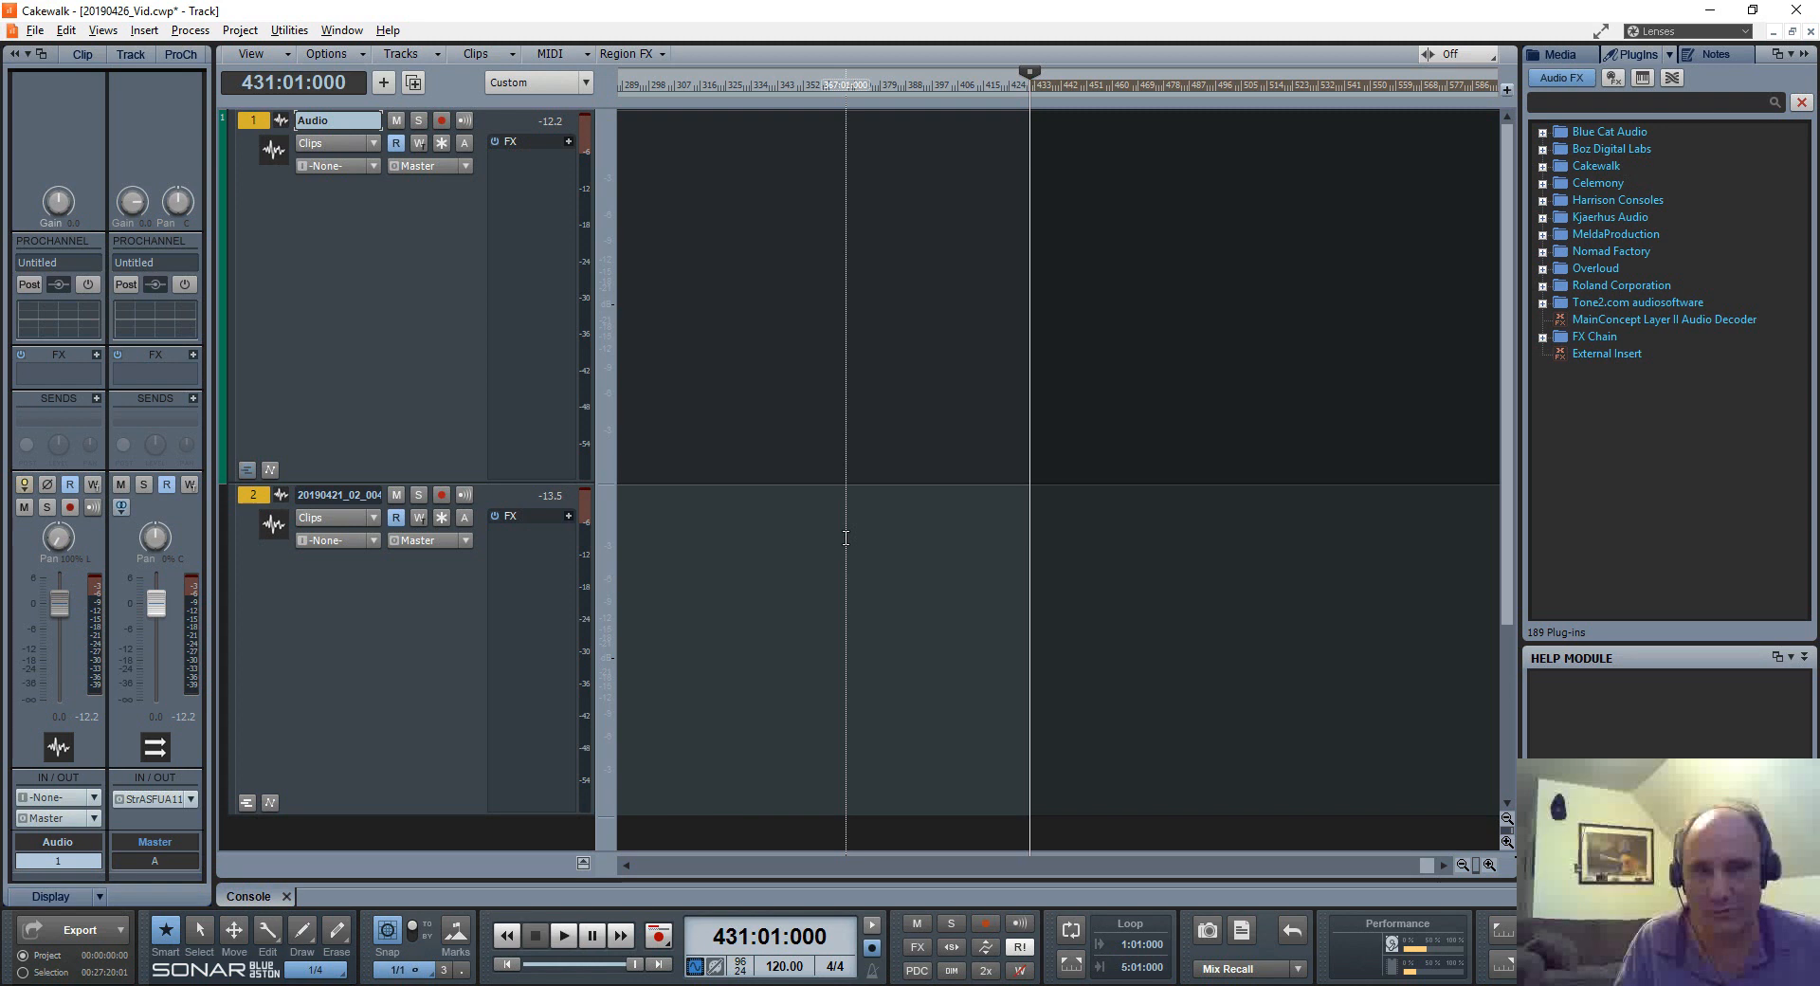
key(w)
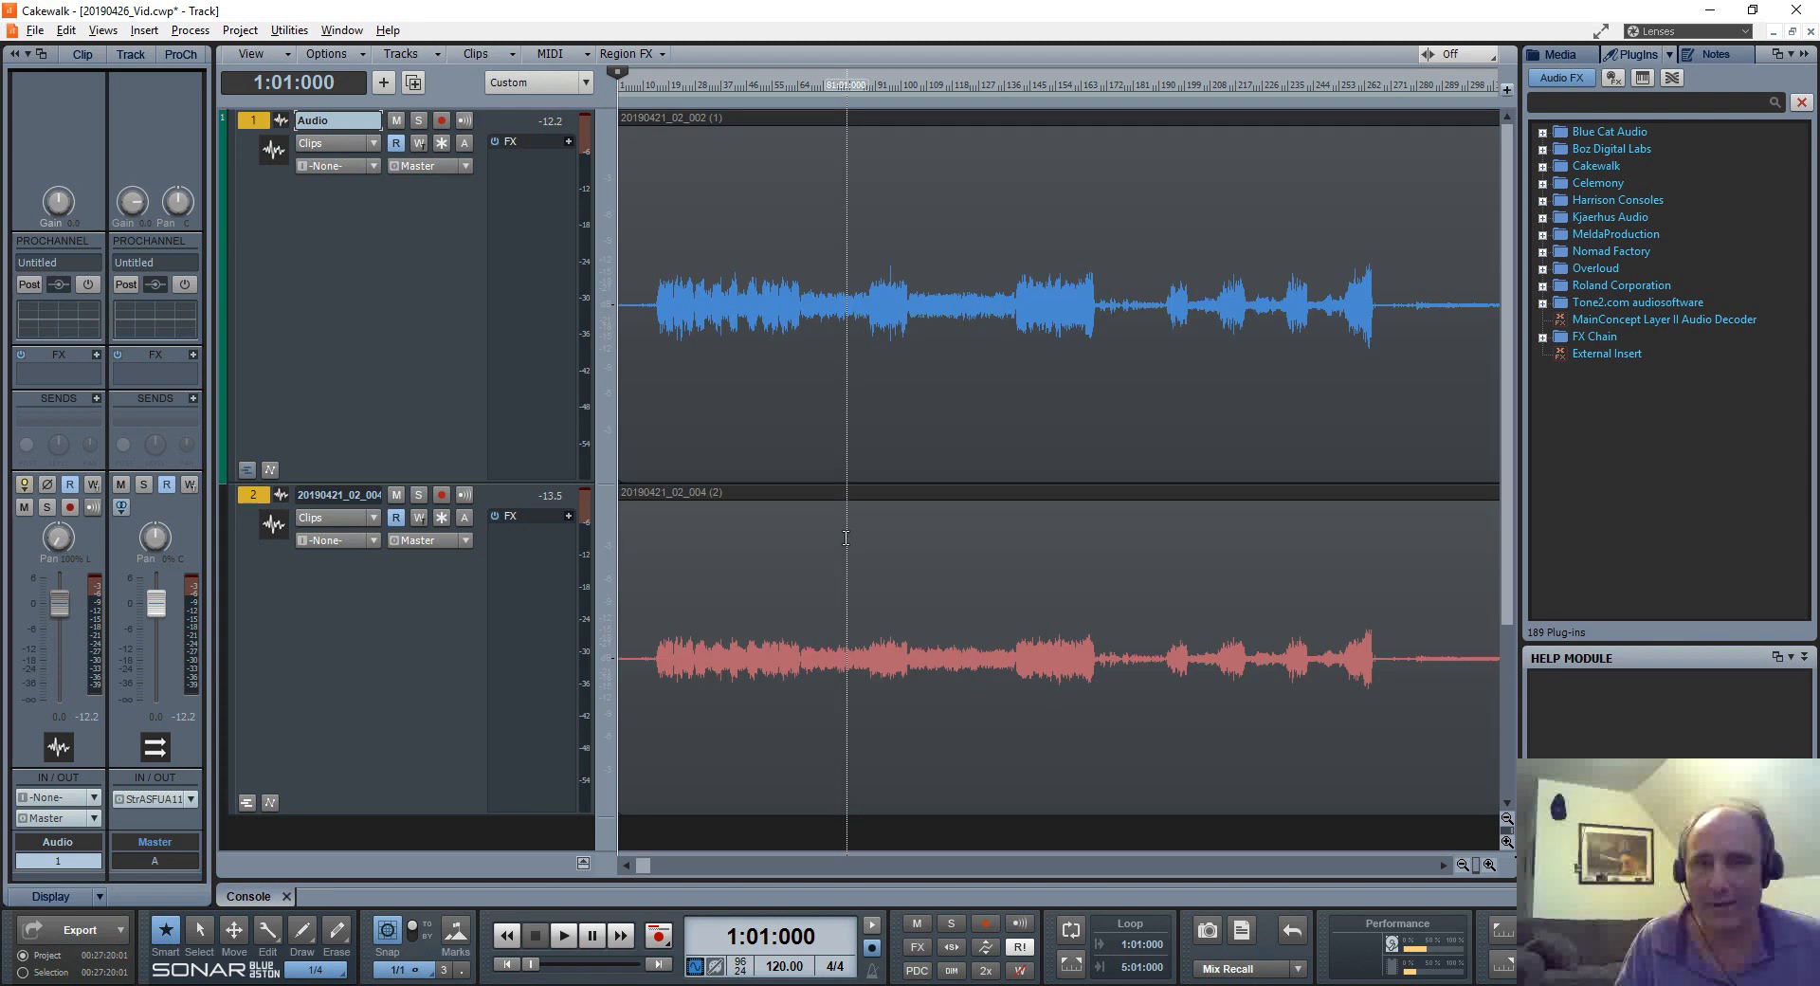
Step: Play the song's ending from measure 263 and split the clips on both tracks at 267:03:601
click(1366, 706)
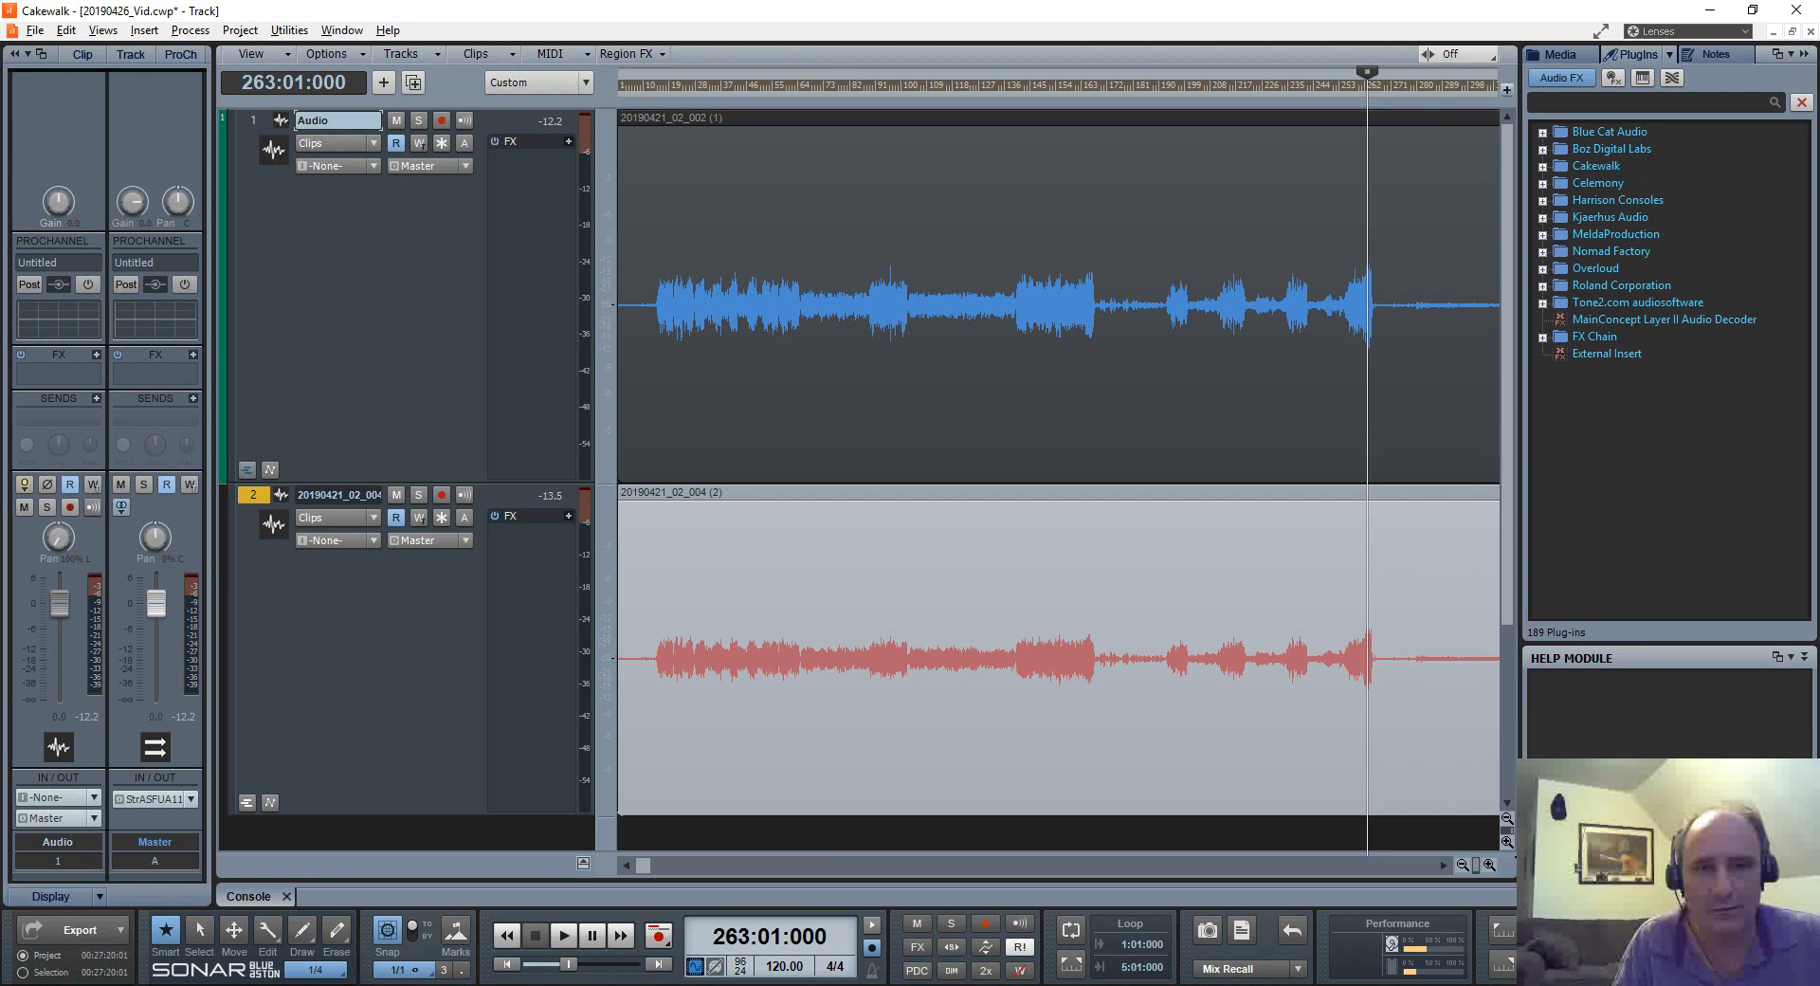
key(space)
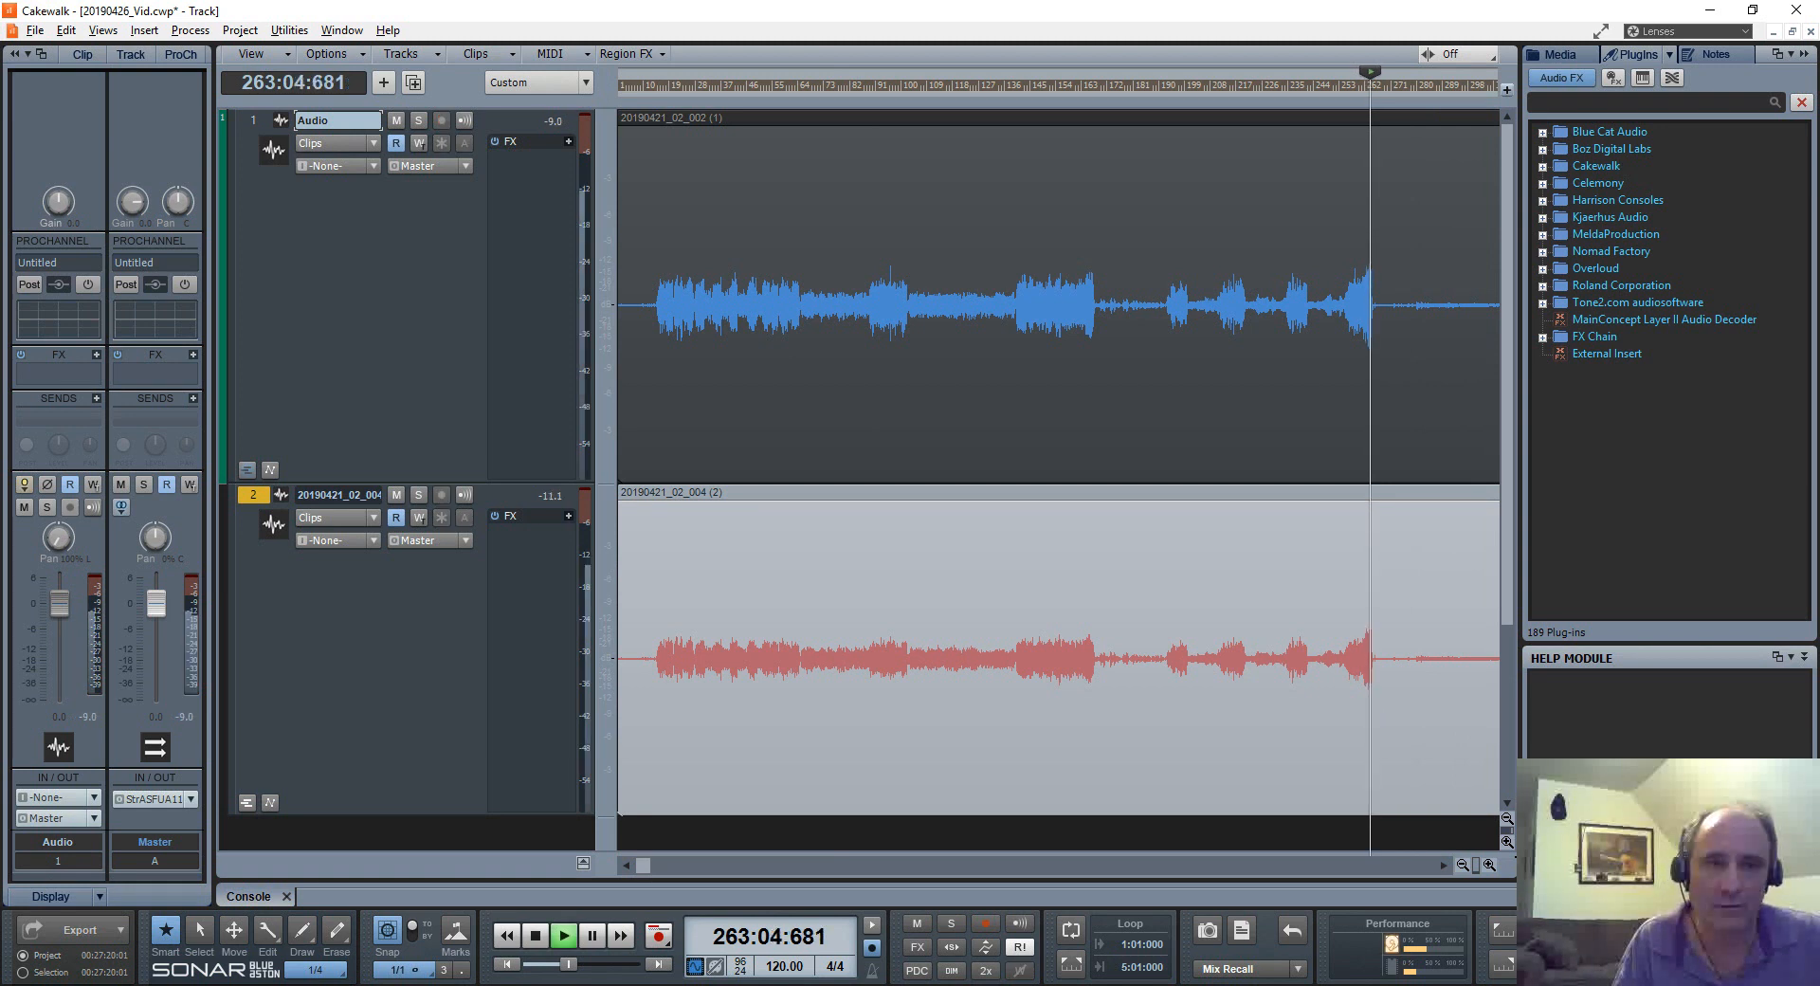
click(1443, 866)
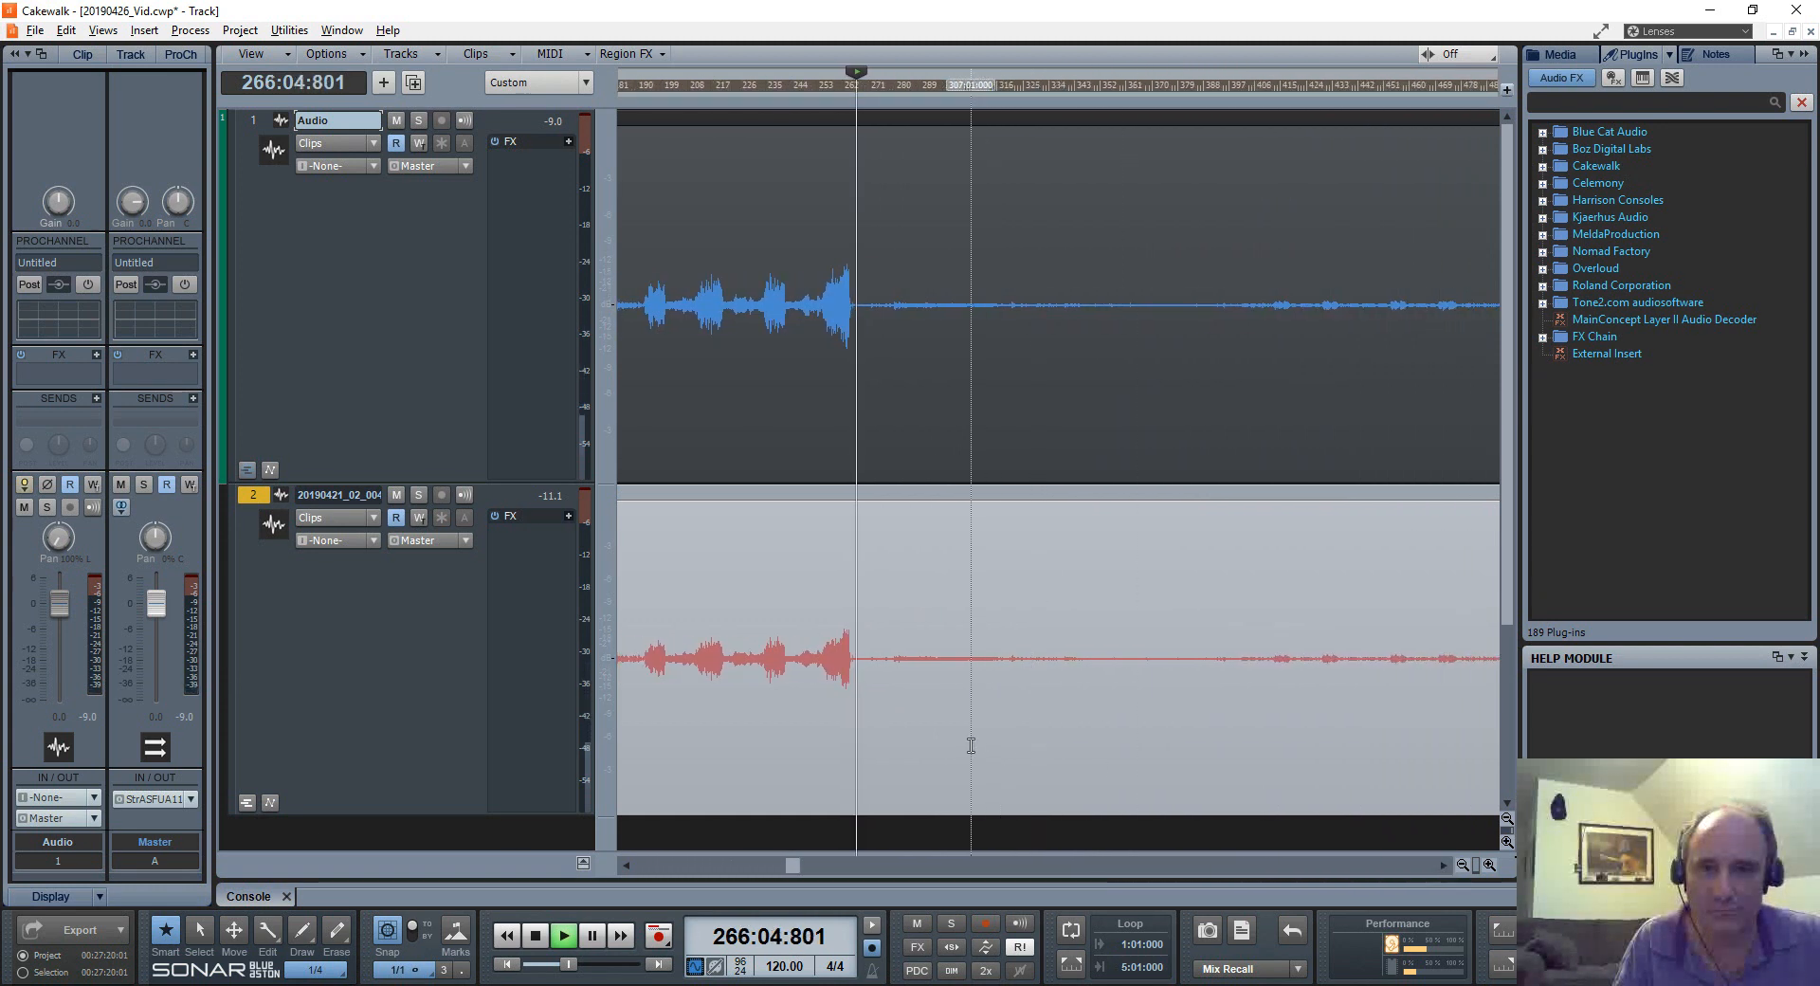
key(space)
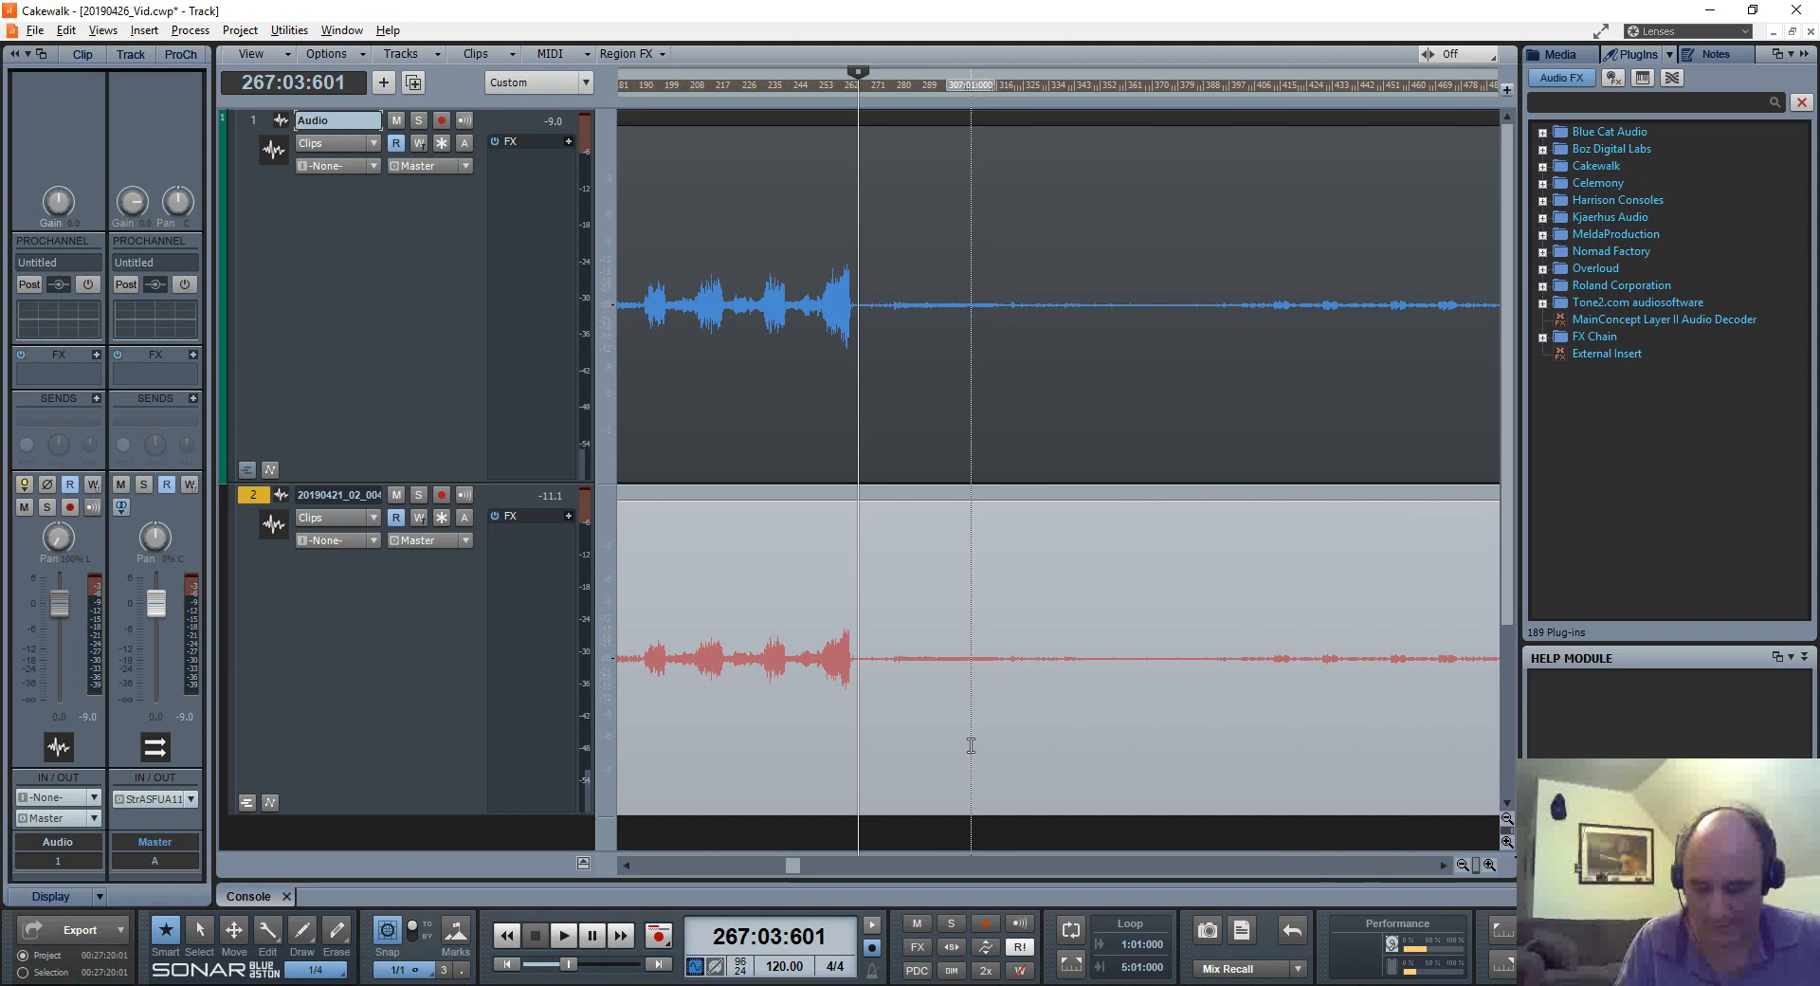
key(ctrl+a)
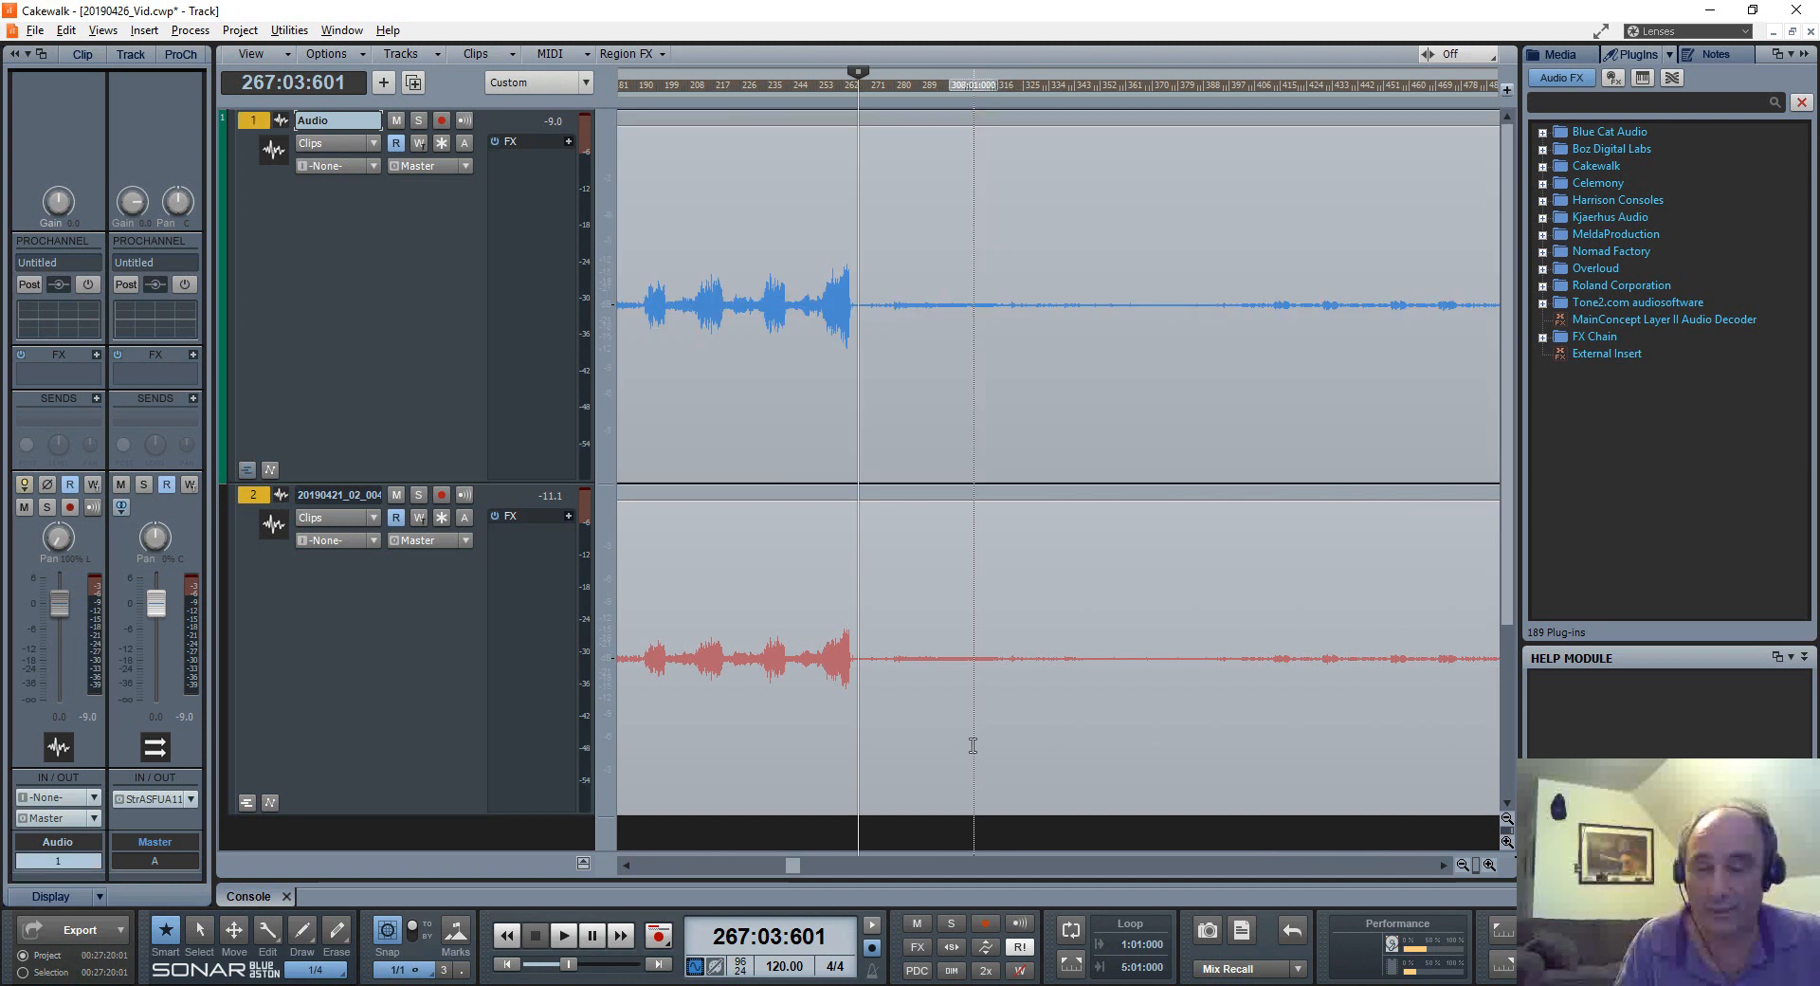
key(s)
Step: Select all clips on both tracks and switch both tracks' edit filters to Volume automation
drag(1021, 707, 1249, 367)
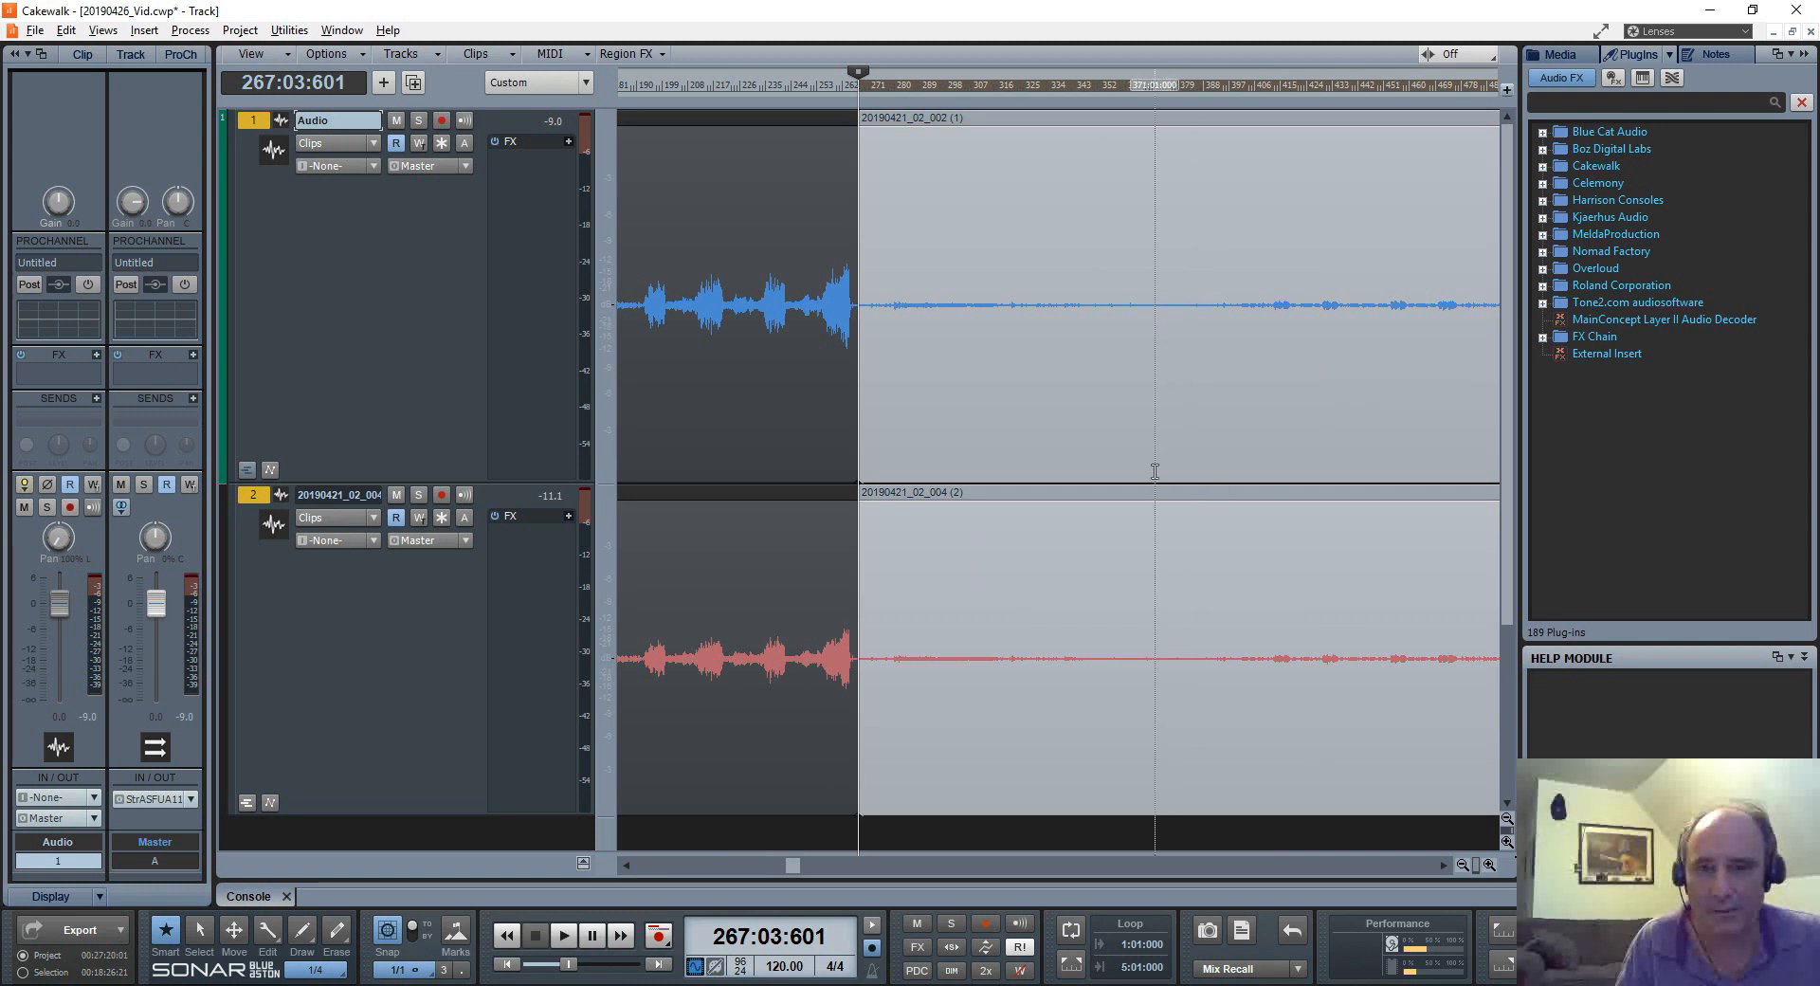
key(ctrl+a)
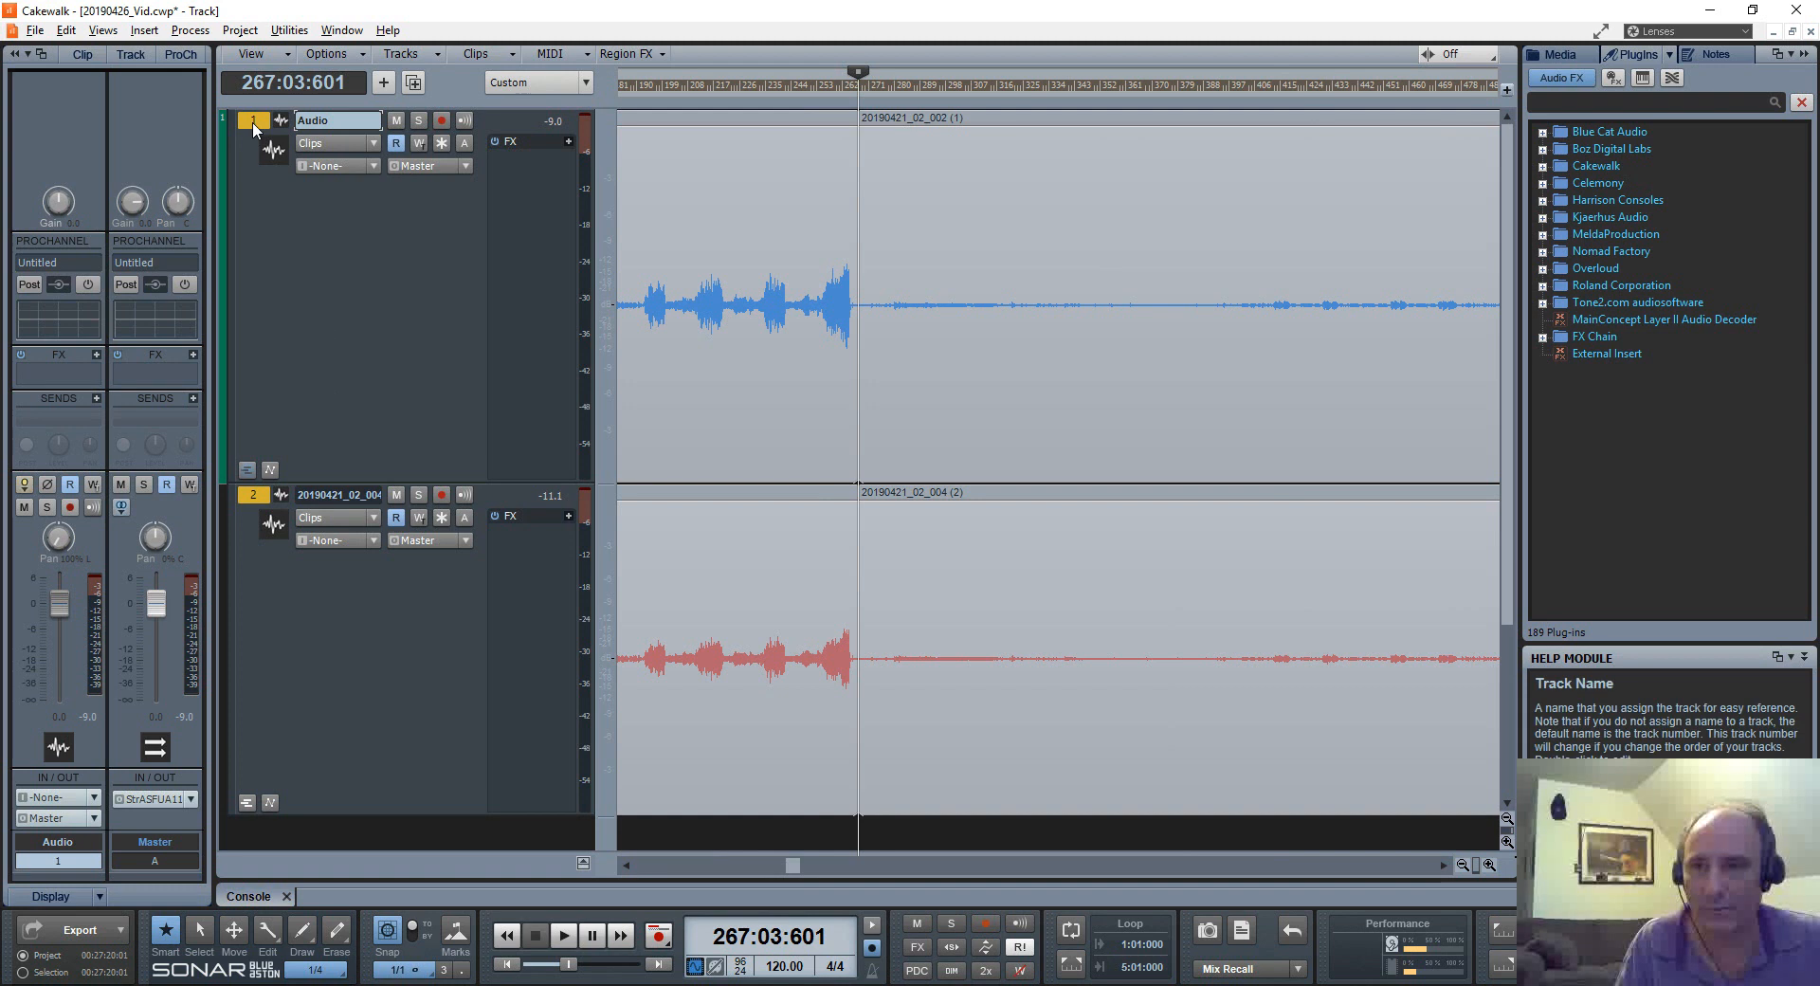
click(309, 258)
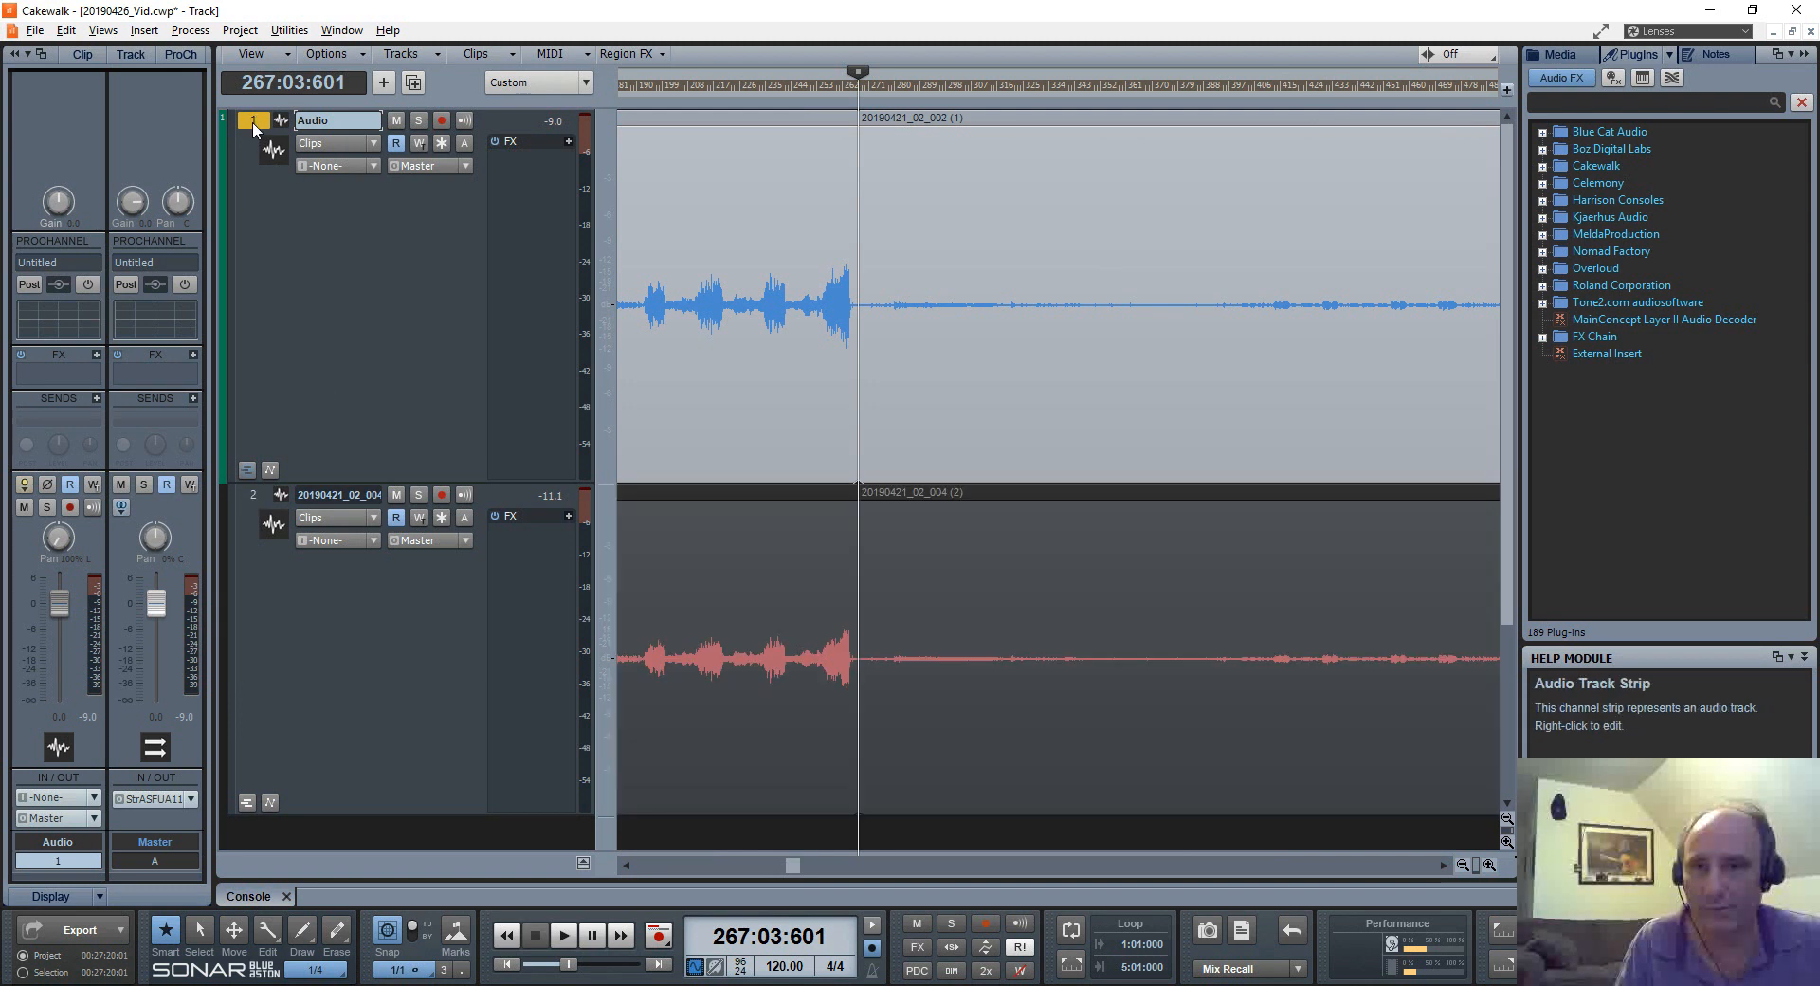
click(319, 277)
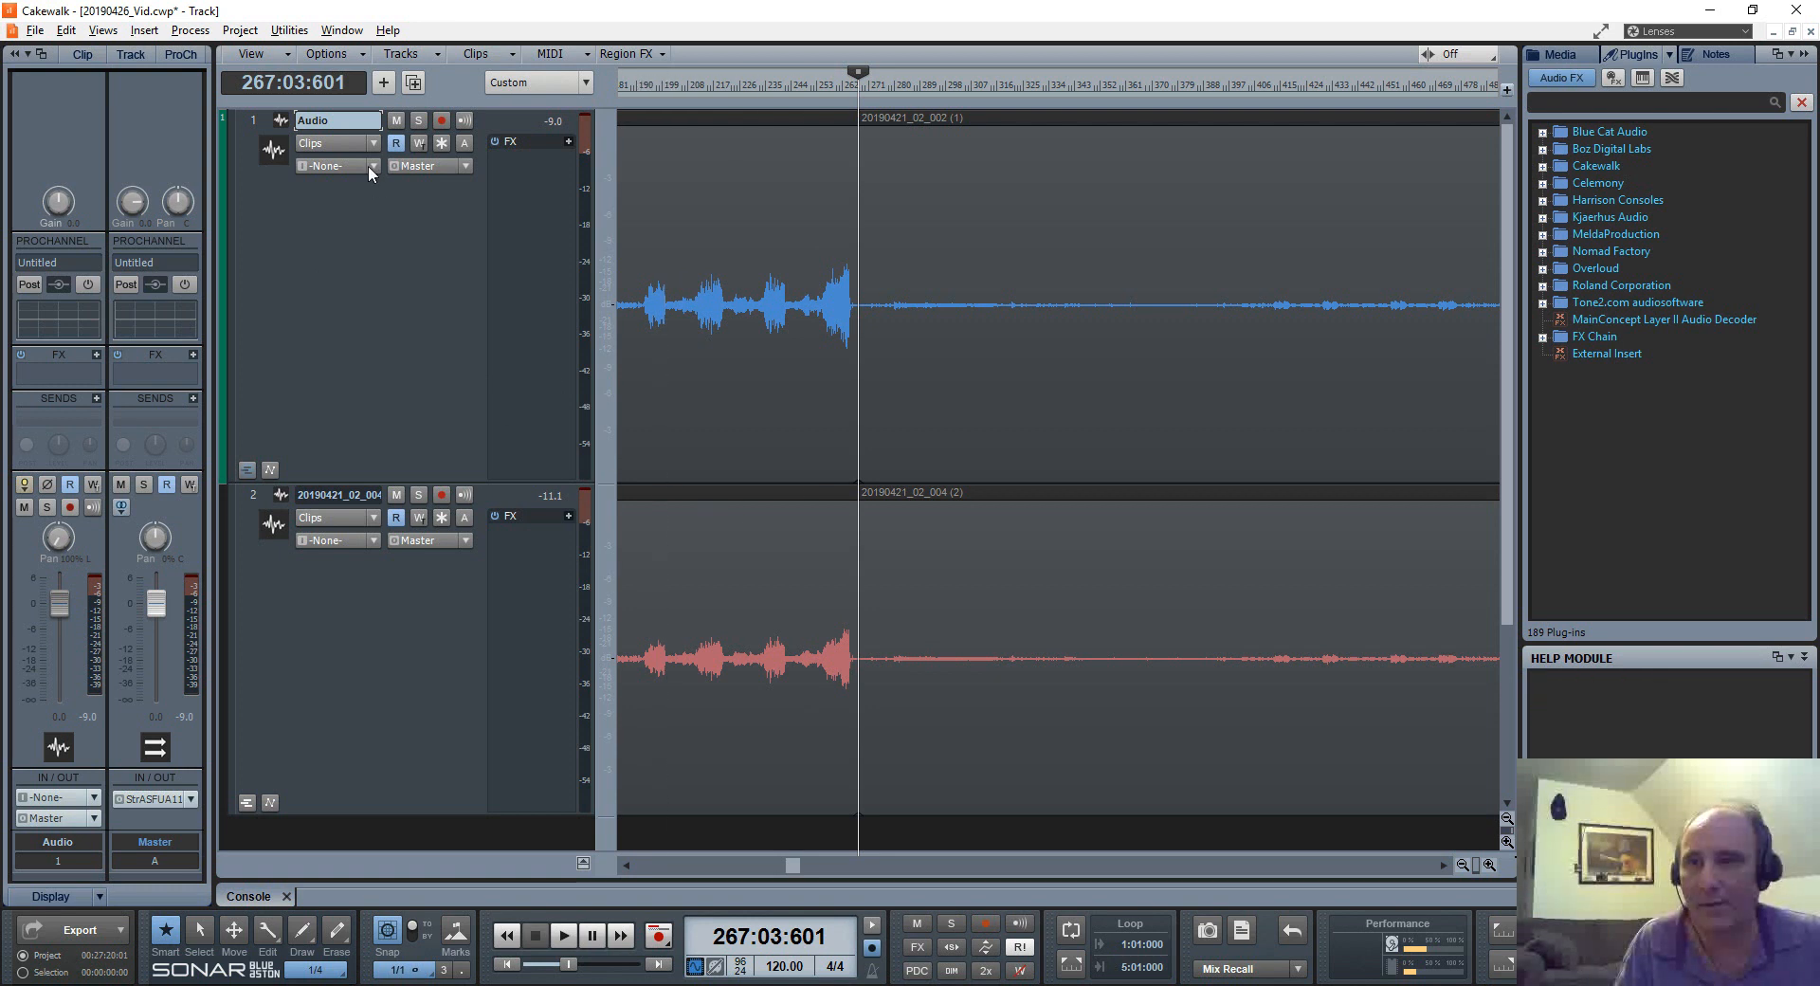
key(ctrl+a)
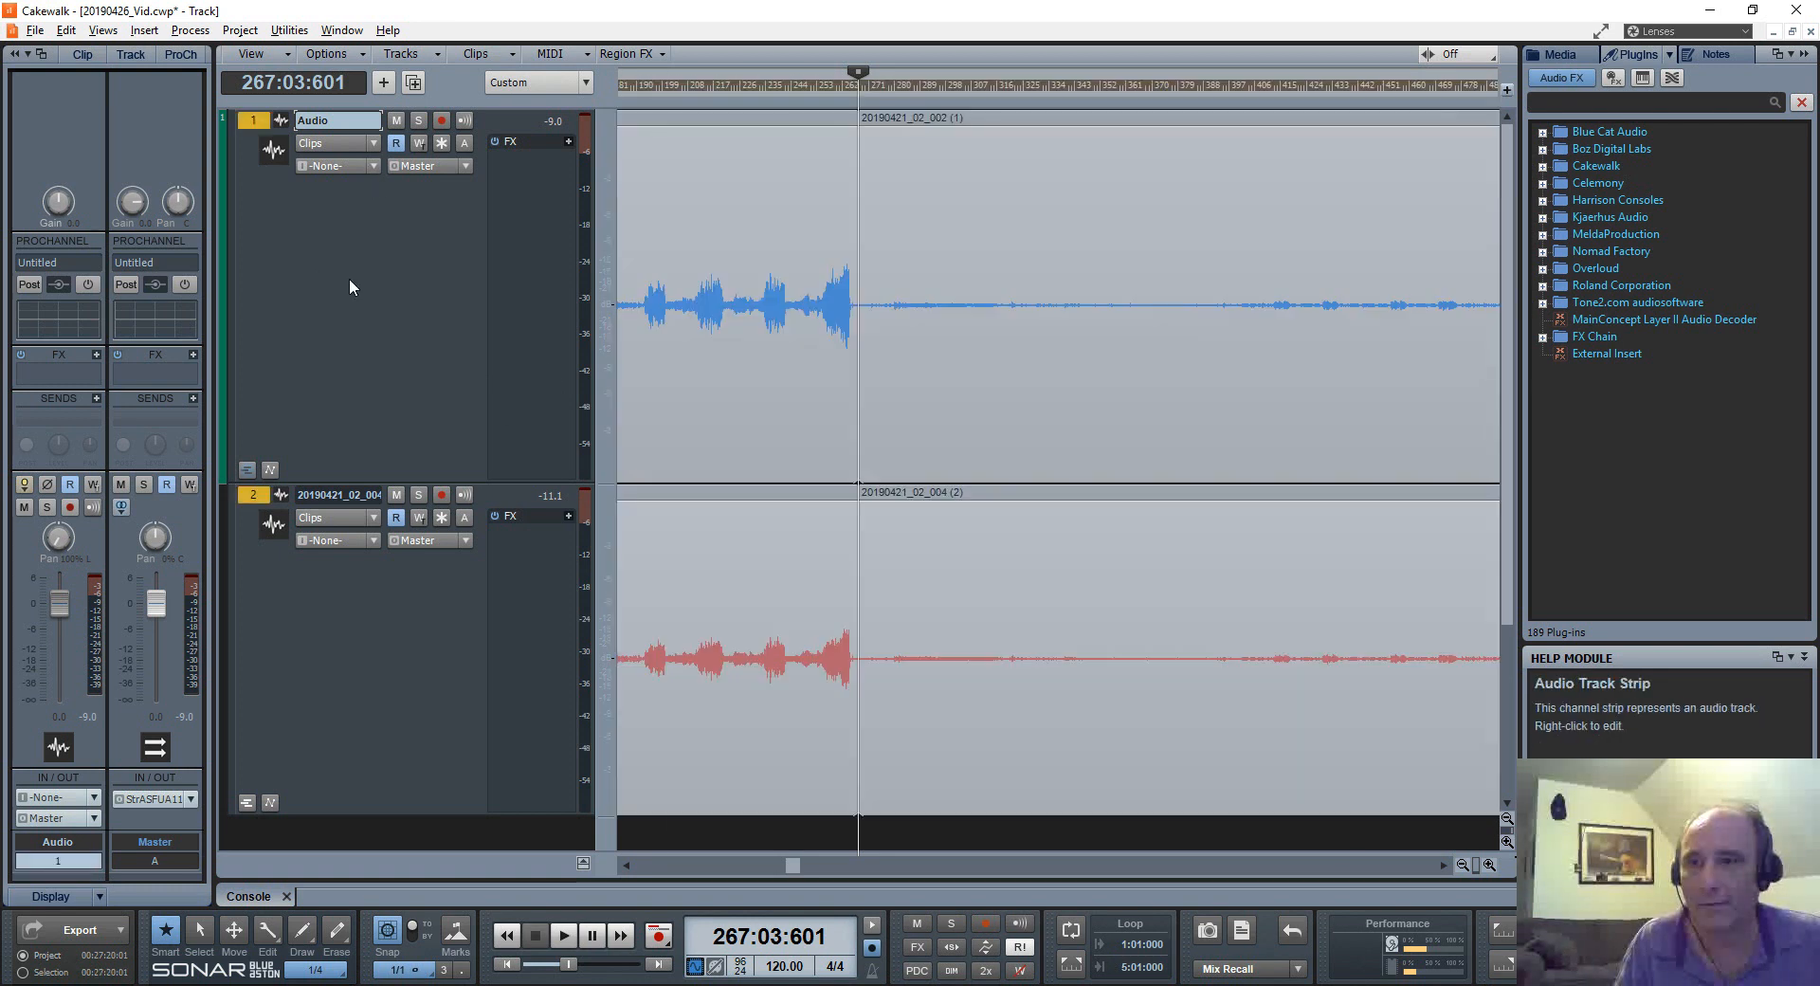
click(376, 144)
mouse_move(473, 207)
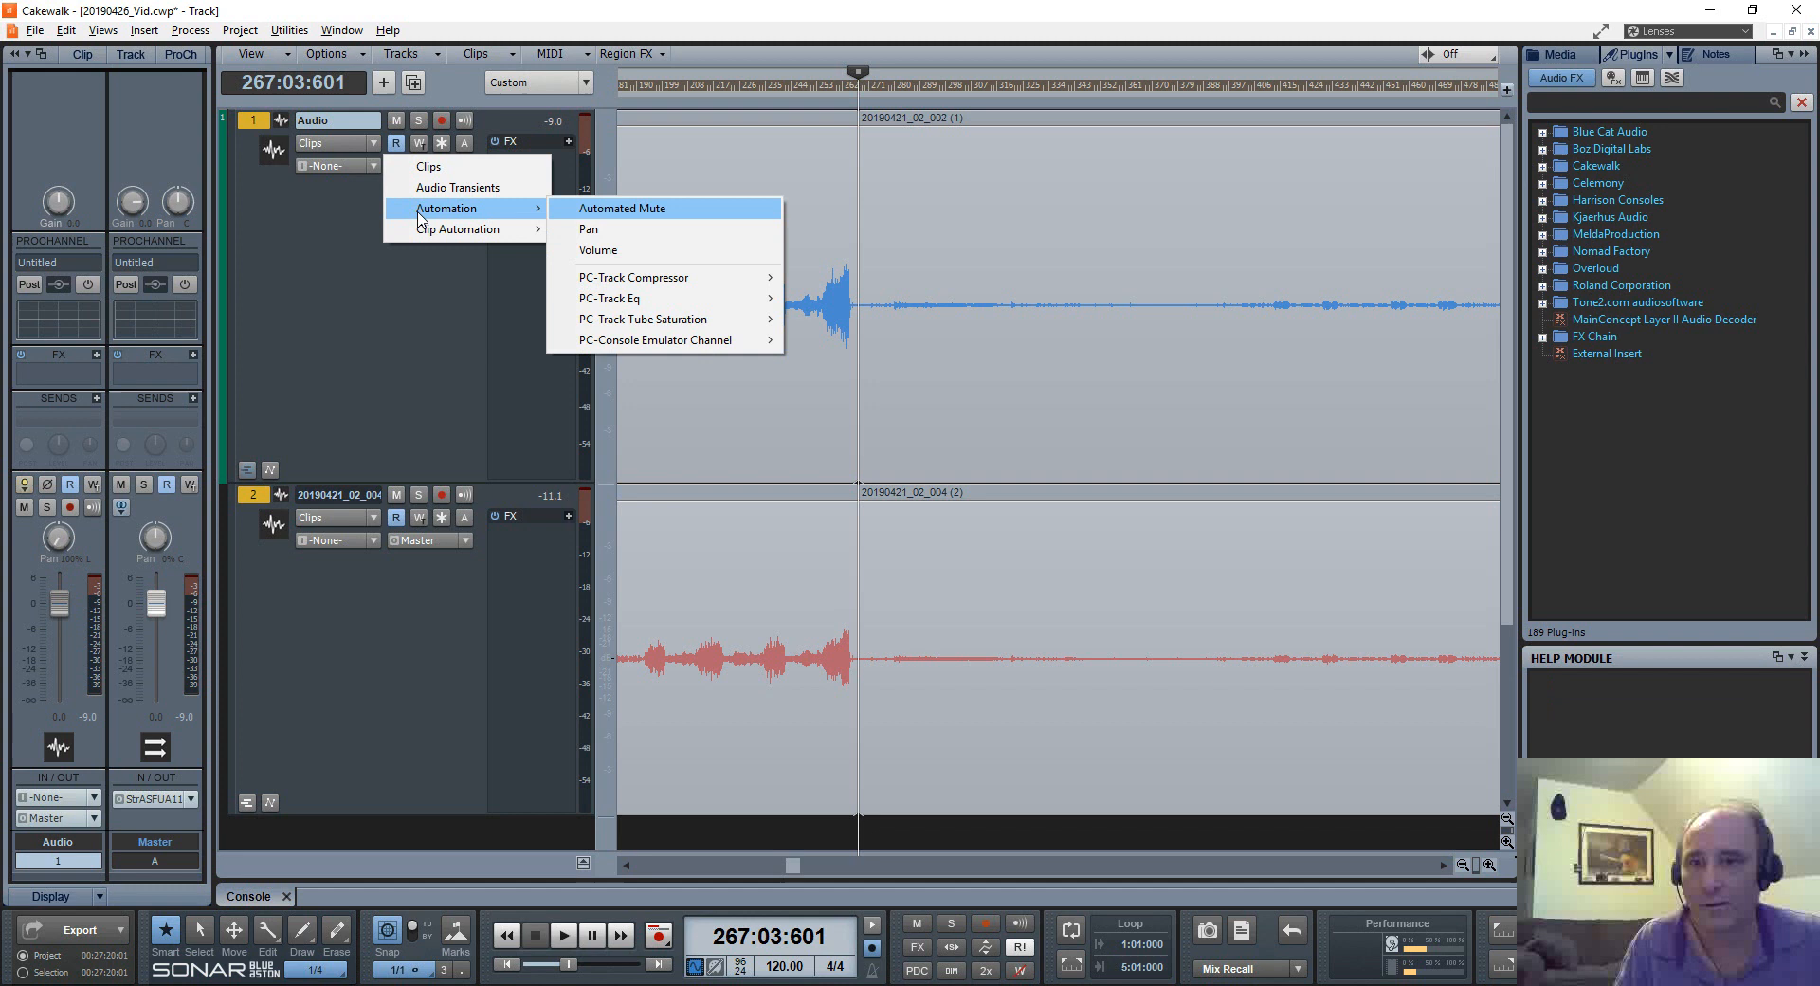
click(626, 250)
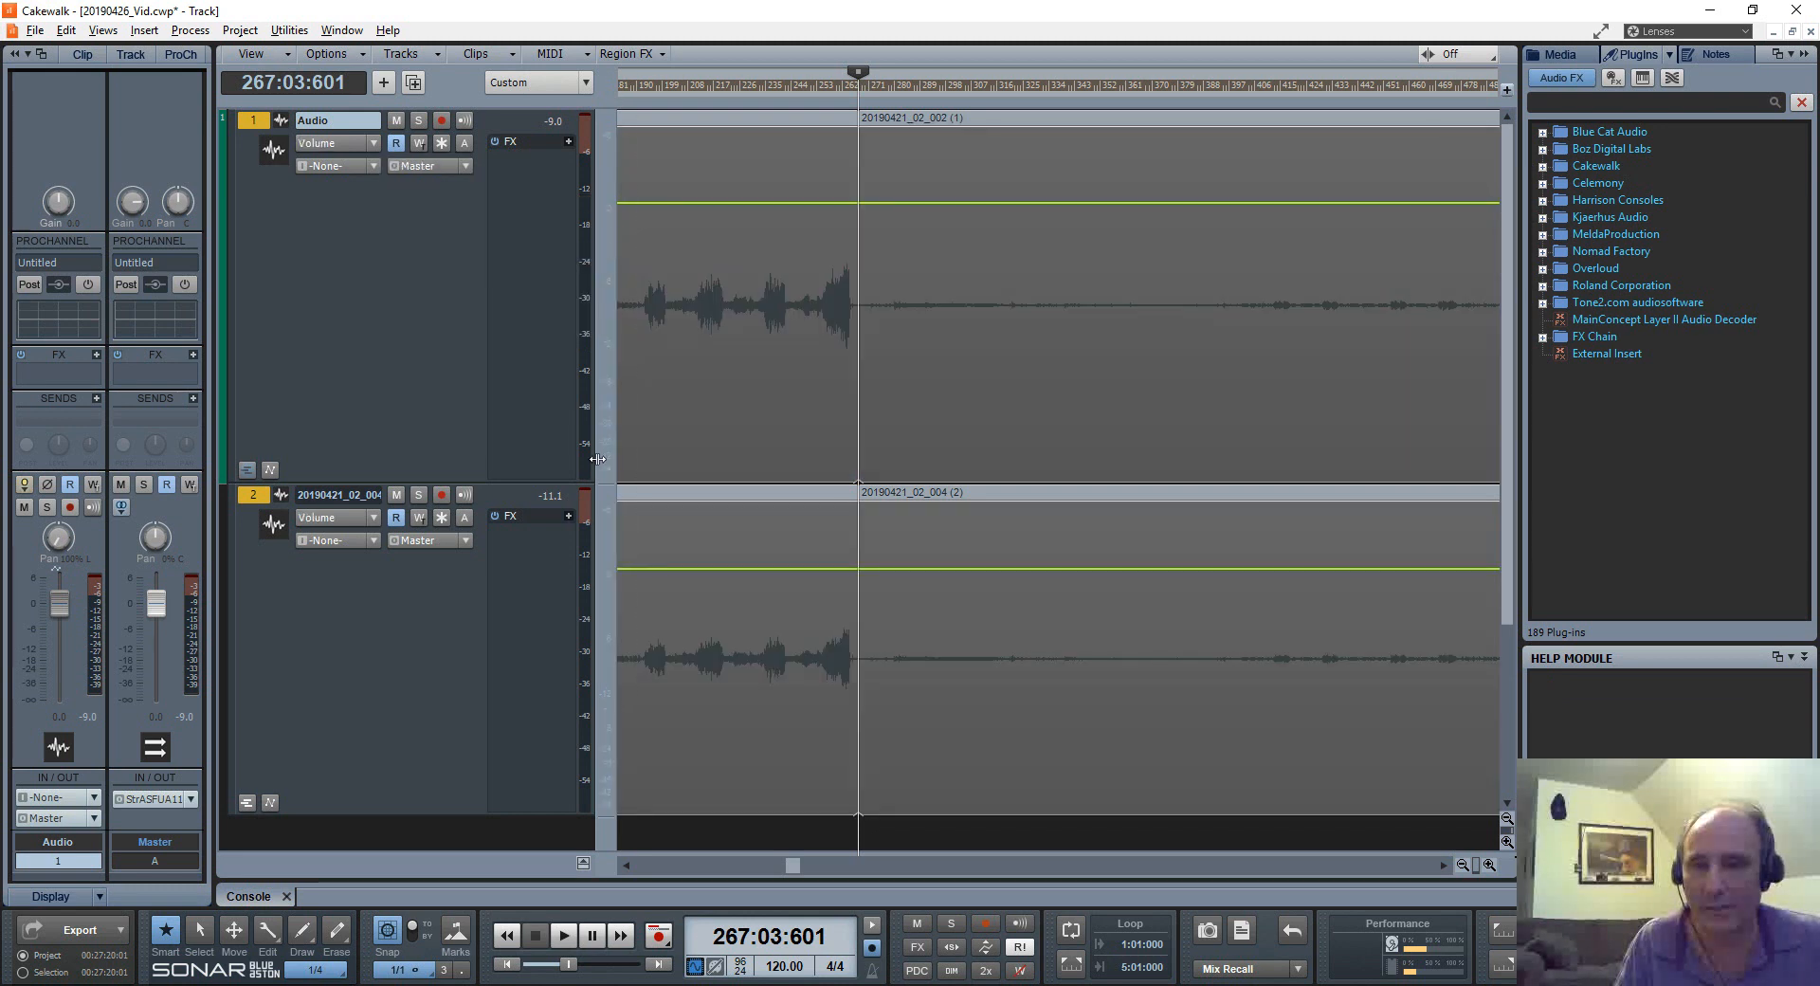
Step: Try to lasso-select the clips after the split in volume view, and return both tracks' edit filters to Clips
mouse_move(1024, 702)
mouse_down()
mouse_move(1183, 480)
mouse_move(1248, 432)
mouse_up()
drag(1128, 650, 1260, 279)
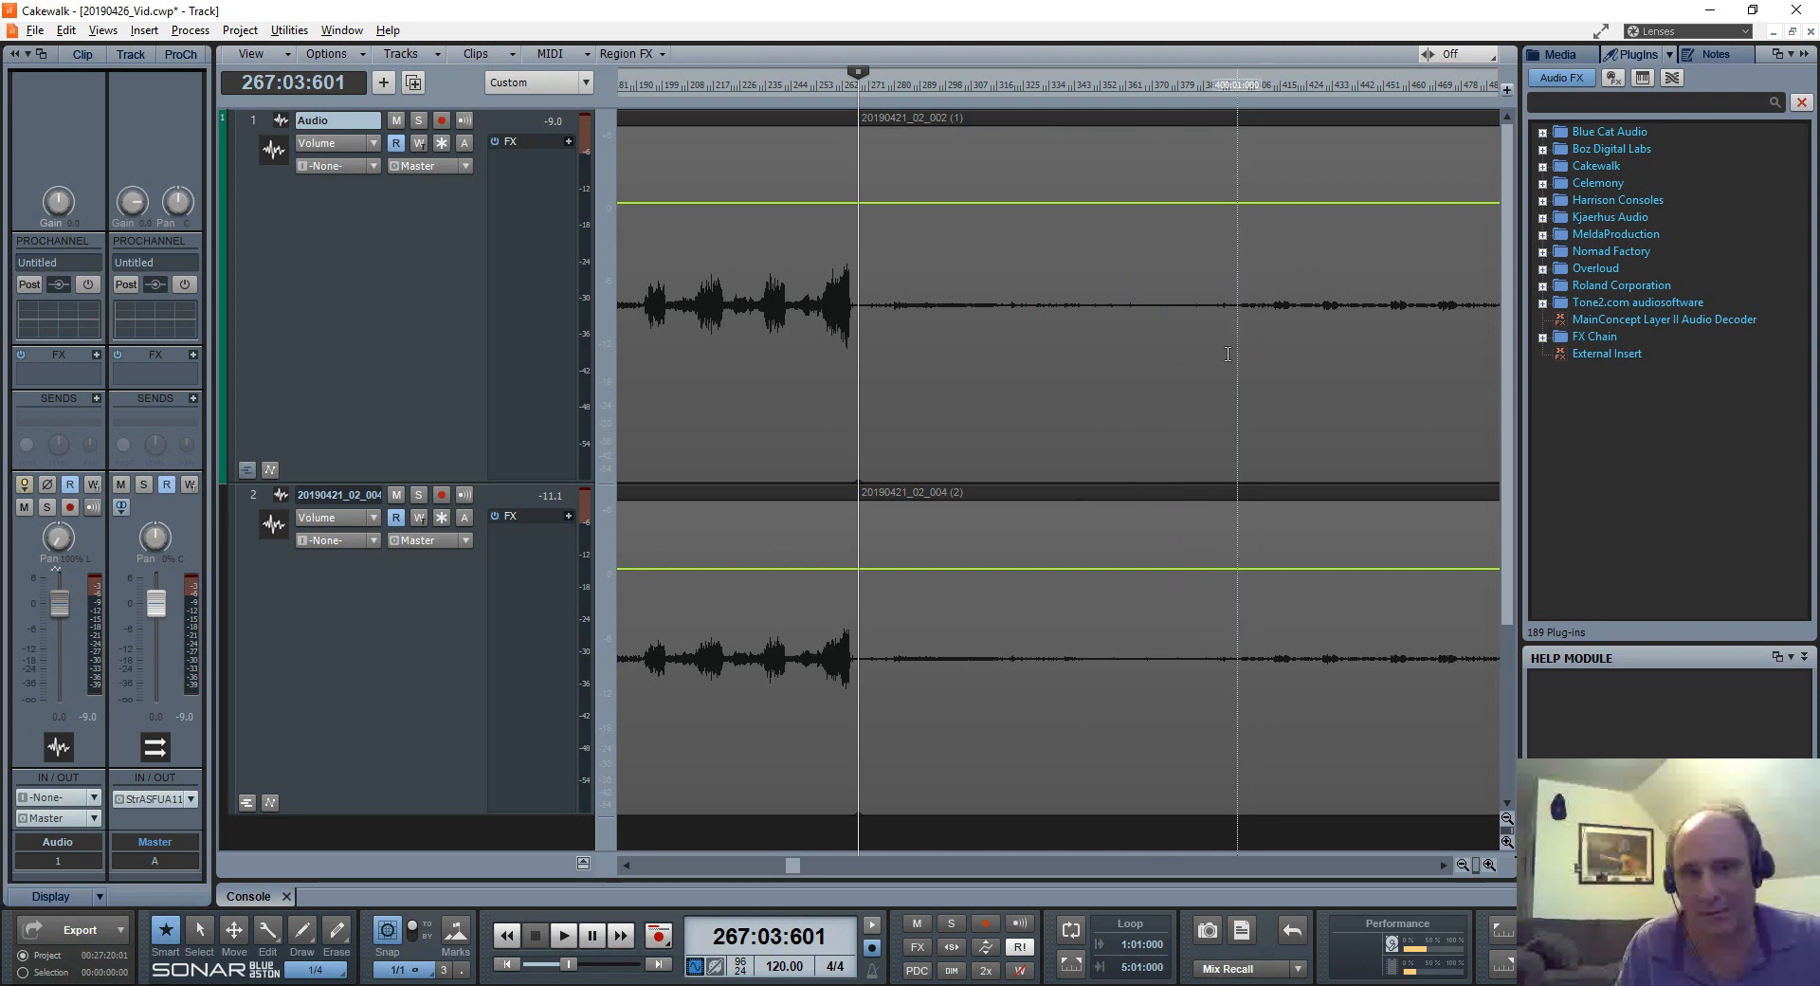
click(1221, 408)
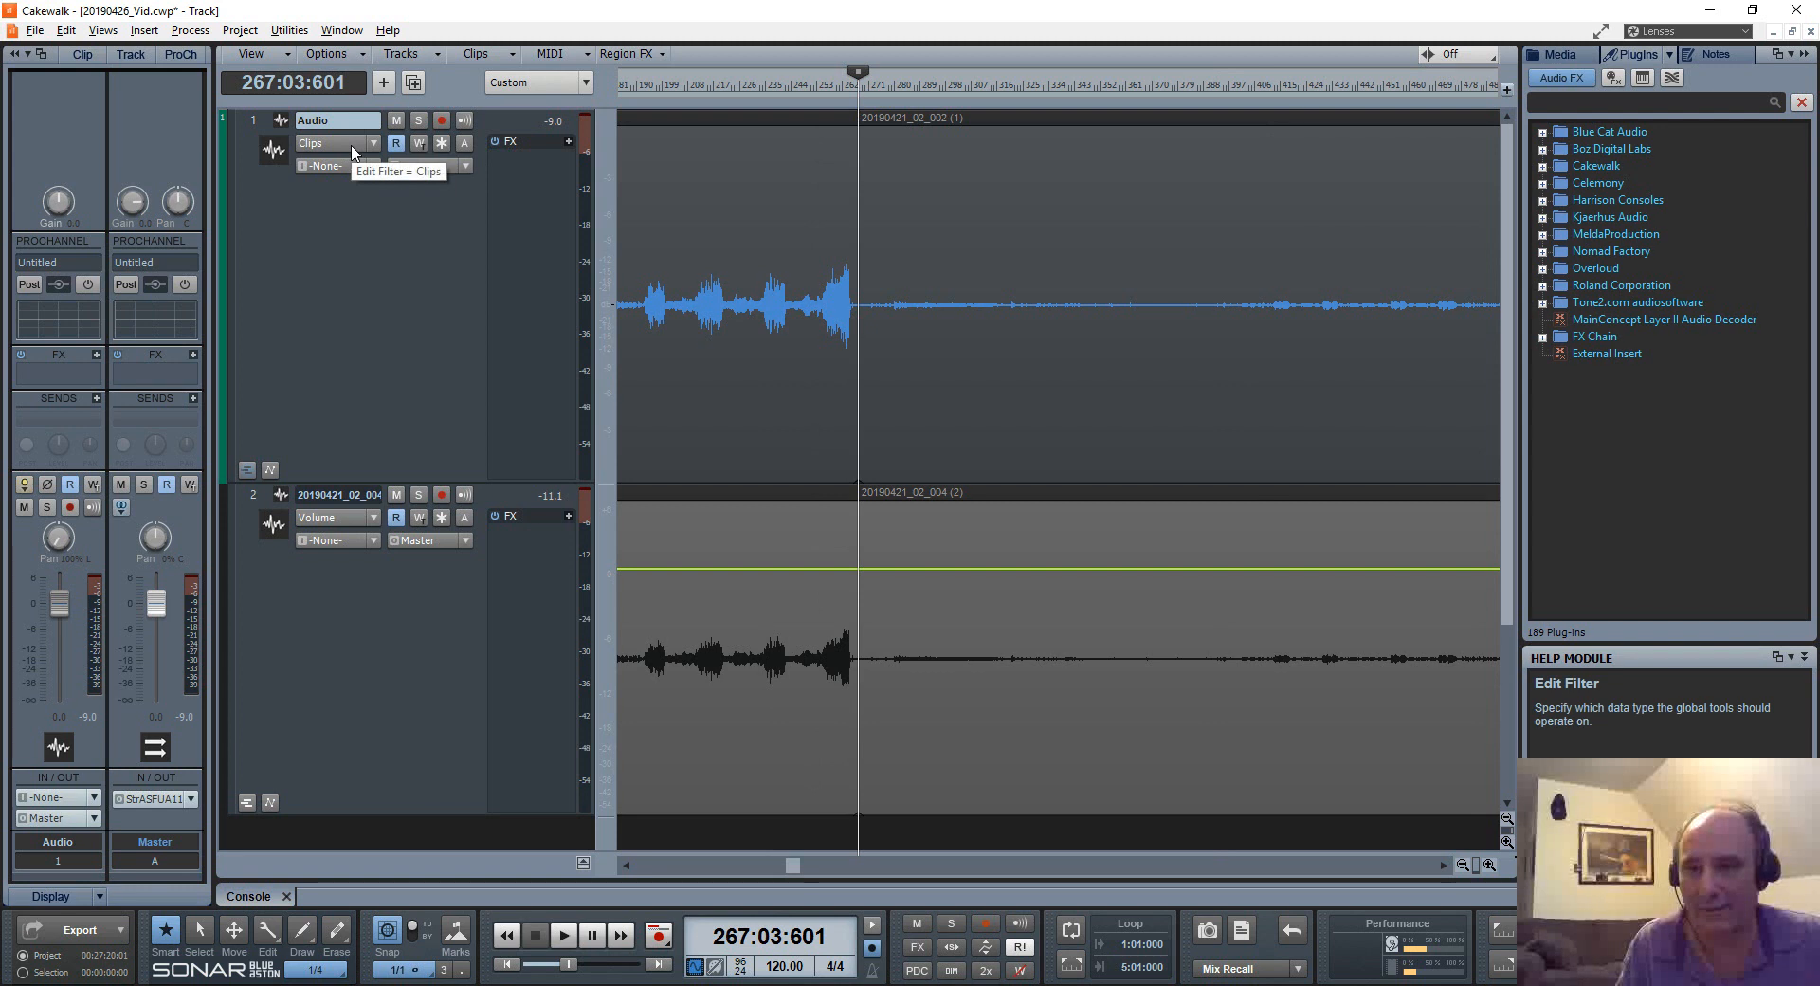
key(ctrl+a)
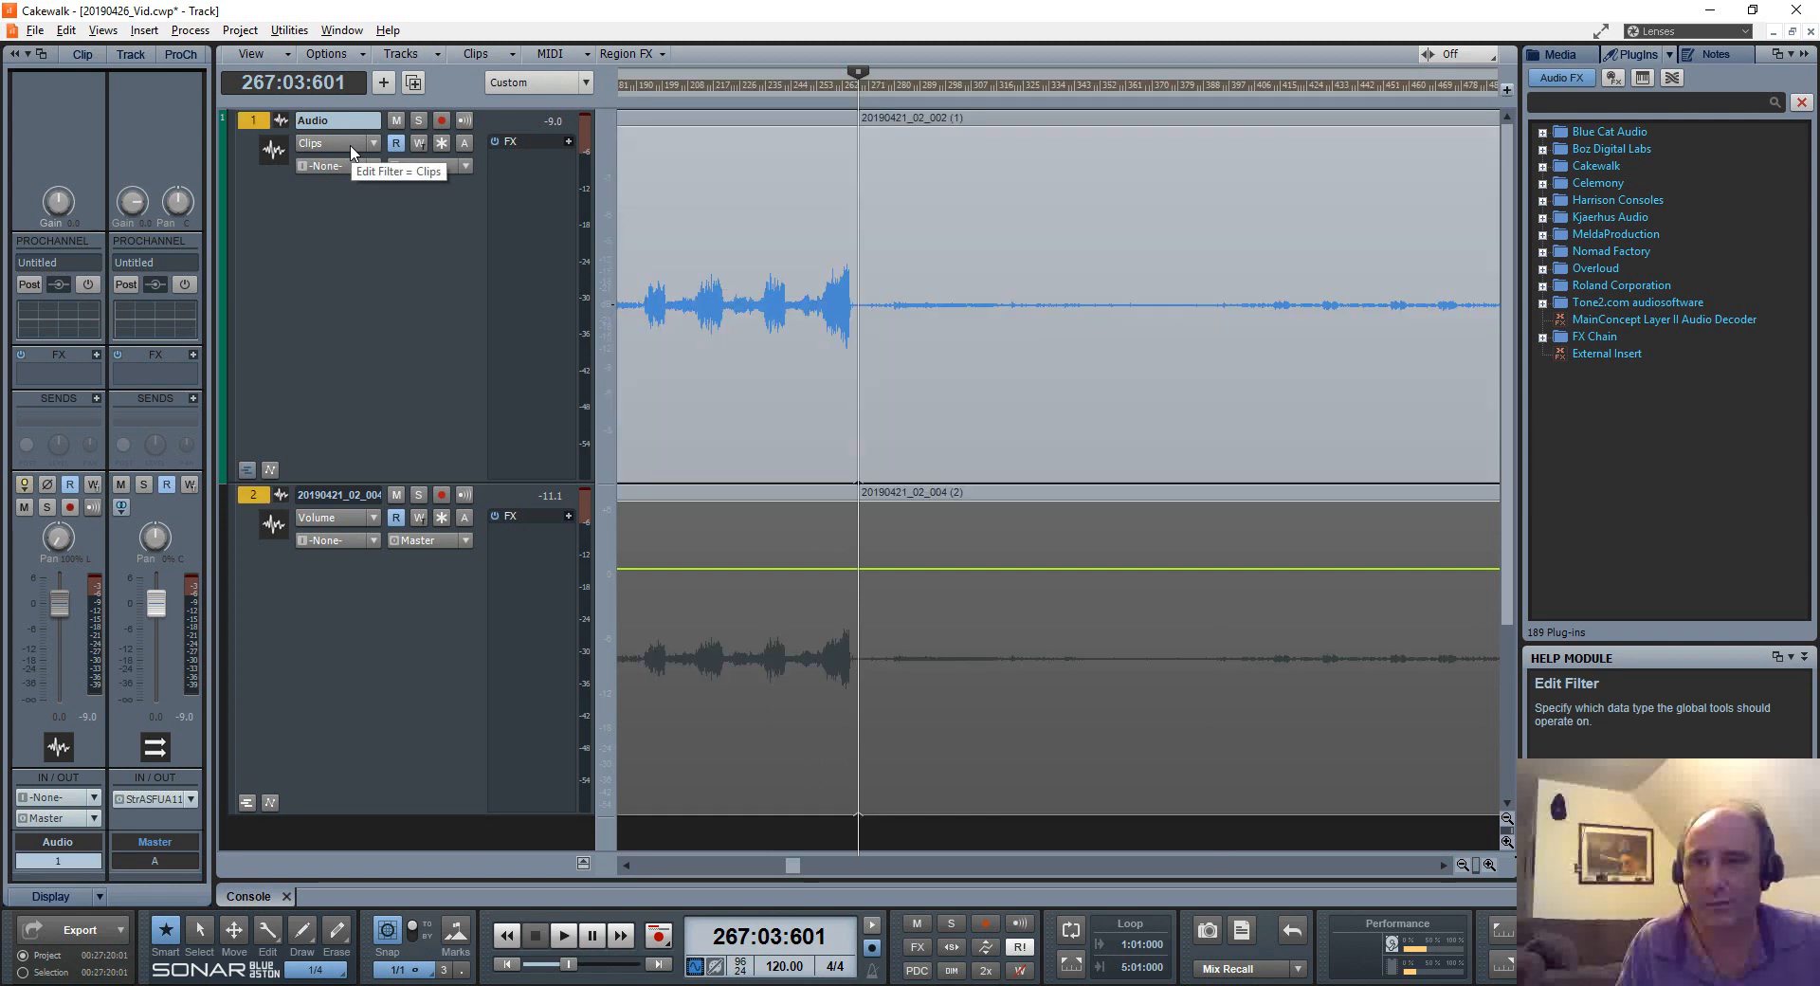
click(382, 145)
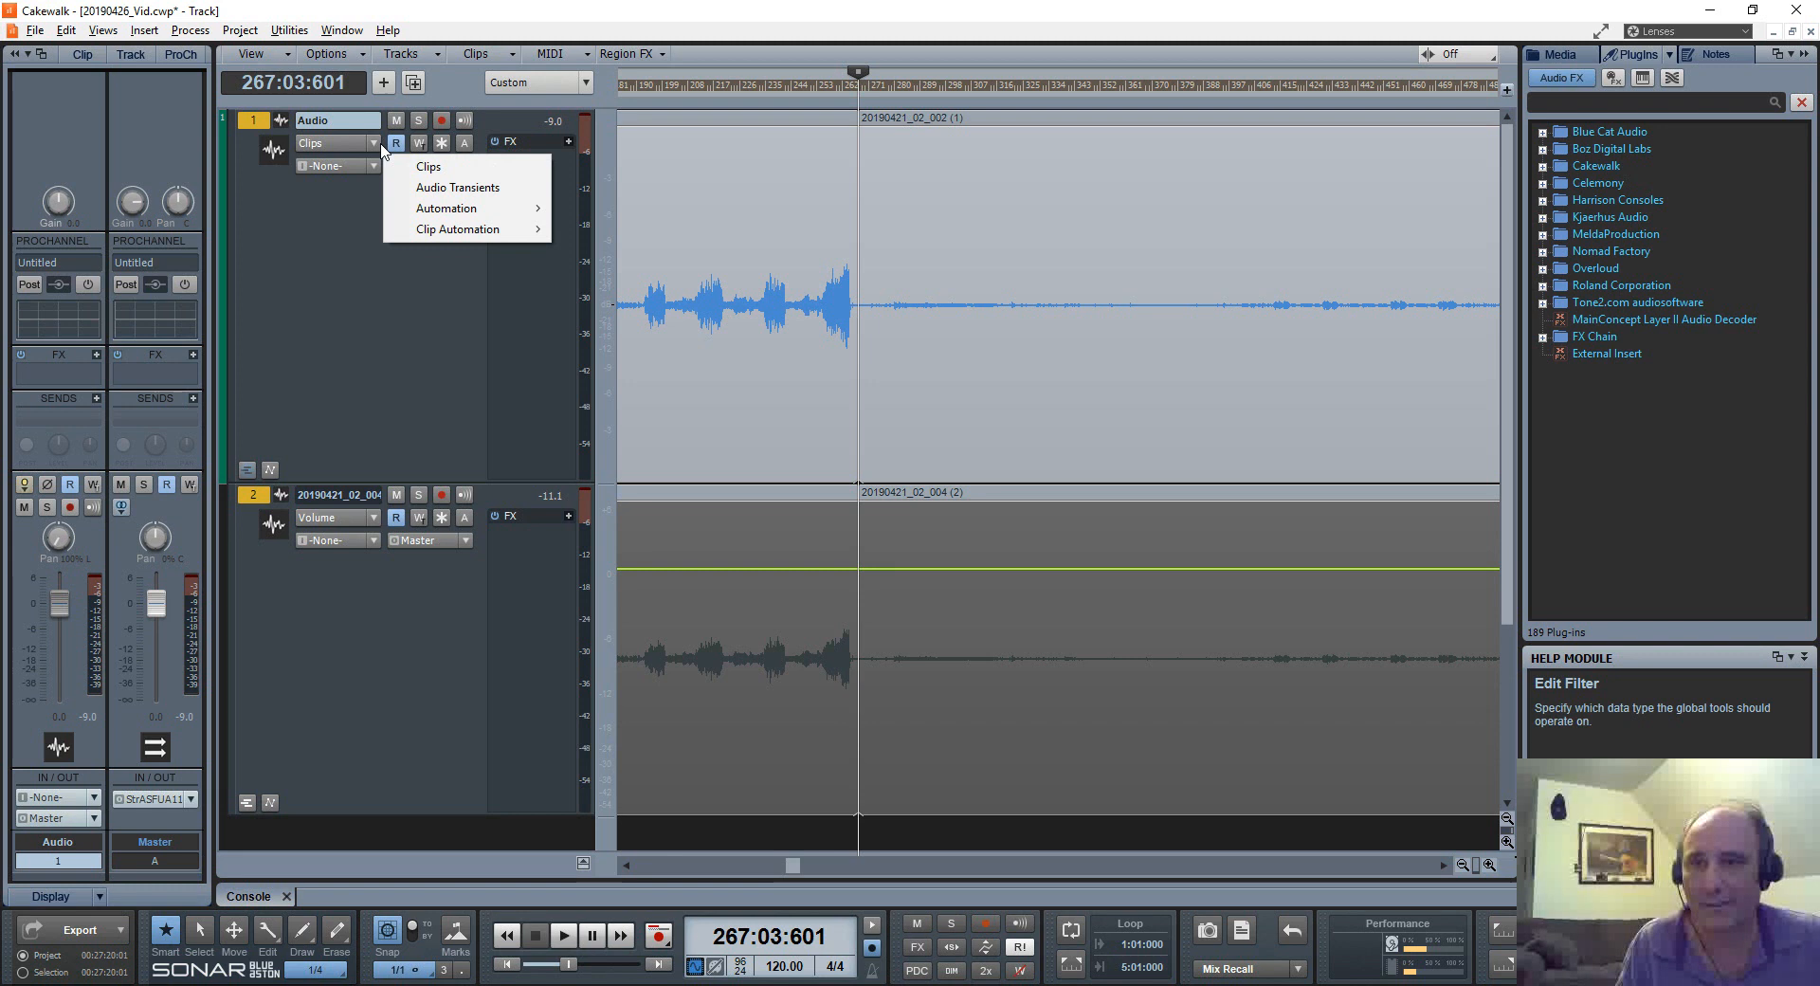
click(428, 167)
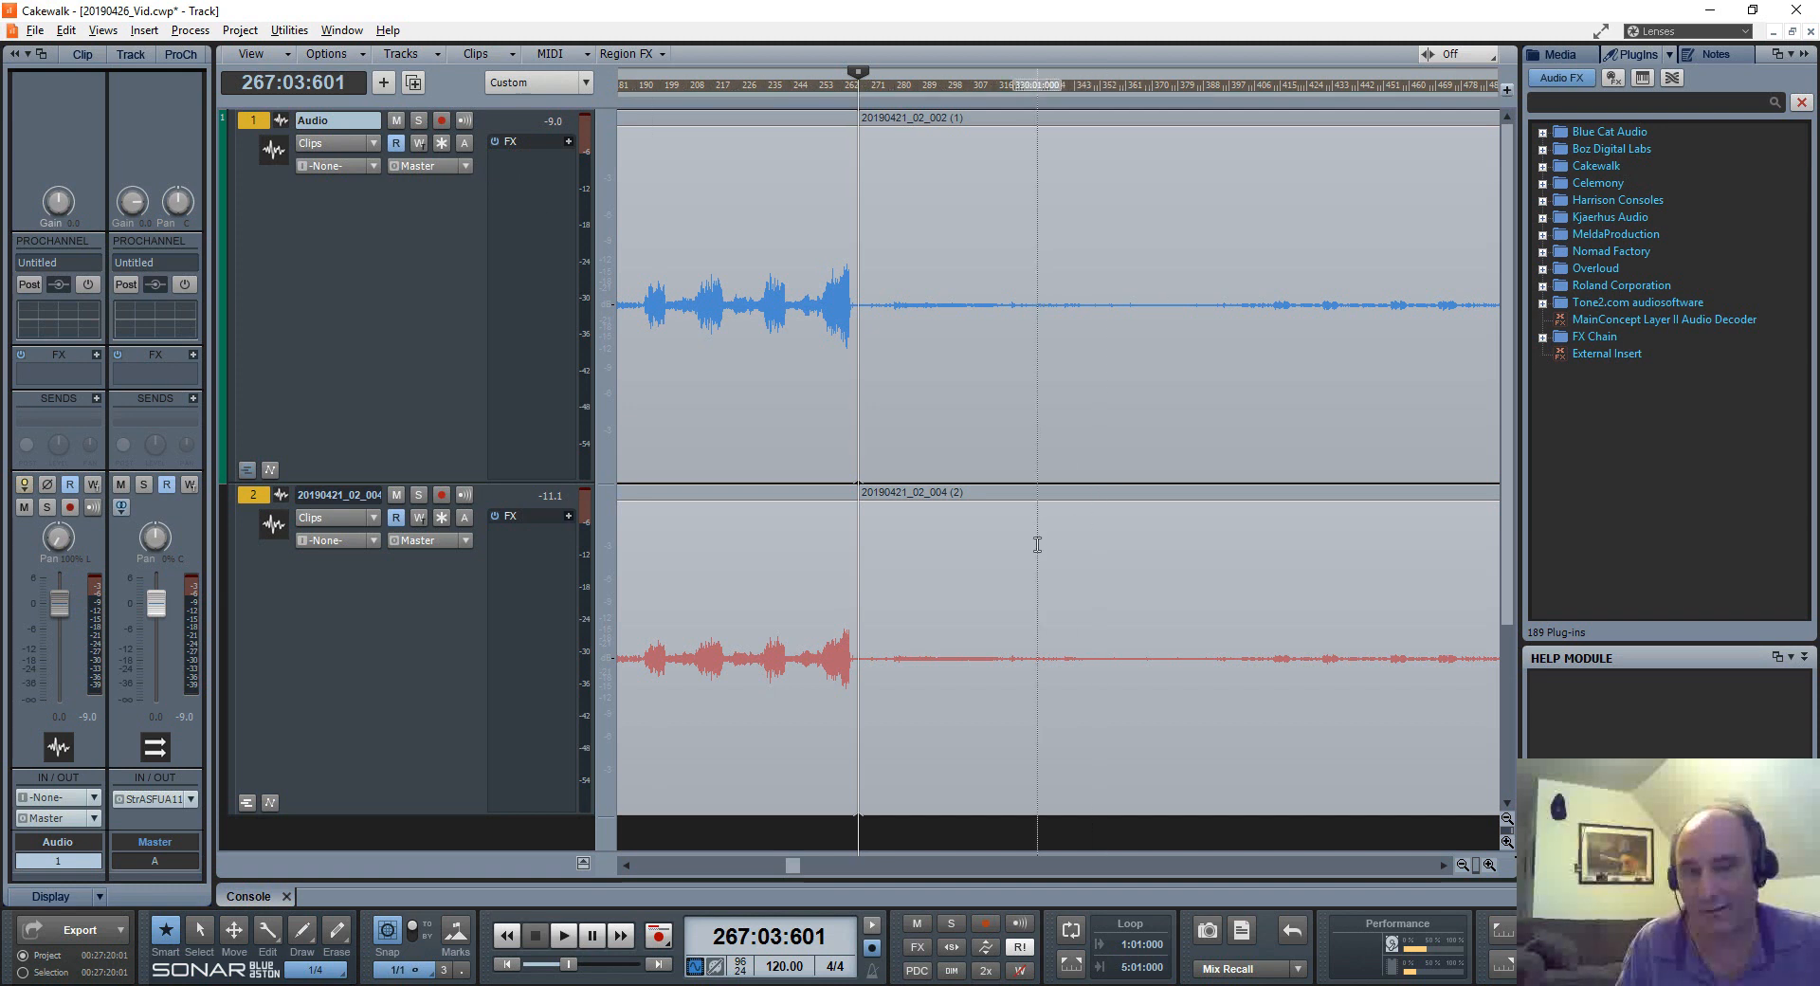
Step: Delete the leftover clips after the split at 267:03:601 on both tracks
drag(1037, 556, 1230, 334)
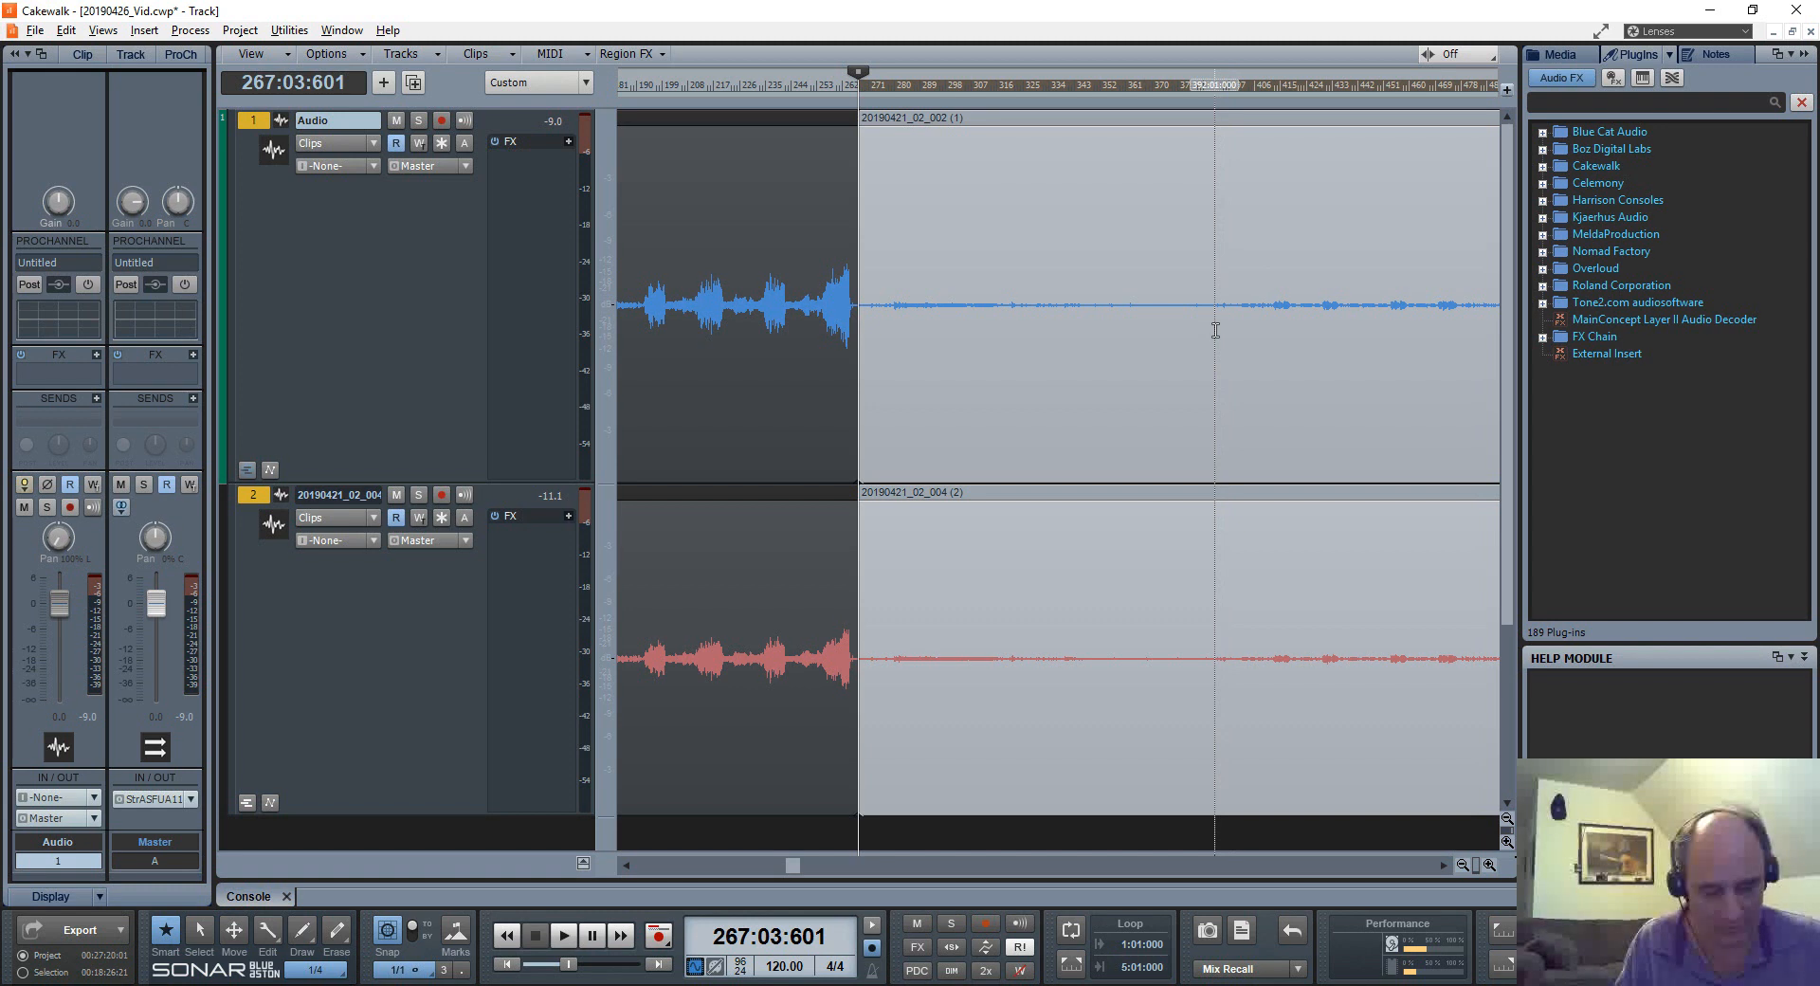
key(Delete)
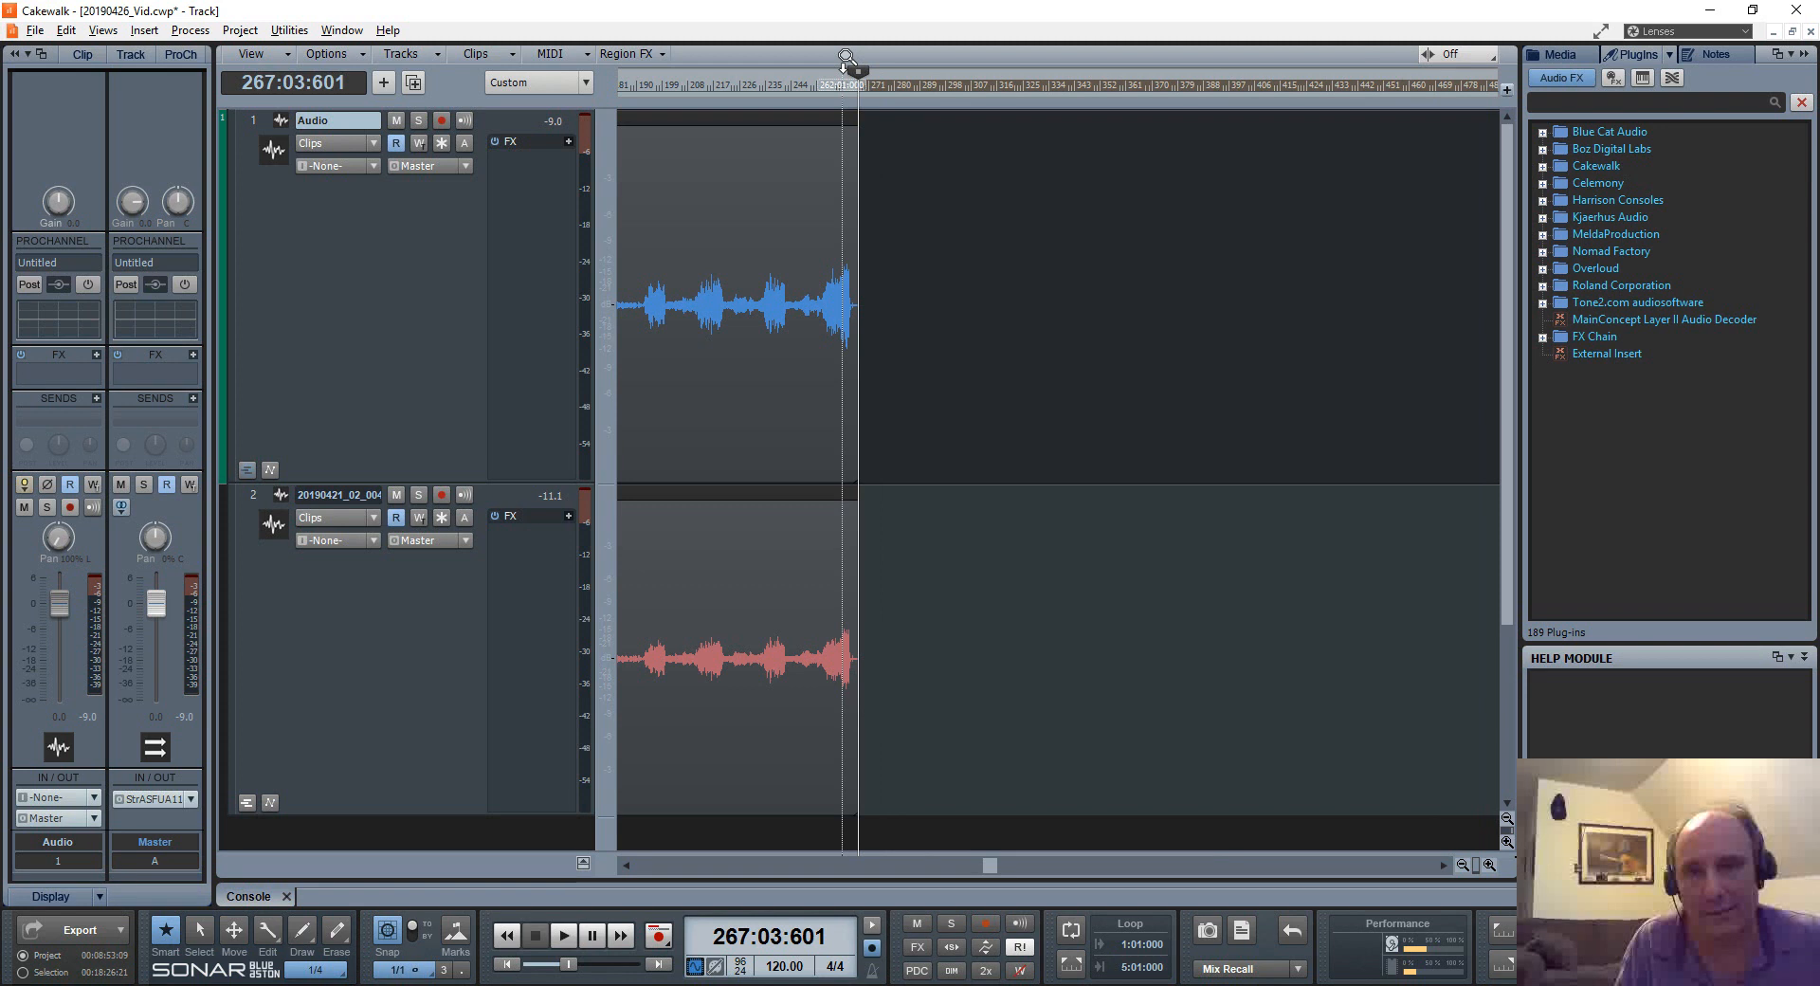
Step: Add a fade-out of about one measure to the ends of the clips on both tracks, with snapping turned off
scroll(841, 72, up, 10)
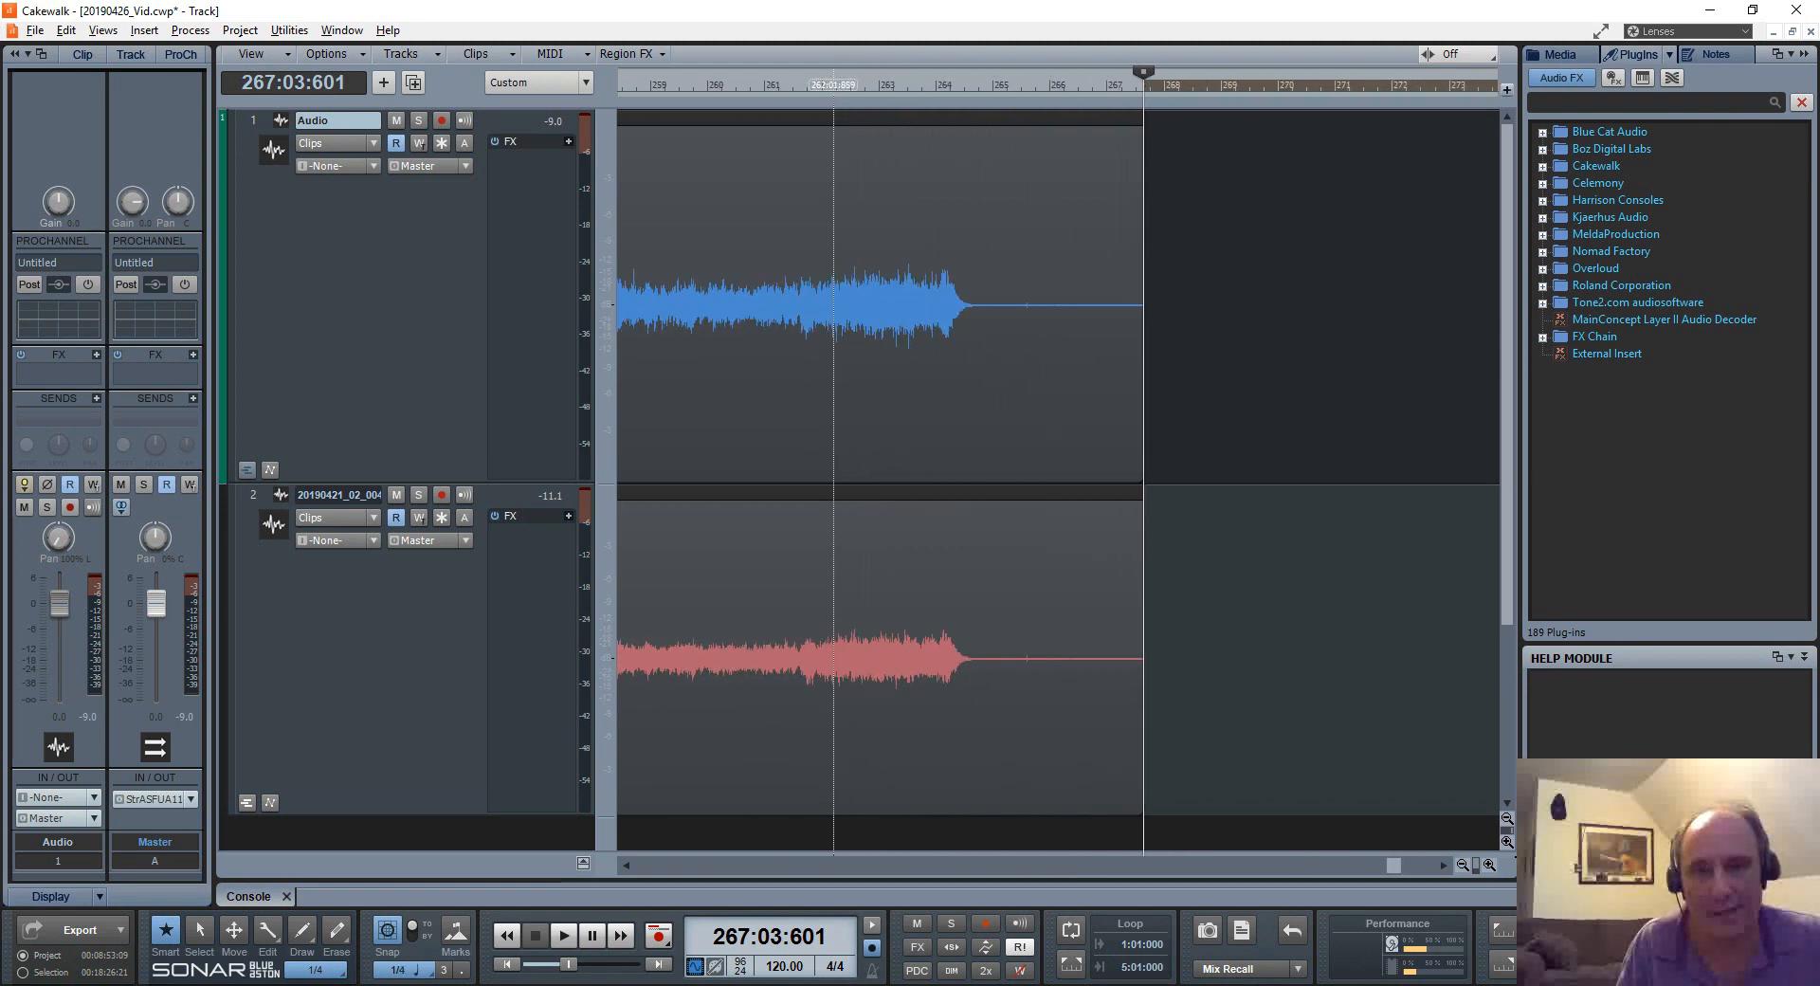
key(ctrl+a)
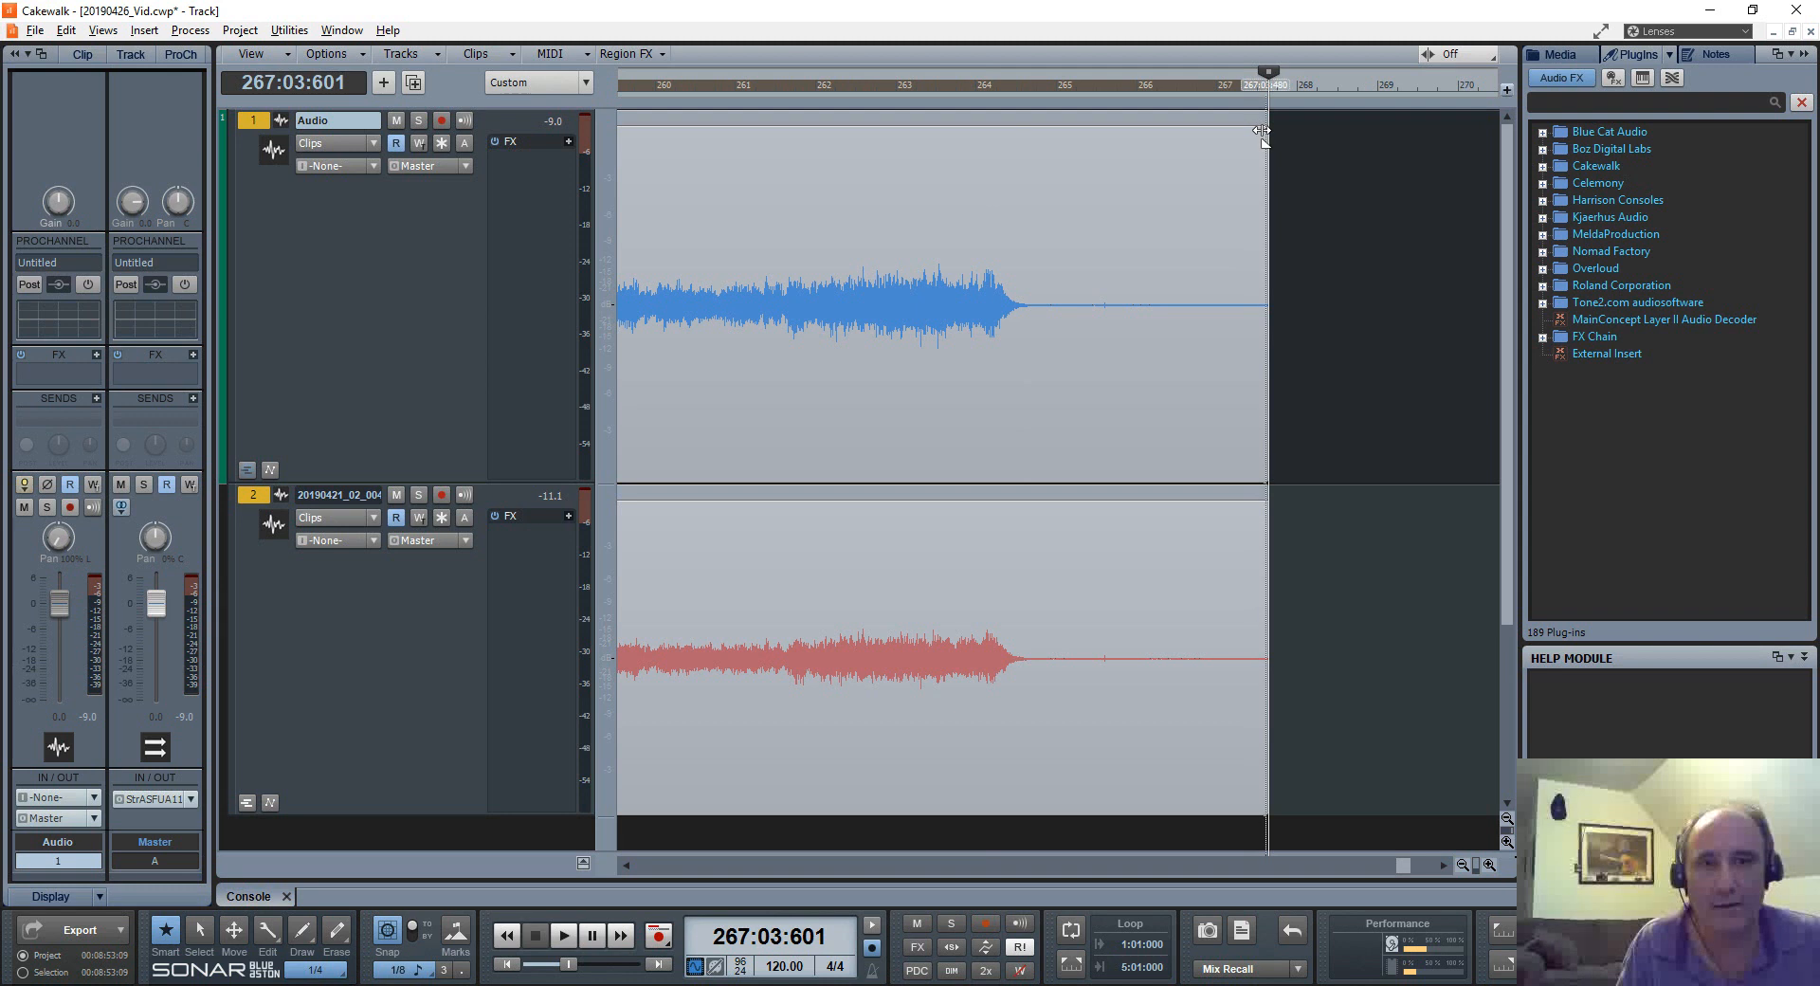
drag(1262, 130, 1160, 150)
key(n)
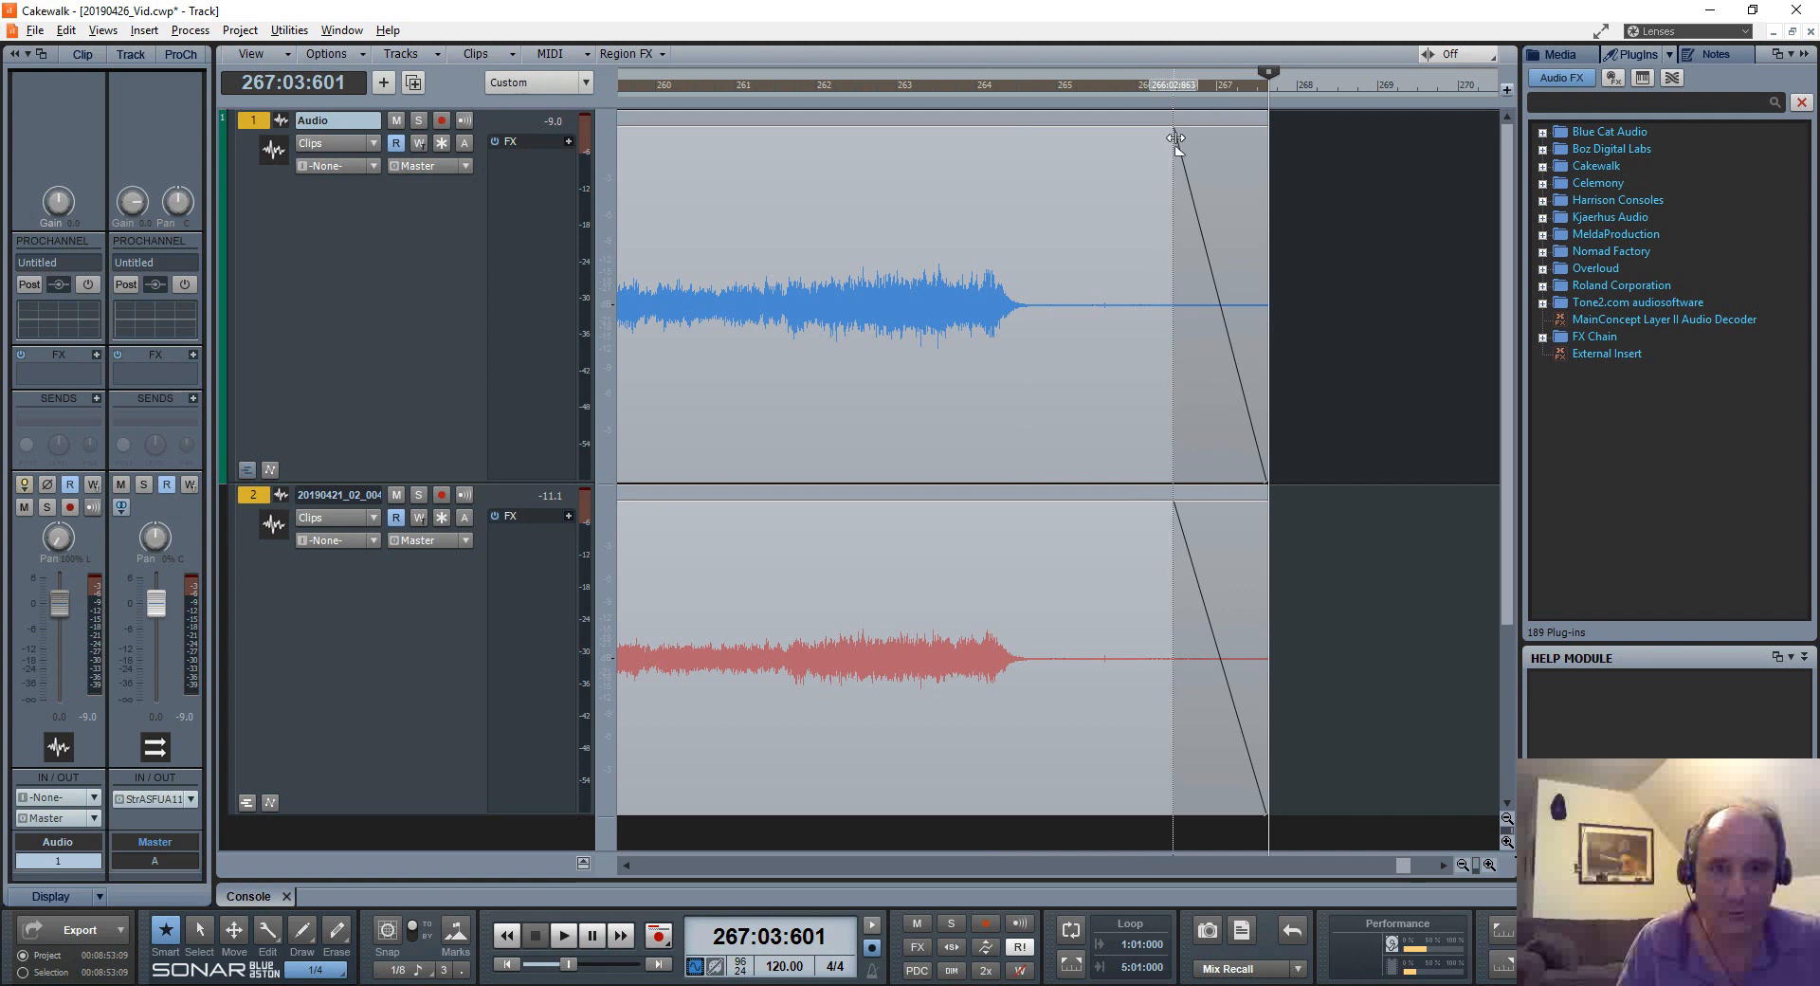
Step: Shorten the fade-outs at the ends of the clips on both tracks to about a third of a measure
mouse_move(1174, 138)
mouse_down()
mouse_move(1147, 143)
mouse_move(1210, 144)
mouse_move(1106, 156)
mouse_move(1188, 155)
mouse_up()
key(n)
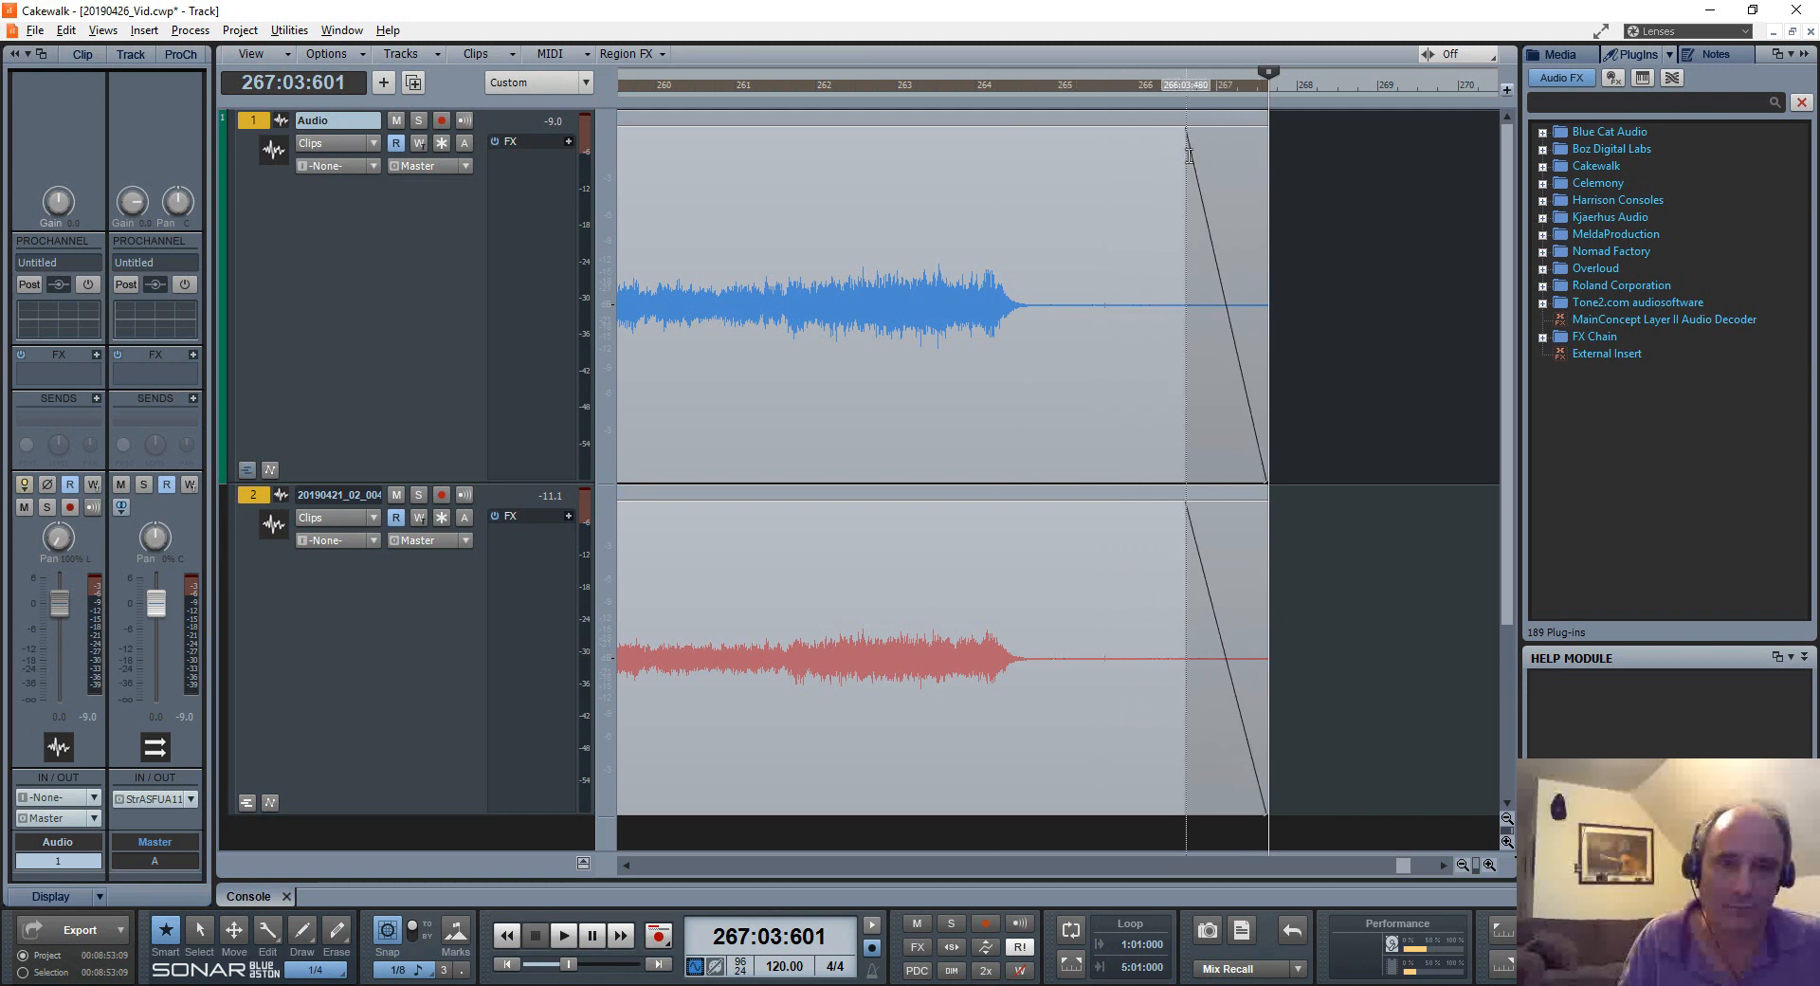
key(n)
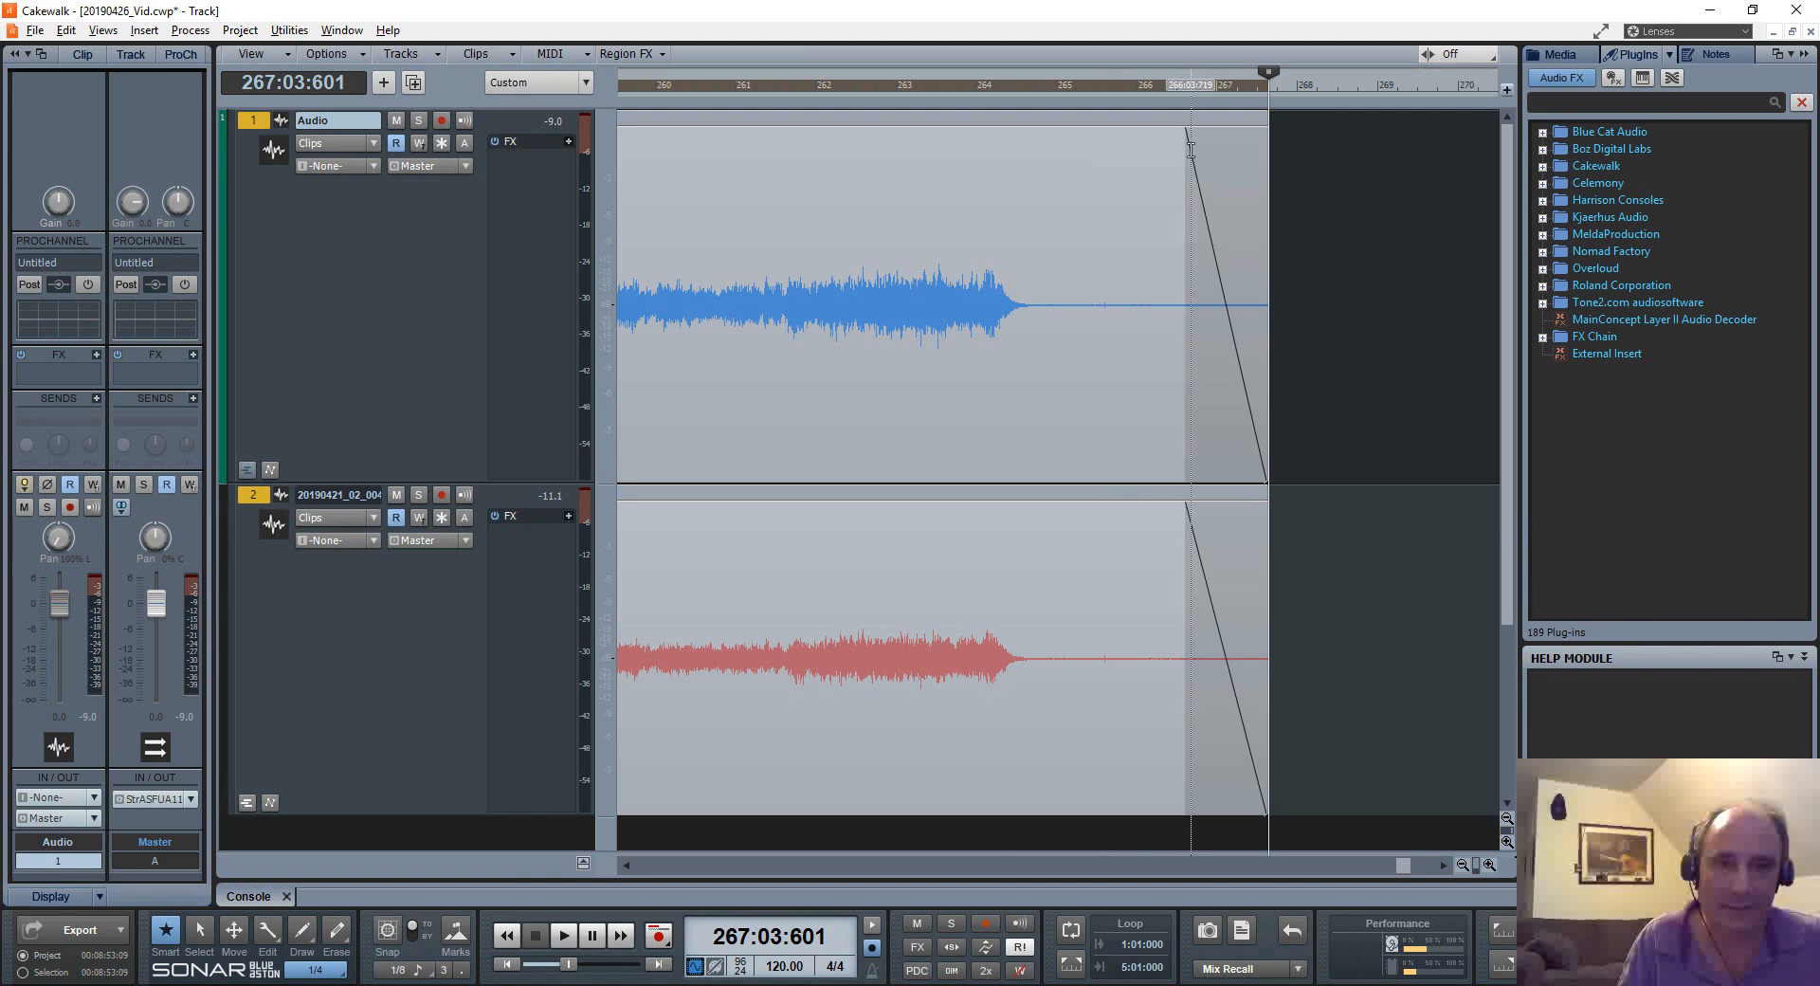
drag(1194, 150, 1184, 151)
key(ctrl+a)
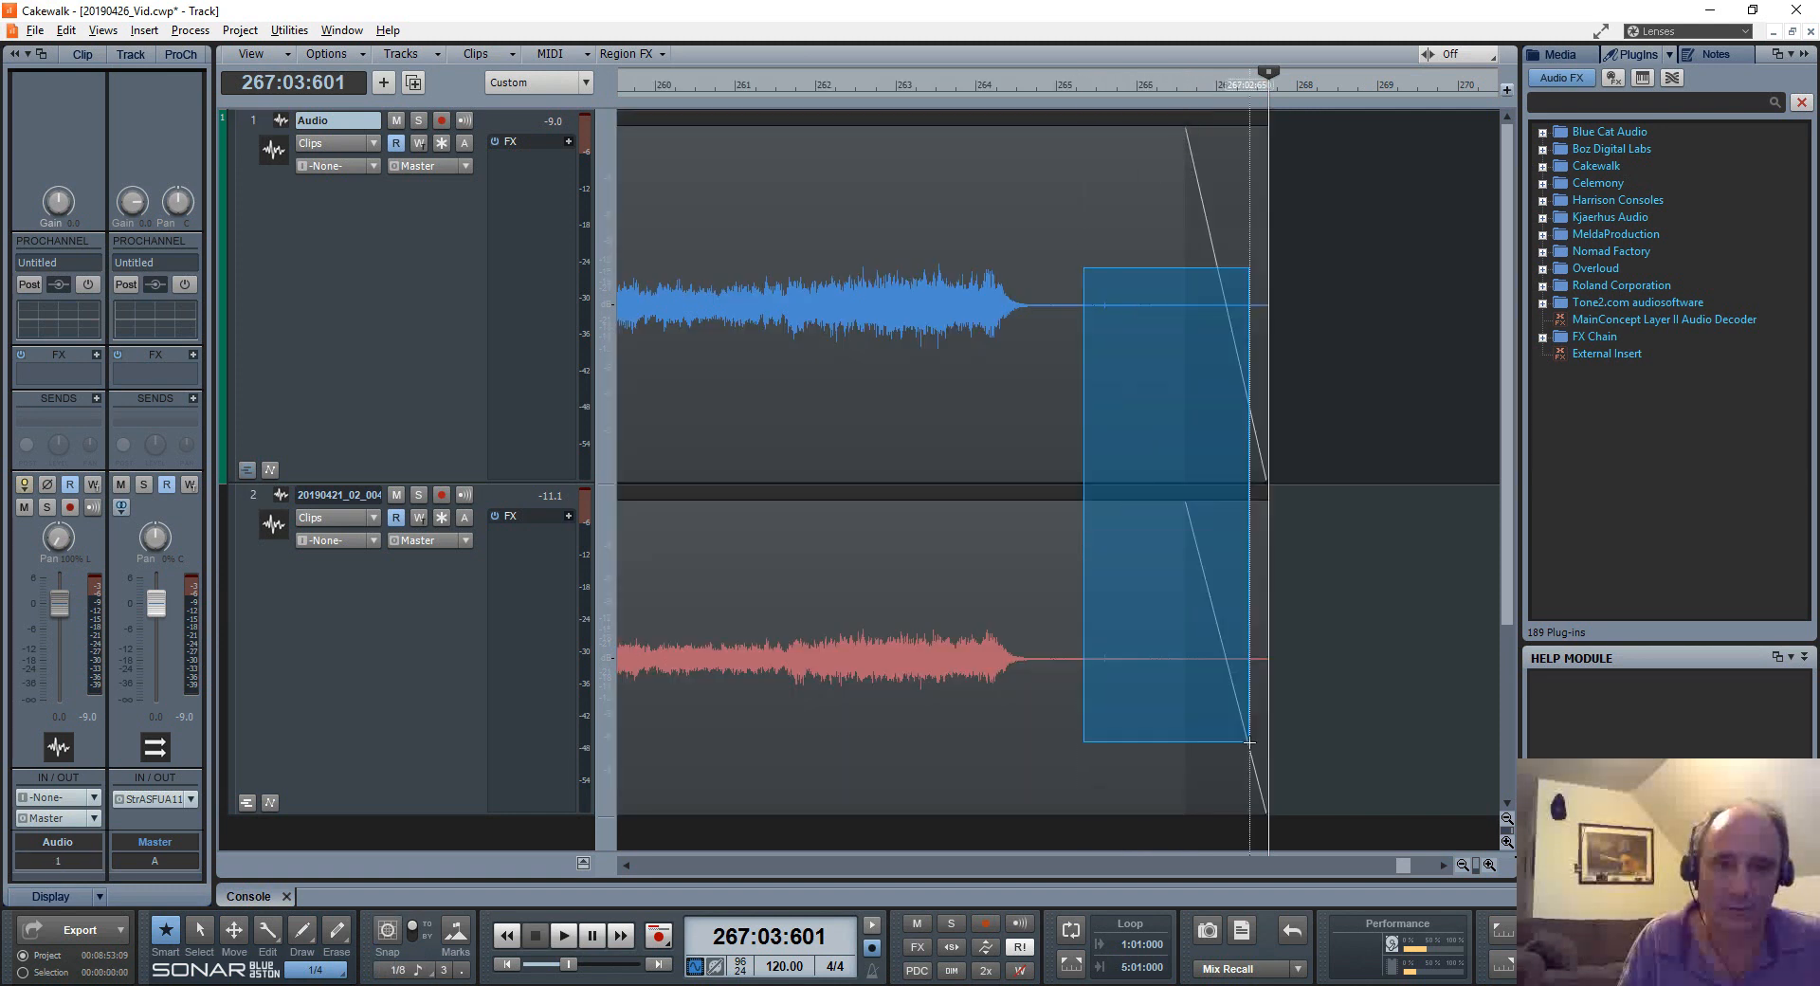
drag(1182, 135, 993, 202)
drag(753, 224, 1239, 348)
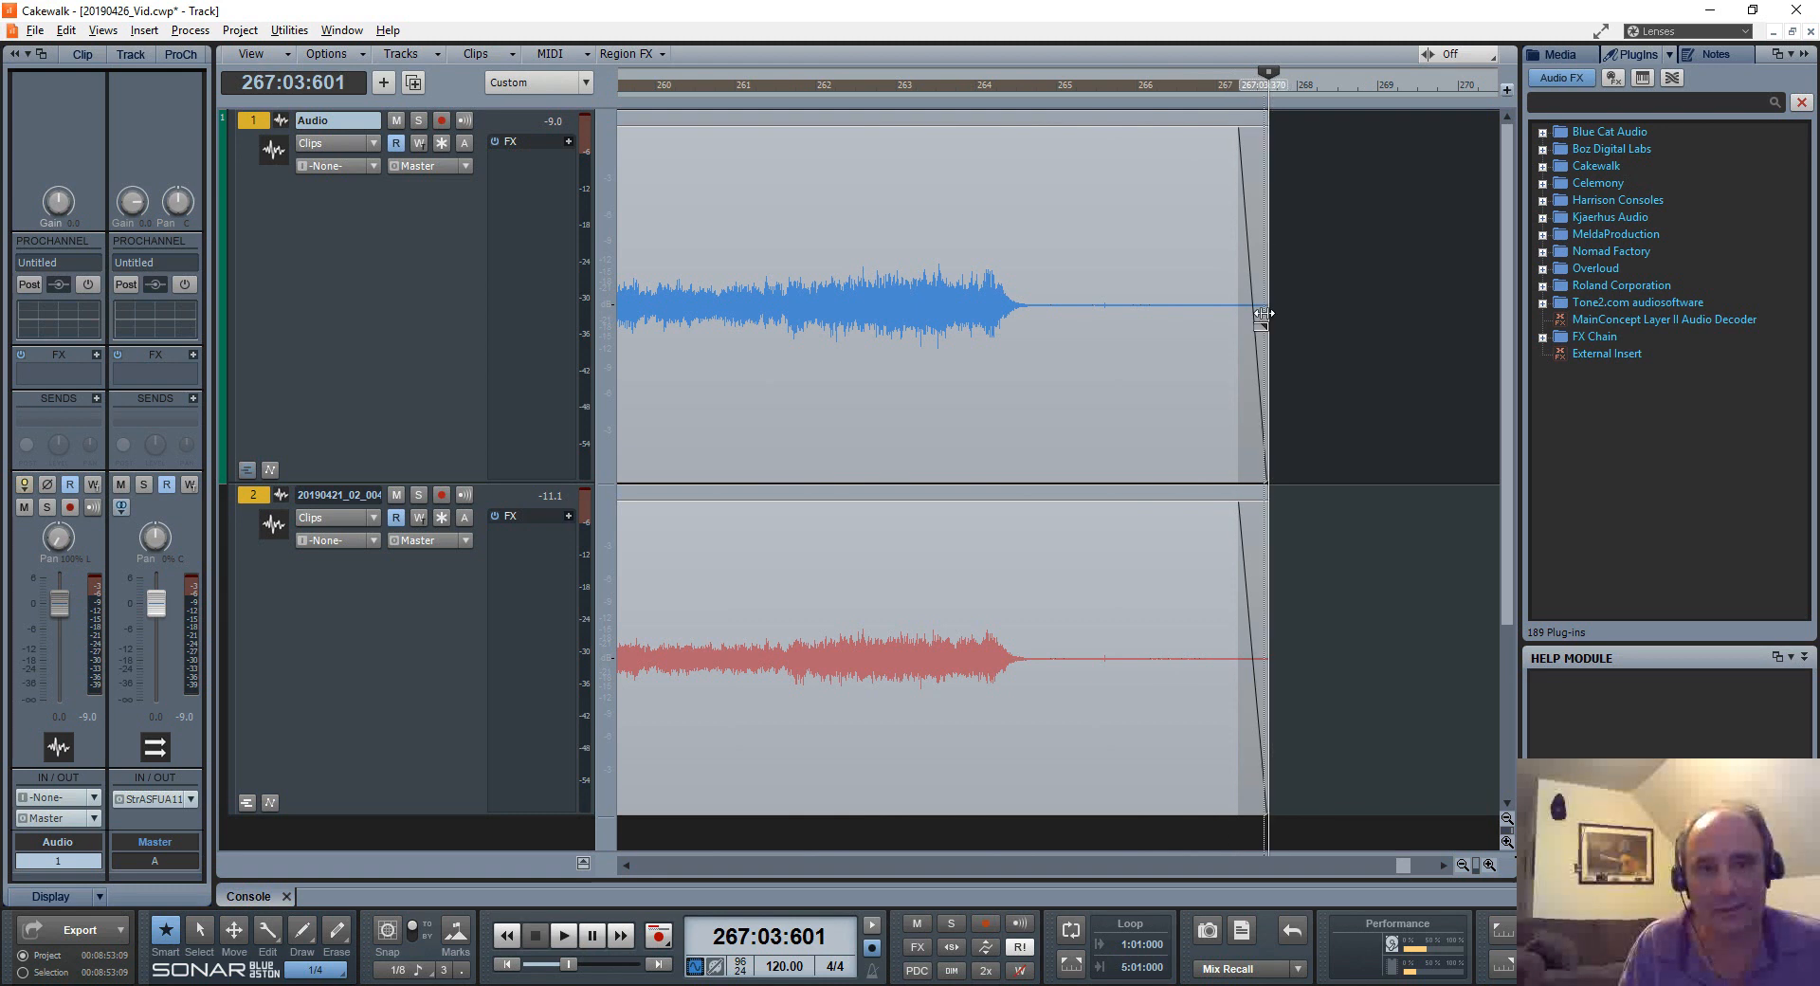
Step: Trim the ends of the clips on both tracks back to about measure 265 and play the ending
drag(1268, 313, 1067, 322)
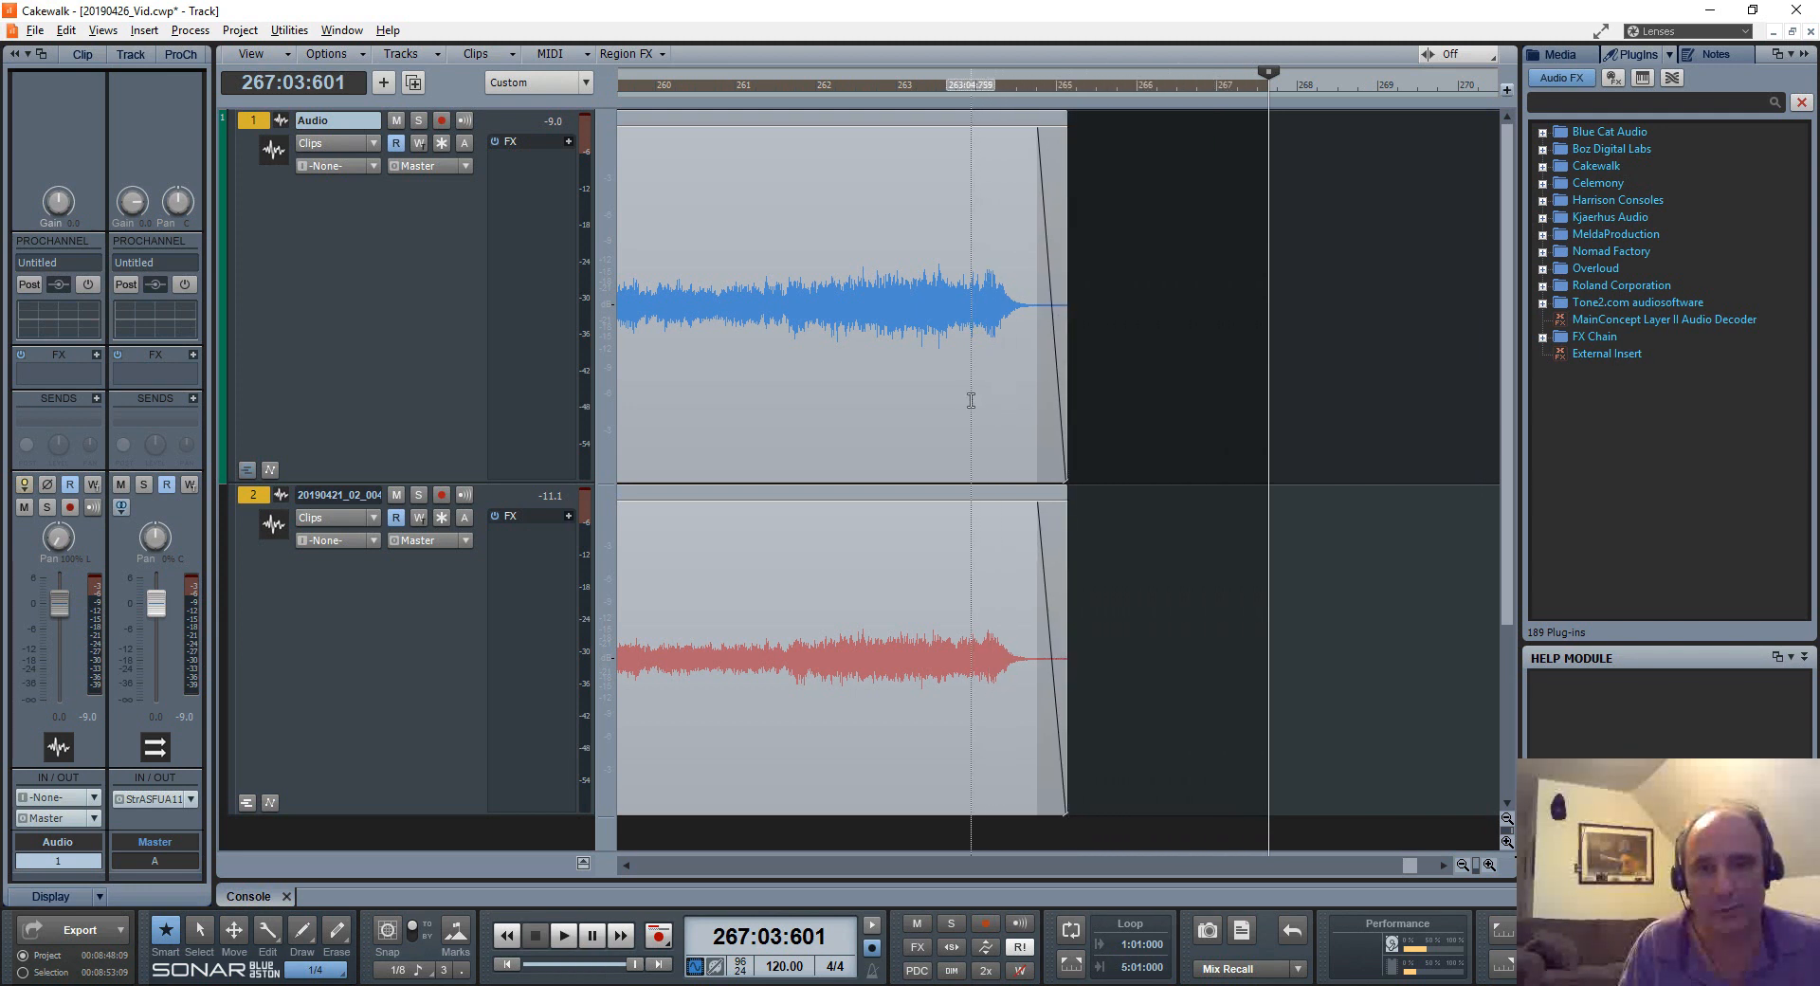
click(1001, 398)
key(space)
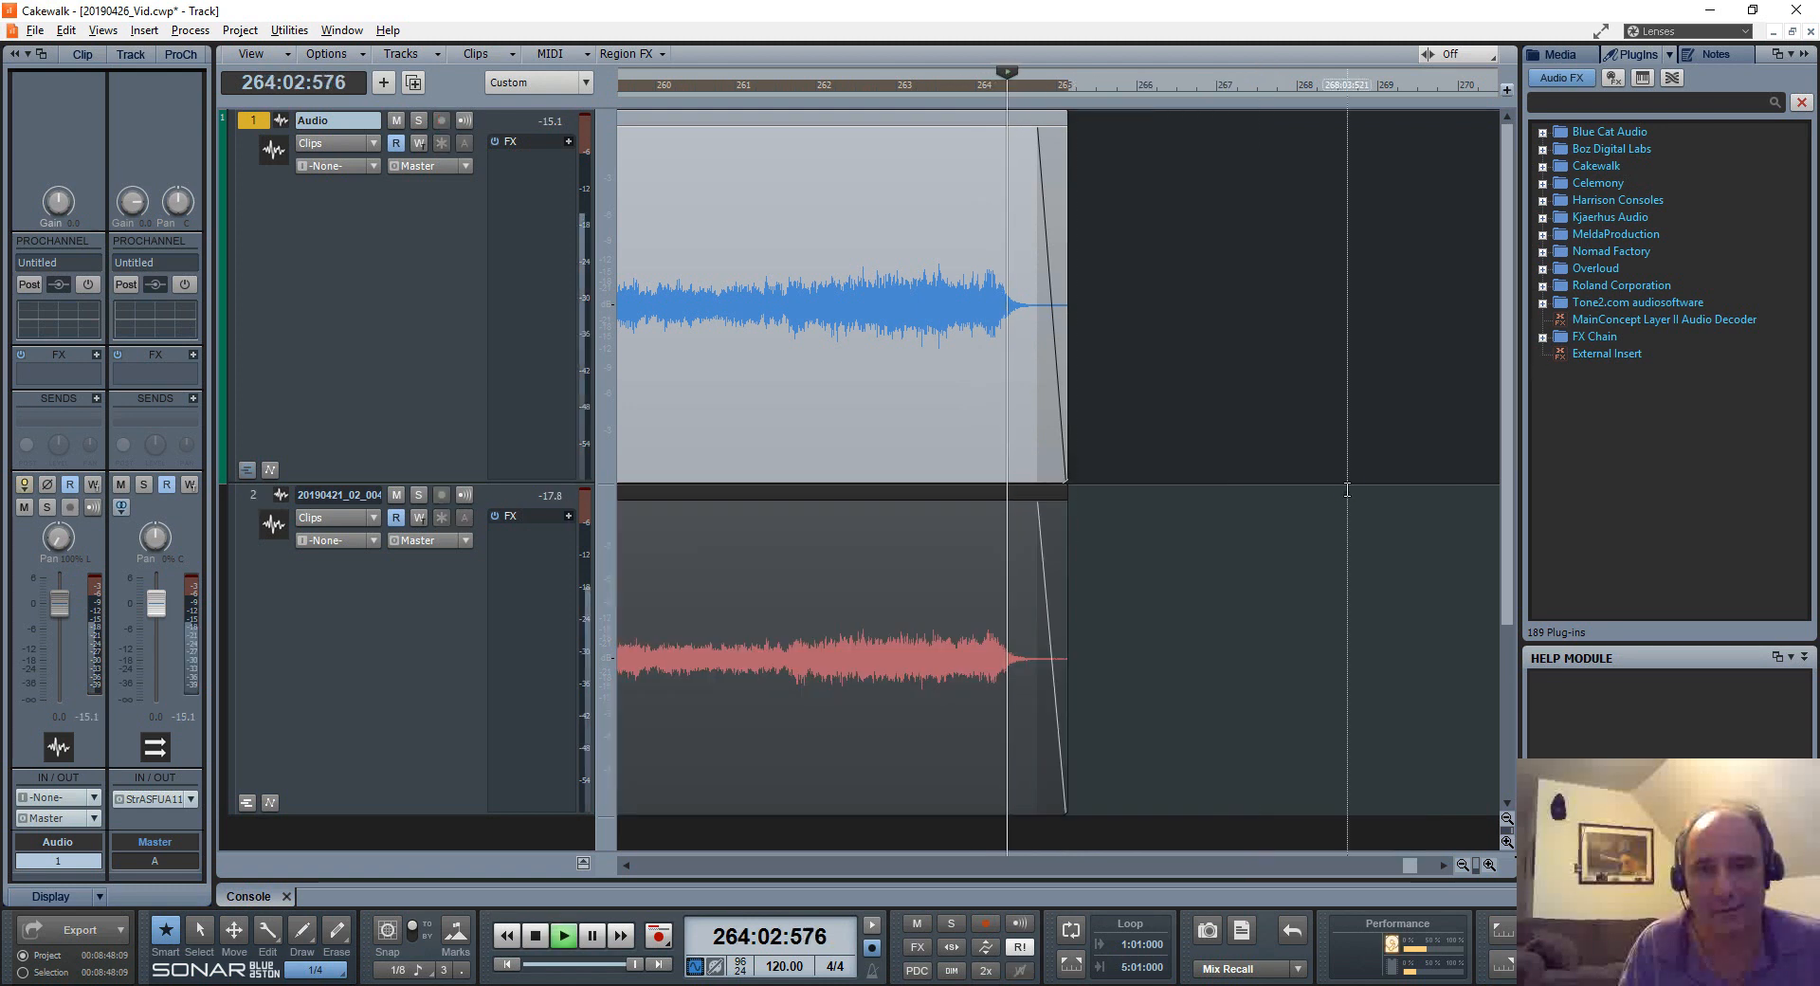
key(space)
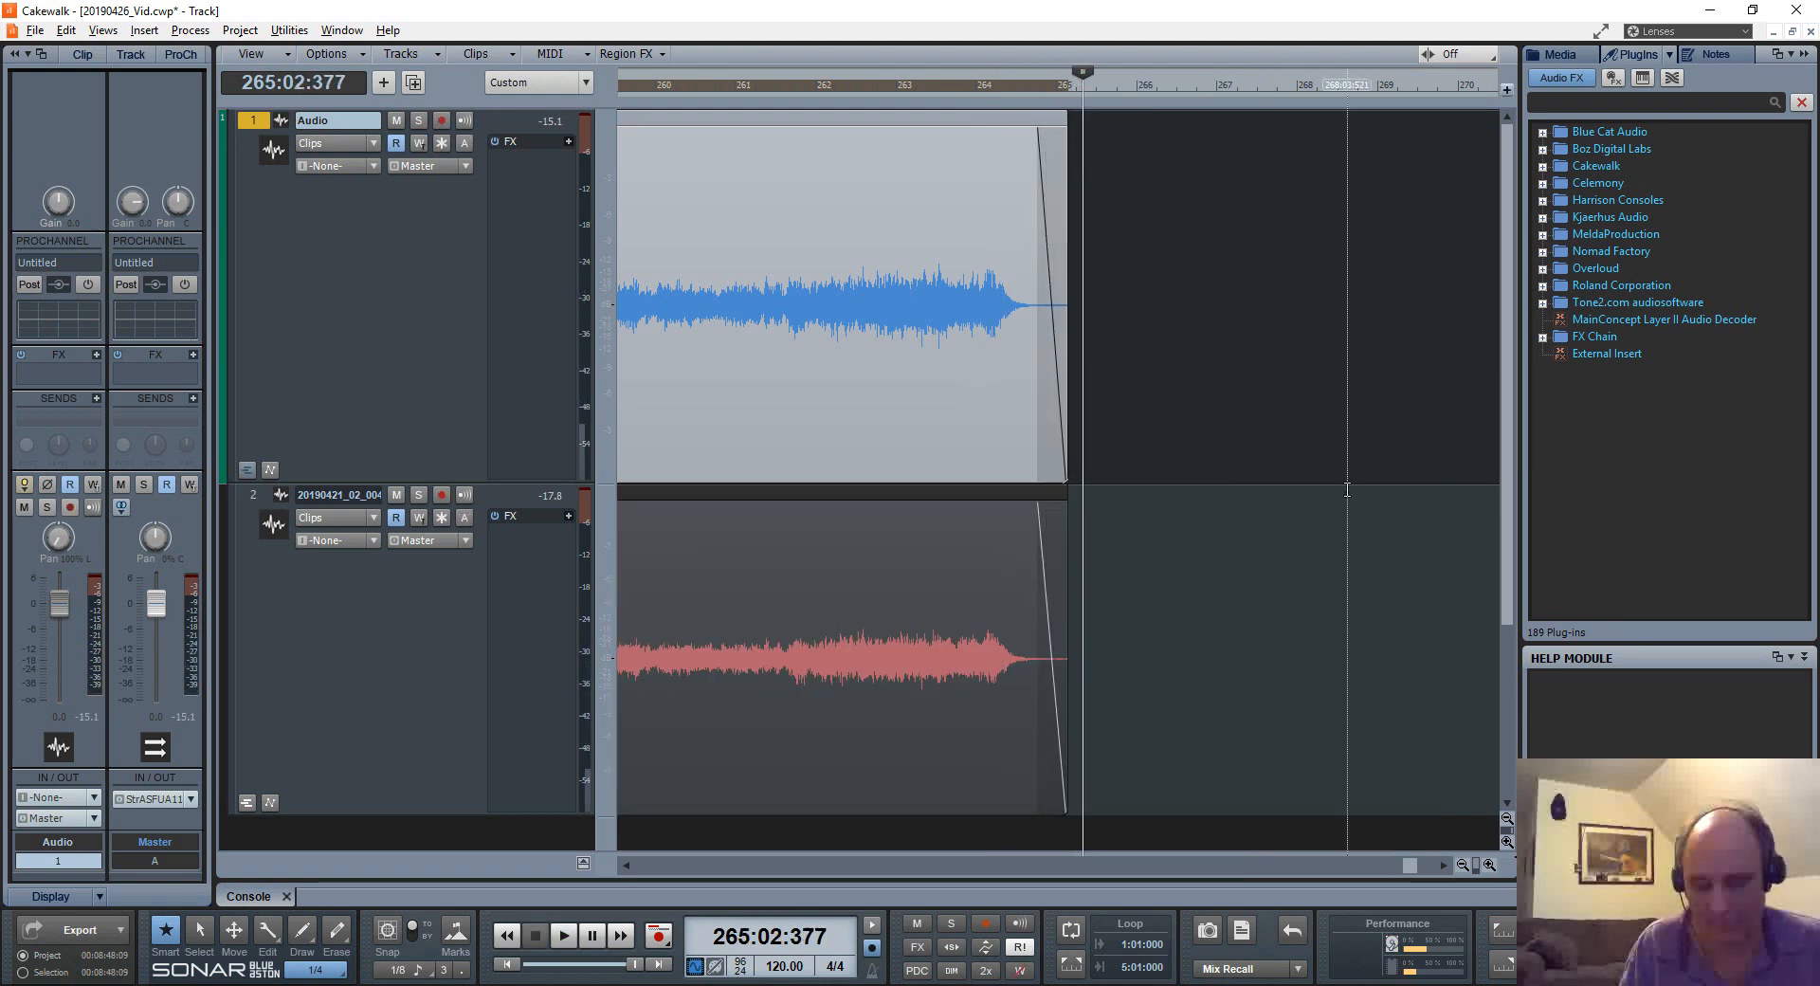
Step: Trim the starts of the clips on both tracks to about measure 13 and add a fade-in of about one and a half measures
key(w)
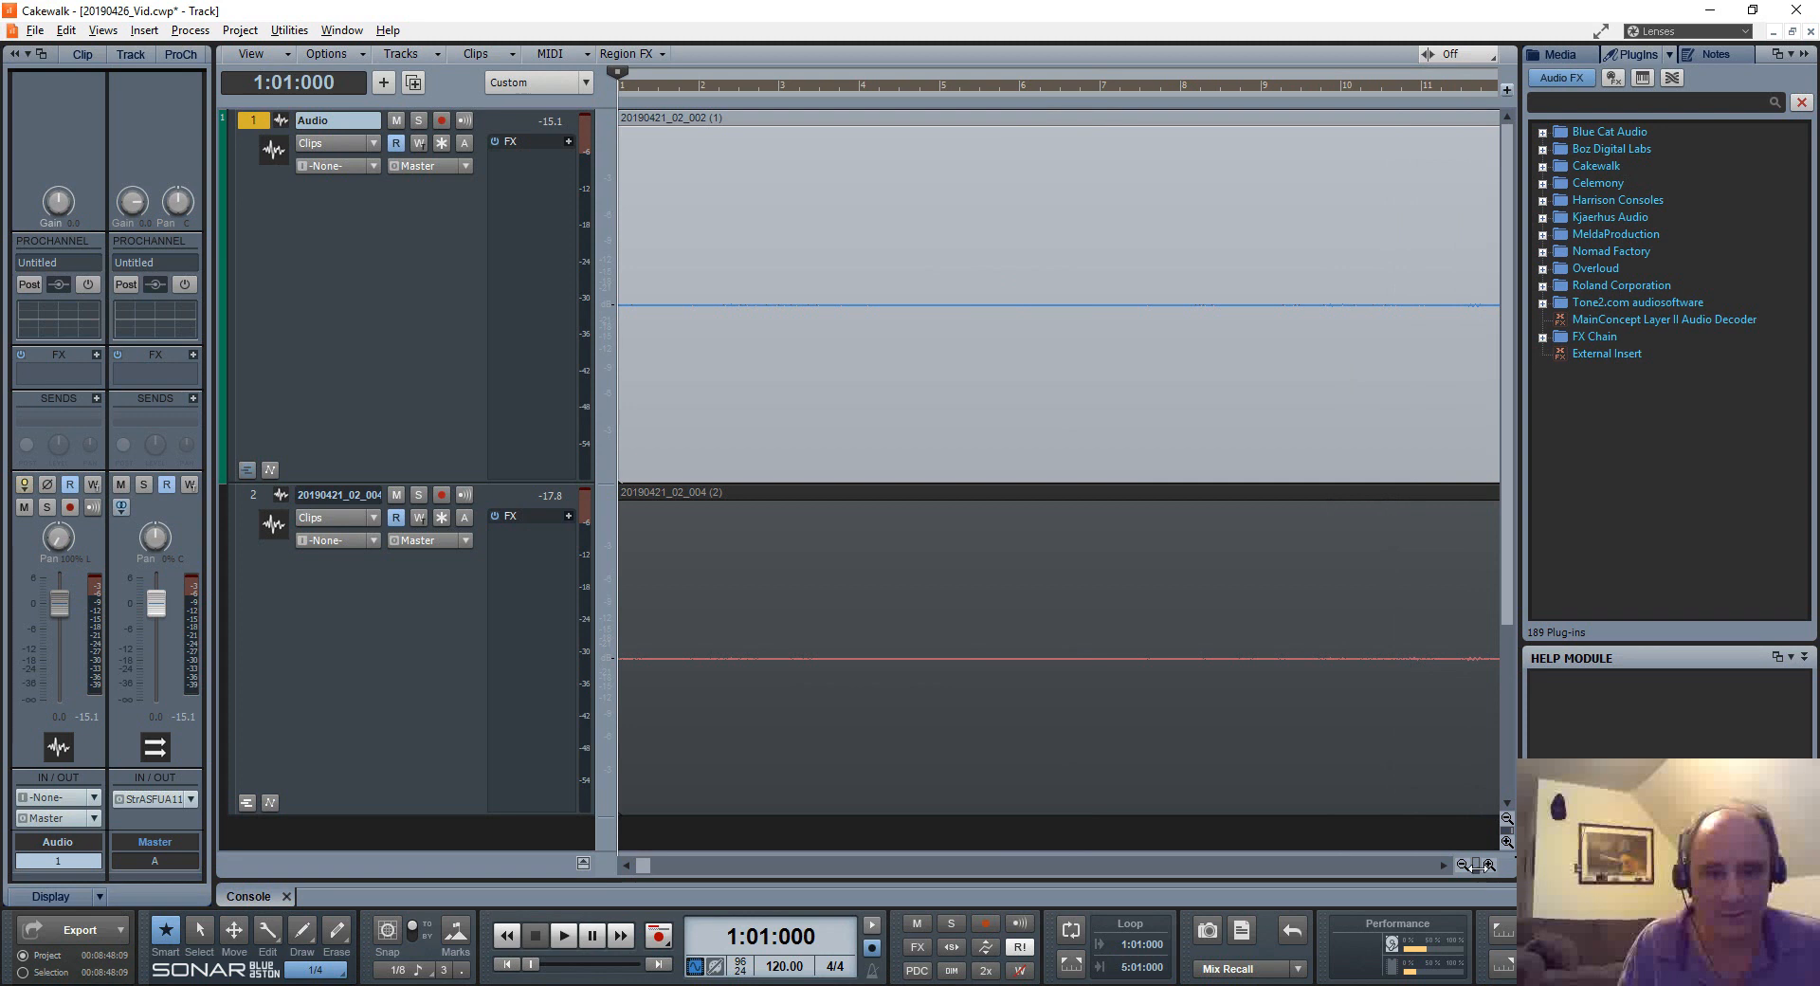
drag(1476, 865, 1451, 865)
drag(803, 642, 711, 366)
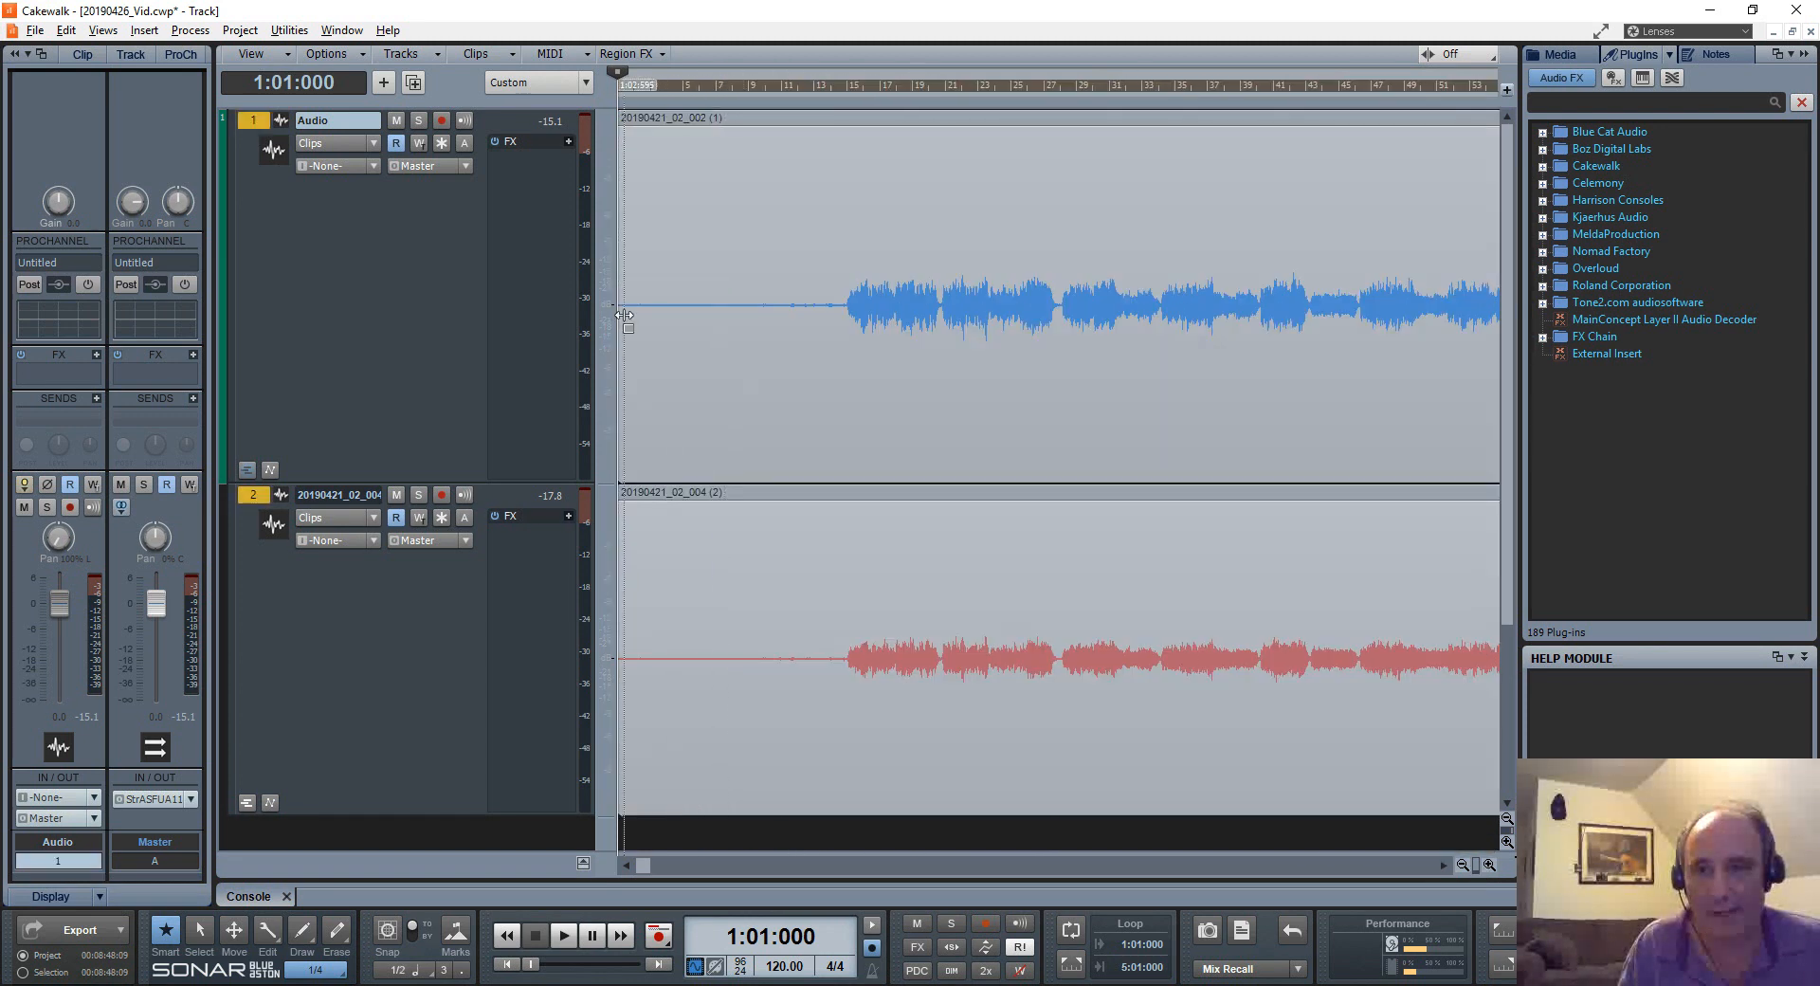
drag(618, 309, 820, 321)
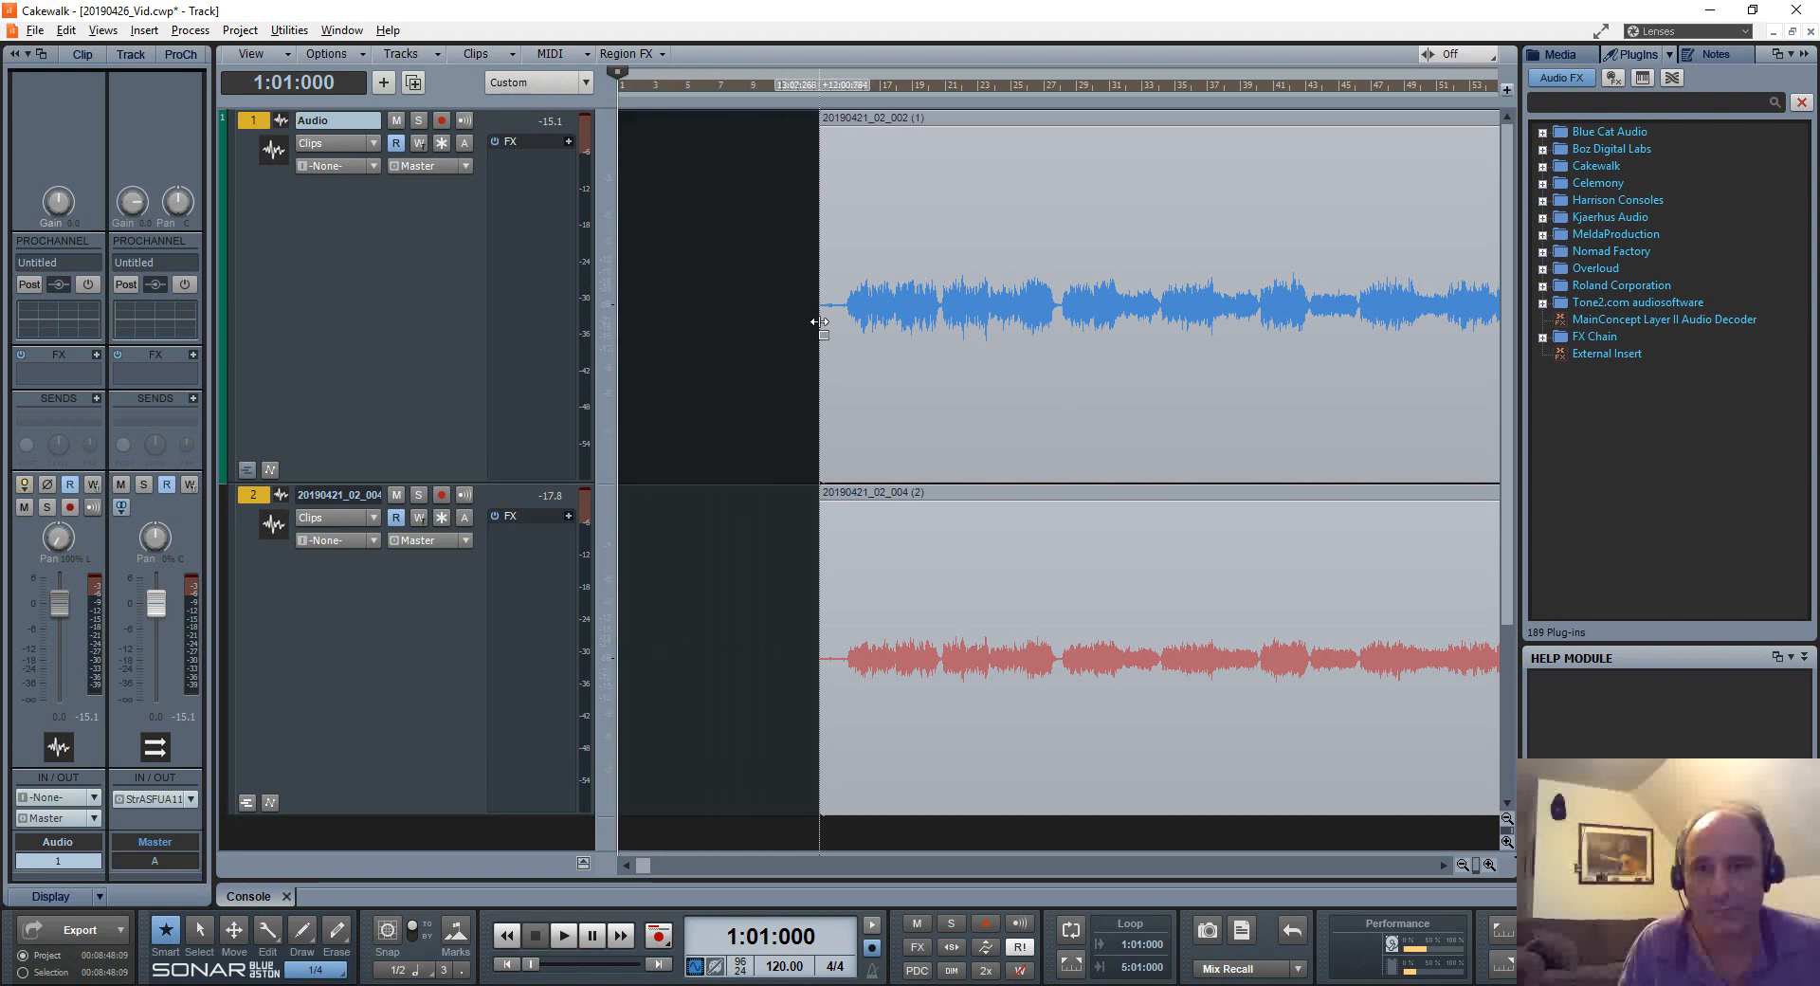
drag(821, 143, 851, 145)
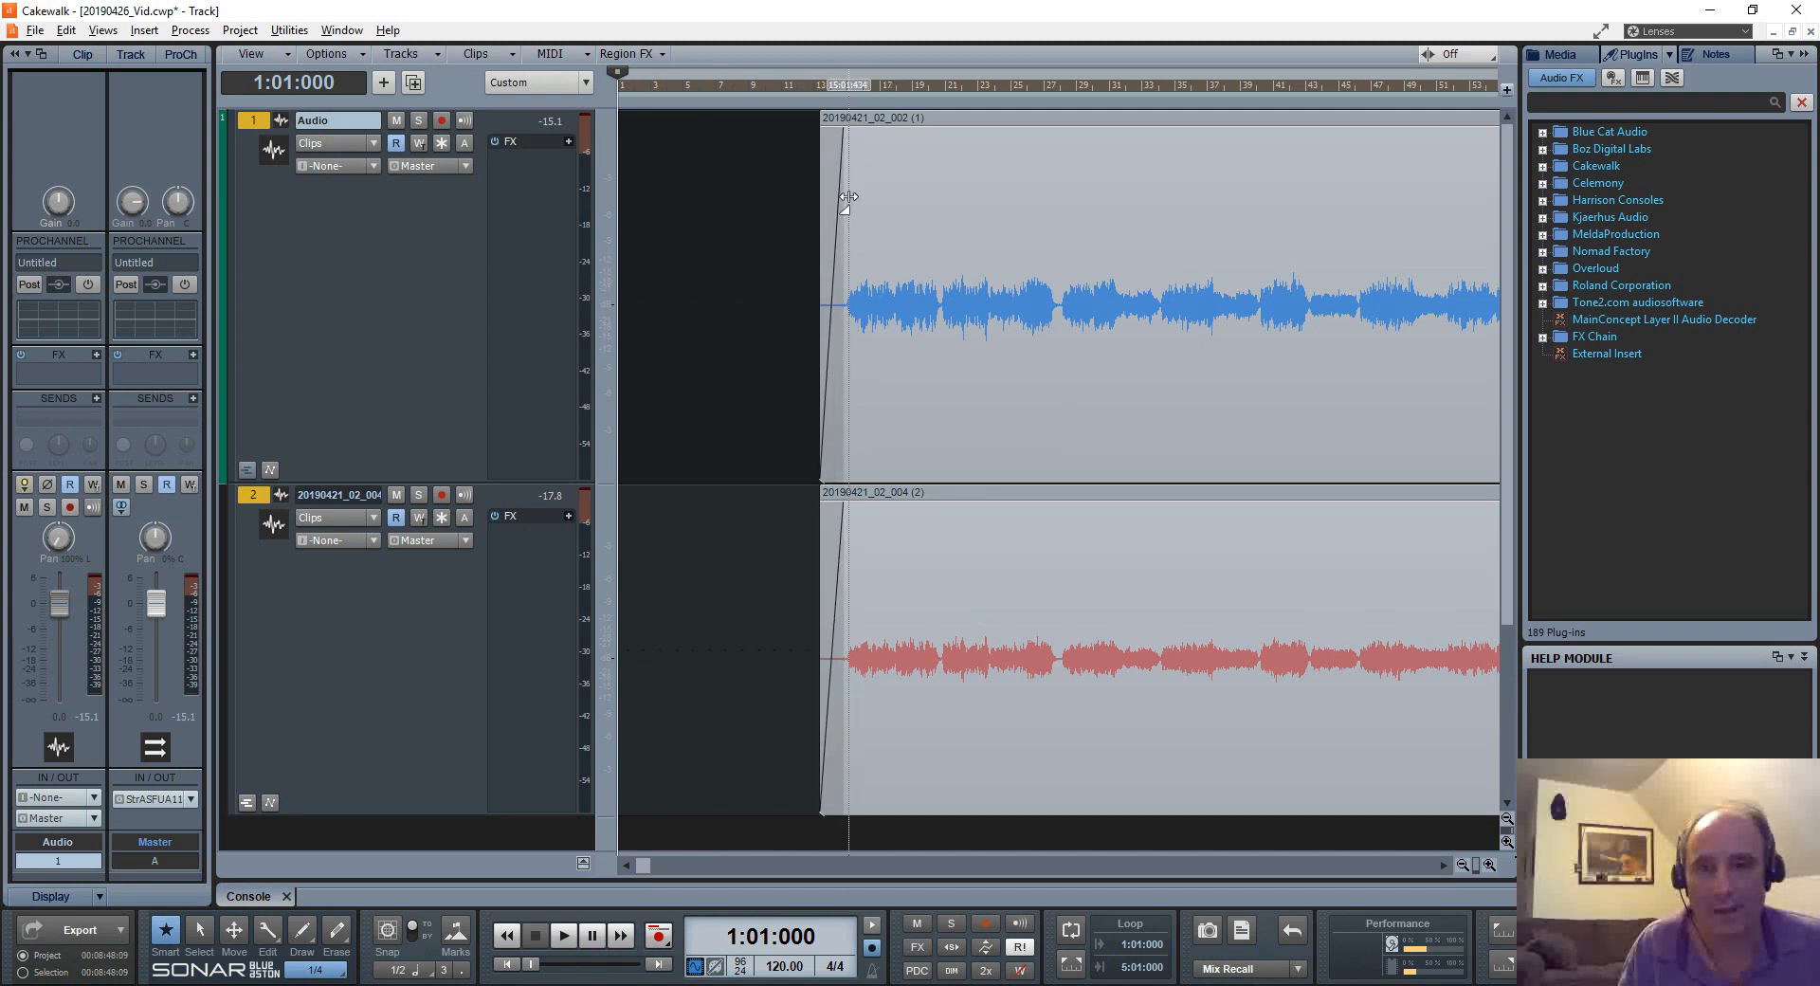
Step: Cut the clips on both tracks, paste them at the project start 1:01:000, and play the opening
key(Delete)
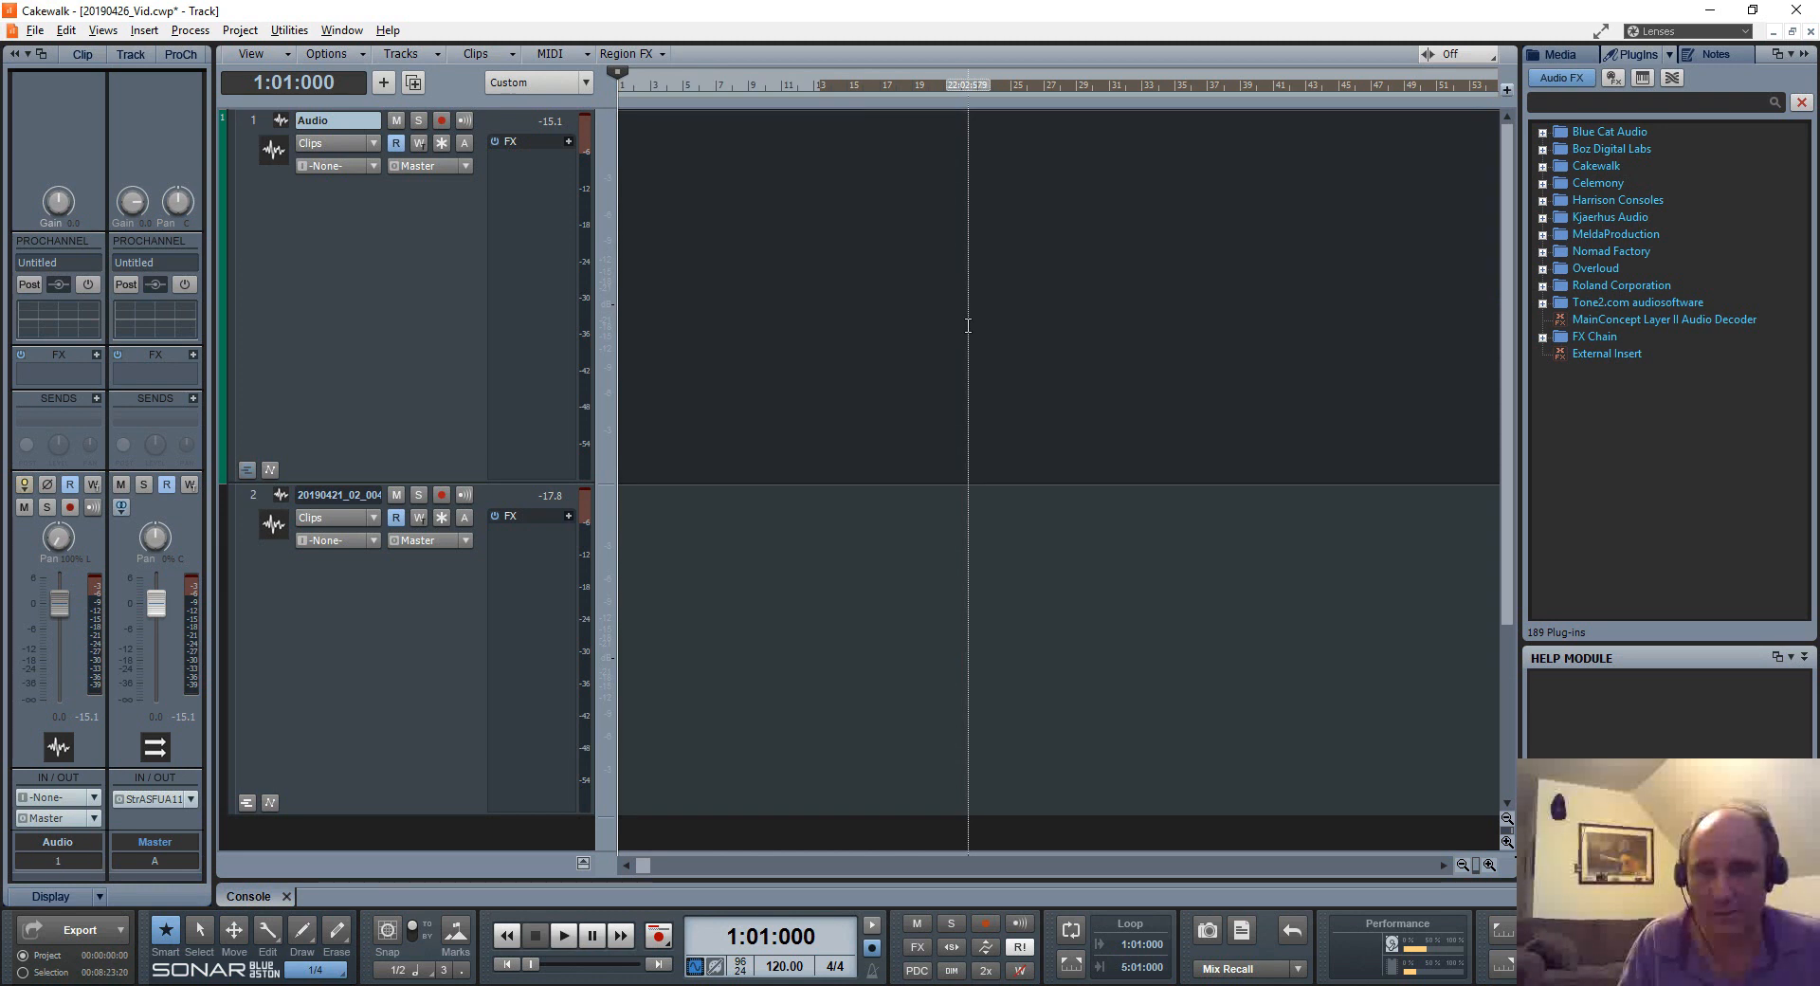
key(ctrl+z)
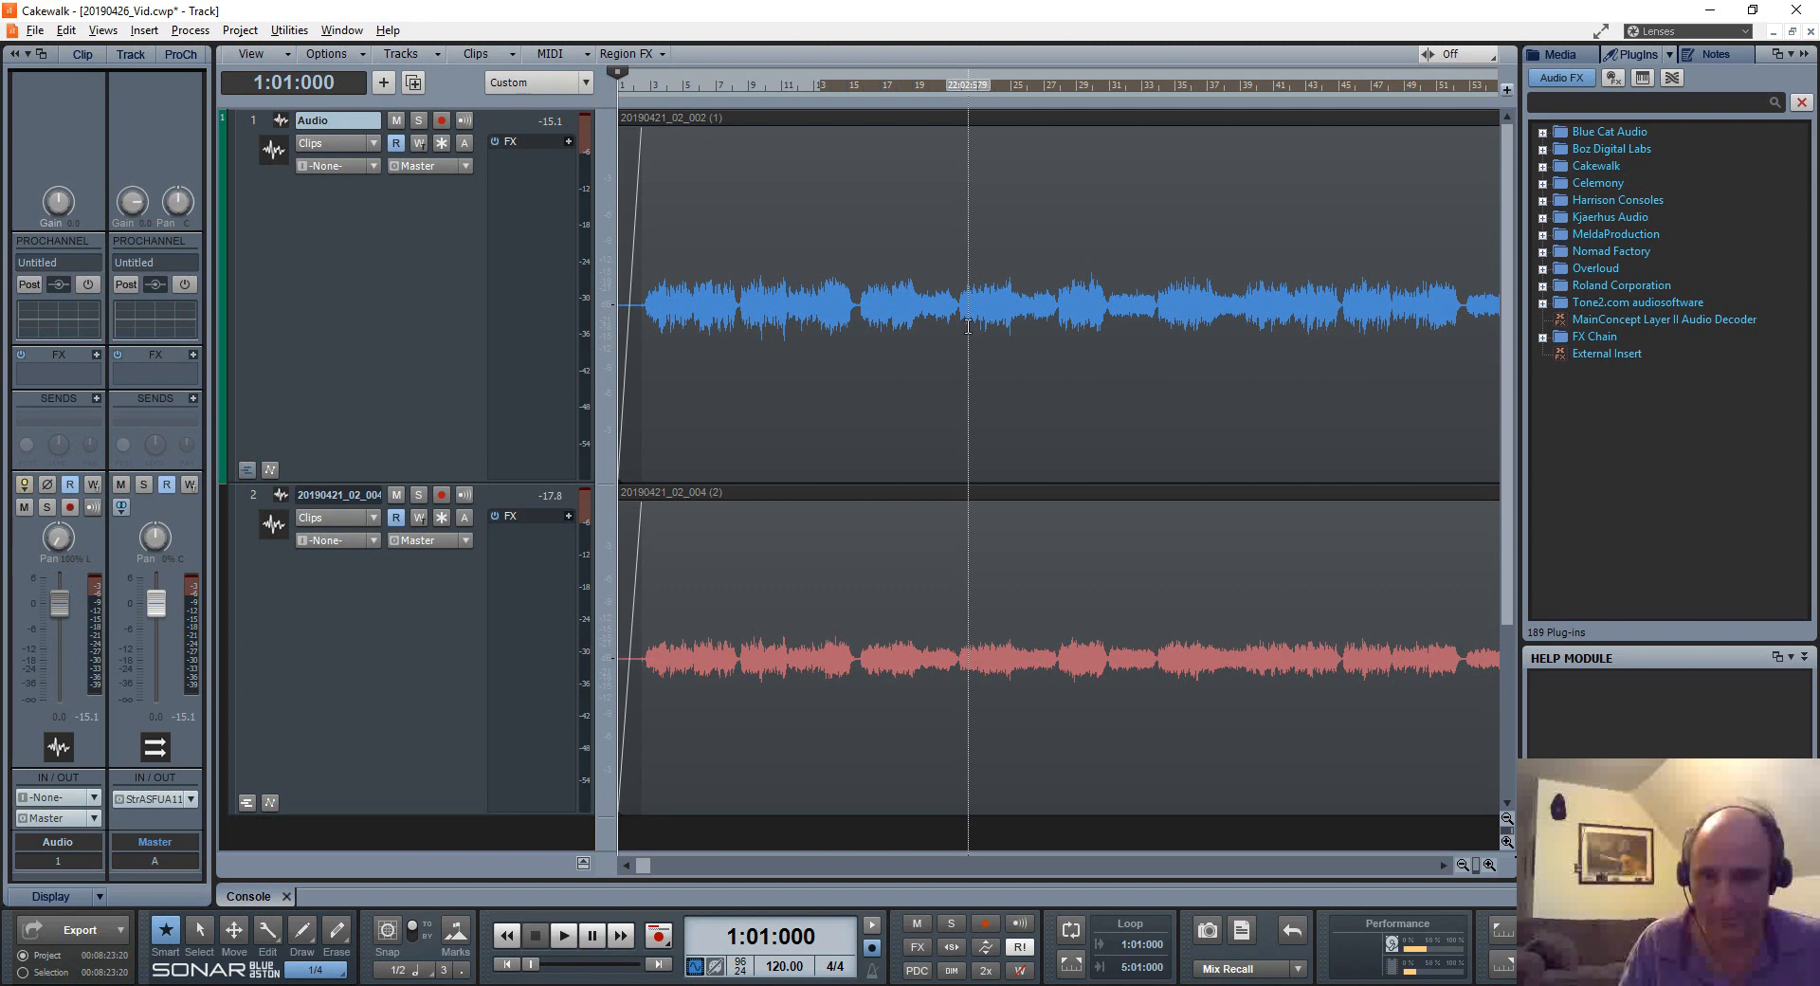
key(space)
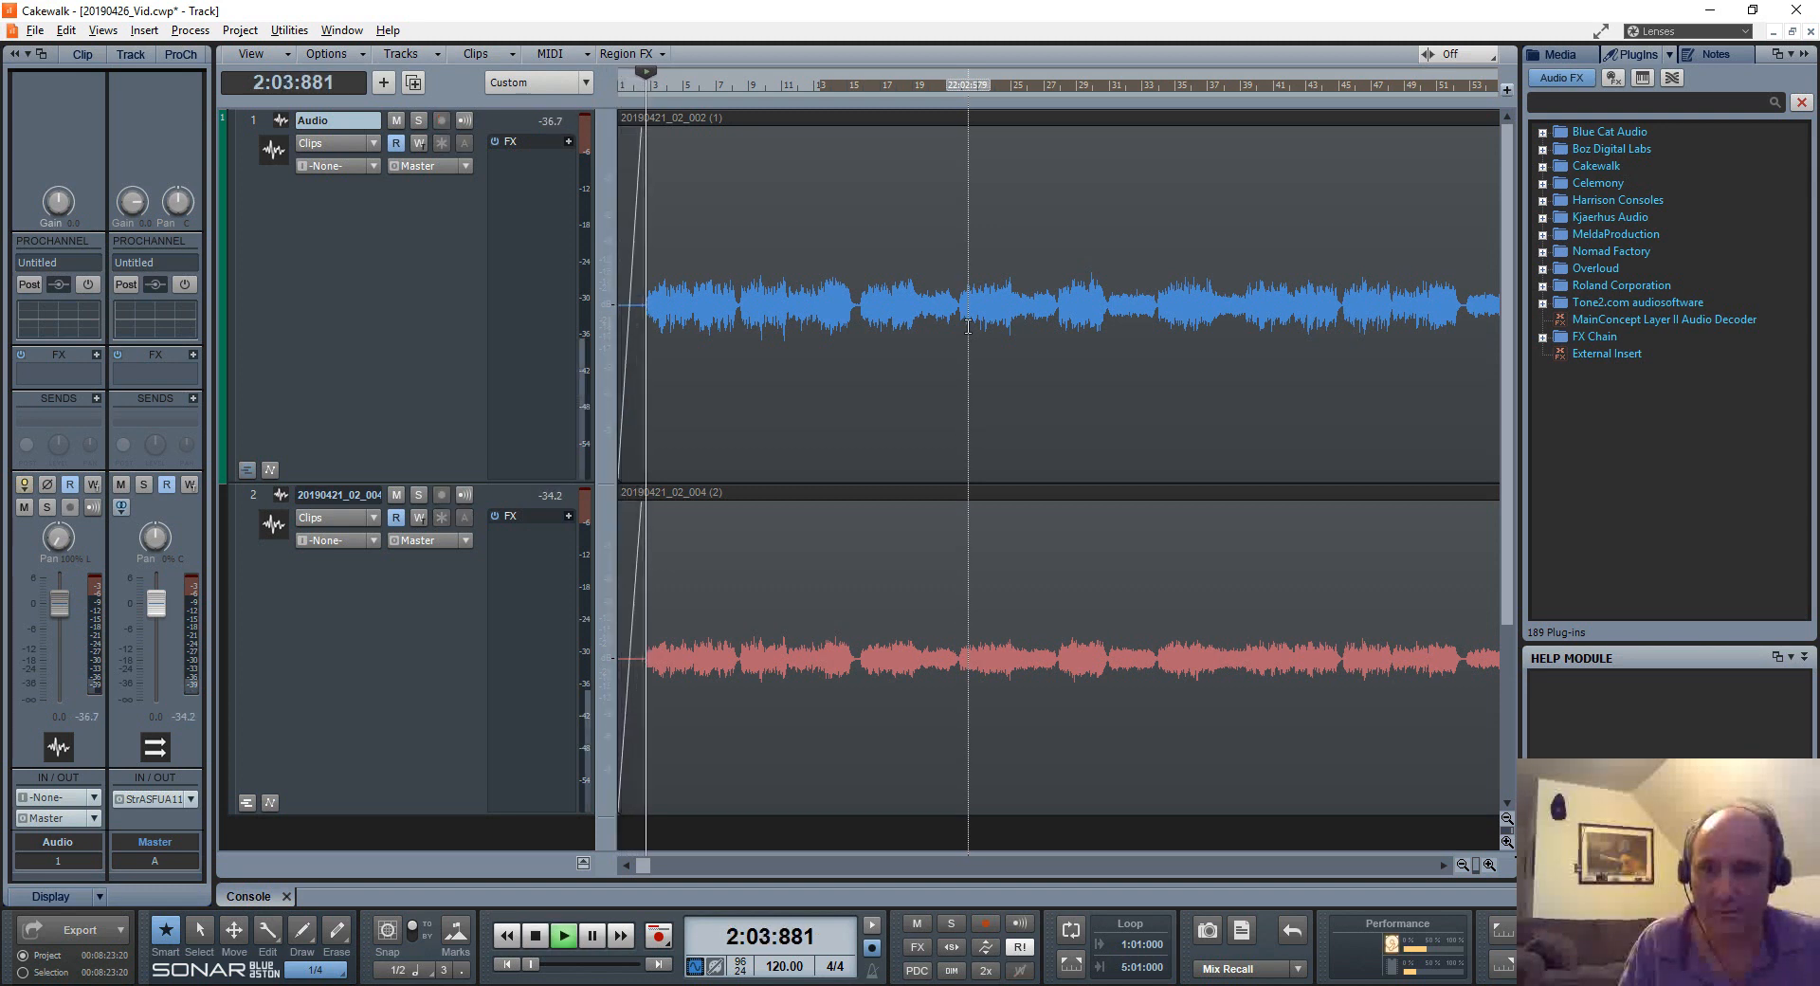
key(space)
Step: Bounce both tracks as an Entire Mix in stereo with Triangular dithering to a new track, and select the bounced clip
drag(927, 345, 1117, 689)
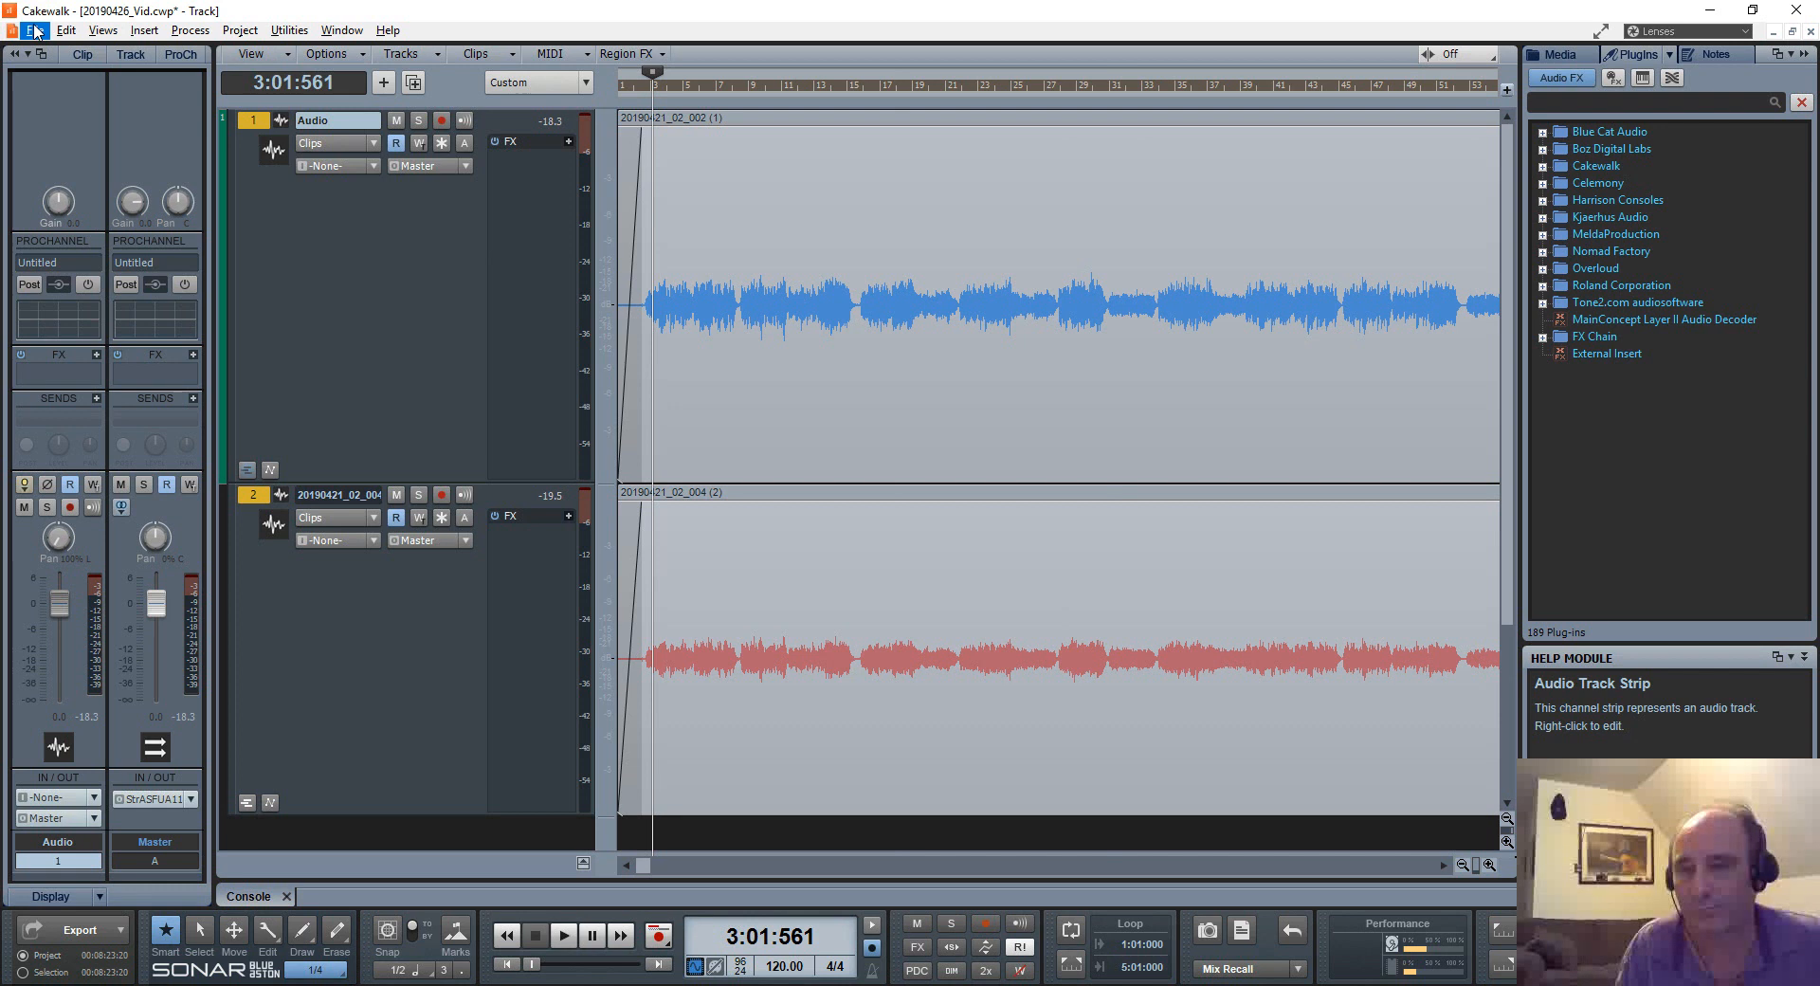
click(414, 53)
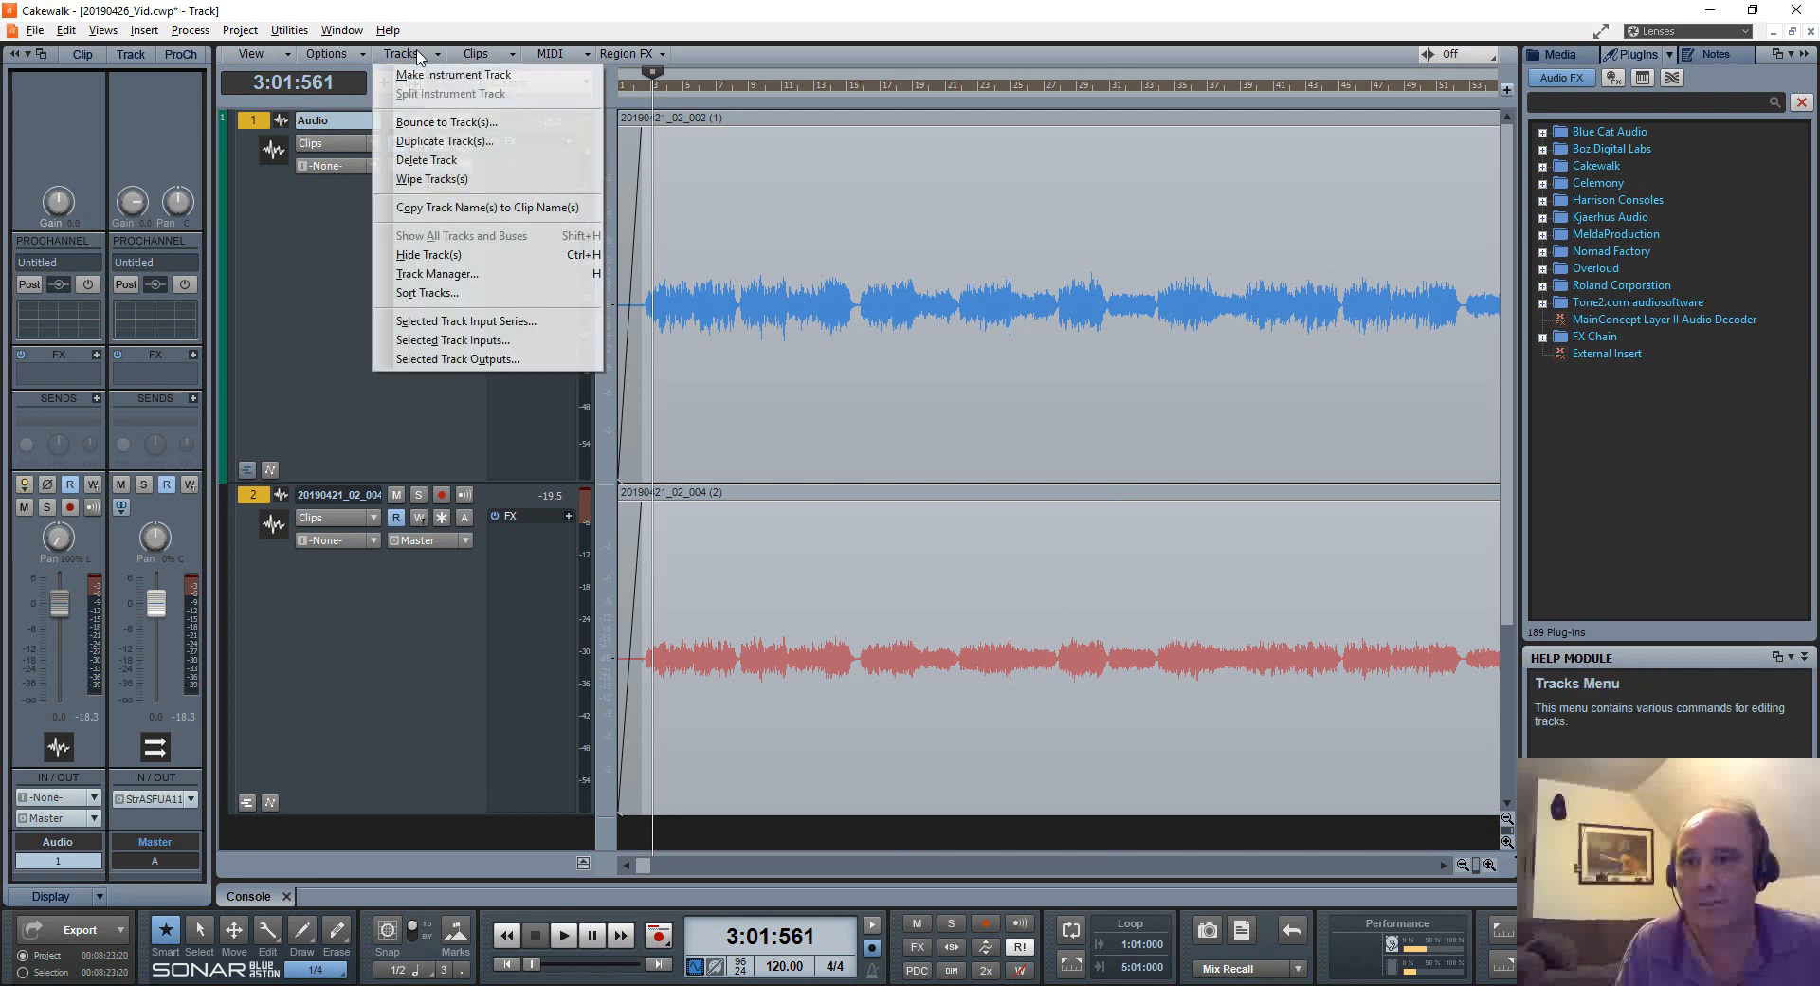
click(450, 122)
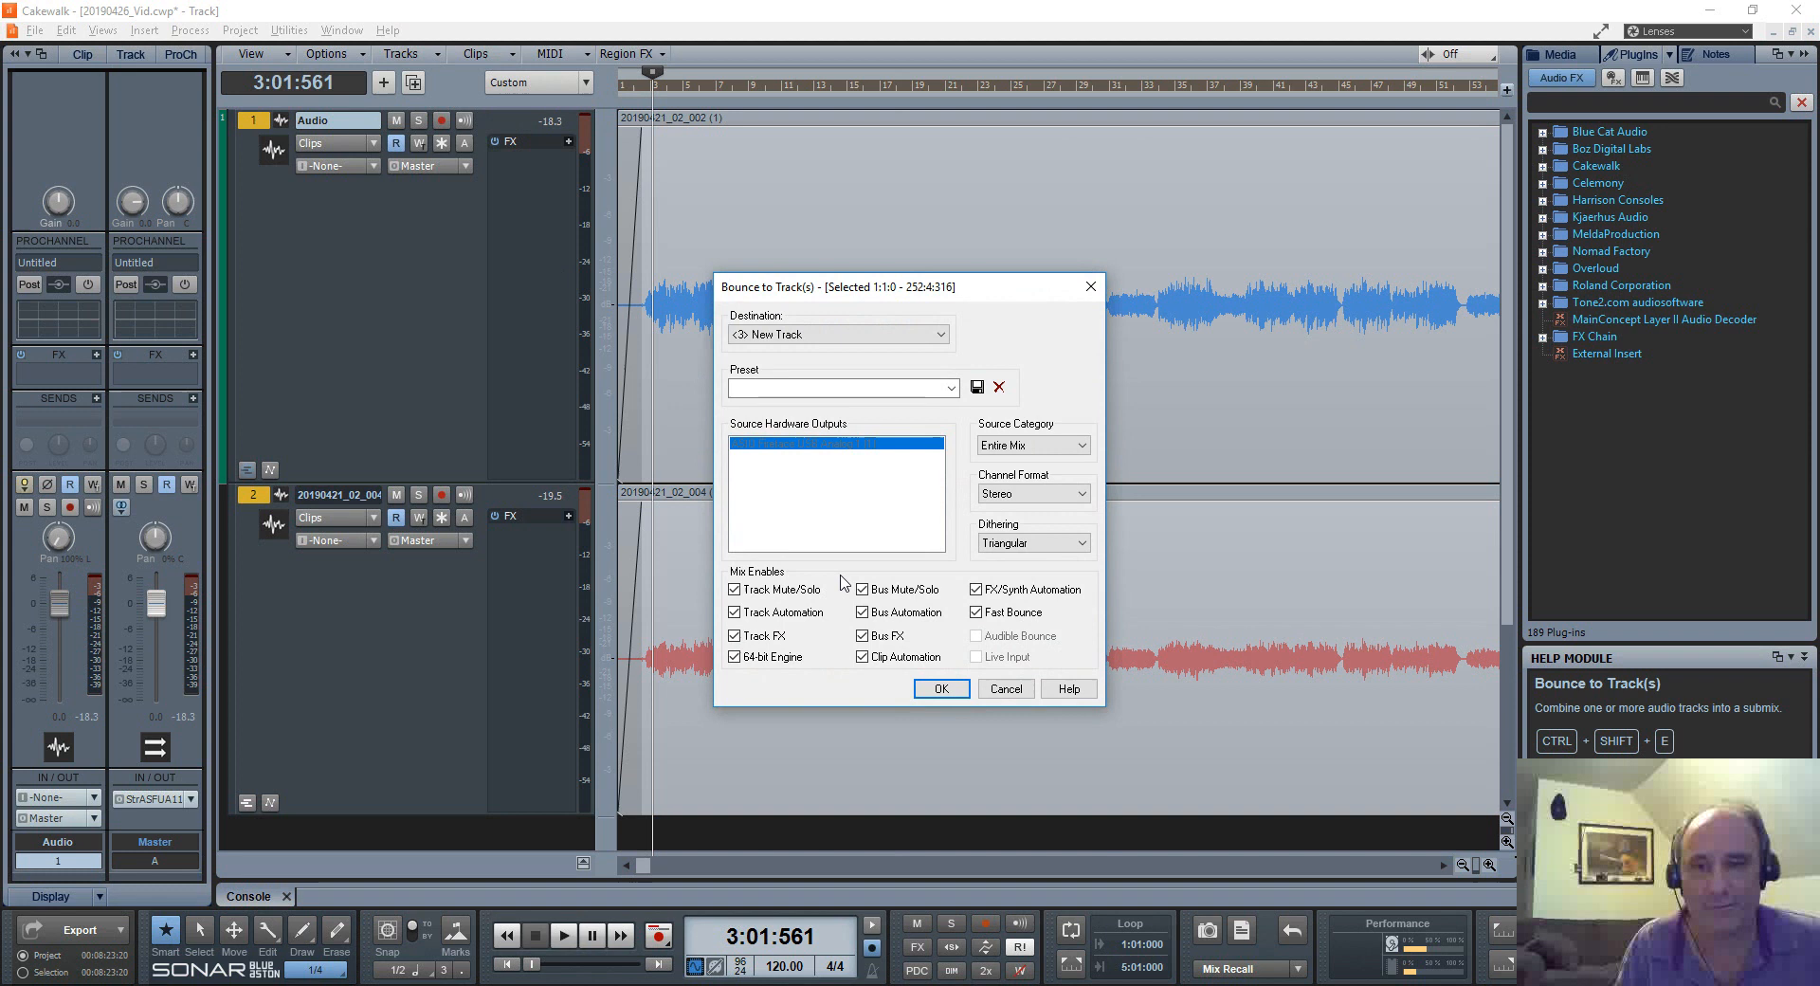
click(941, 689)
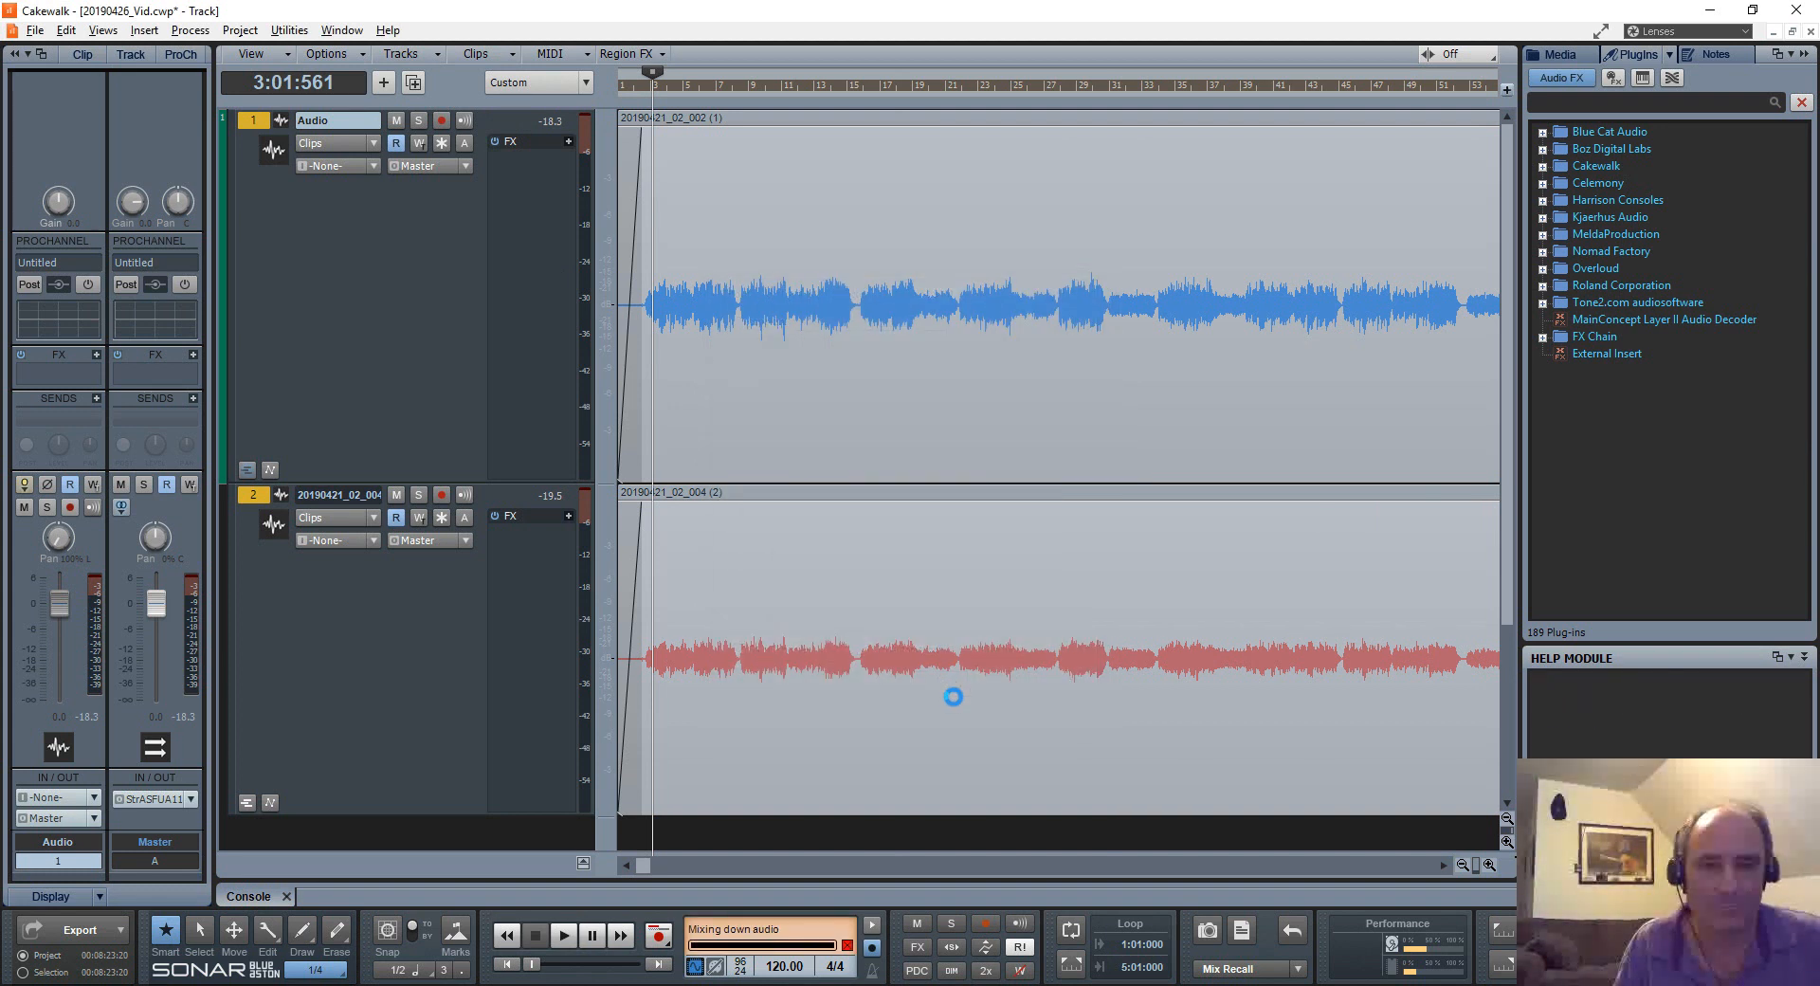
scroll(965, 685, down, 5)
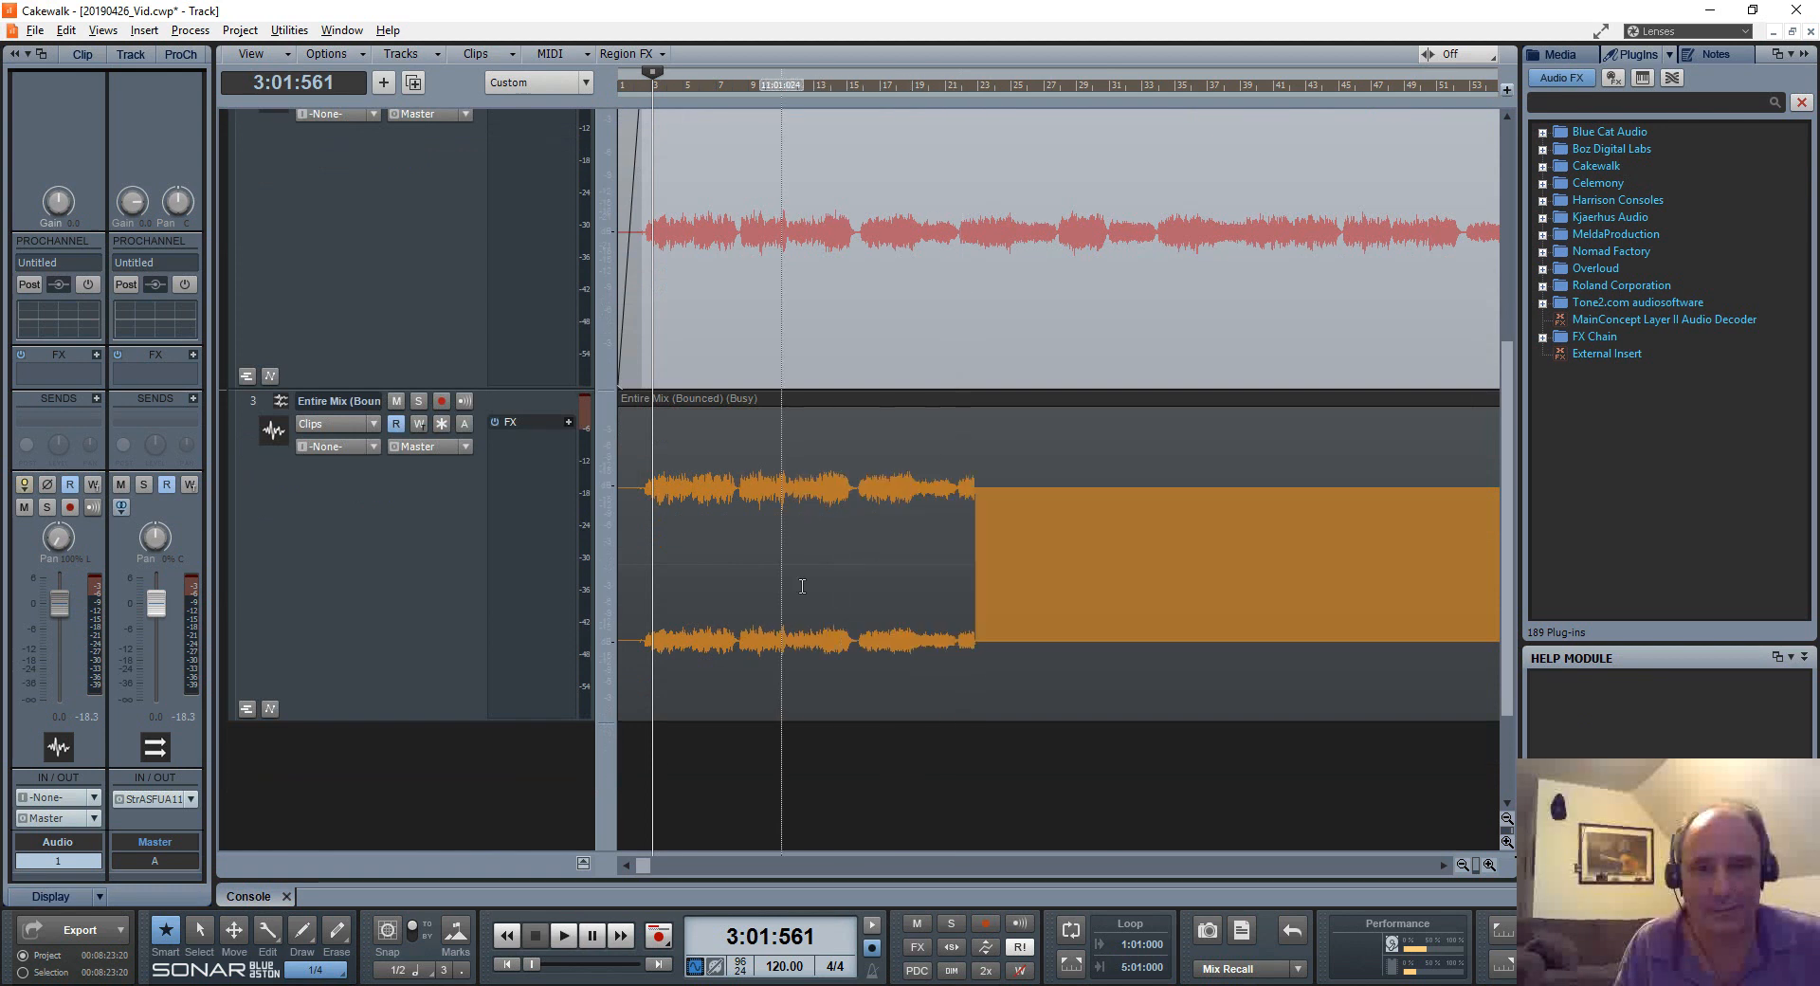
click(1015, 398)
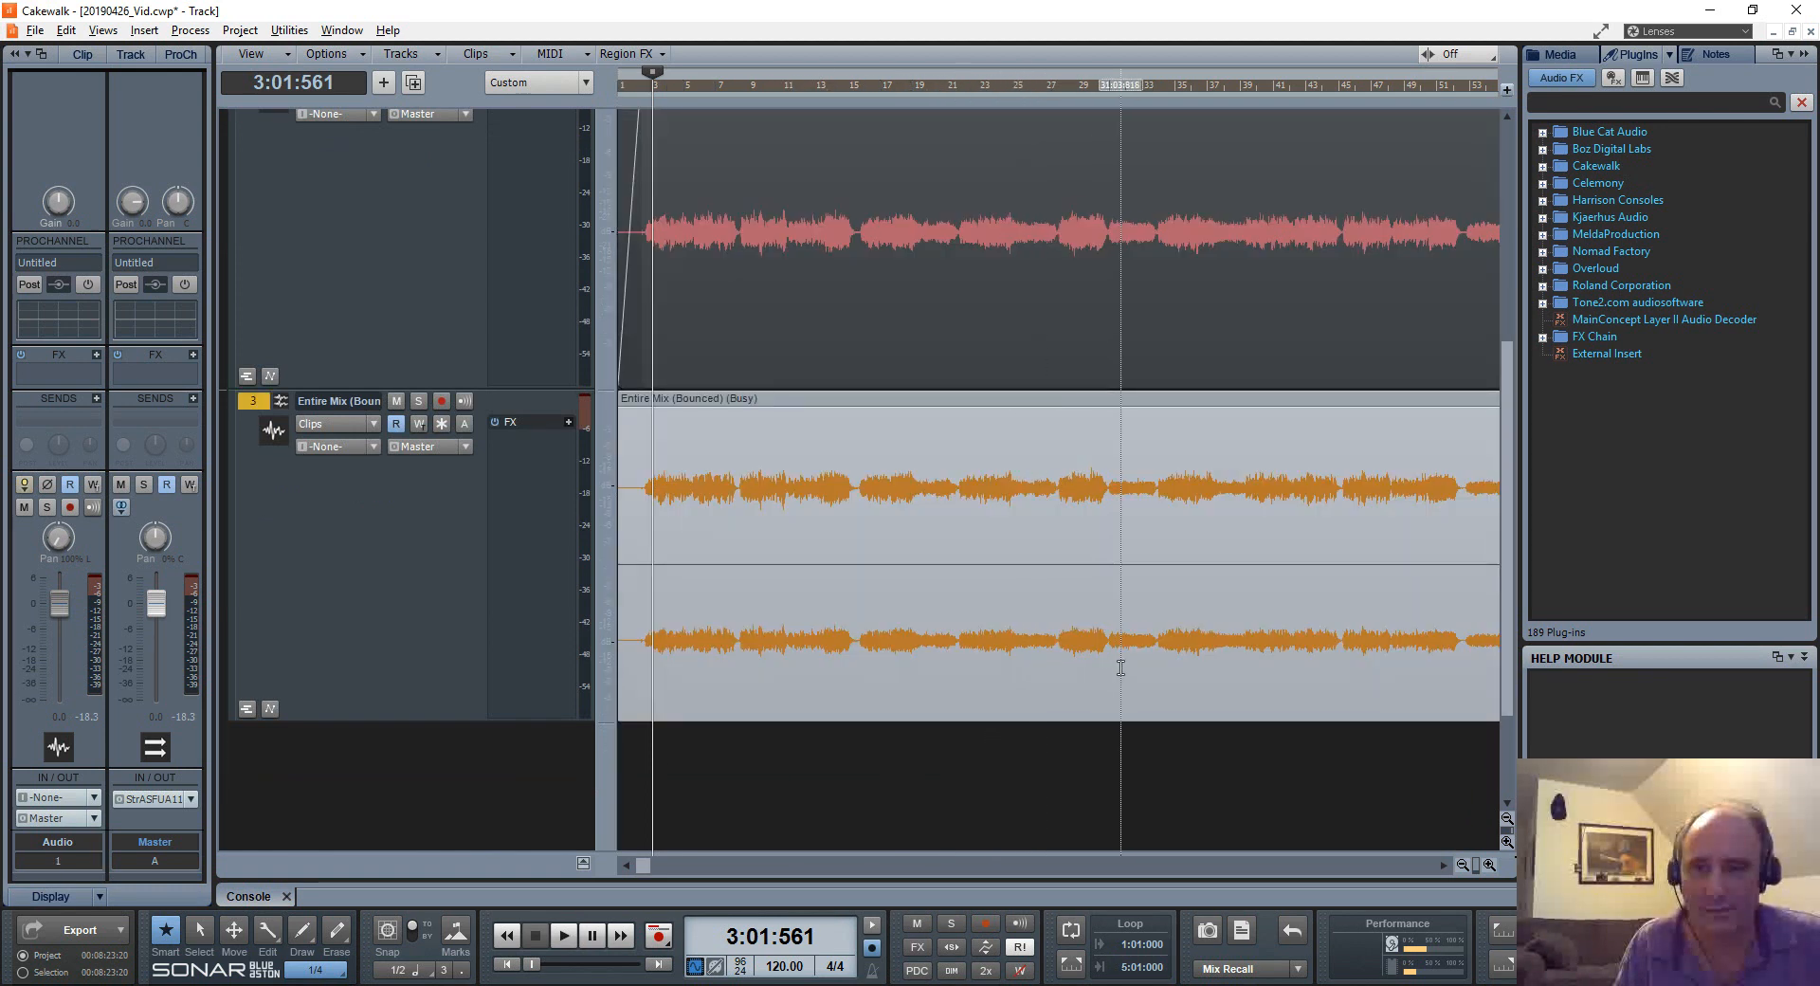
Step: Normalize the bounced mix clip to -.02 dB
click(237, 31)
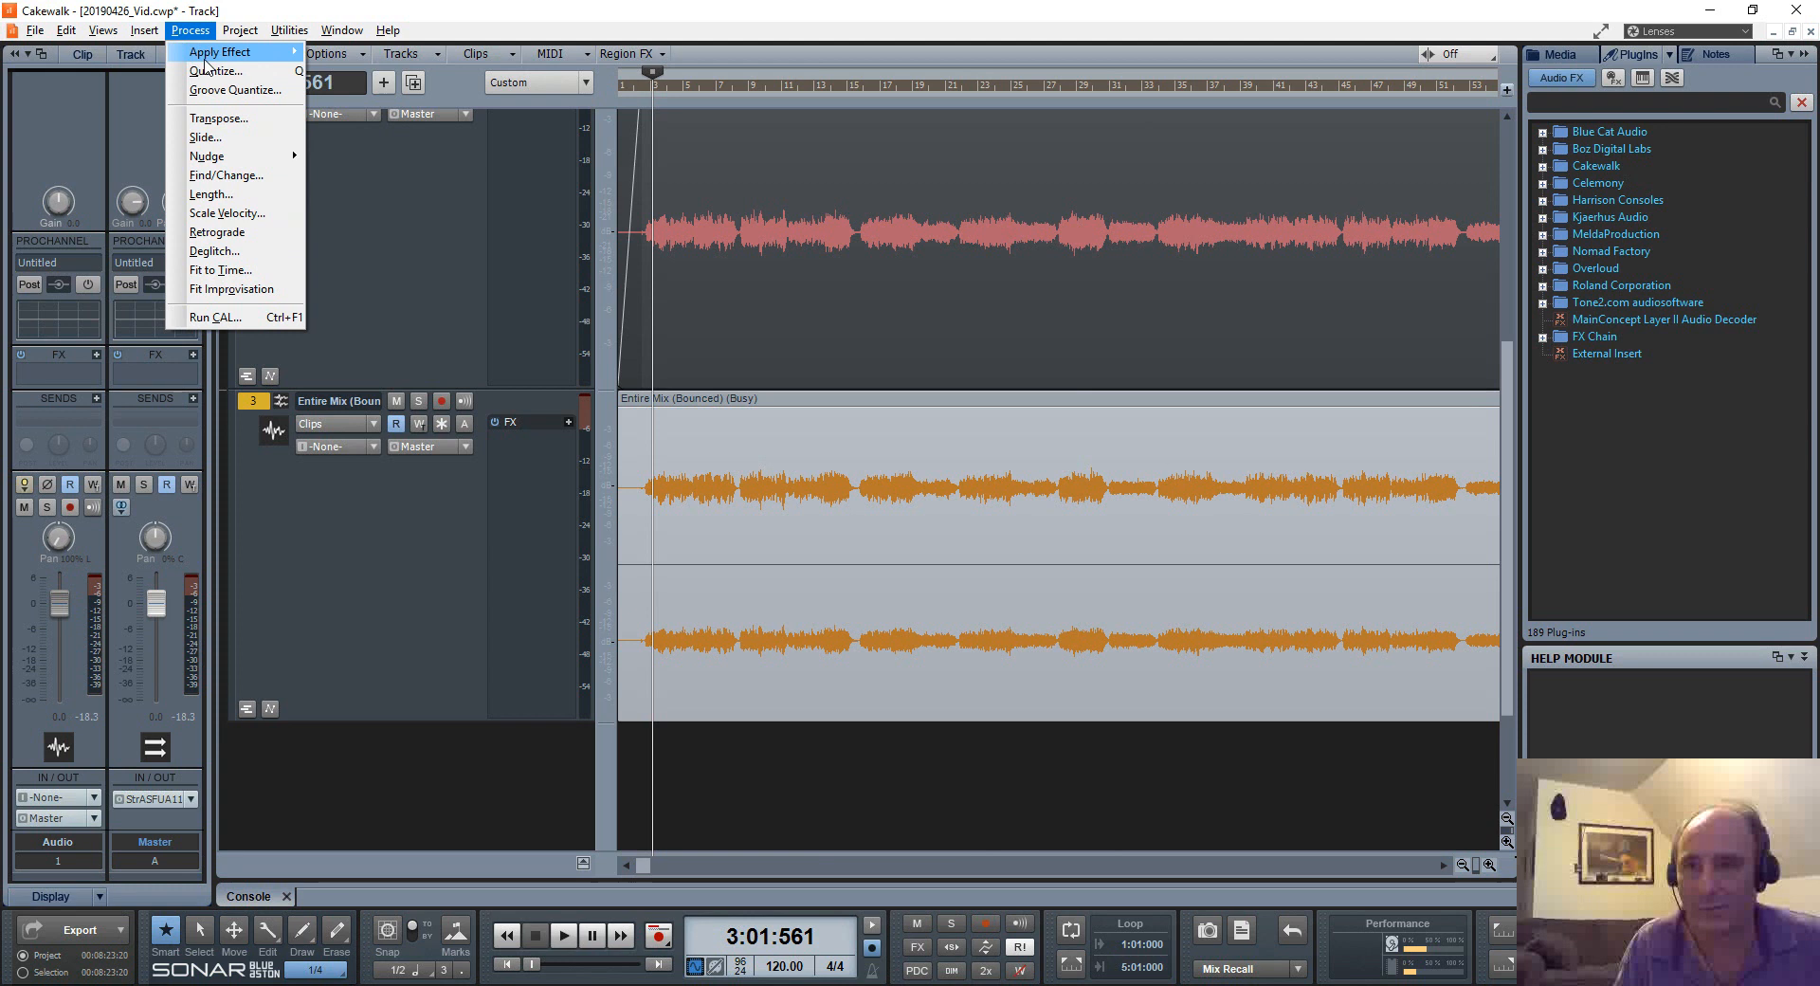
mouse_move(206, 55)
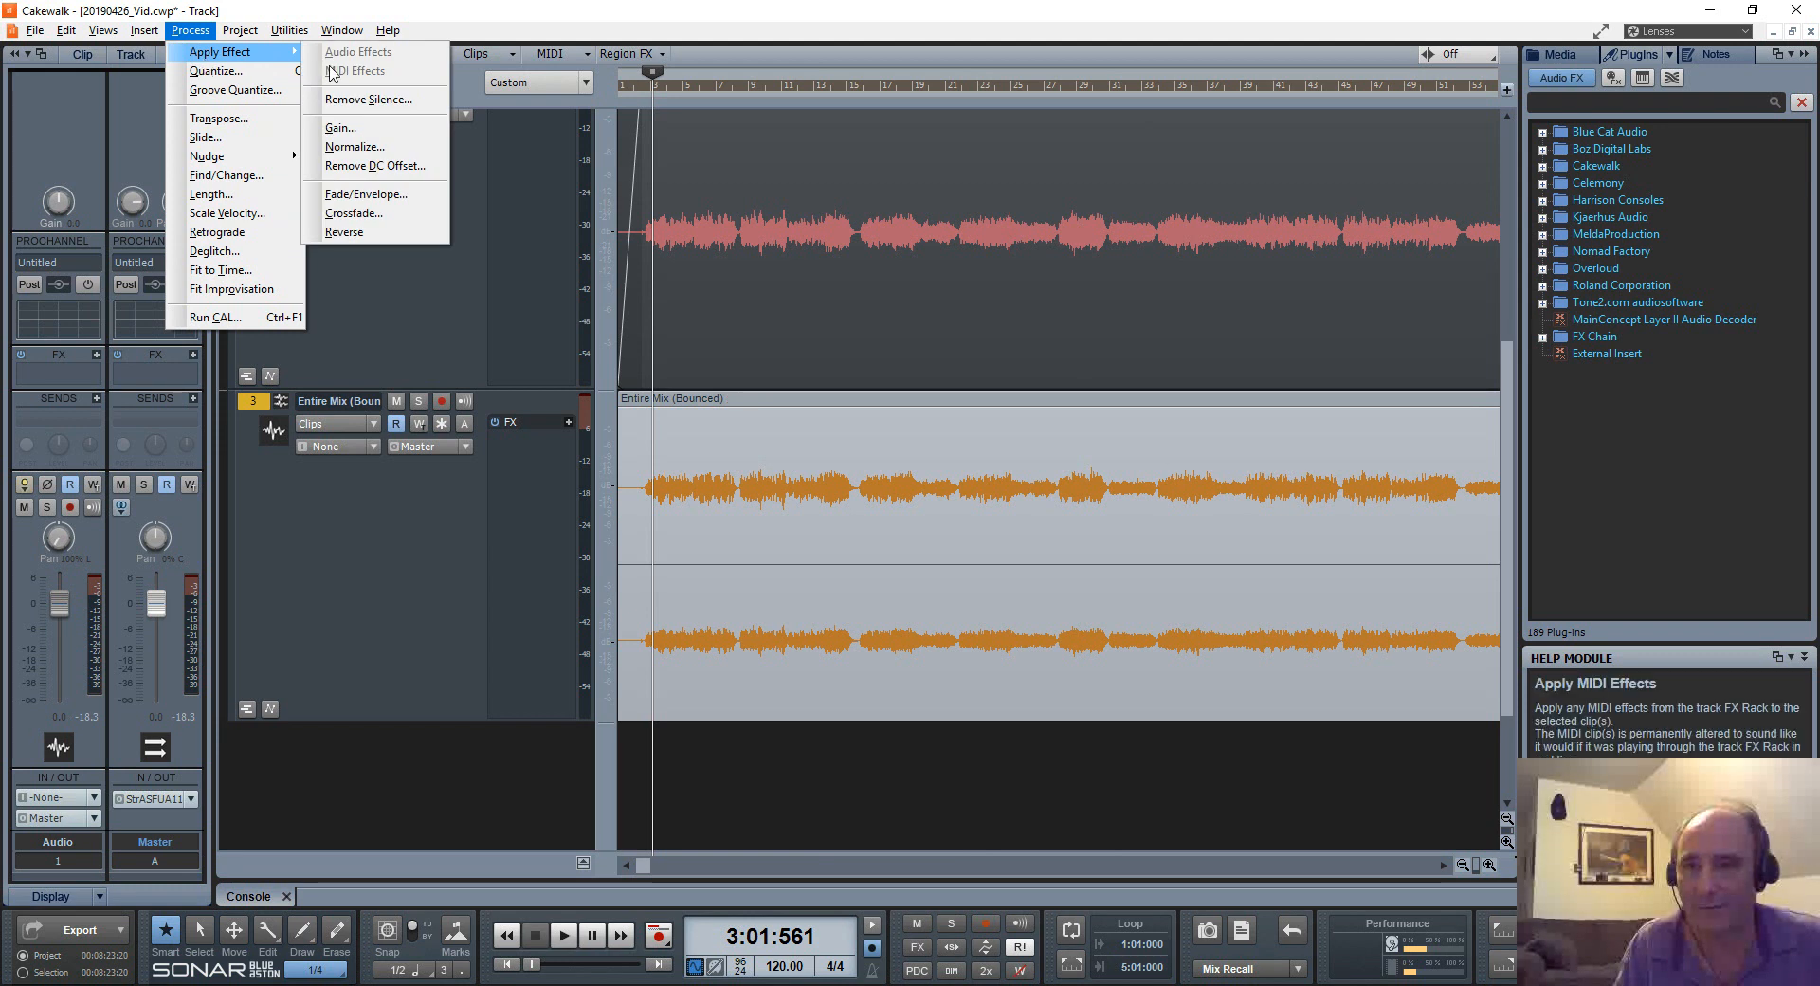
click(354, 146)
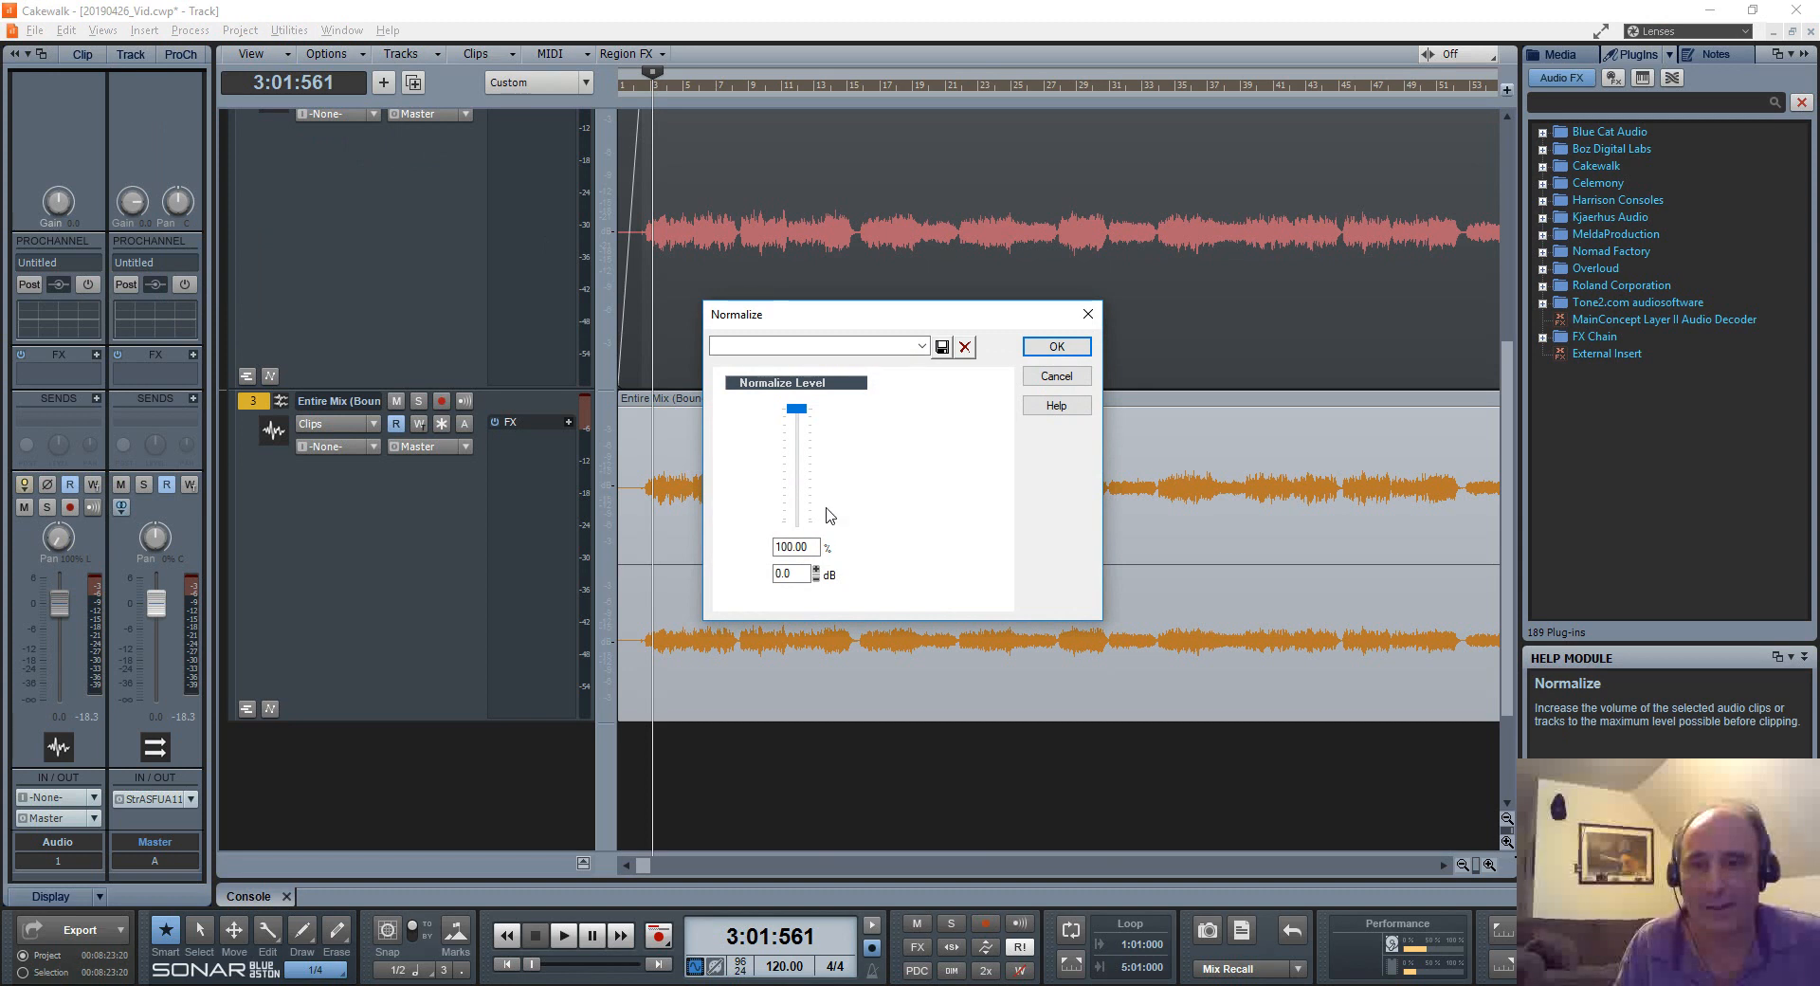
double_click(785, 574)
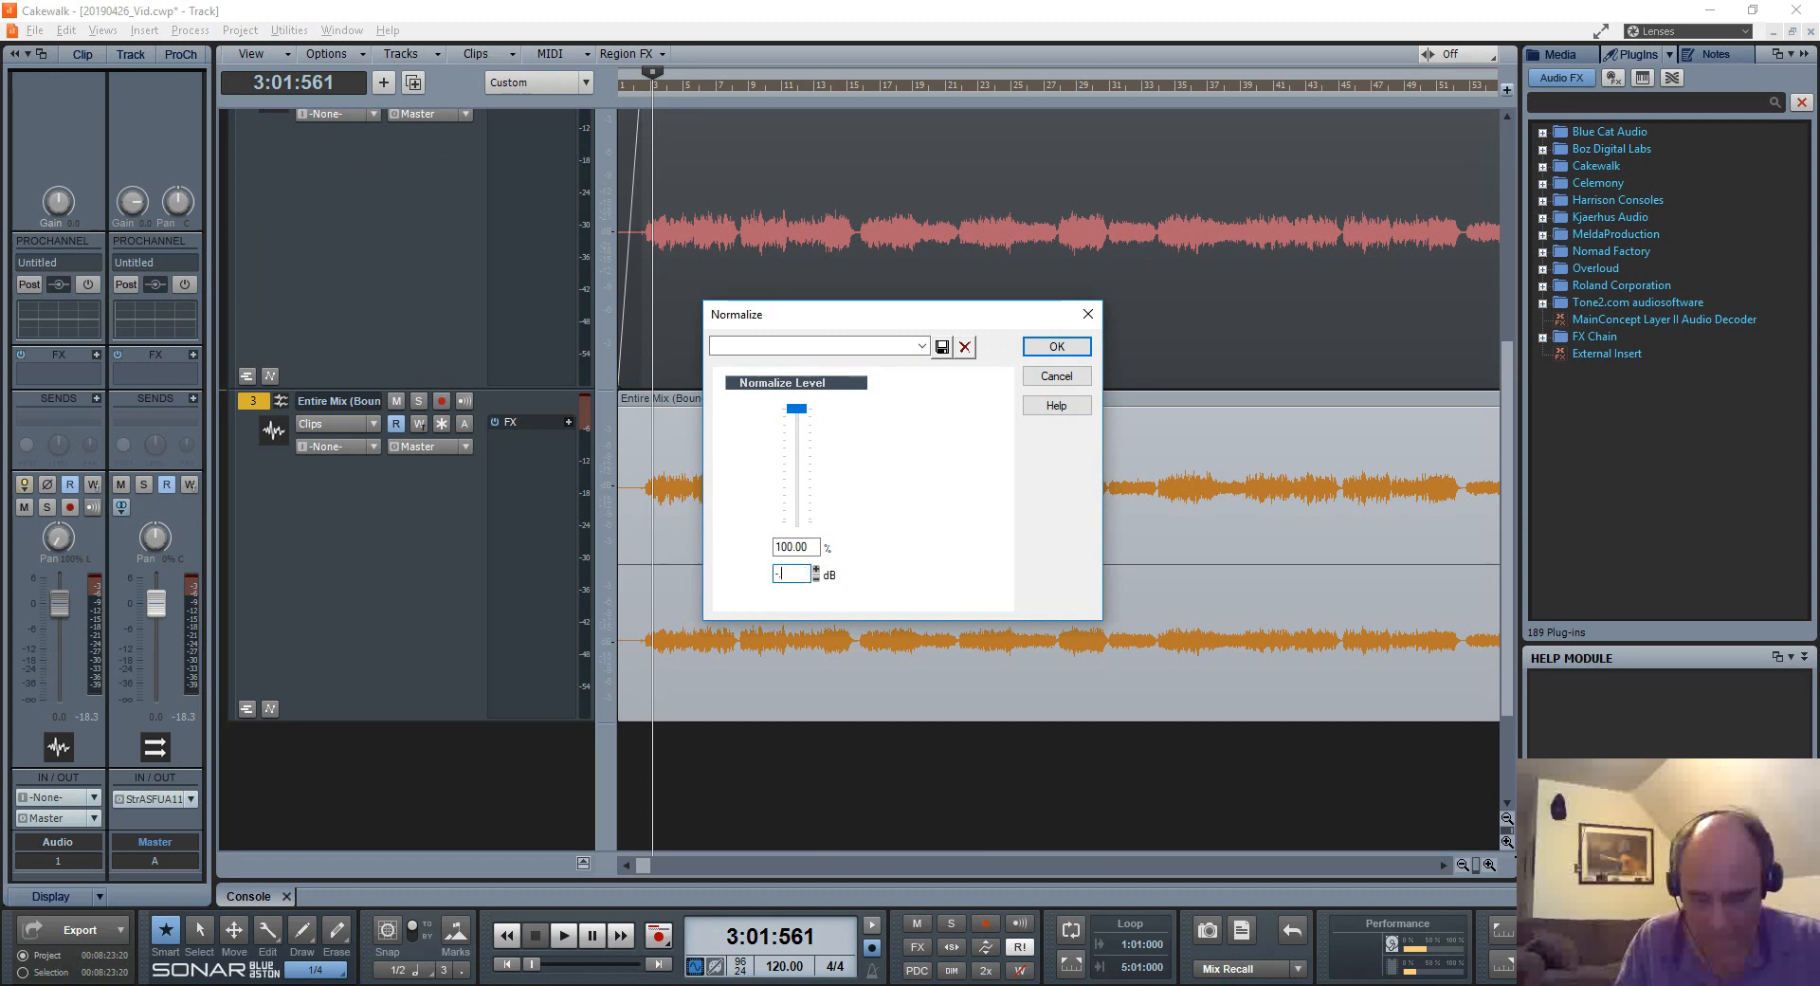
text(-.02)
key(Return)
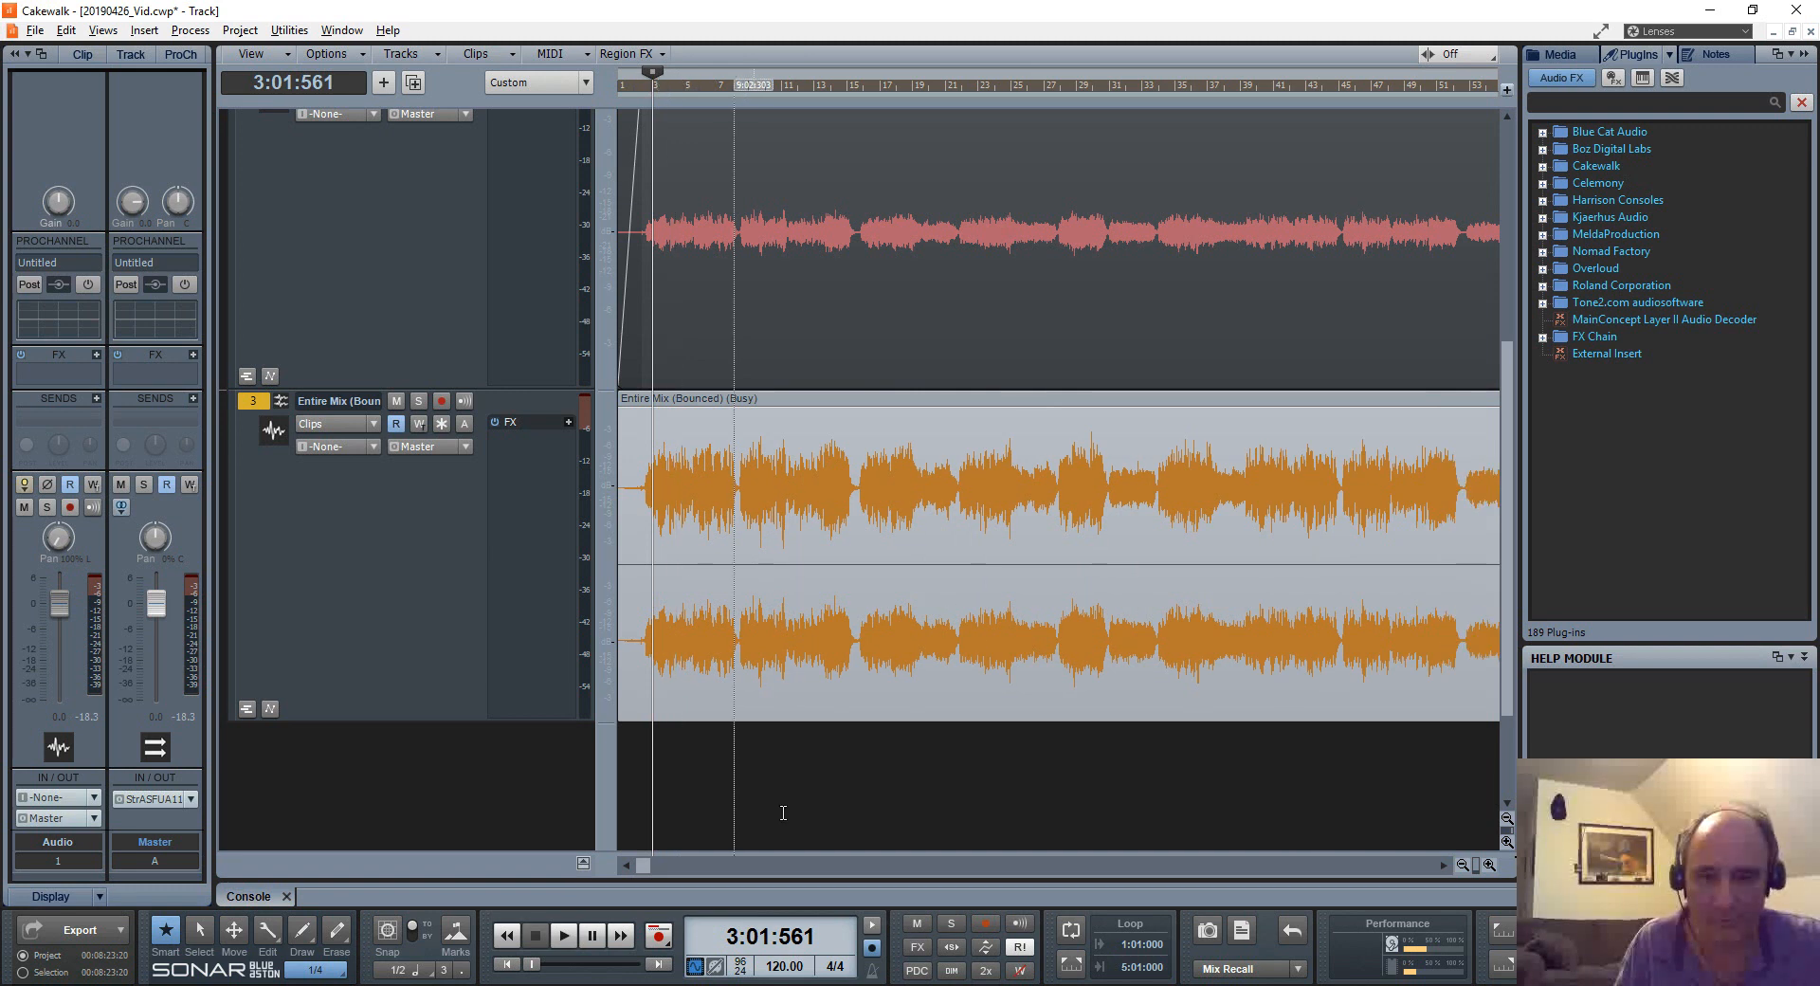
Step: Check the bounced clip's waveform through to its end and normalize the clip again, to -.2 dB
drag(638, 867, 1006, 931)
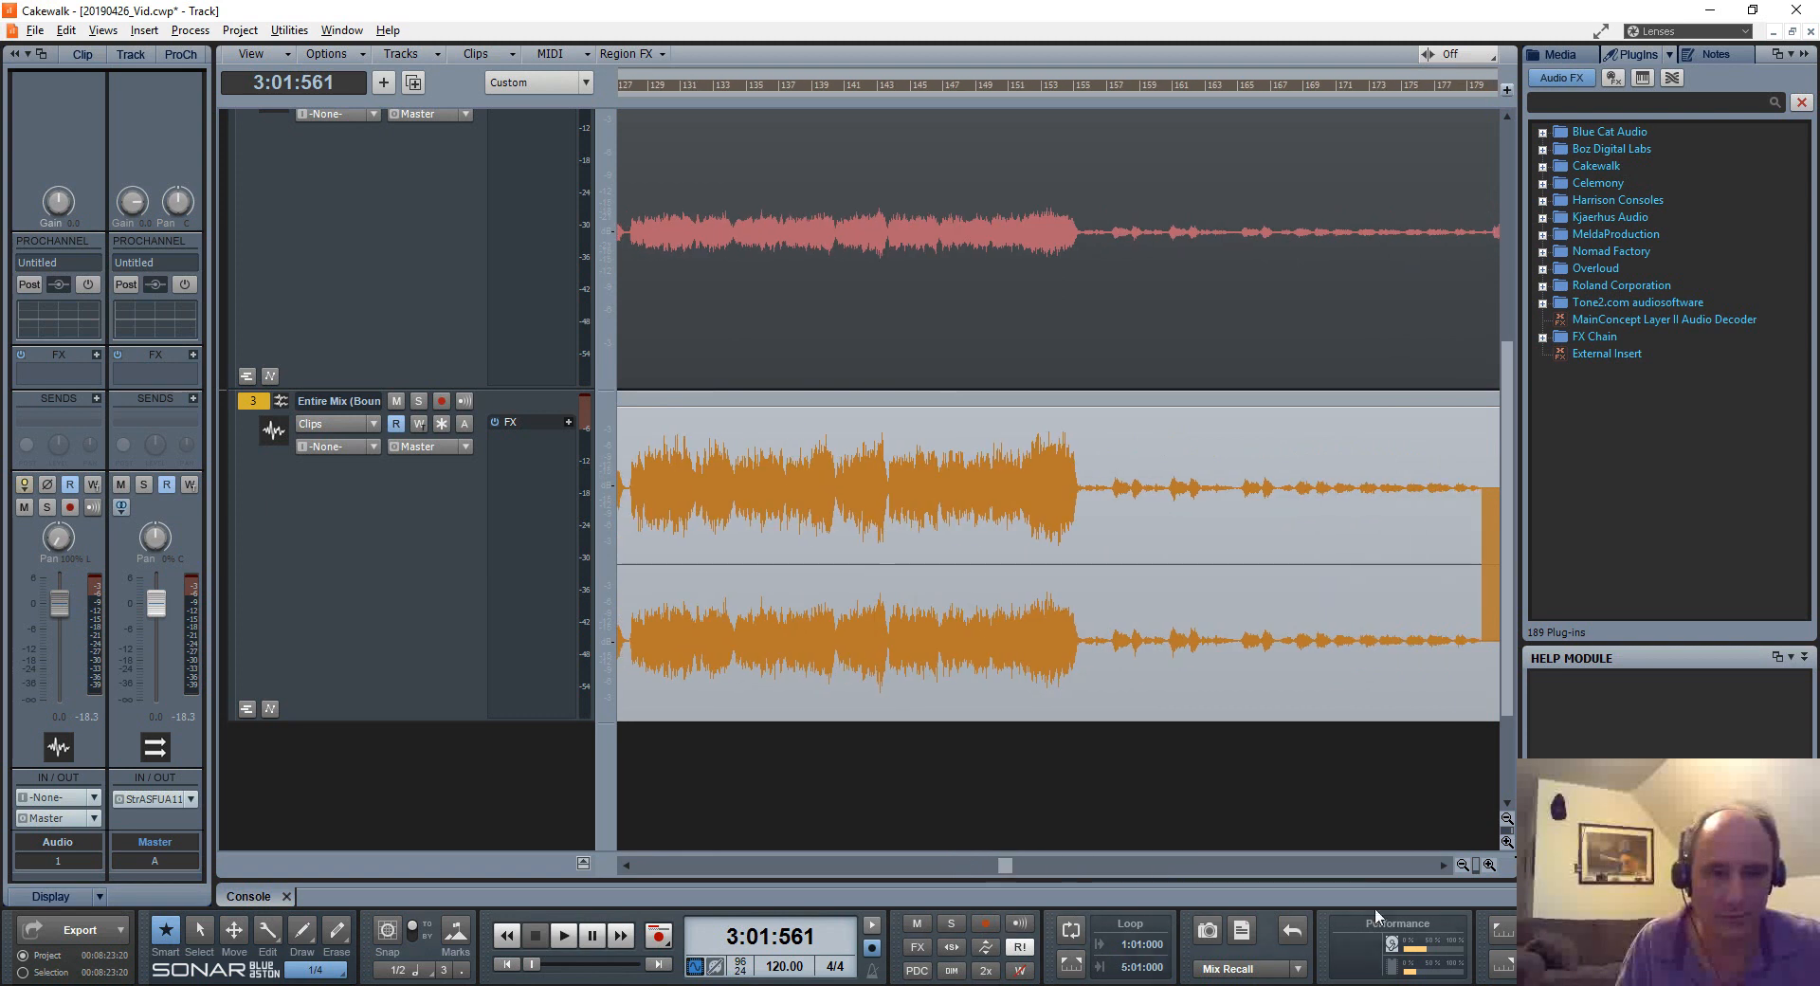
drag(1475, 865, 1409, 843)
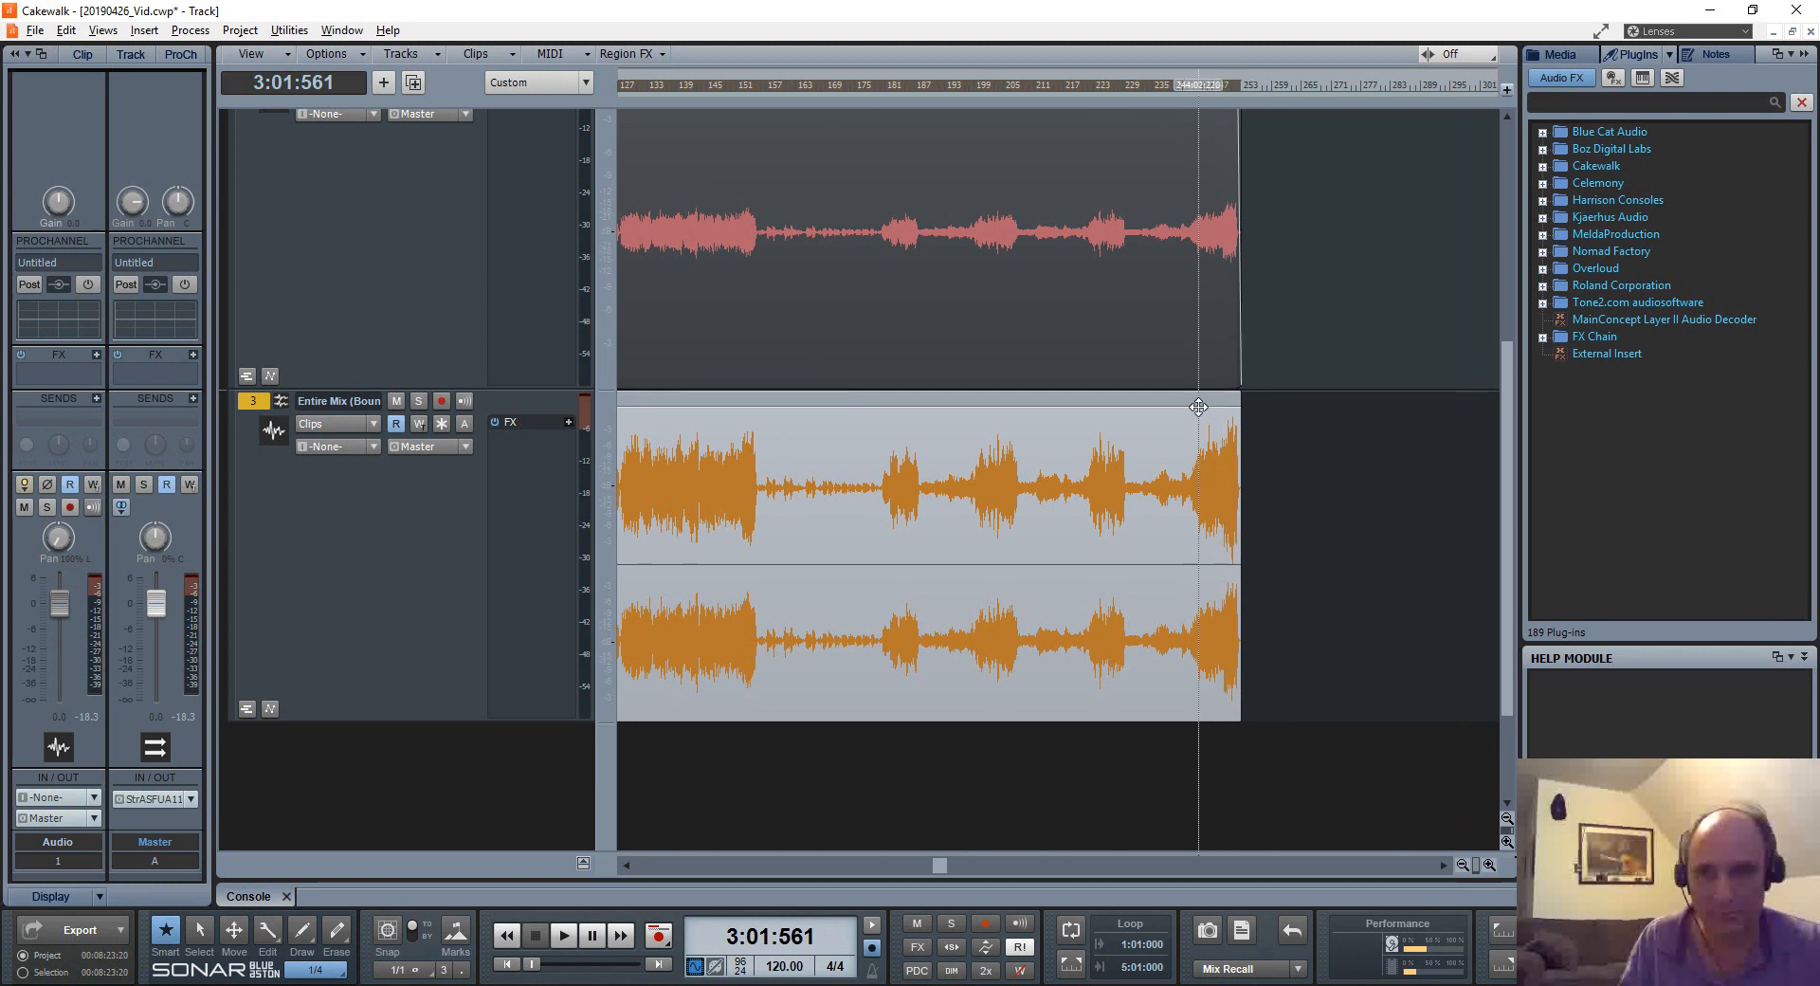
click(190, 30)
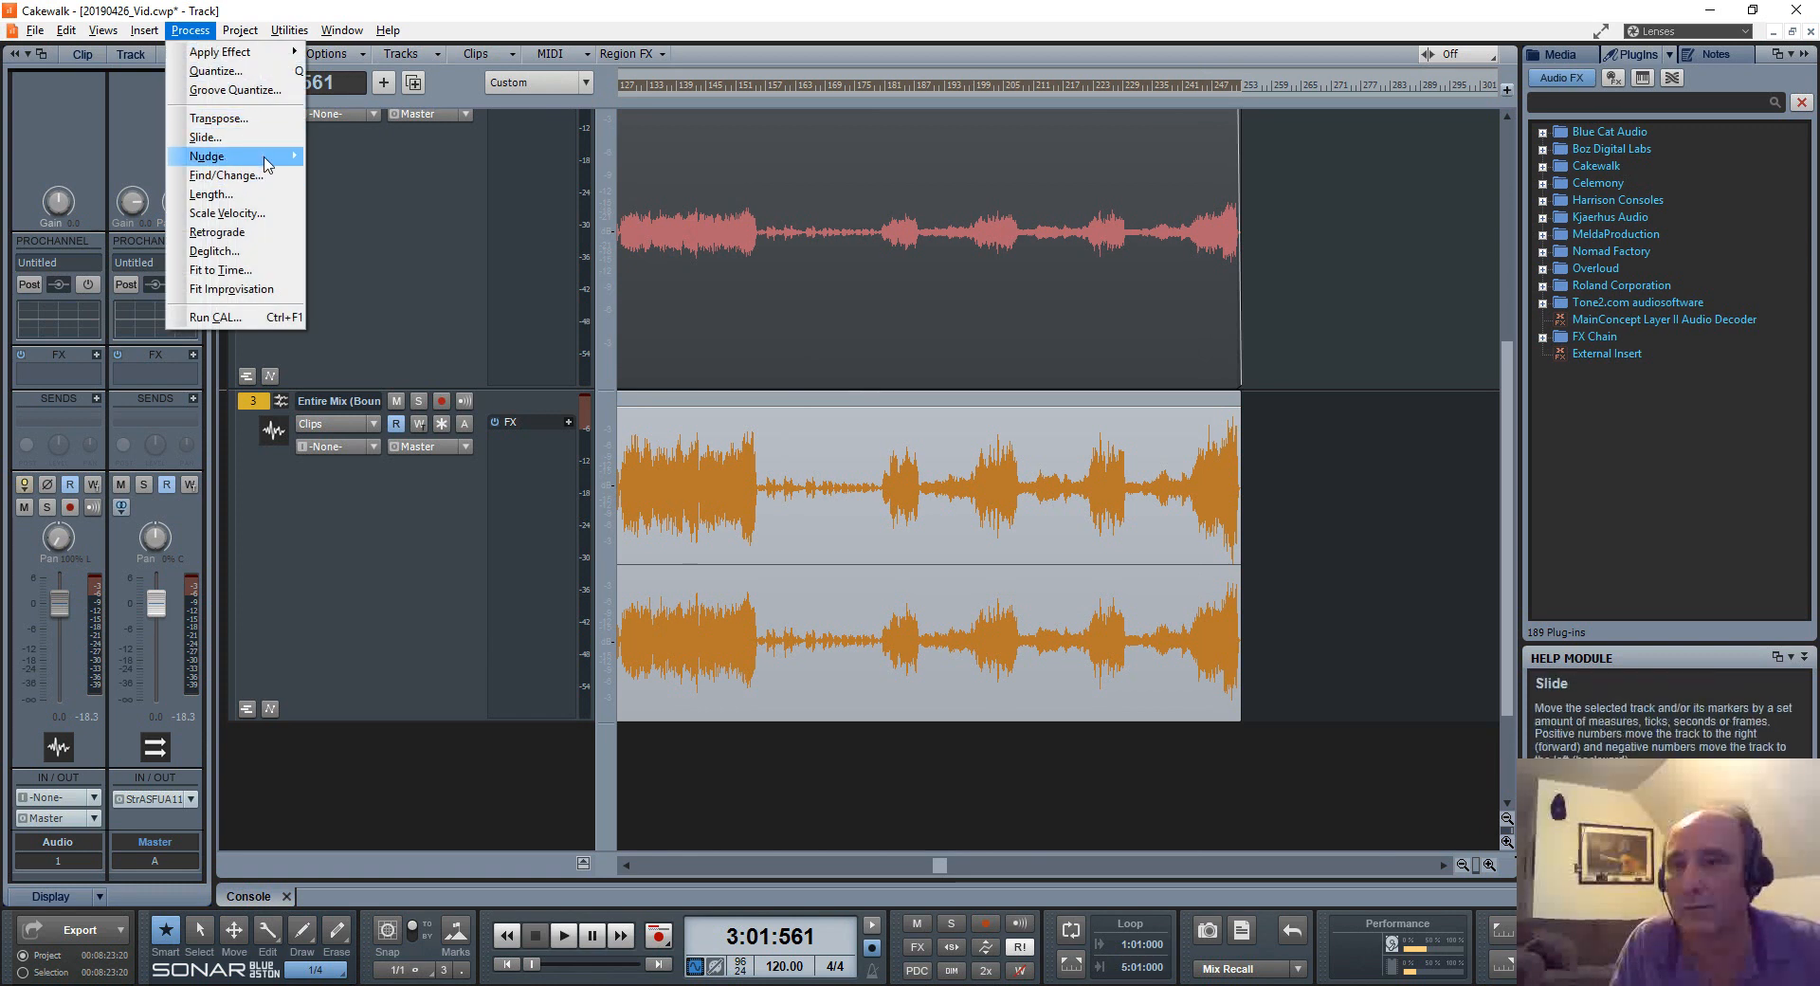
mouse_move(265, 161)
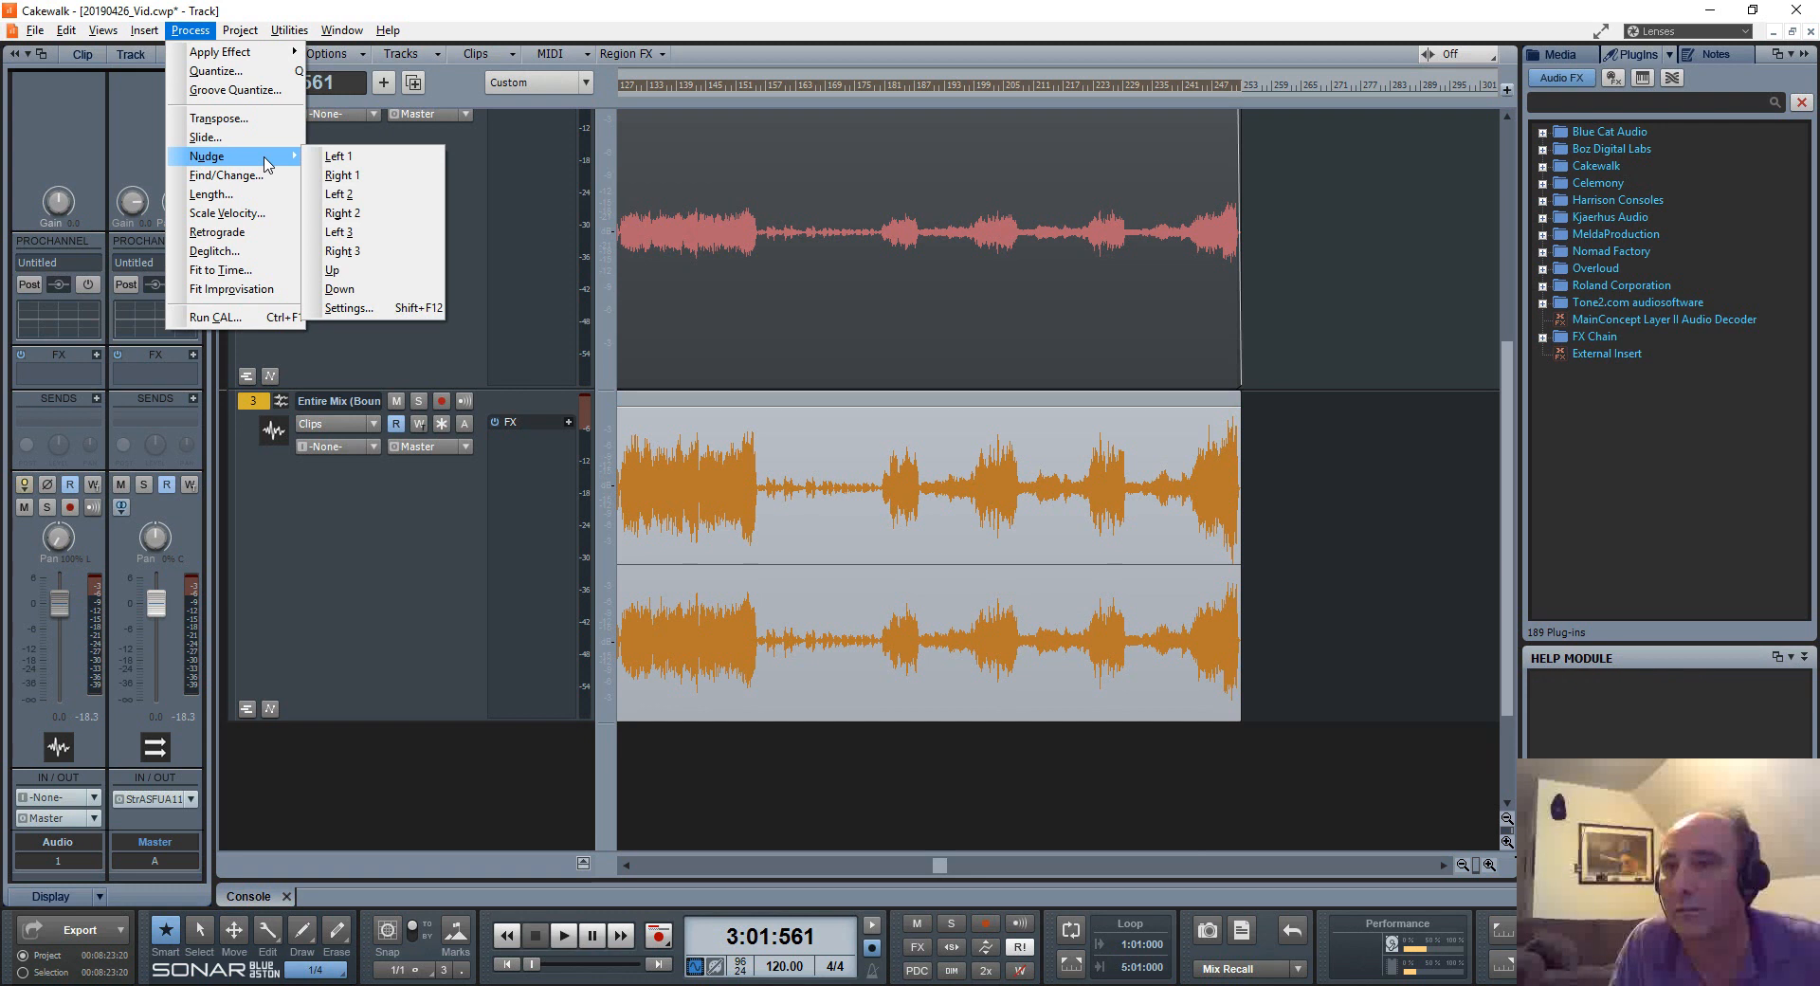
mouse_move(254, 57)
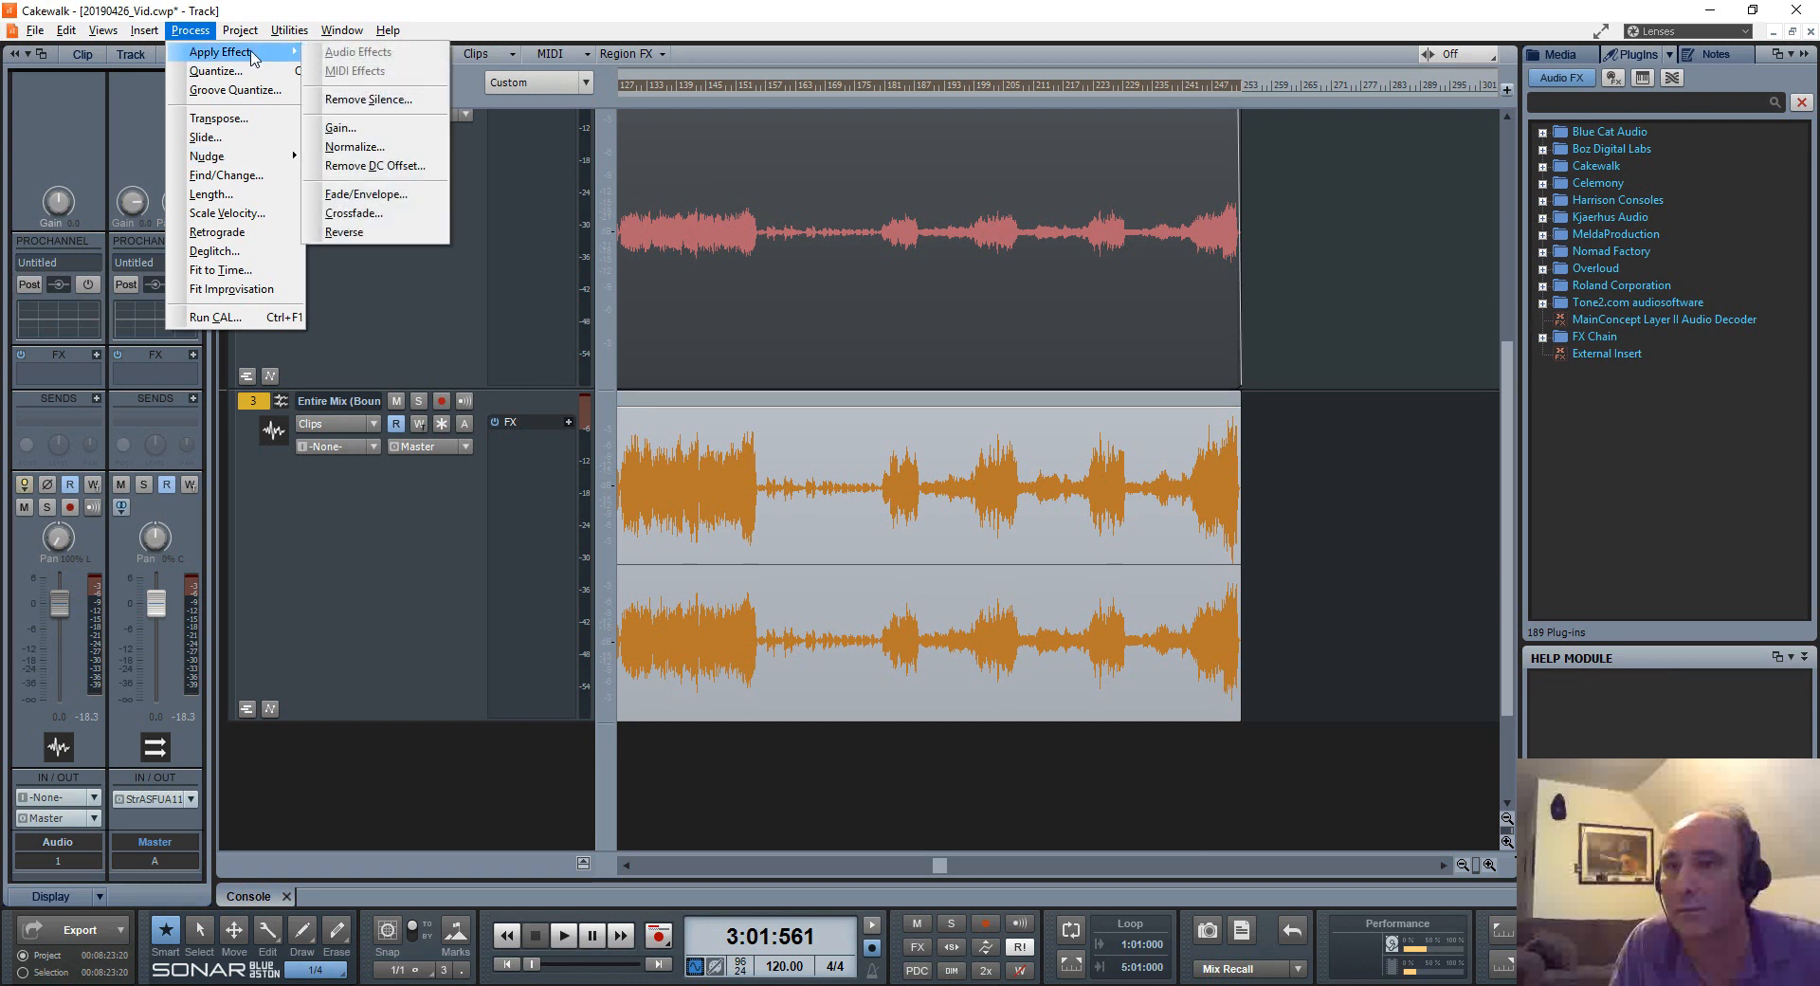
click(375, 146)
key(Tab)
text(-.2)
key(Return)
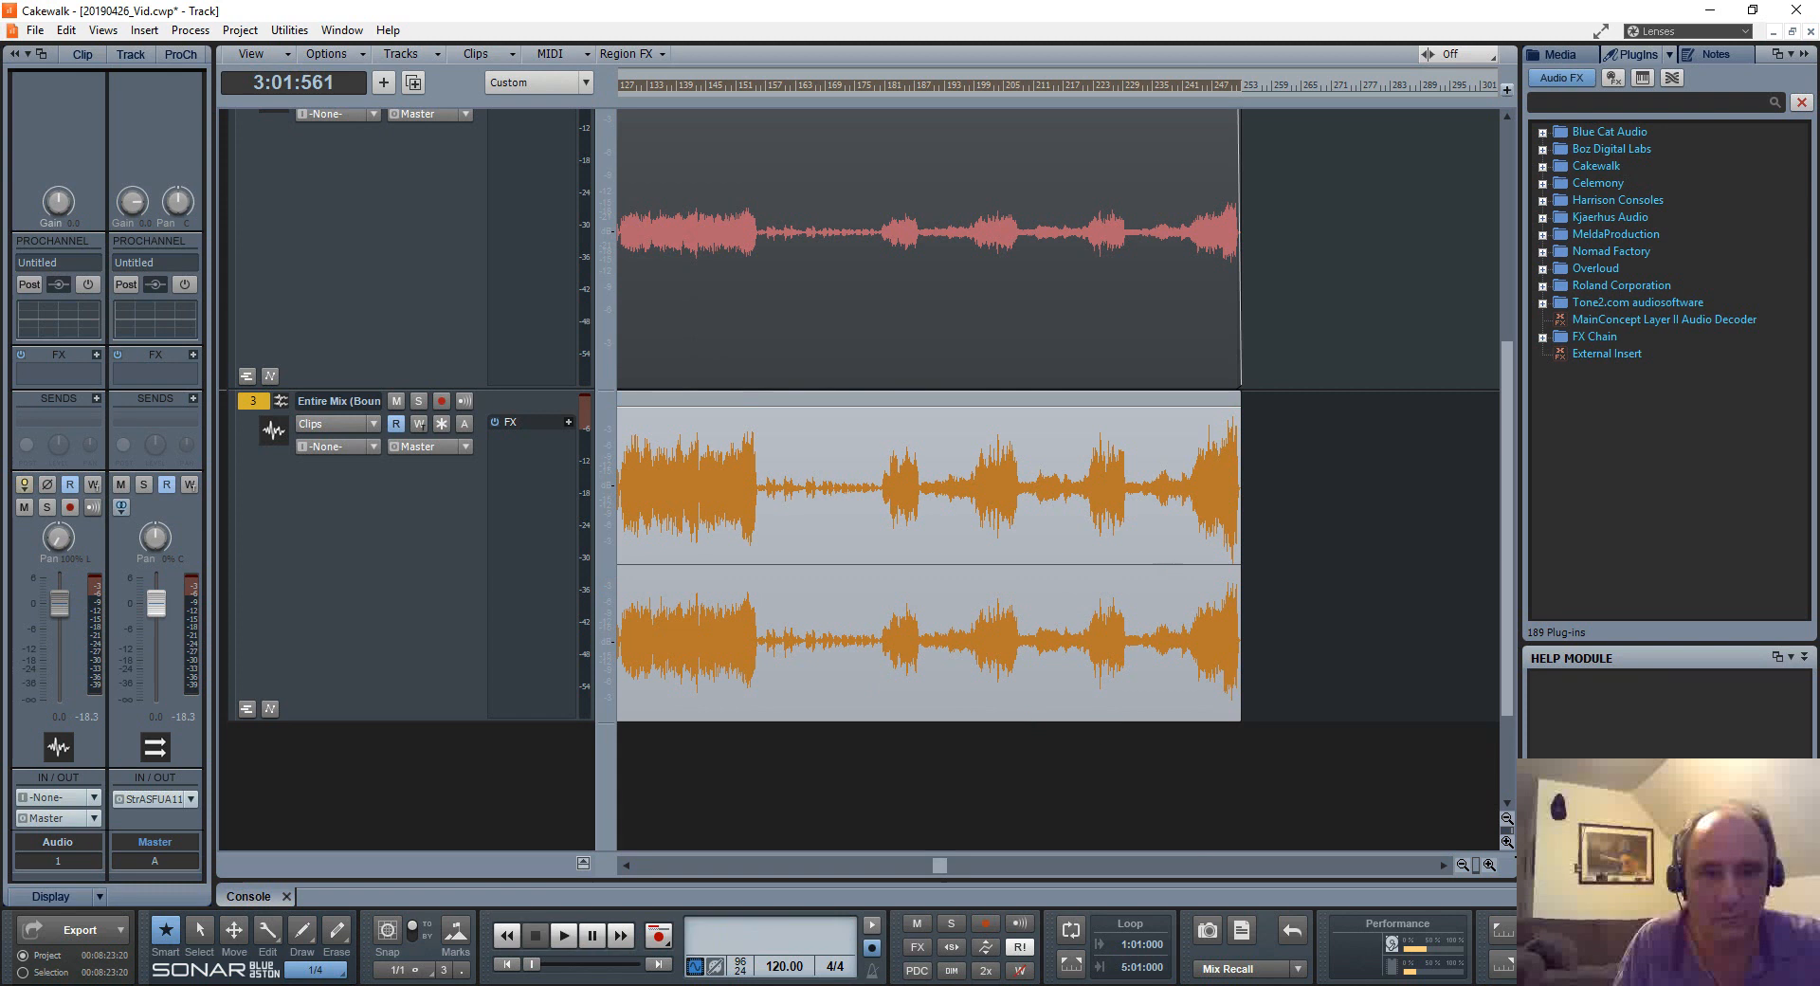
Step: Solo the bounced mix track, route its output to Stereo ASIO Fireface USB Analog 1, and play it from 250:01:156
click(1228, 561)
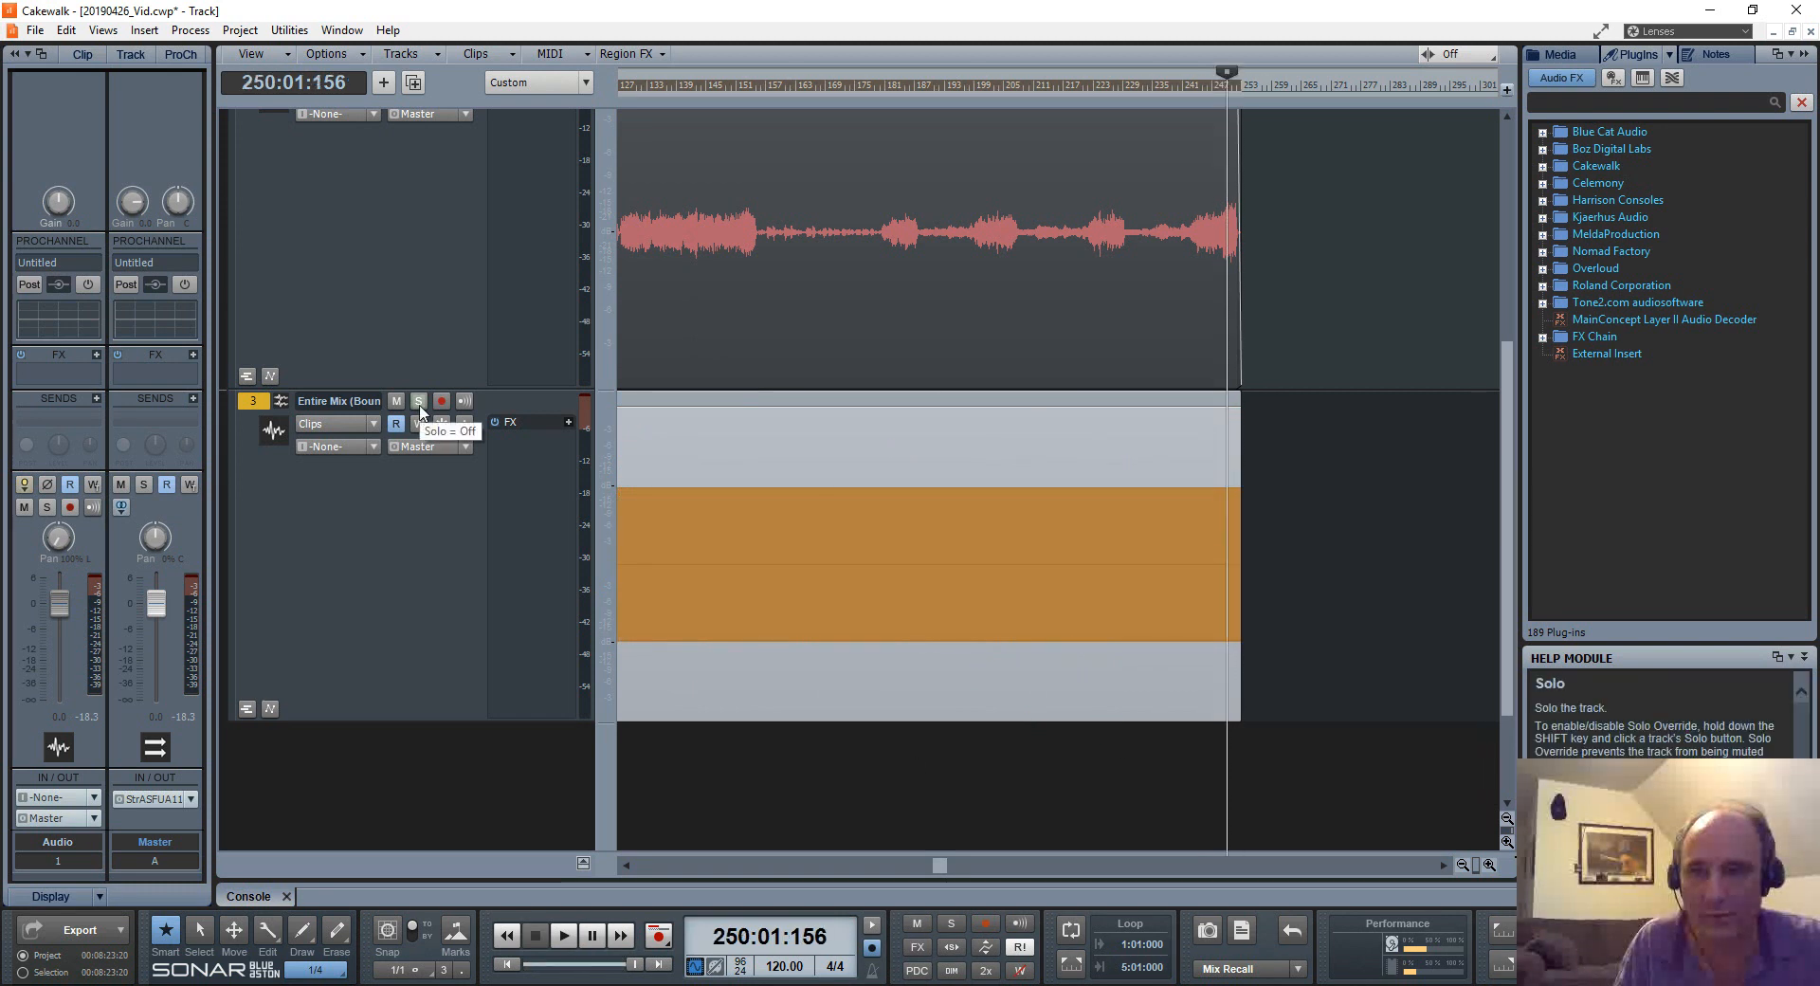
click(419, 401)
click(416, 450)
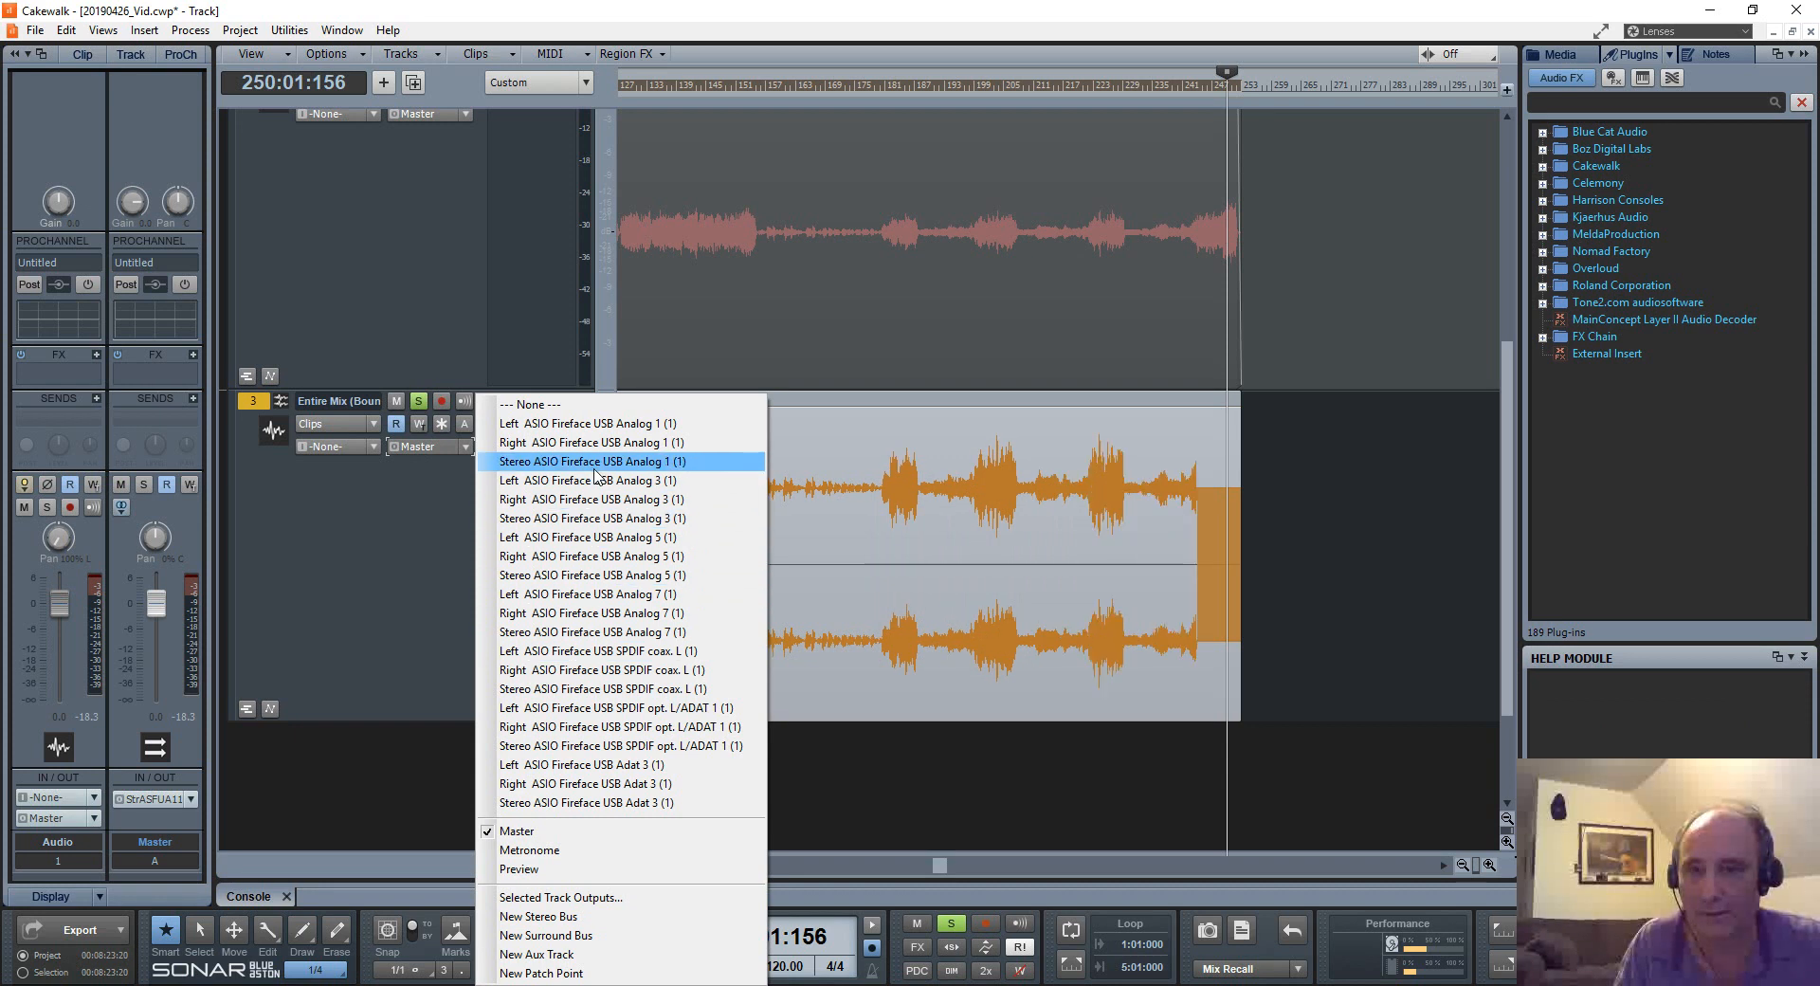
click(594, 469)
key(space)
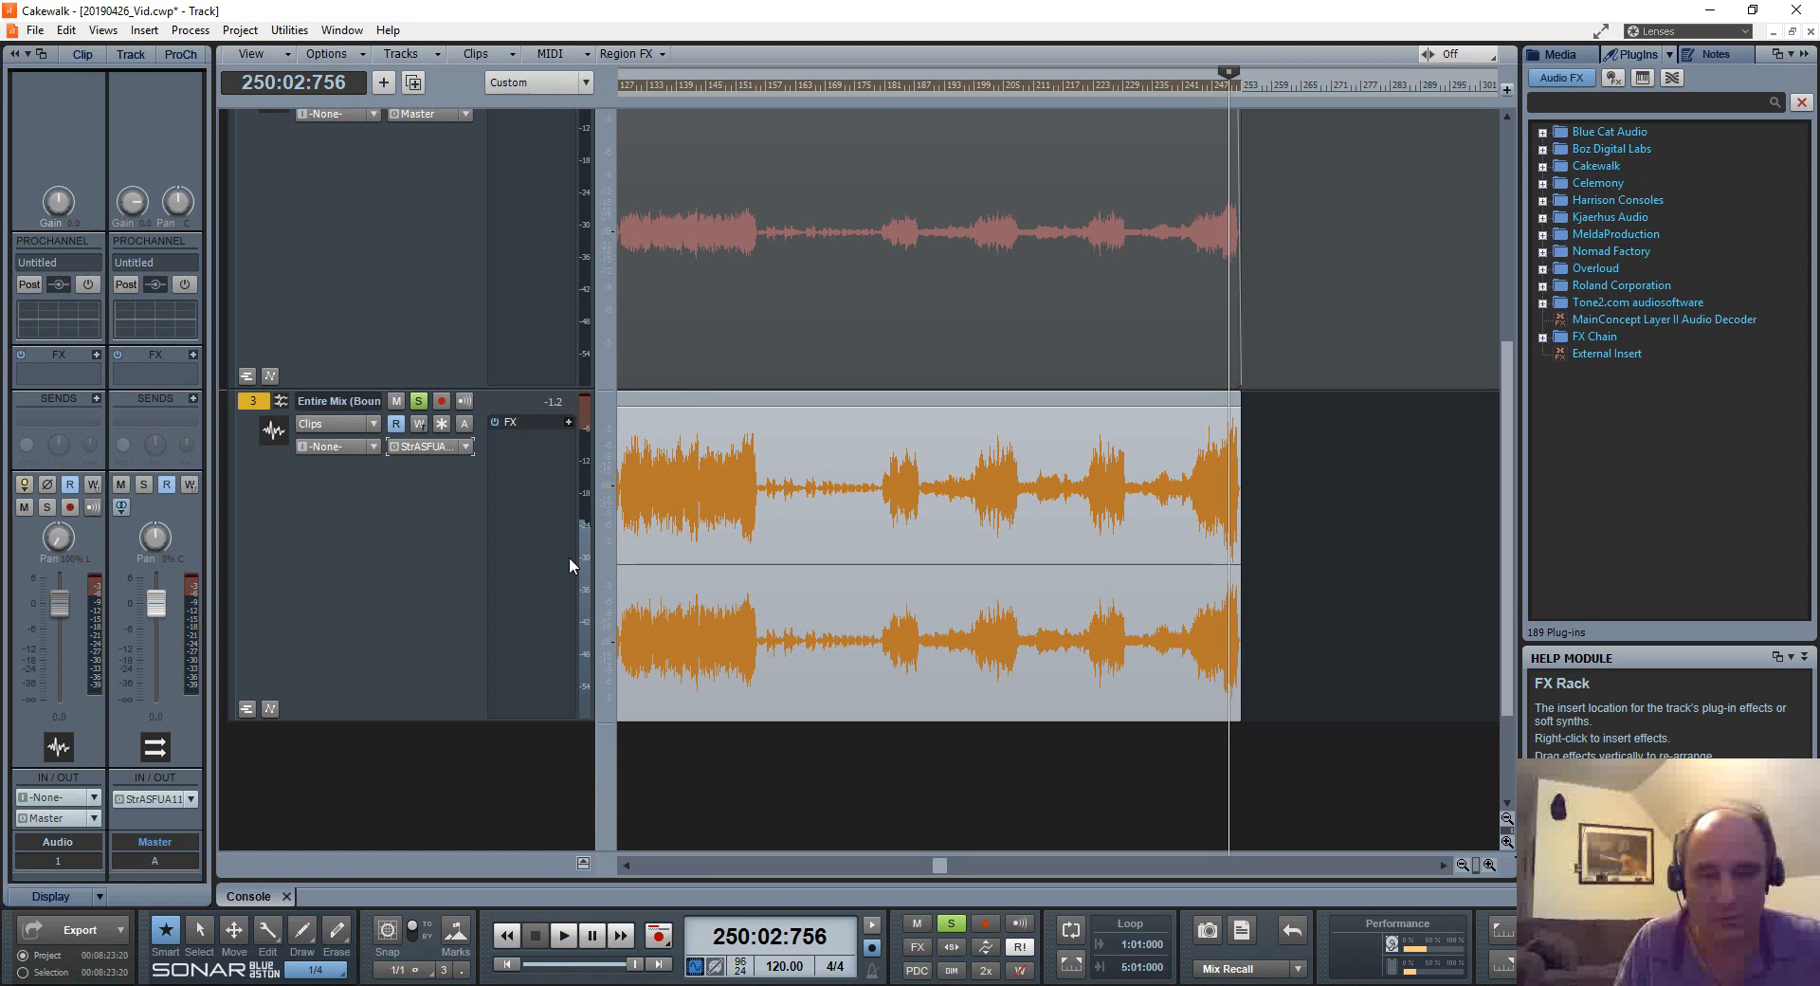
click(375, 548)
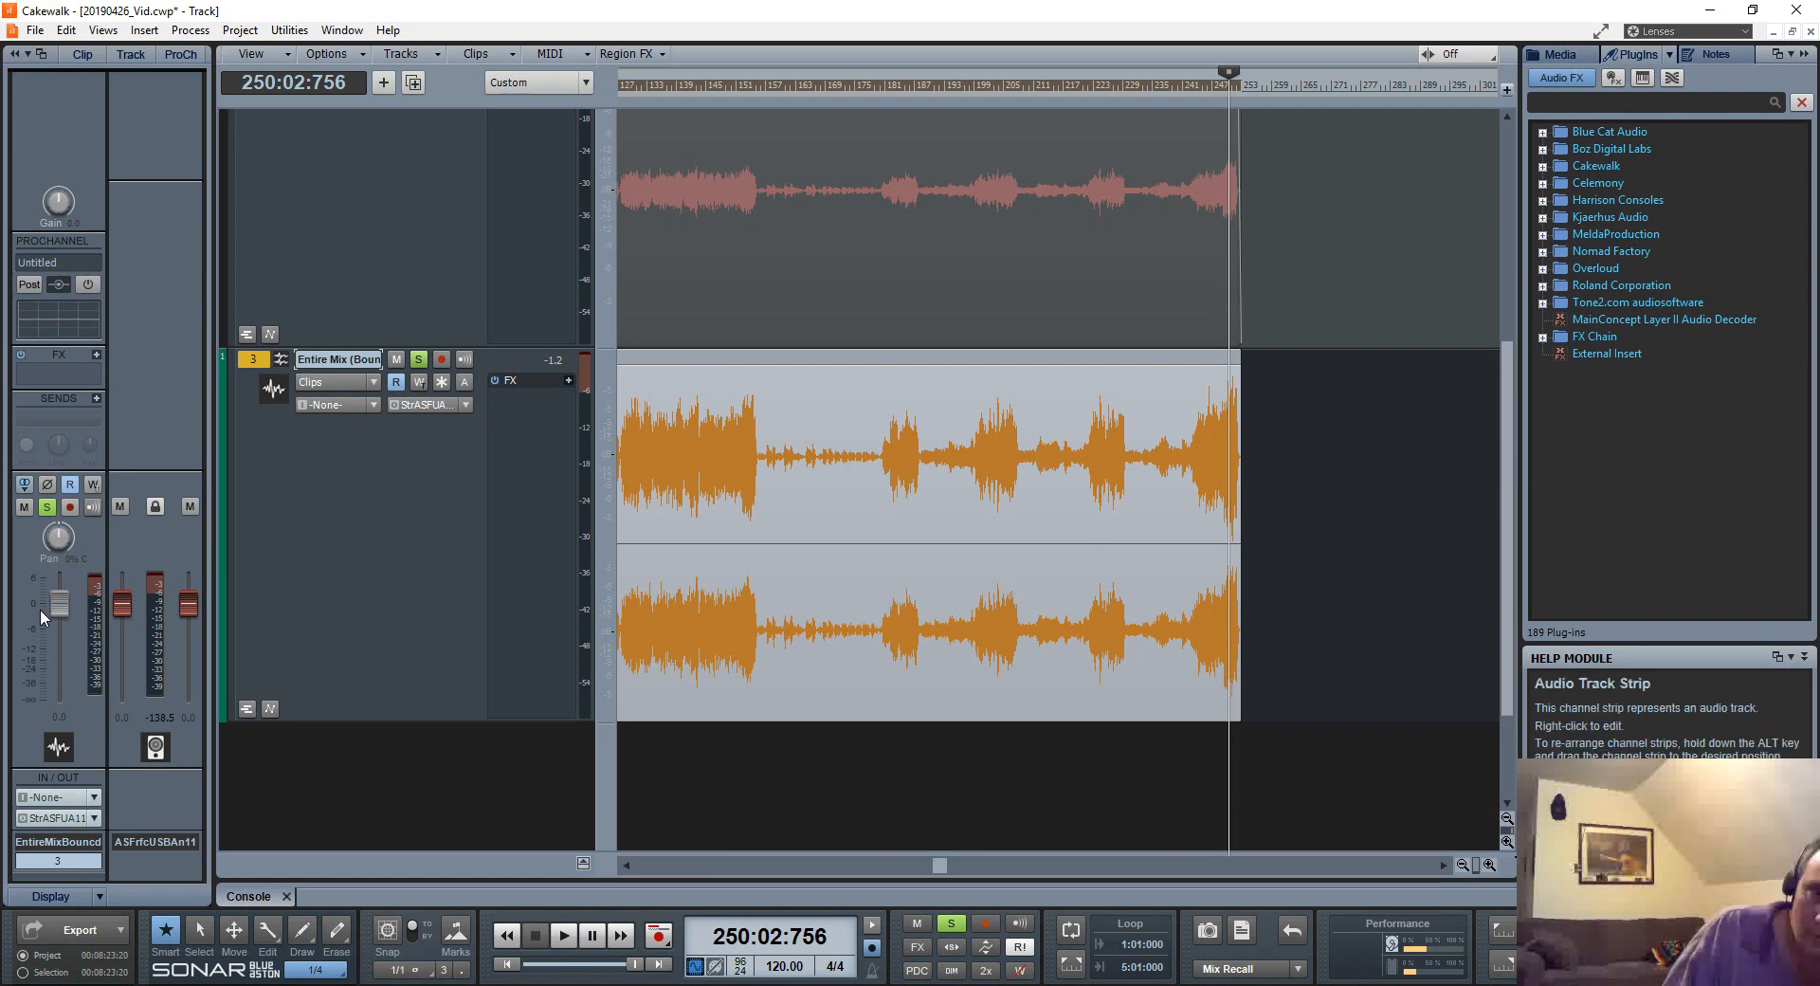
Step: Play the end of the soloed bounced mix from 250:02:756 to check its peak level, and stop playback
key(space)
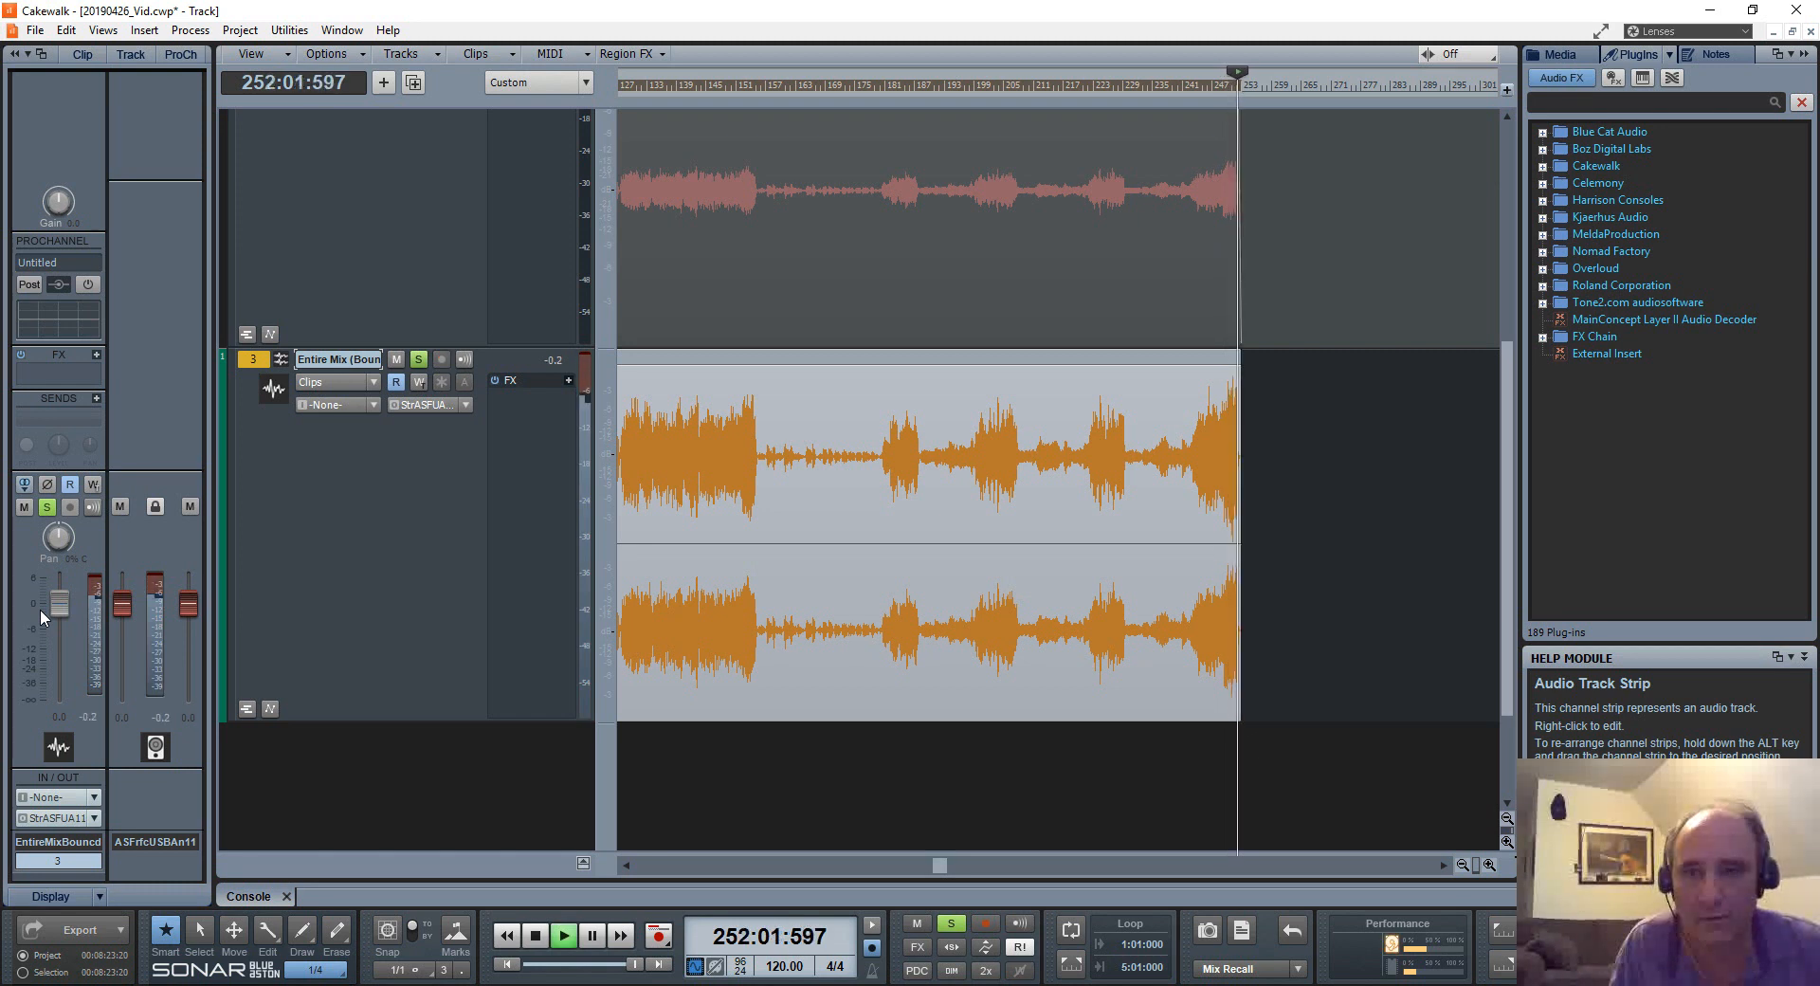
key(space)
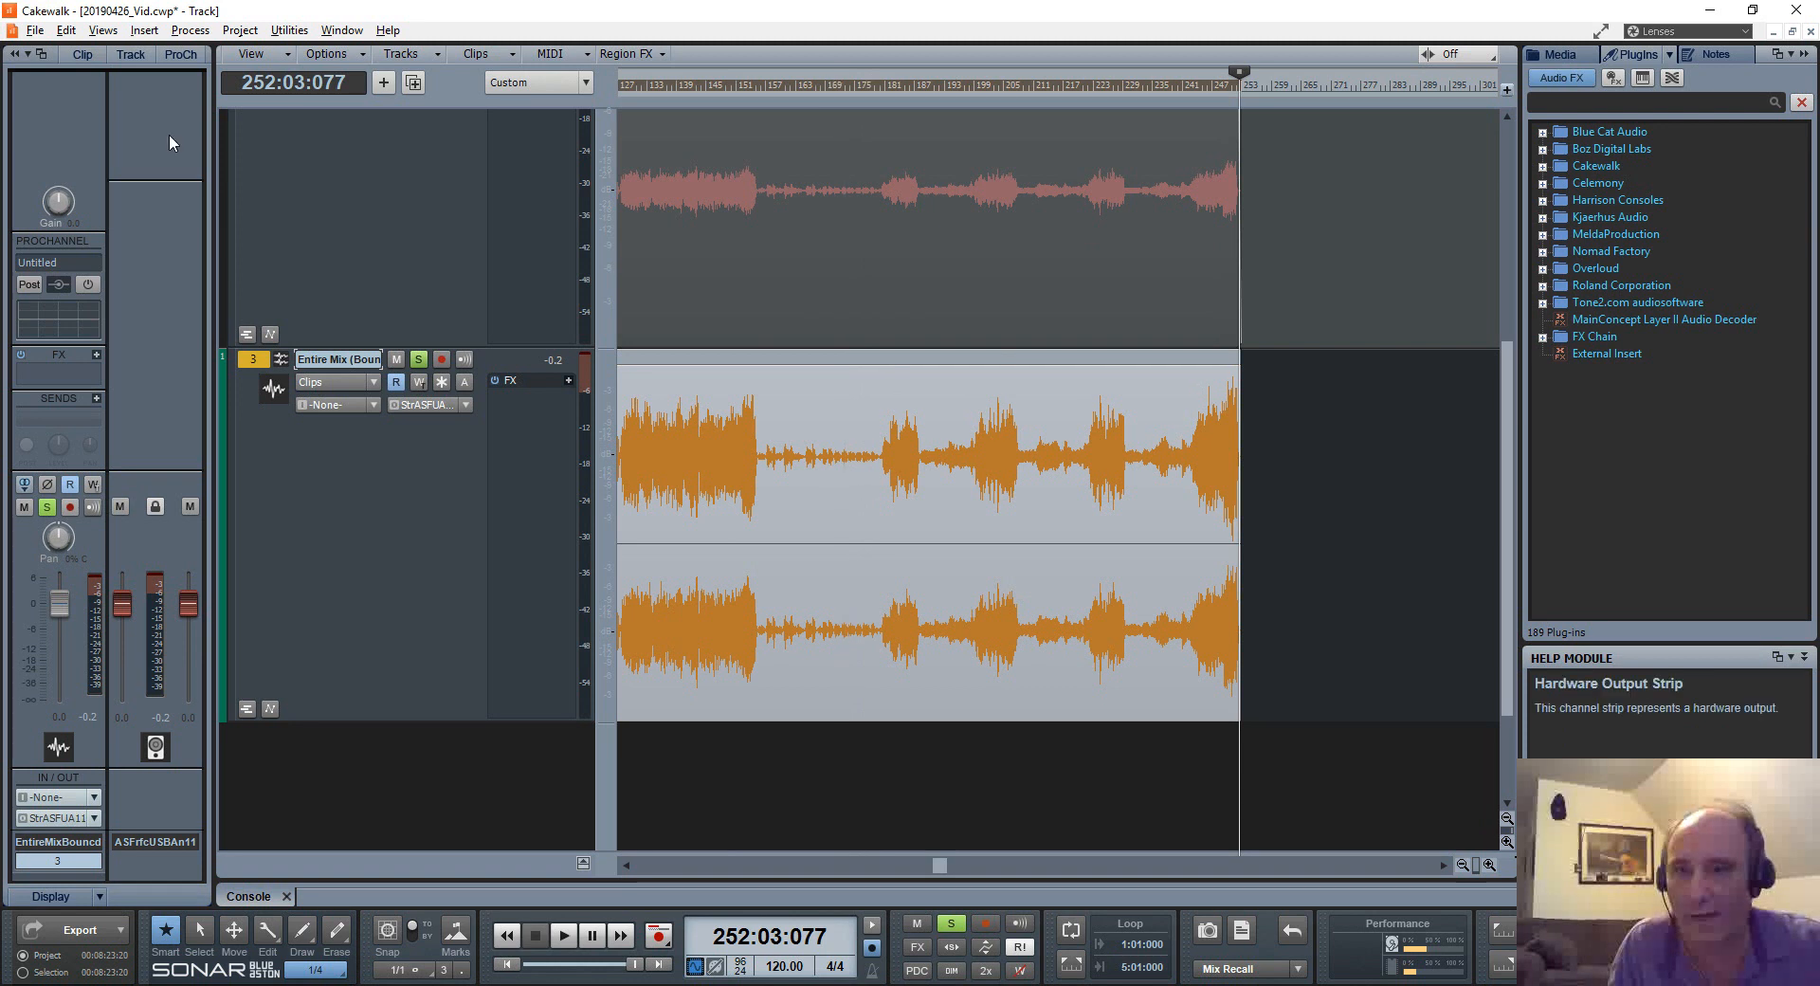
Step: Set up a 24-bit Wave audio export named myfile, review the available file types, and cancel the export
key(alt+f)
mouse_move(272, 242)
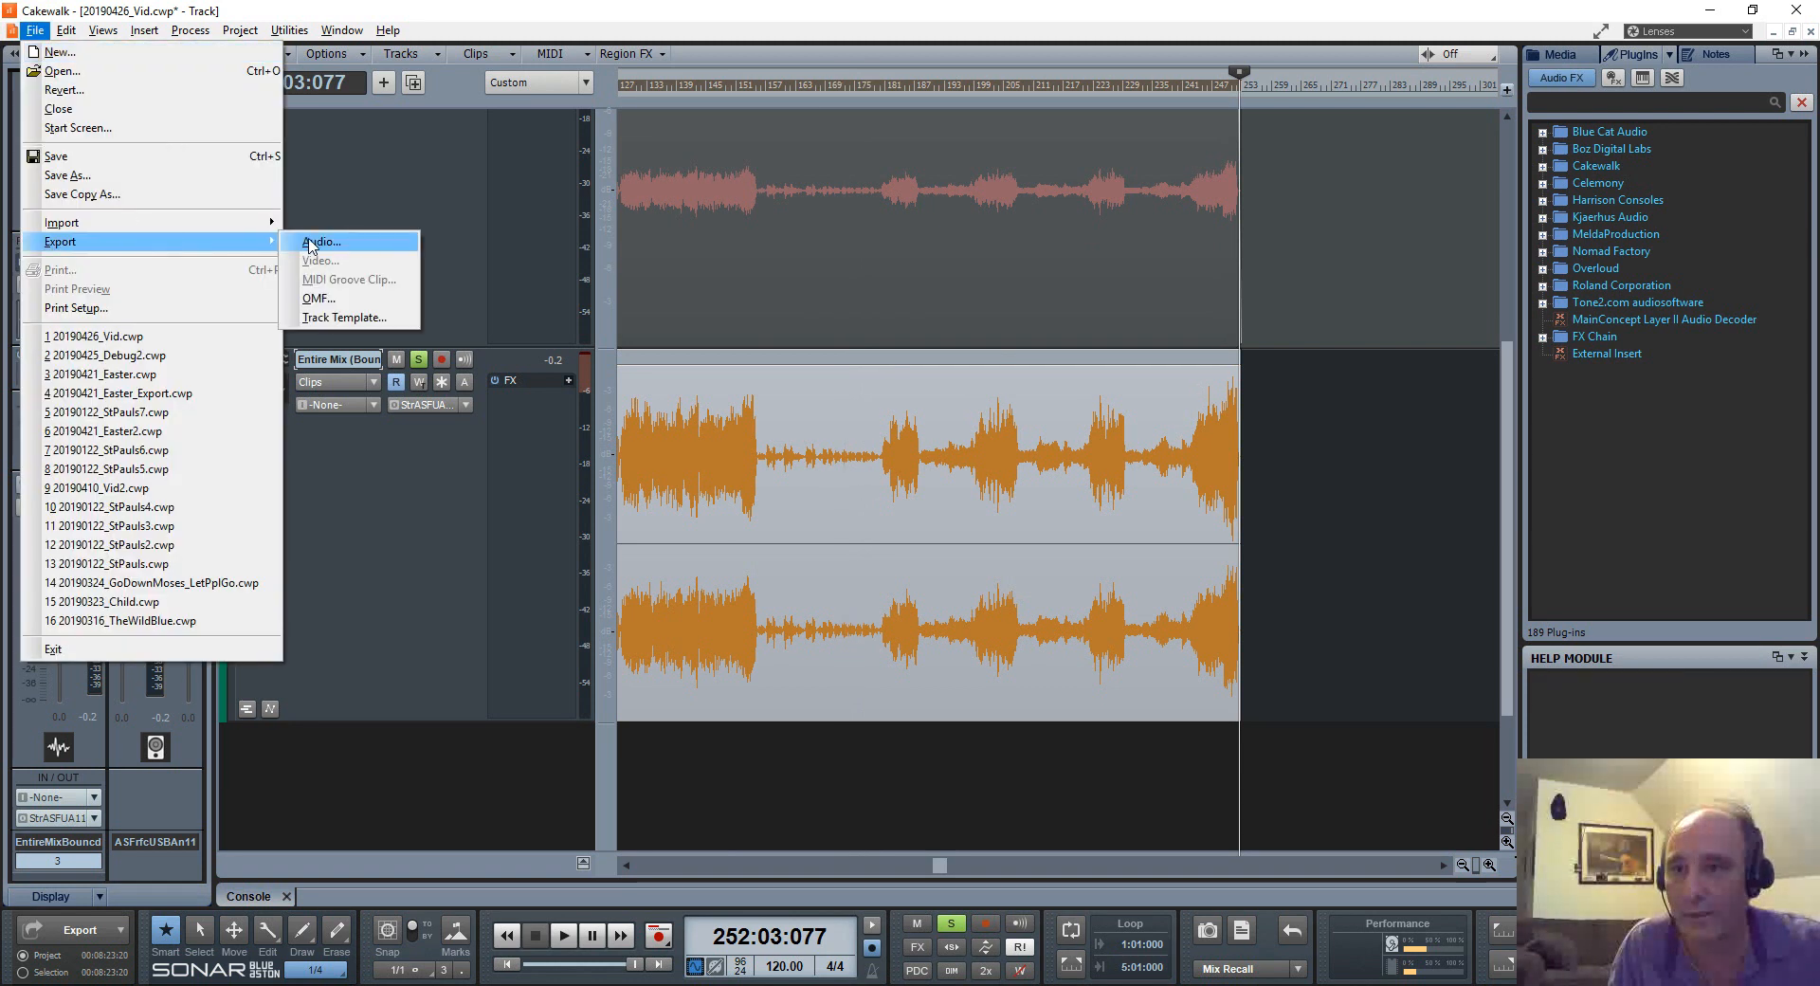
click(346, 243)
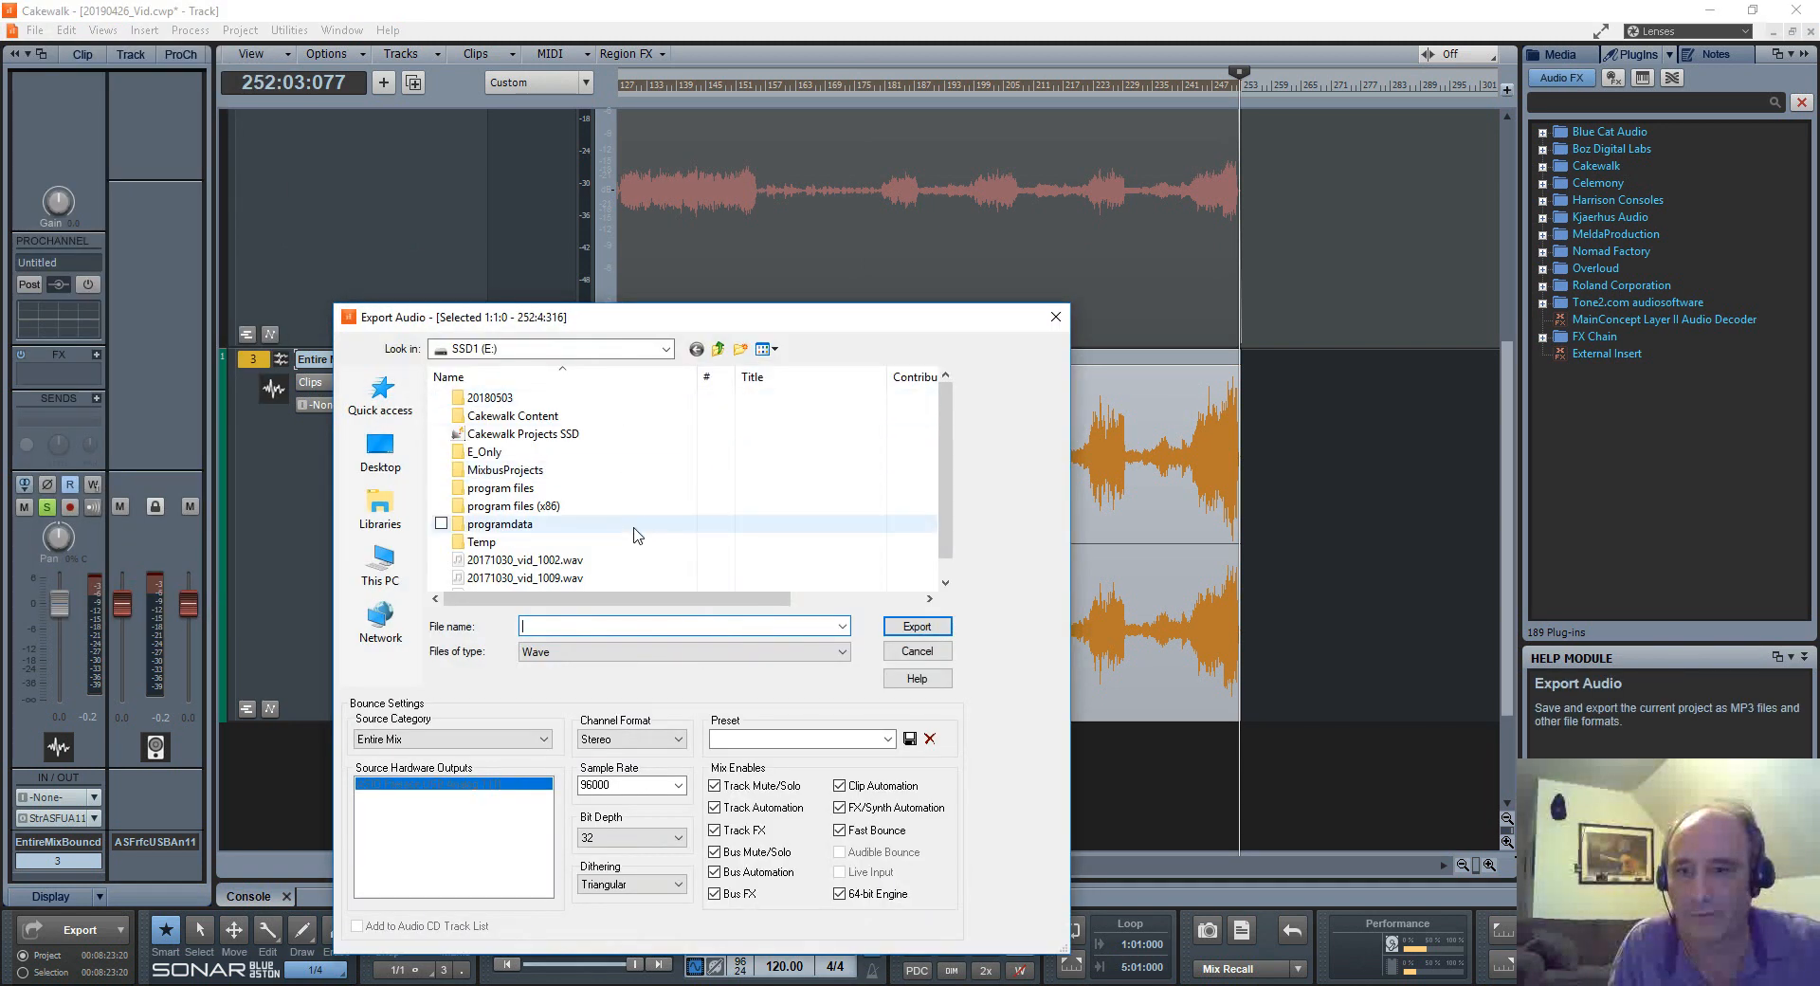
text(myfile)
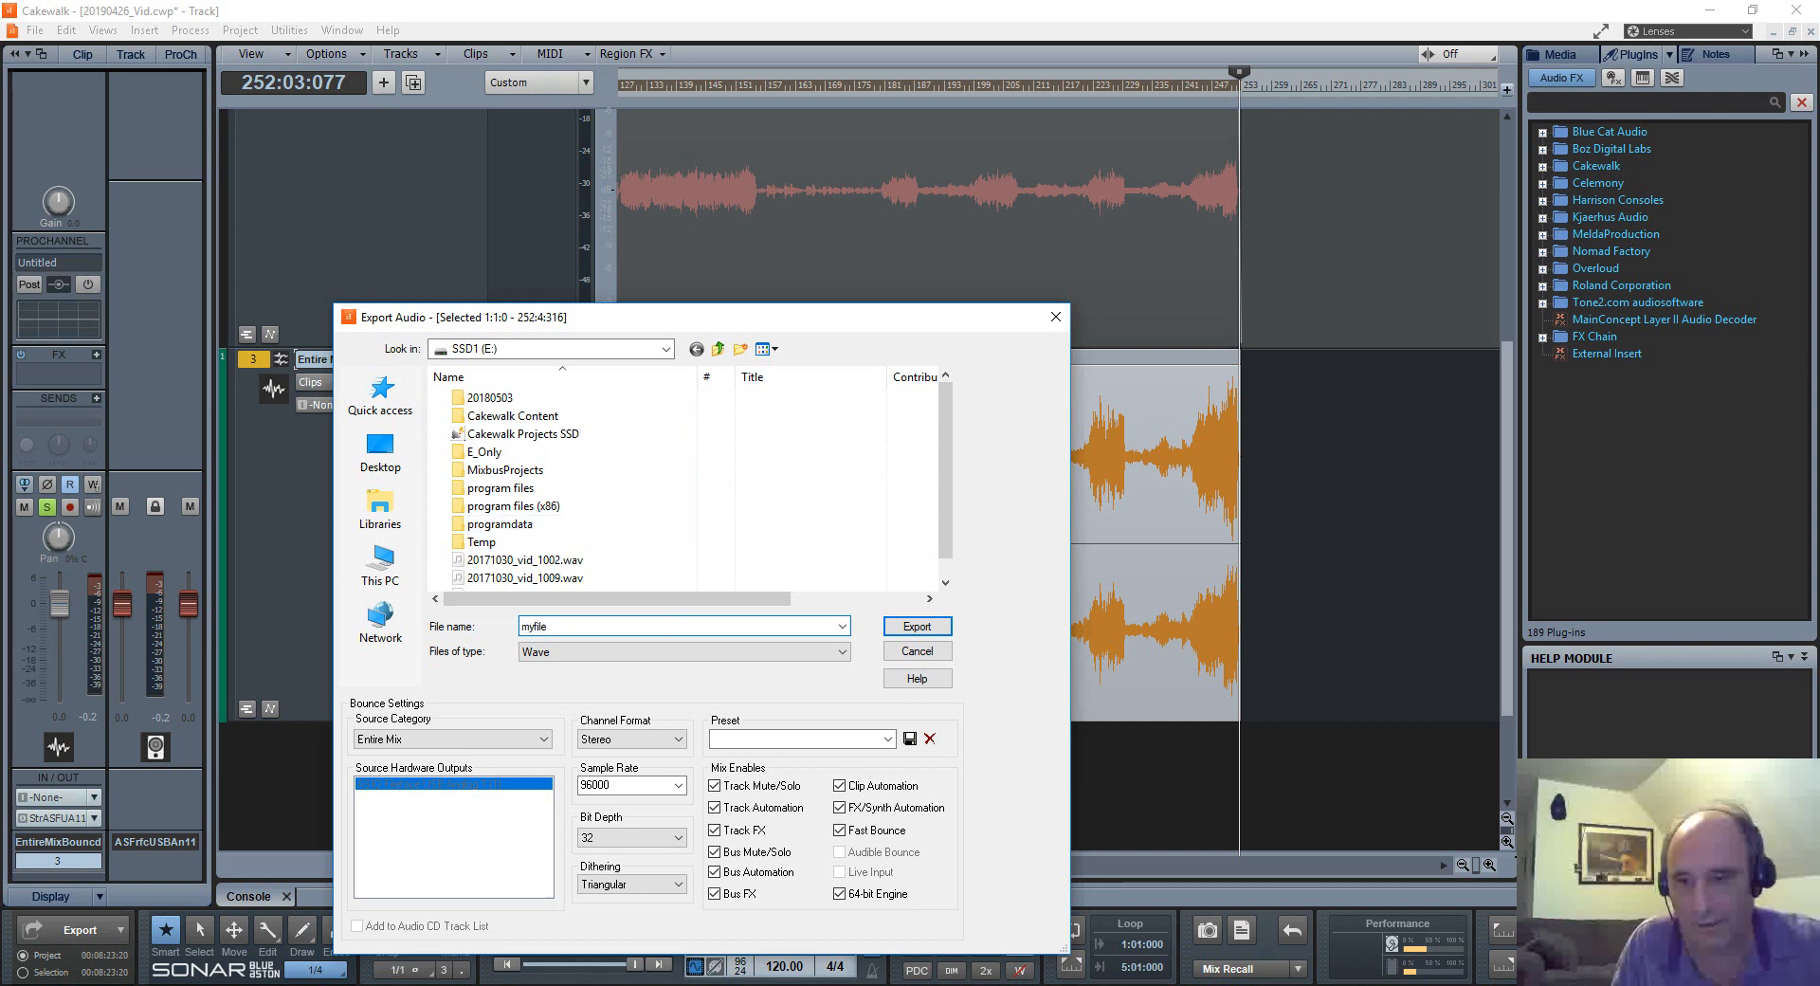
click(677, 837)
click(668, 866)
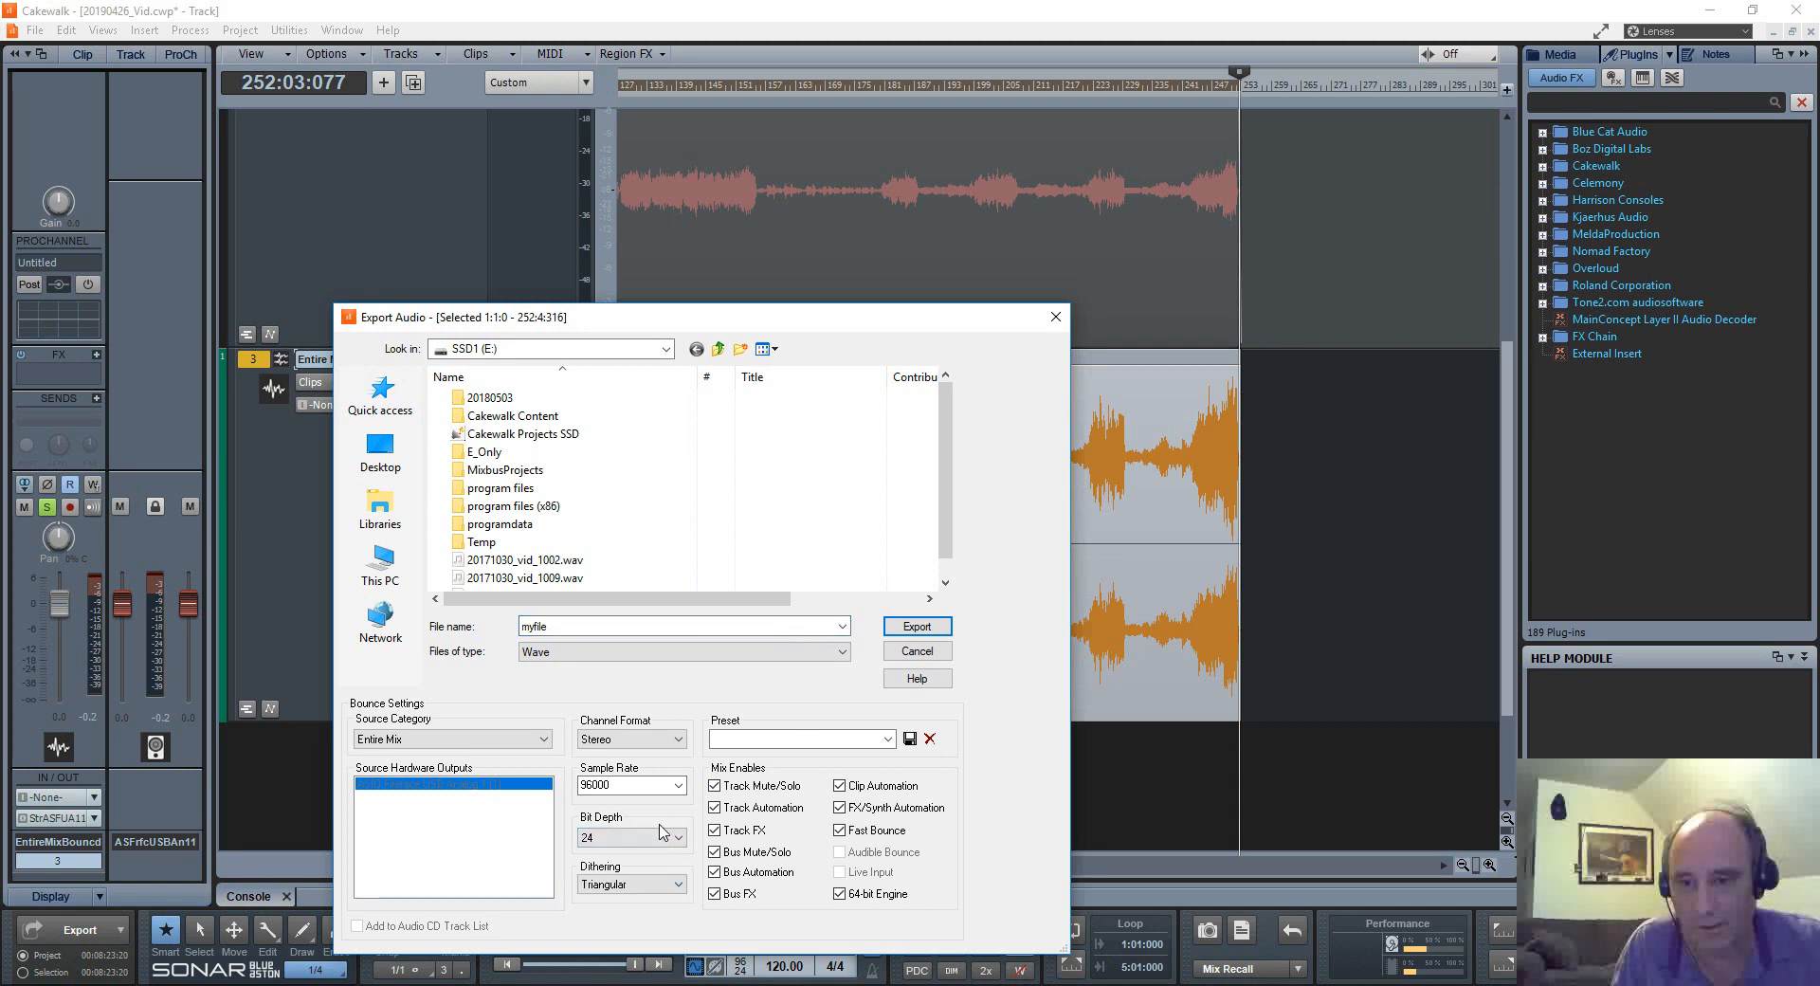
click(677, 652)
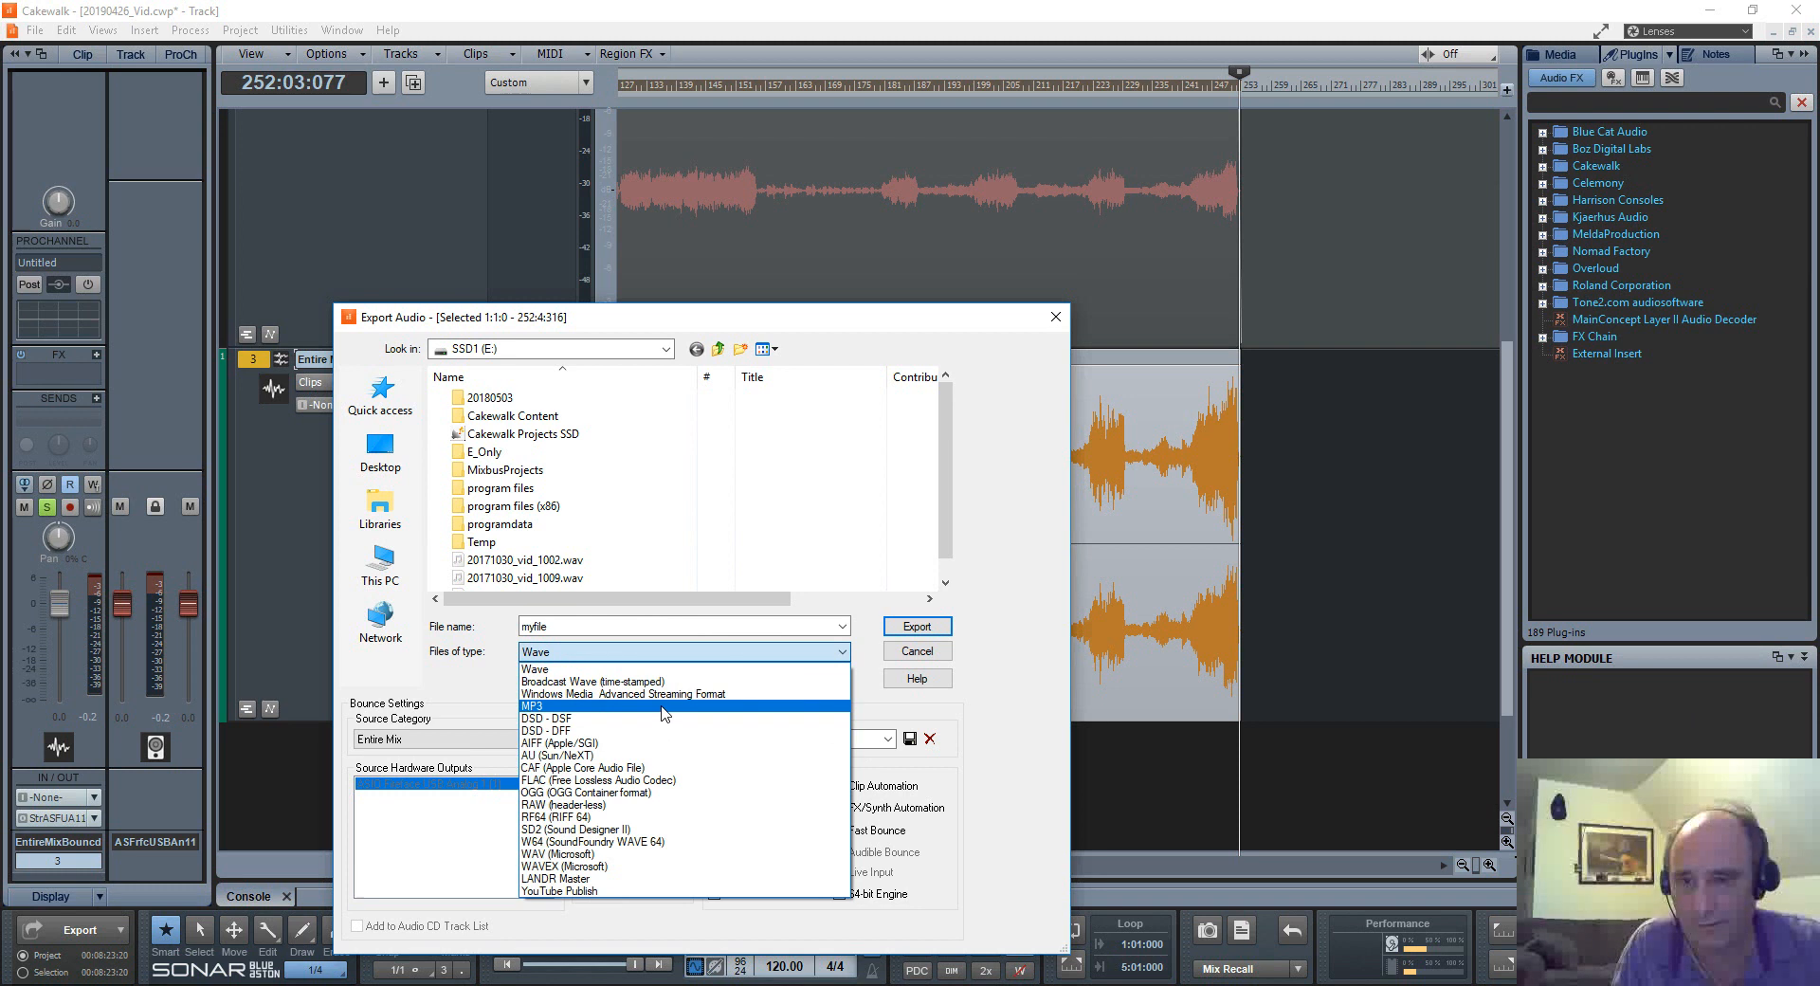
click(453, 684)
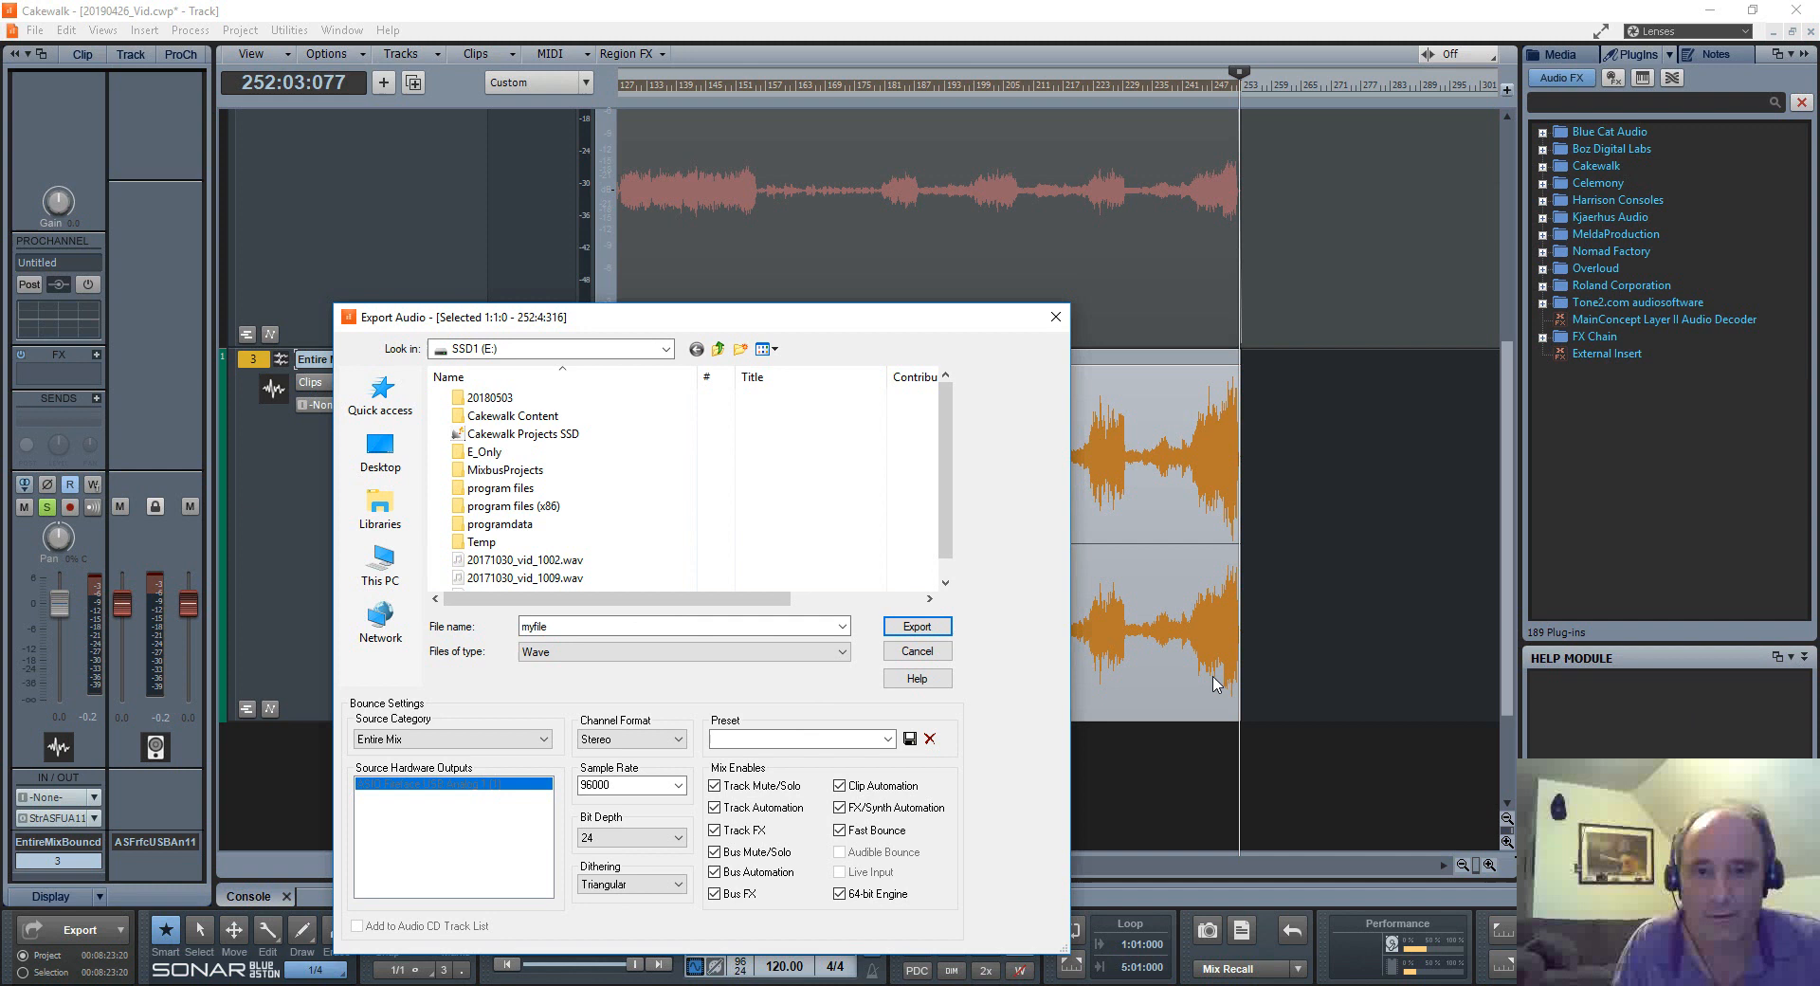
click(916, 650)
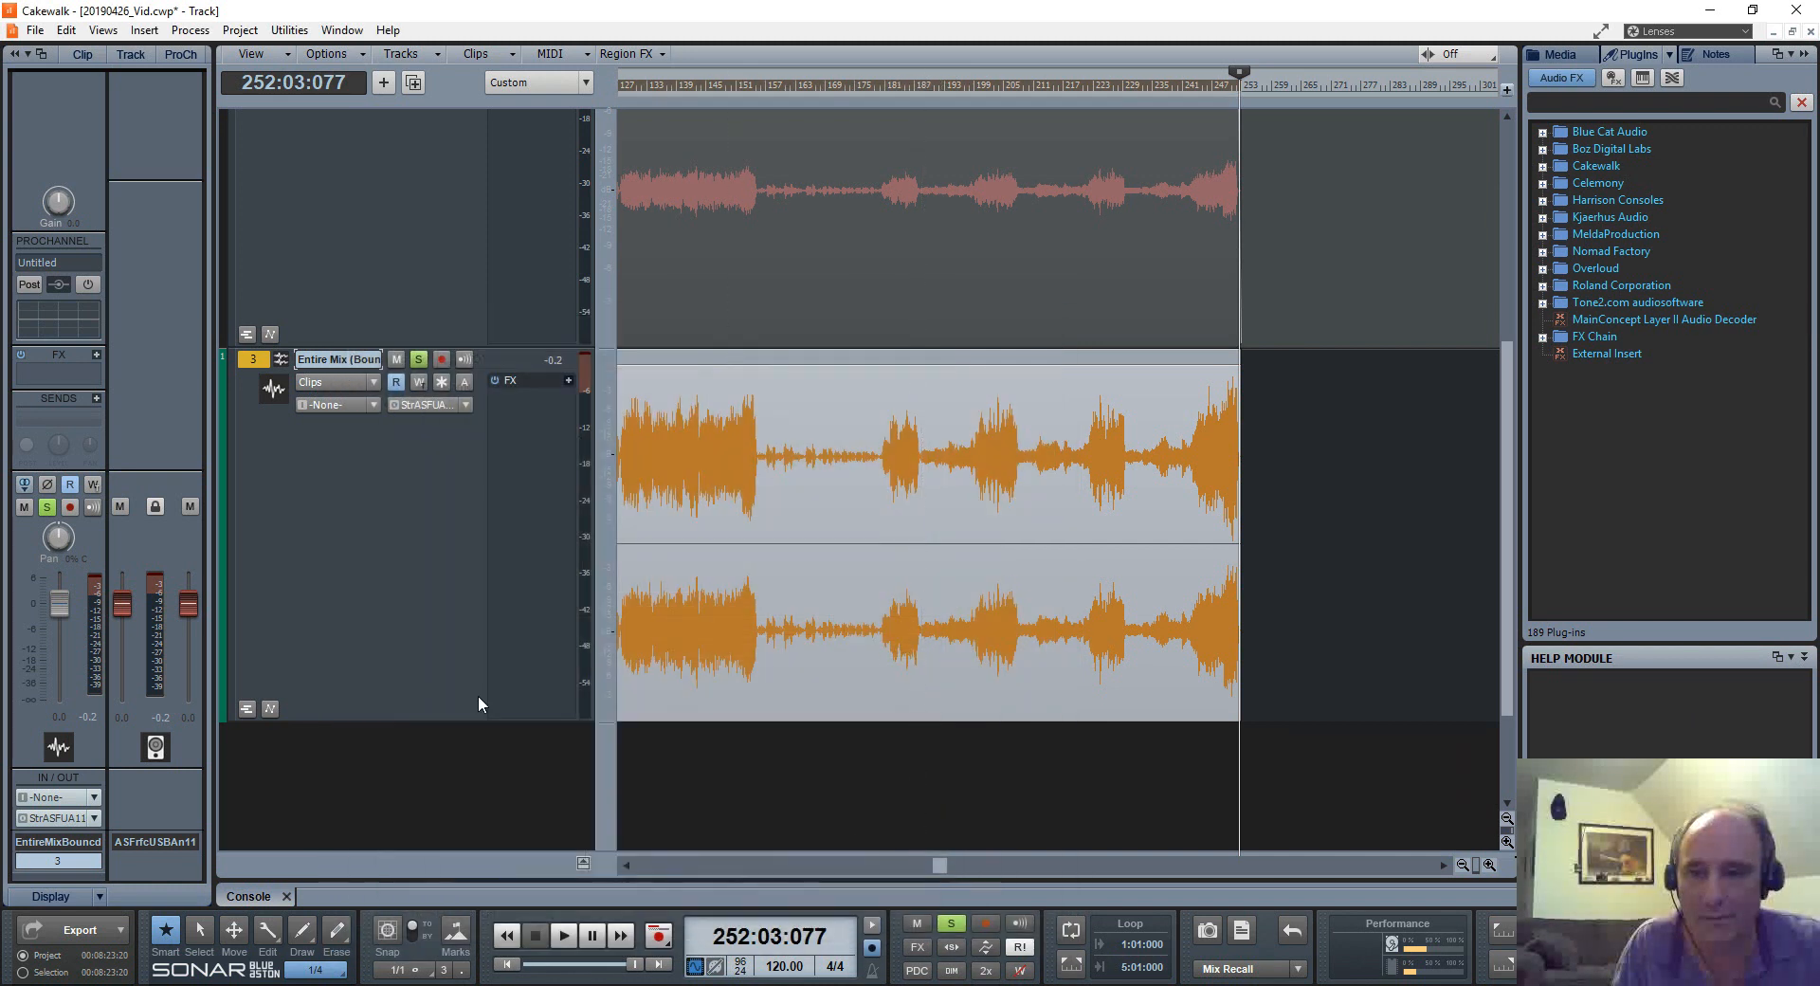
Step: Return to the project start, unsolo the bounced mix track, and mute all three tracks
key(w)
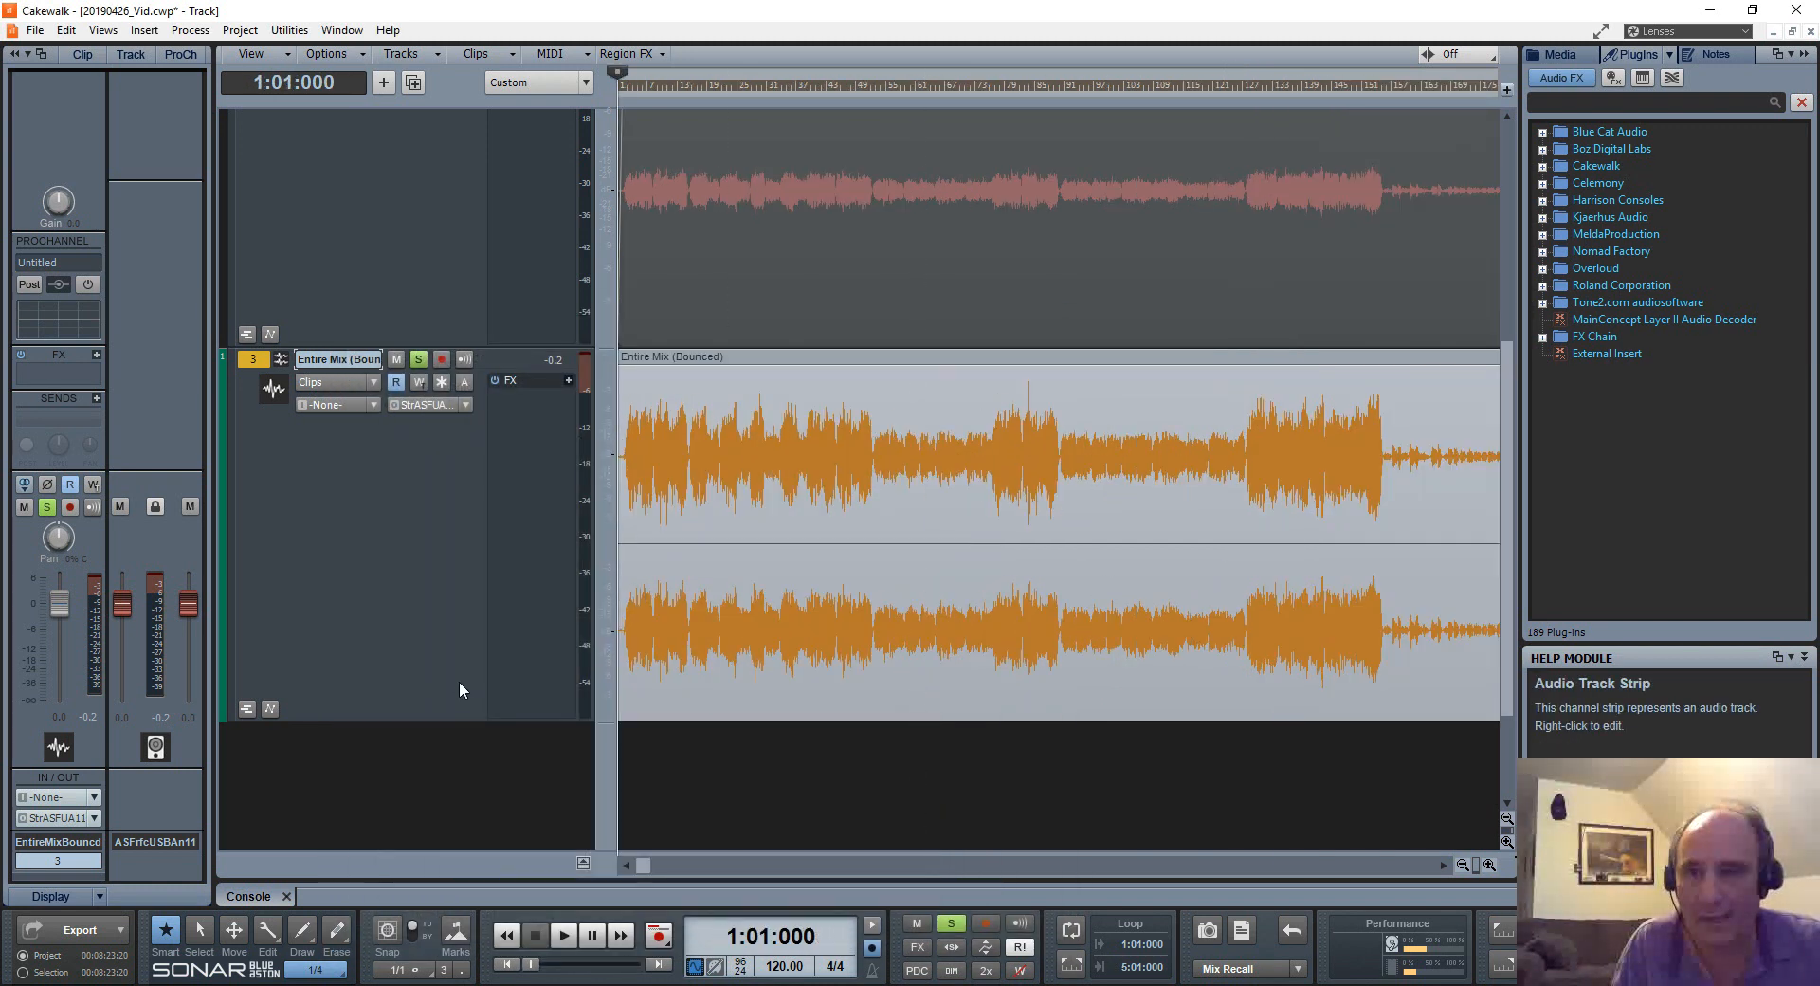
click(418, 359)
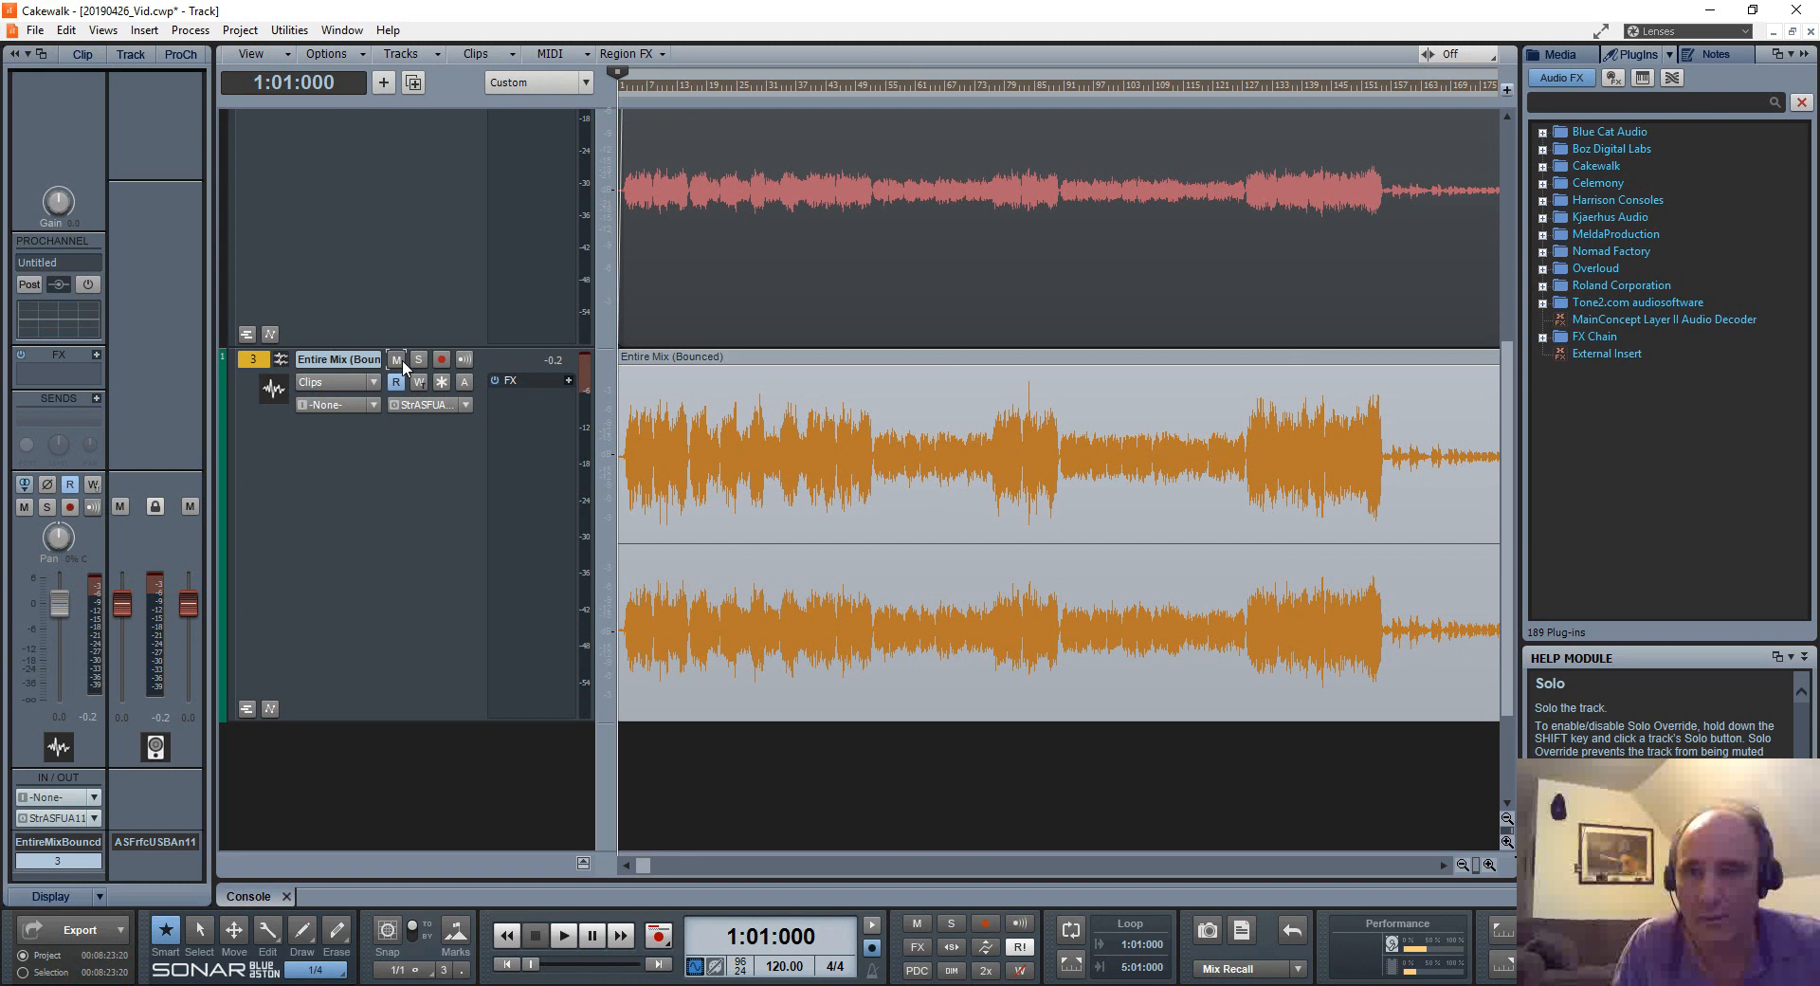
click(396, 359)
scroll(315, 145, up, 5)
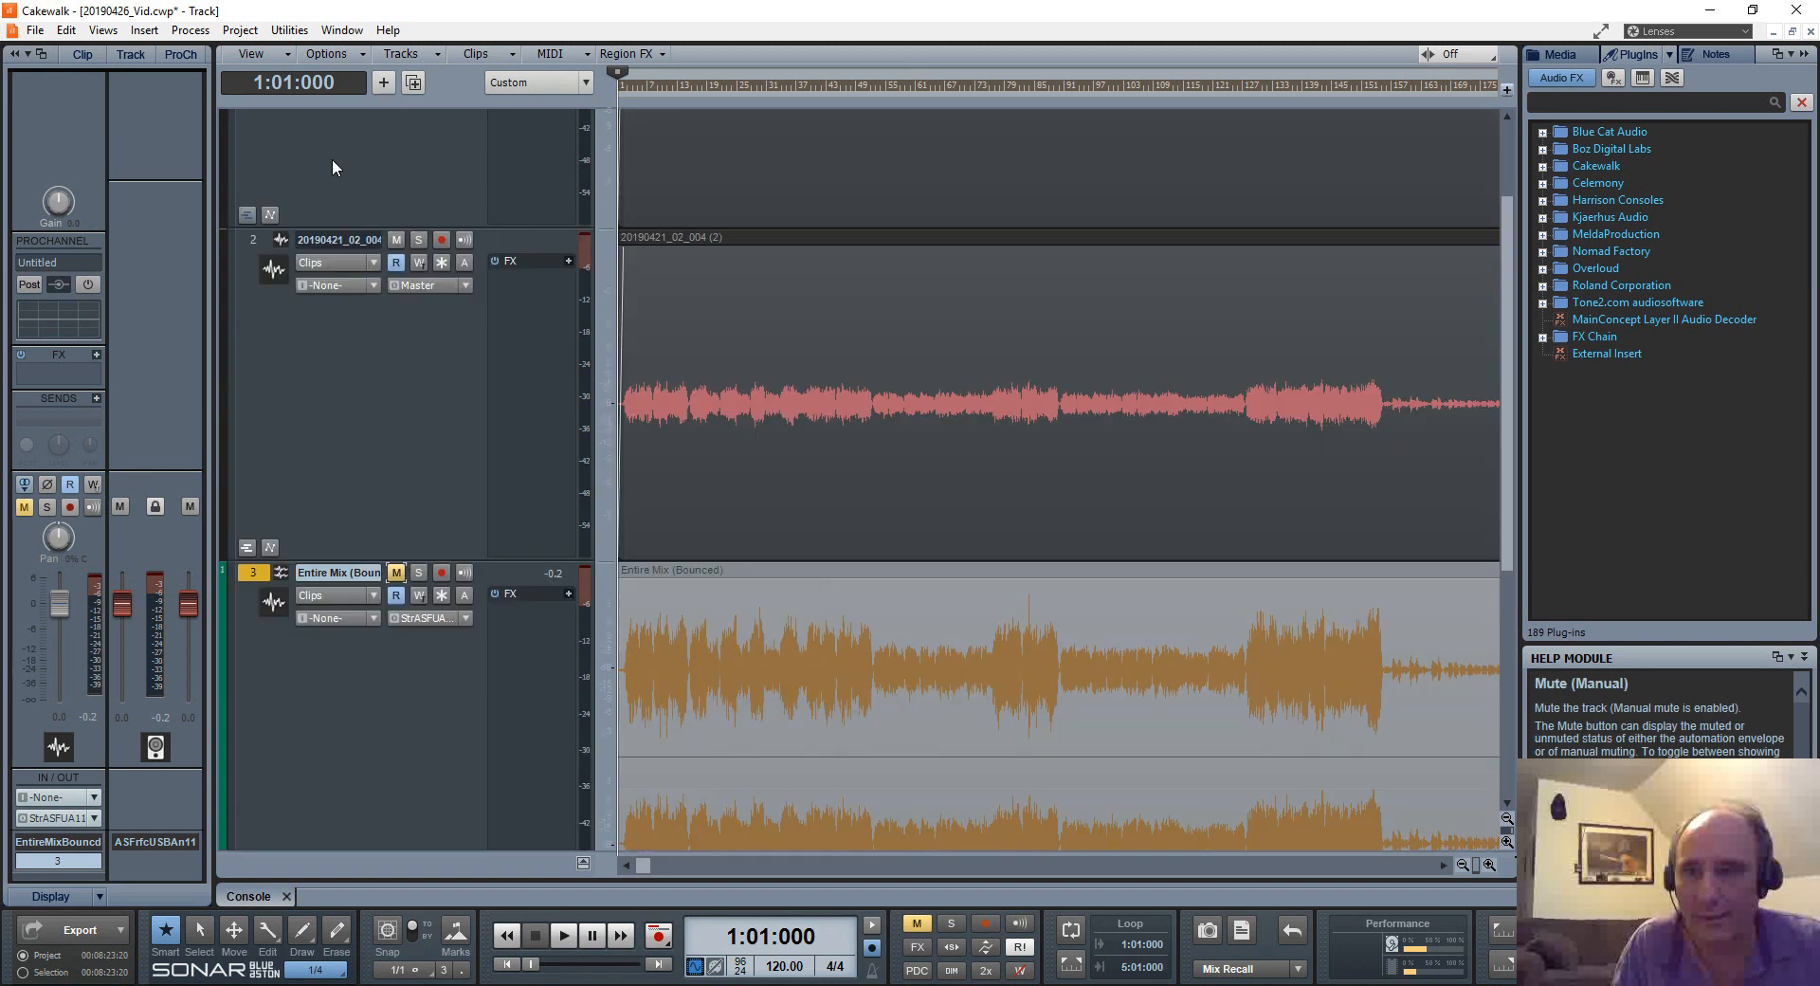
click(398, 311)
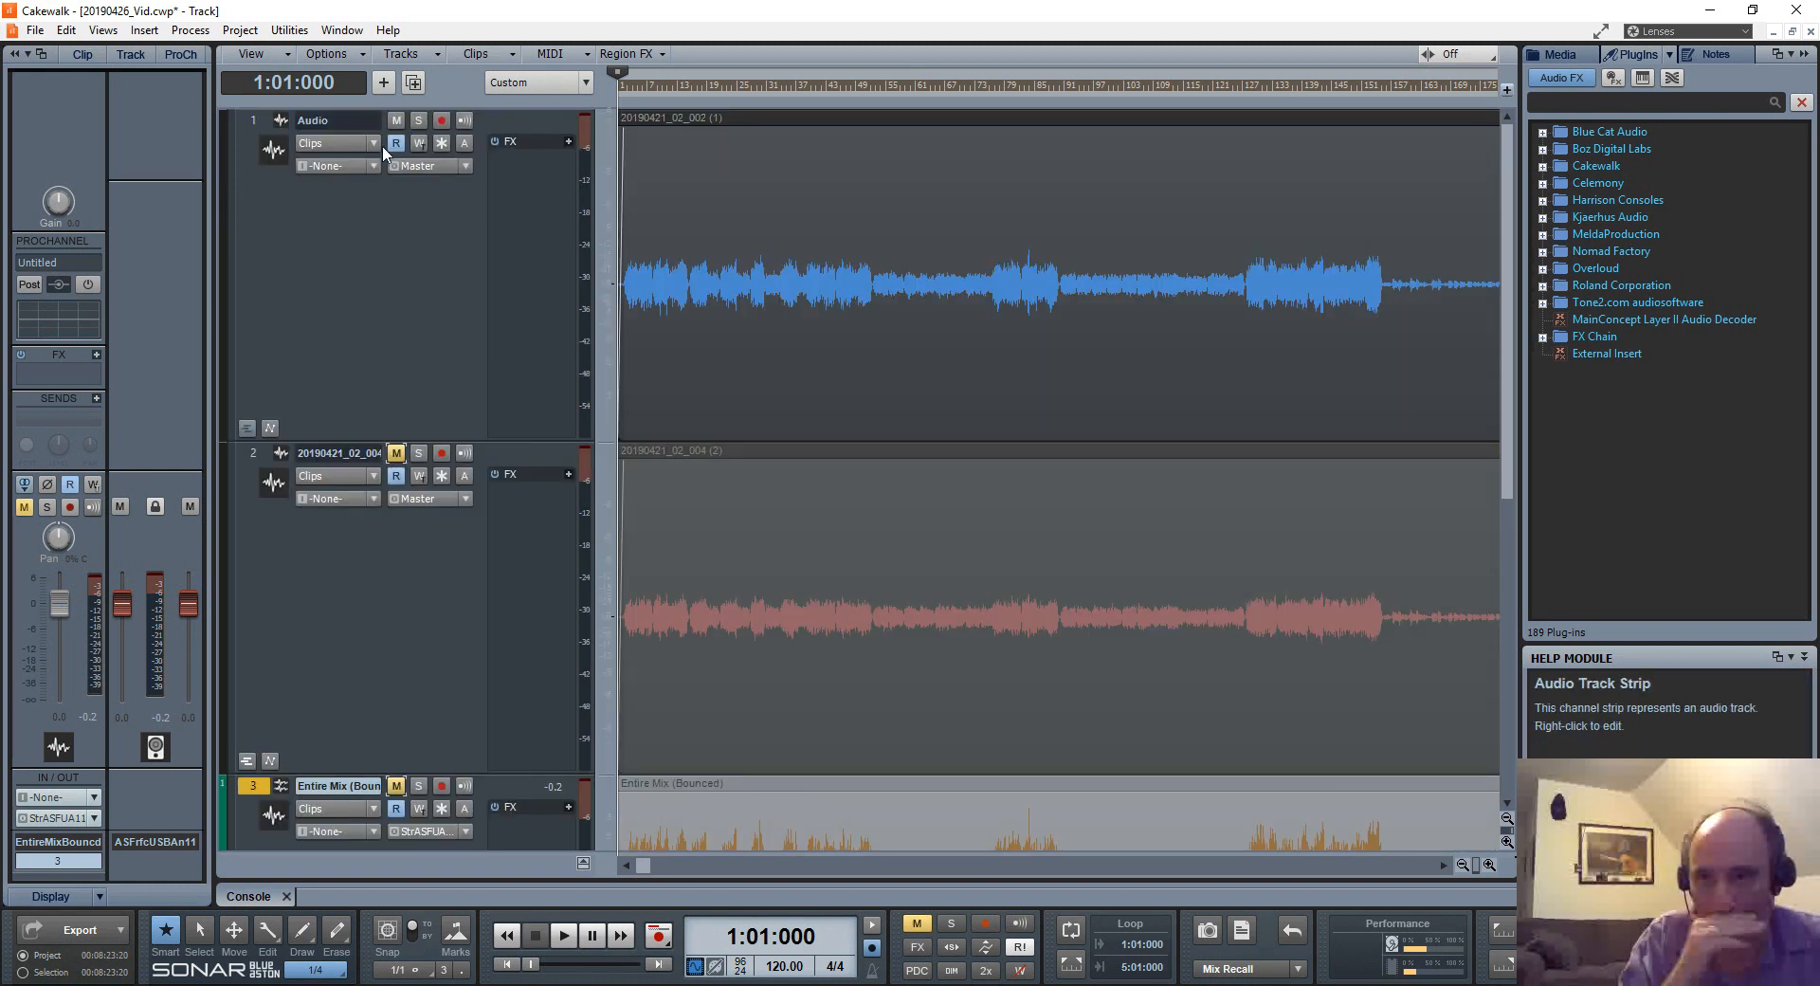
click(396, 121)
scroll(542, 338, down, 5)
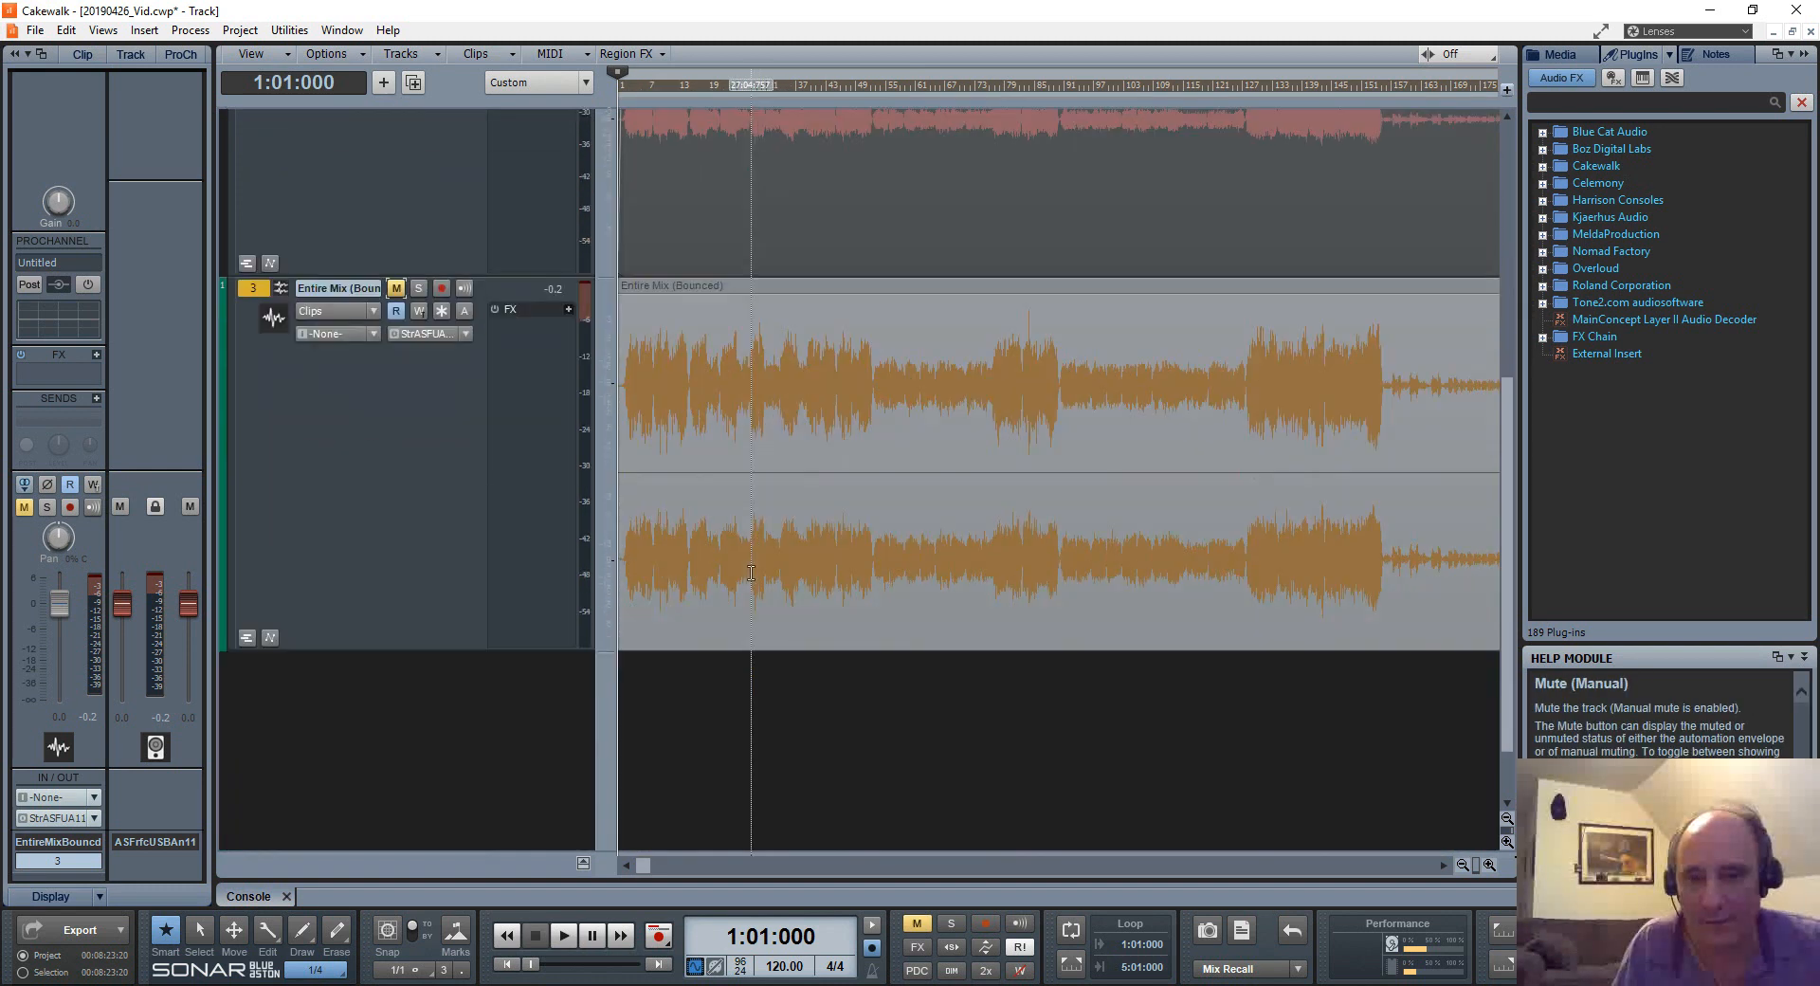
Step: Turn on the metronome for playback and play the opening measure with all tracks muted
mouse_move(954, 985)
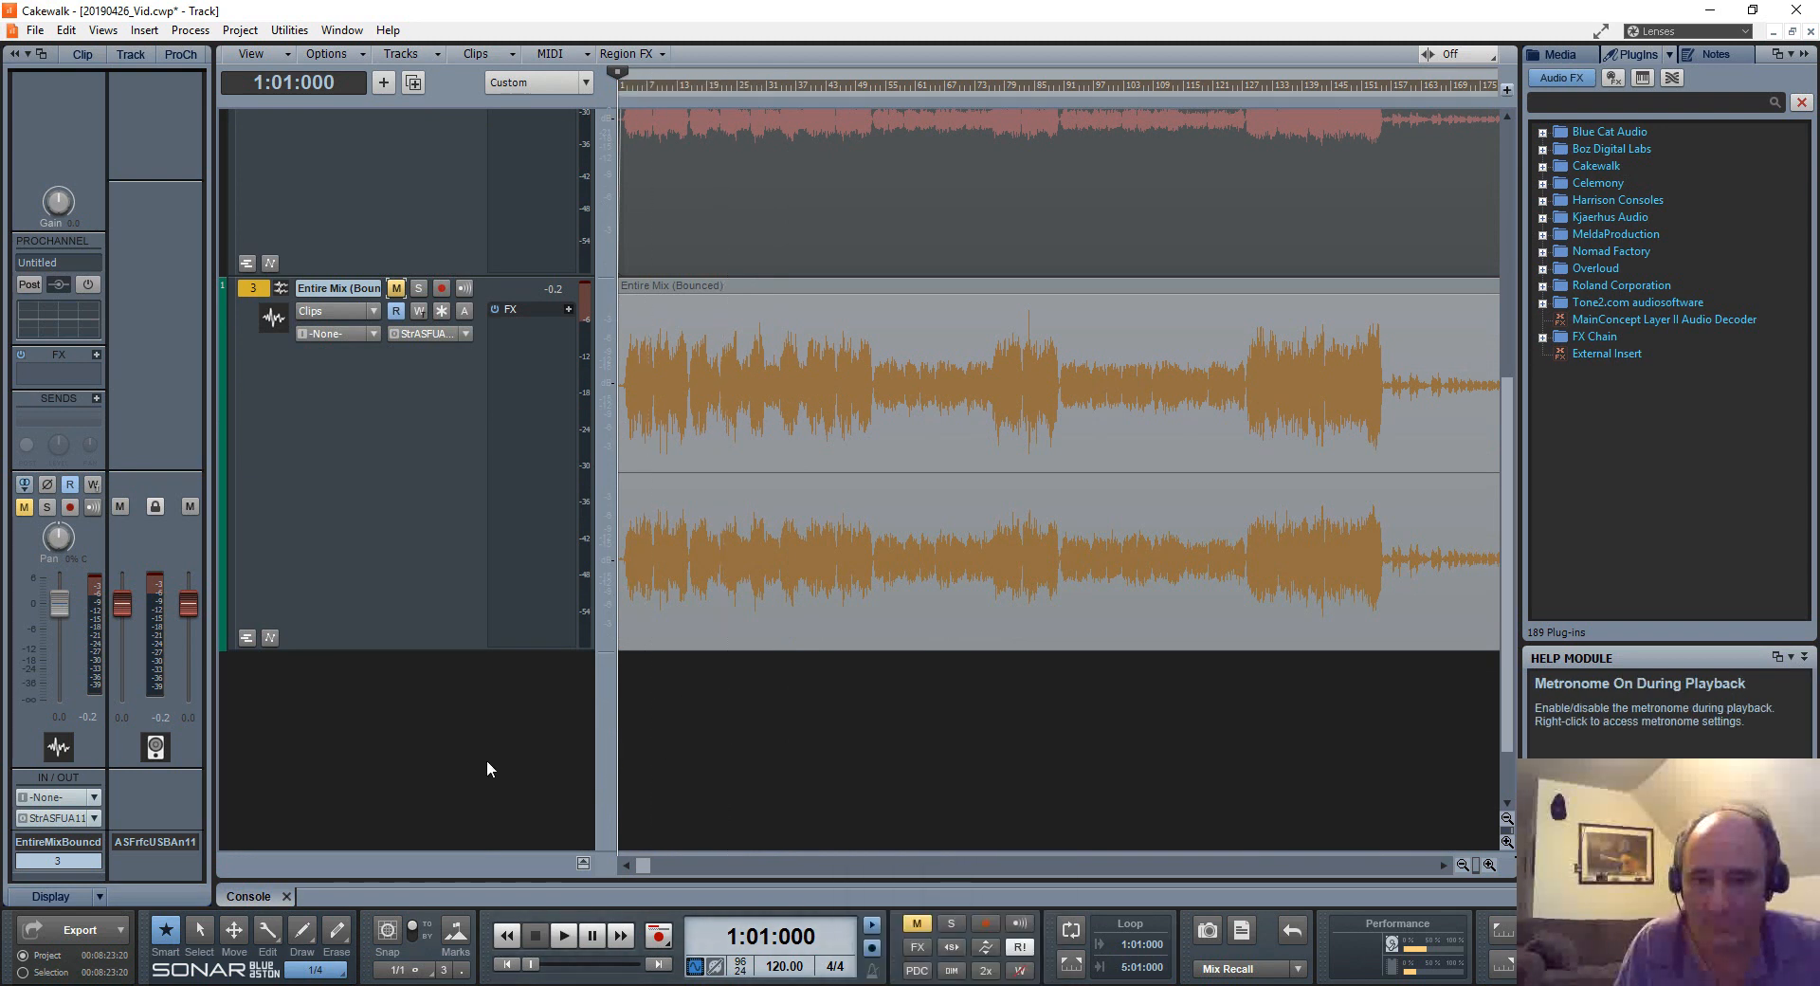
key(space)
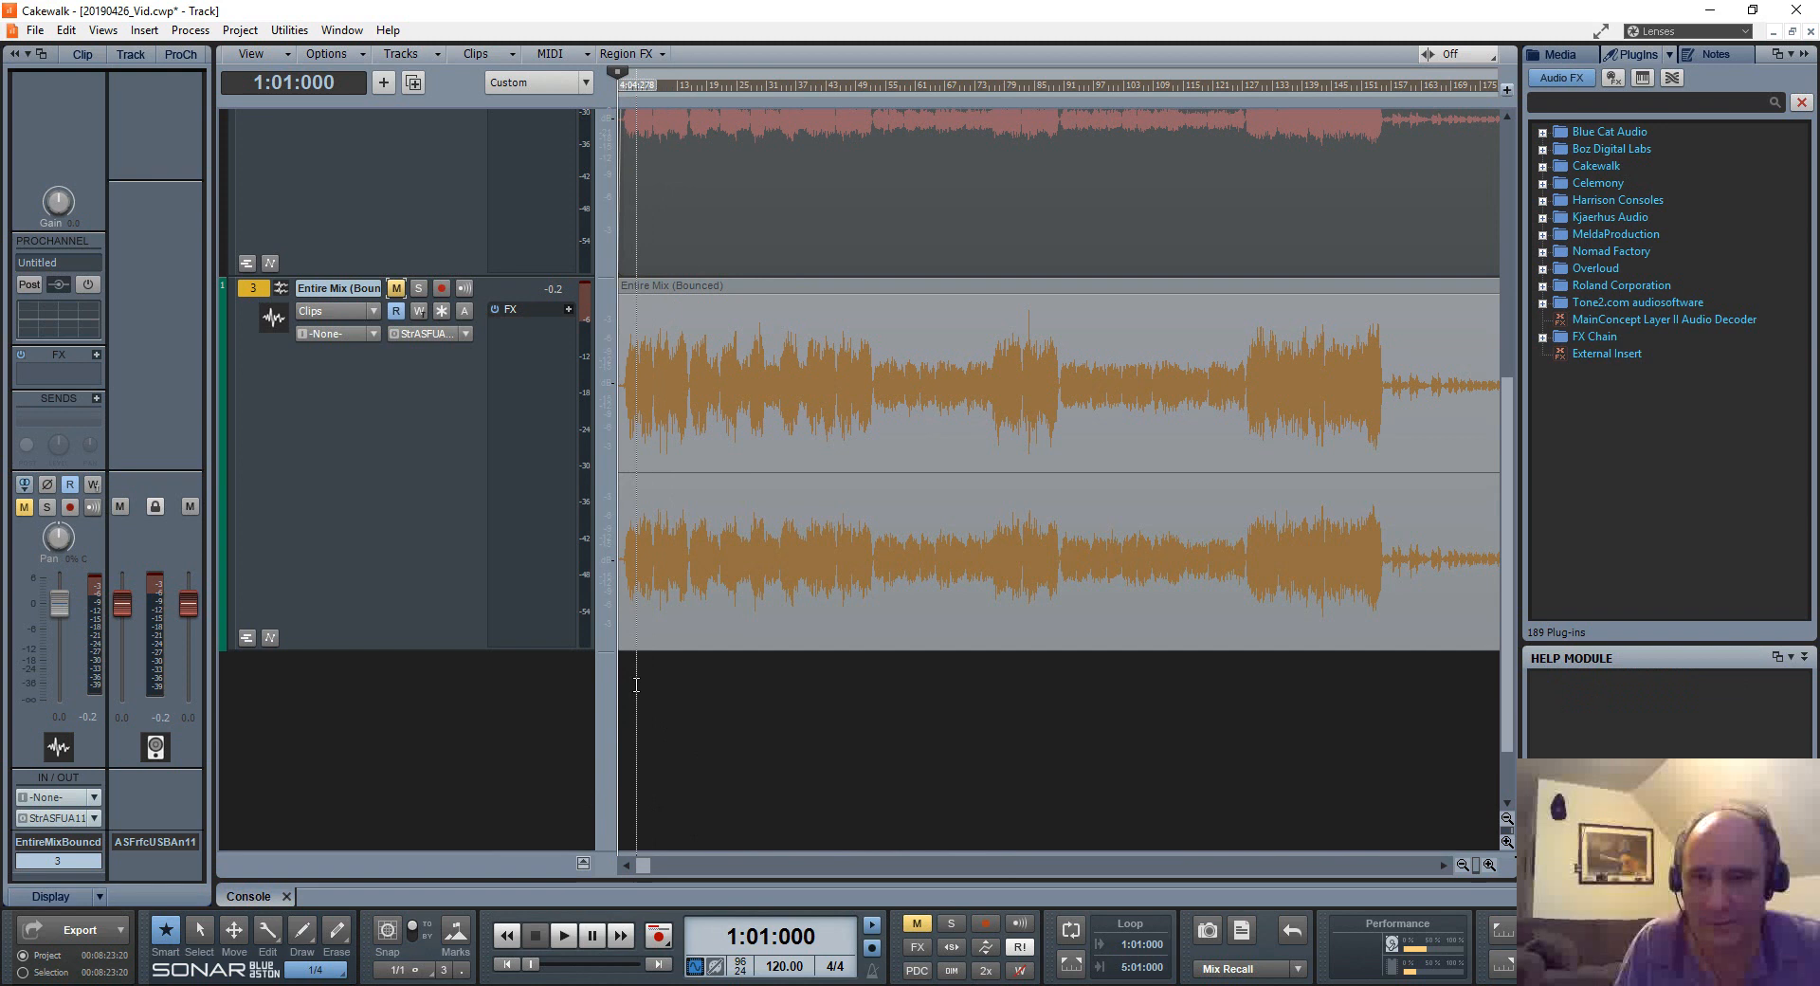
key(space)
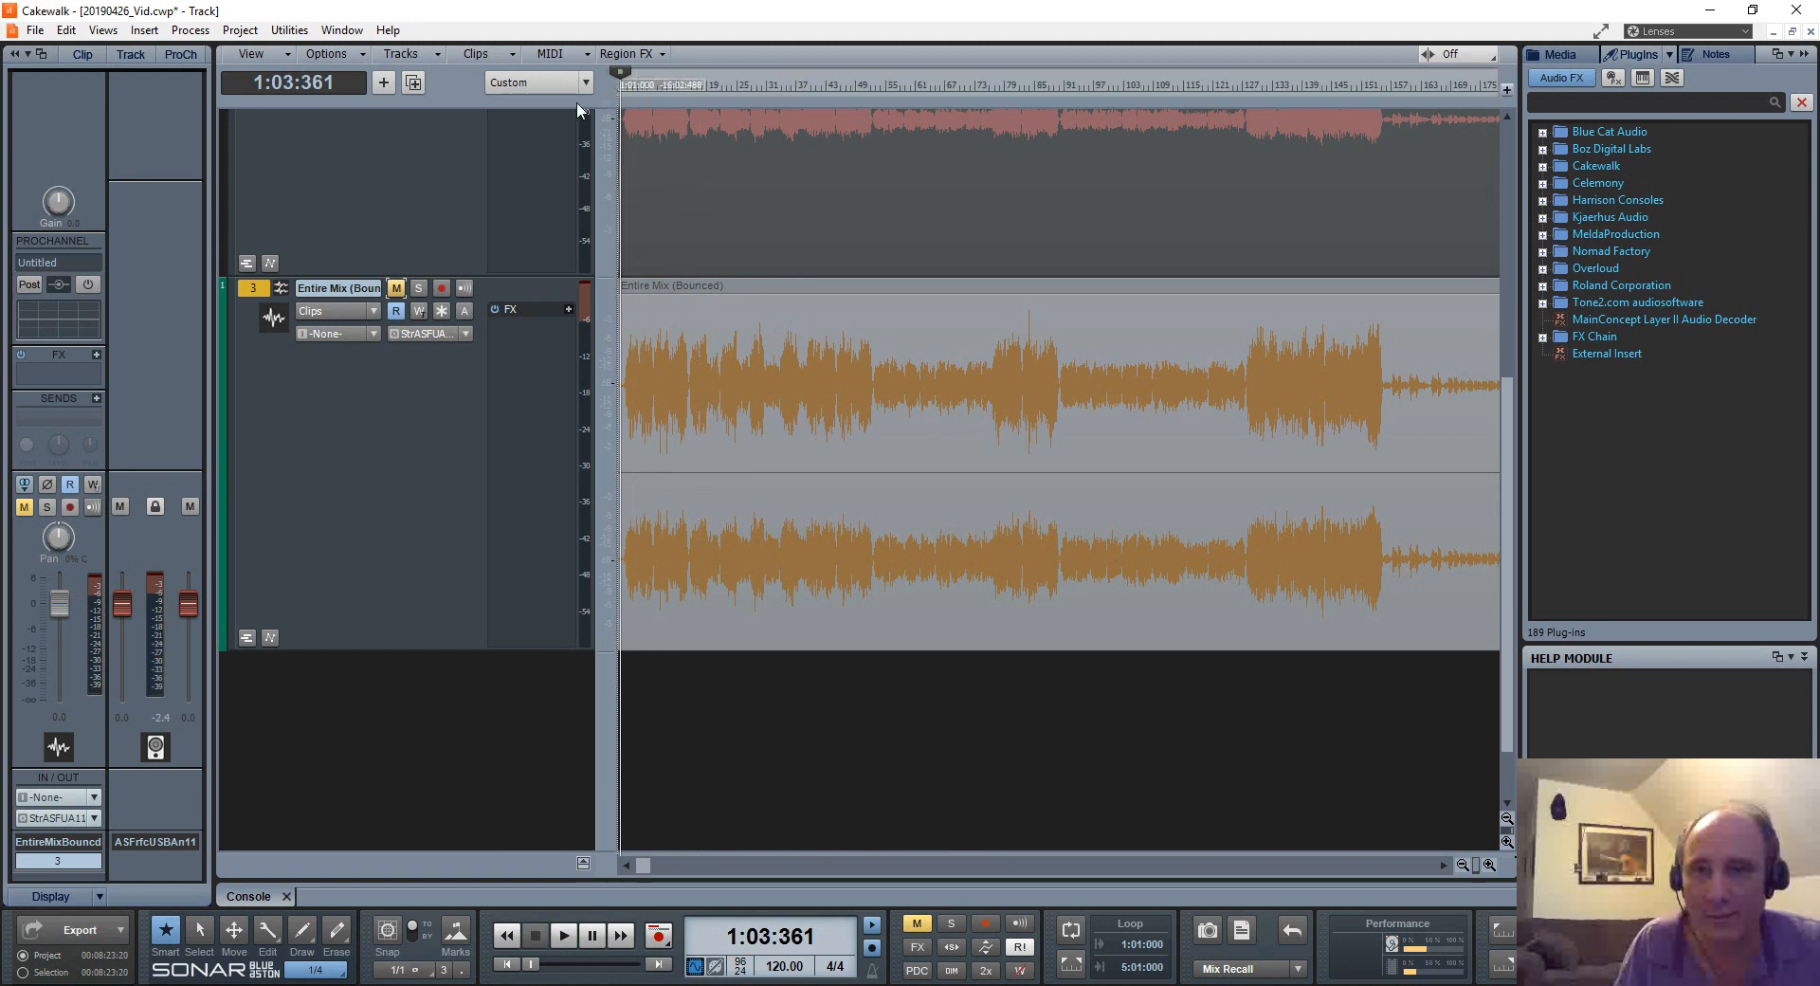
Step: Bounce the range 1:1:0 to 17:3:488 as a stereo Entire Mix with Triangular dithering to a new track, and undo the bounce
drag(622, 85, 701, 85)
key(ctrl+alt+b)
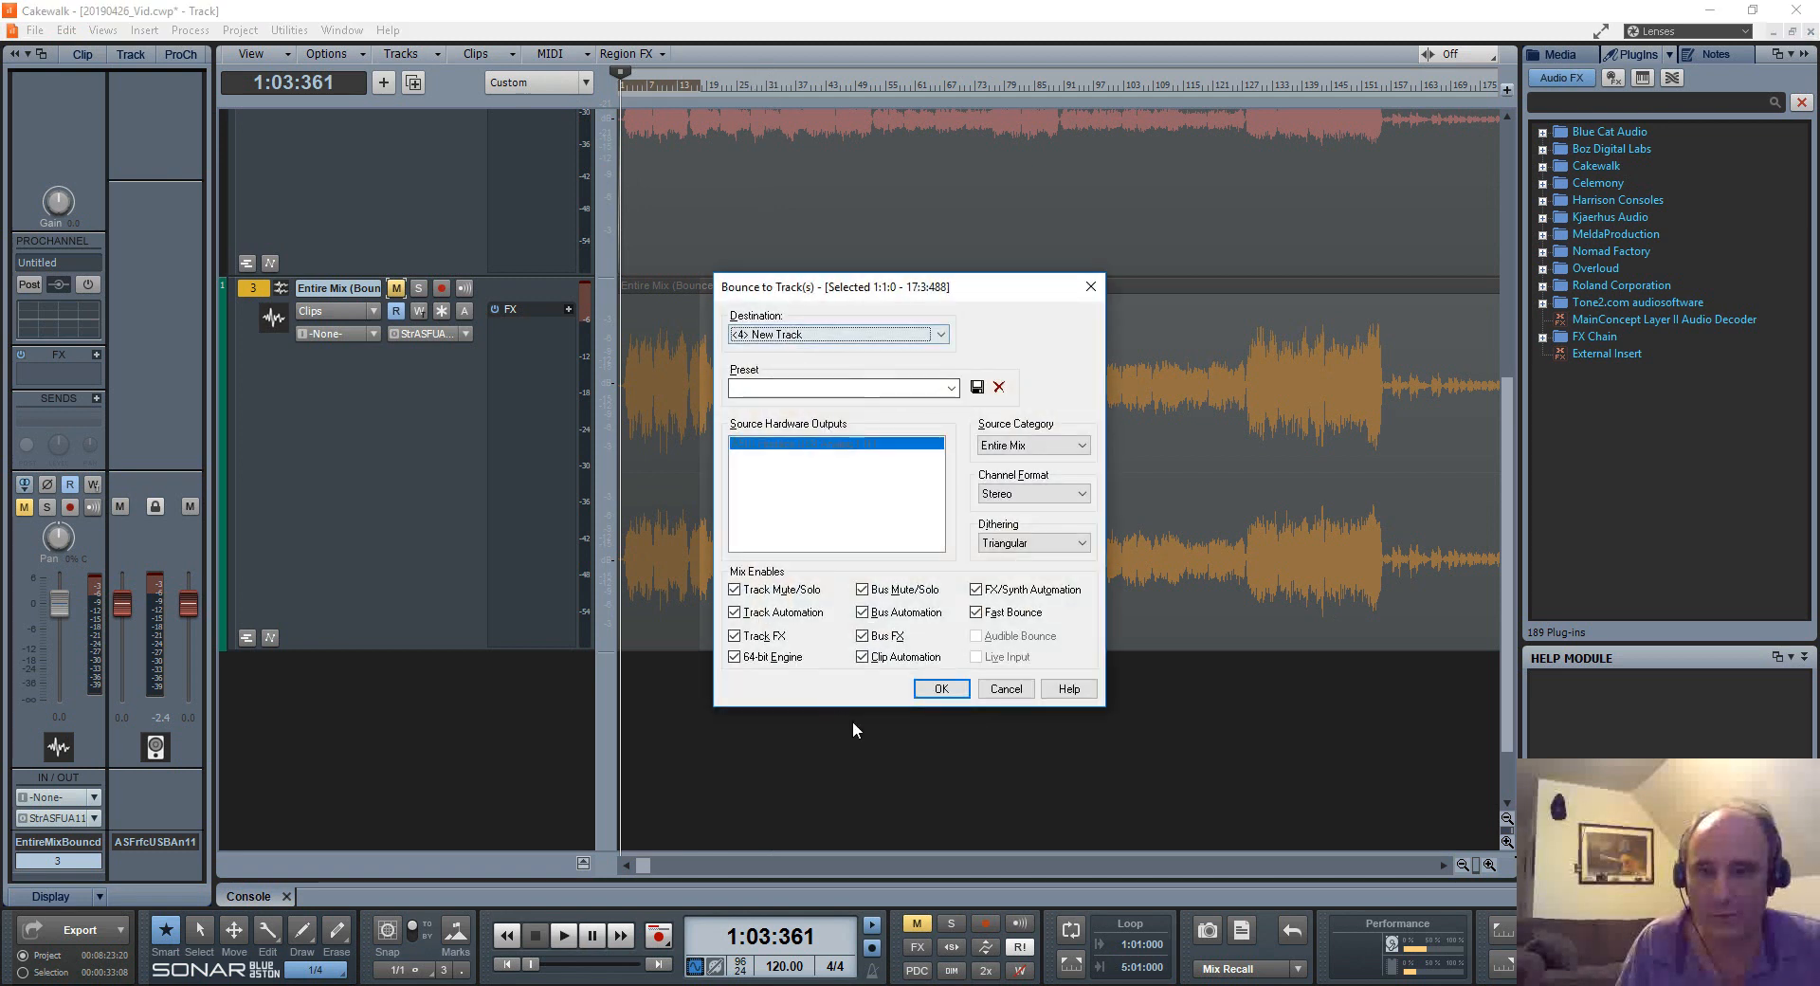
click(941, 688)
scroll(743, 754, down, 1)
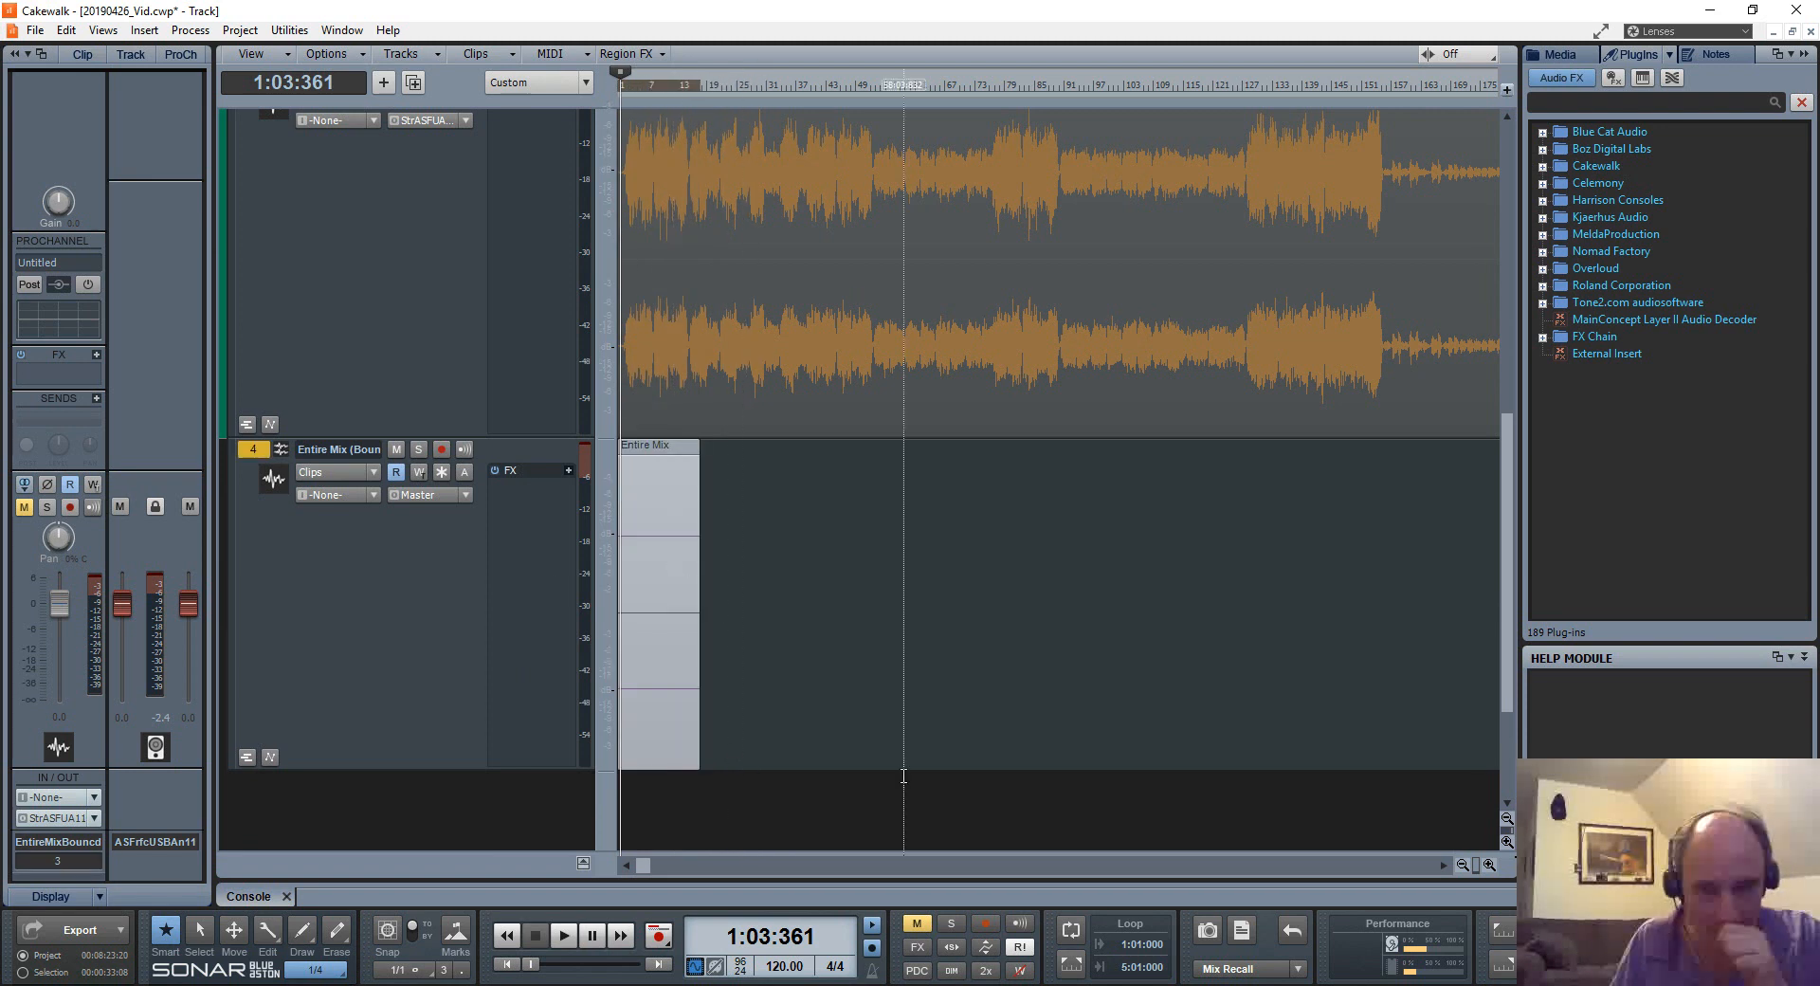
key(ctrl+z)
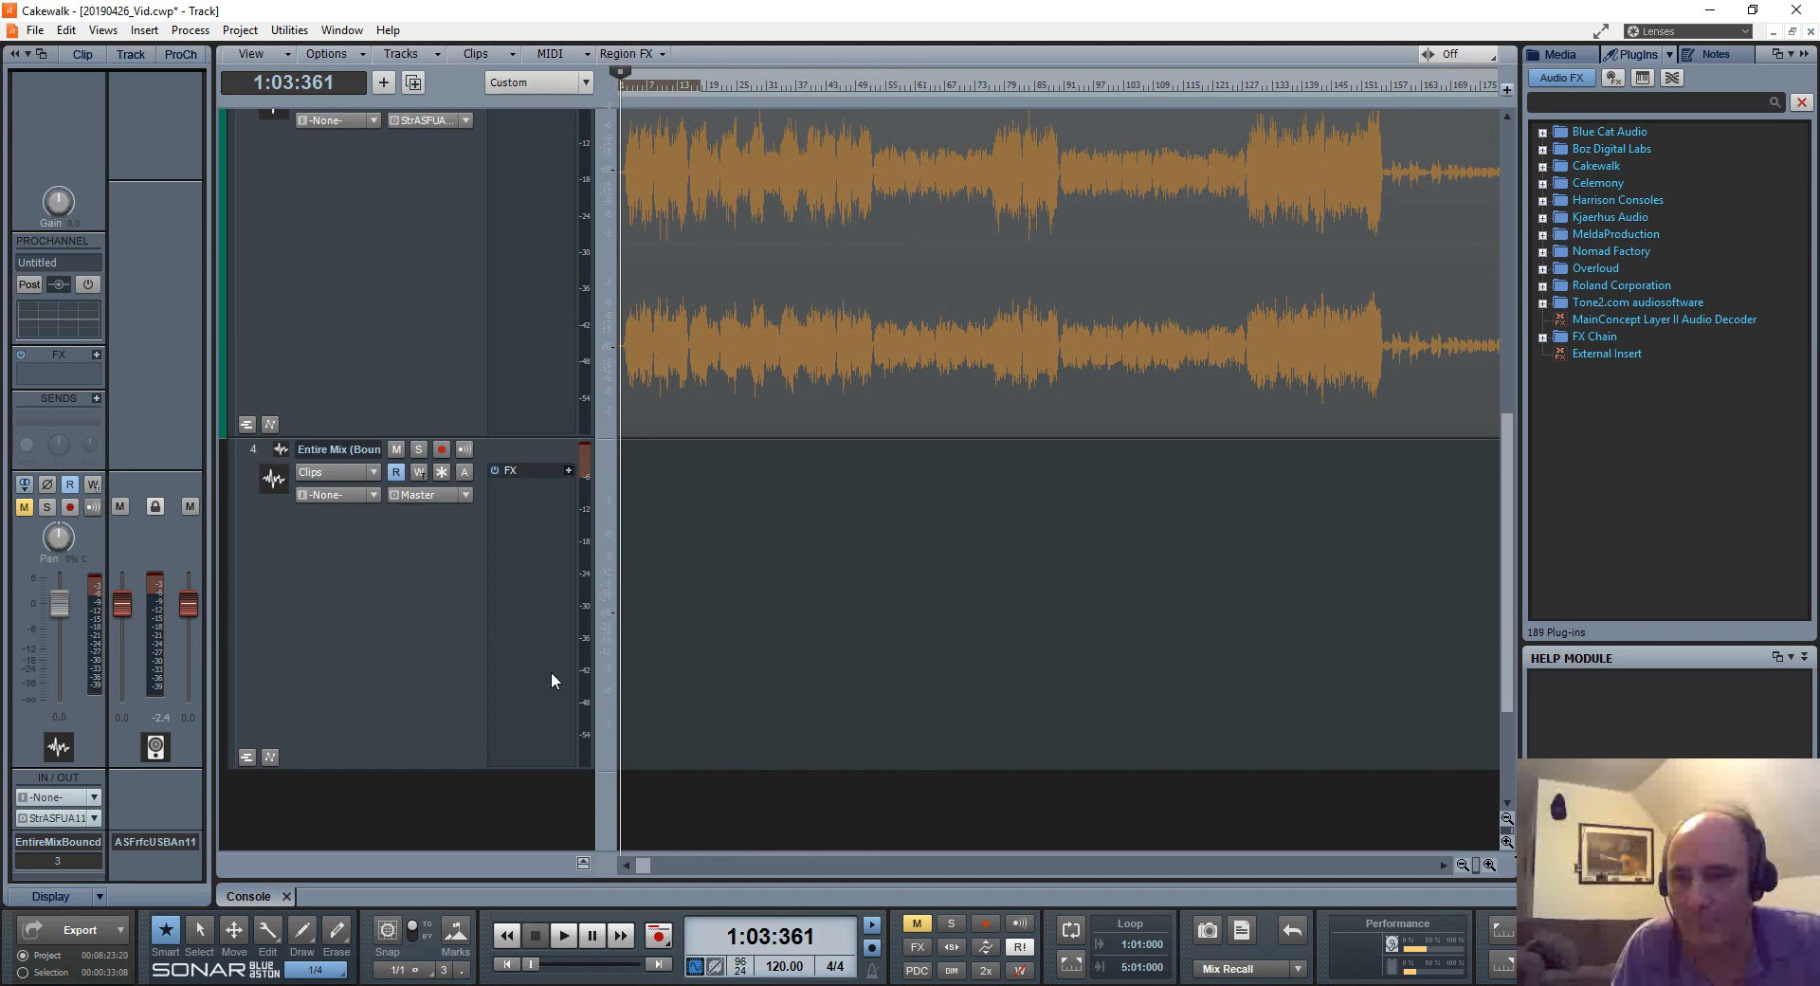
Step: Show and enlarge the bus area, expand the Metronome bus strip, and route its output to a new aux track
key(b)
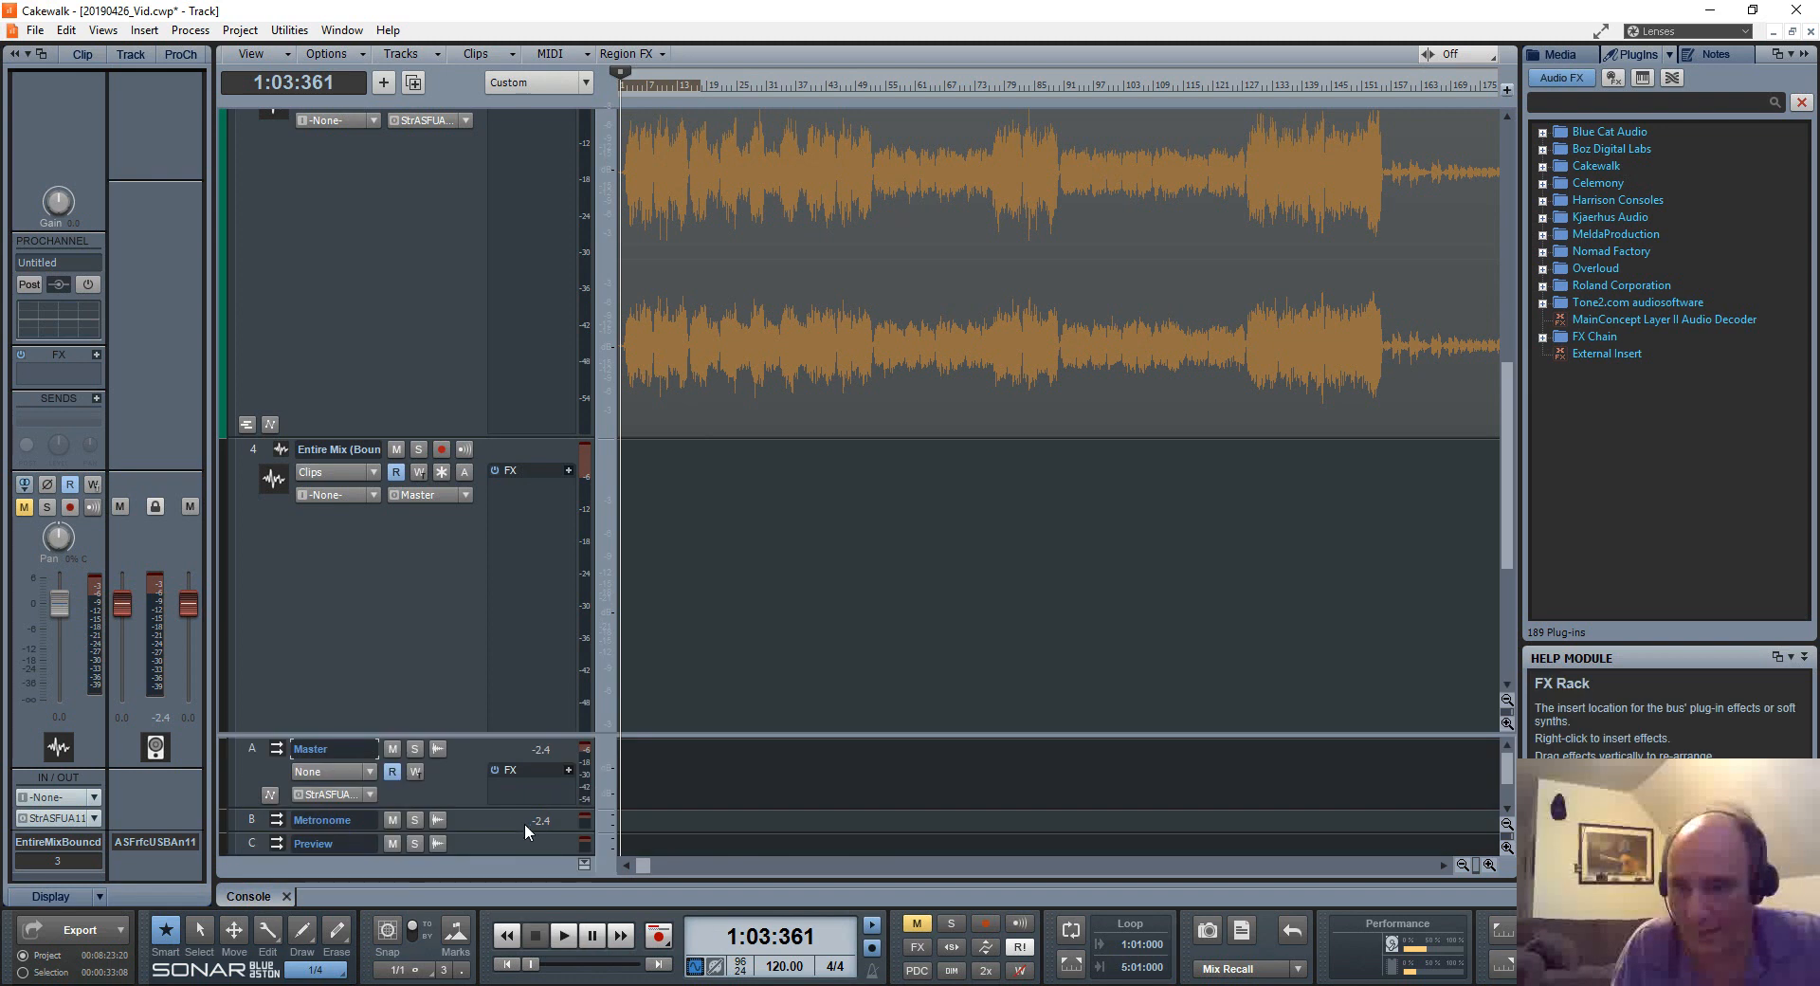
drag(495, 732, 495, 646)
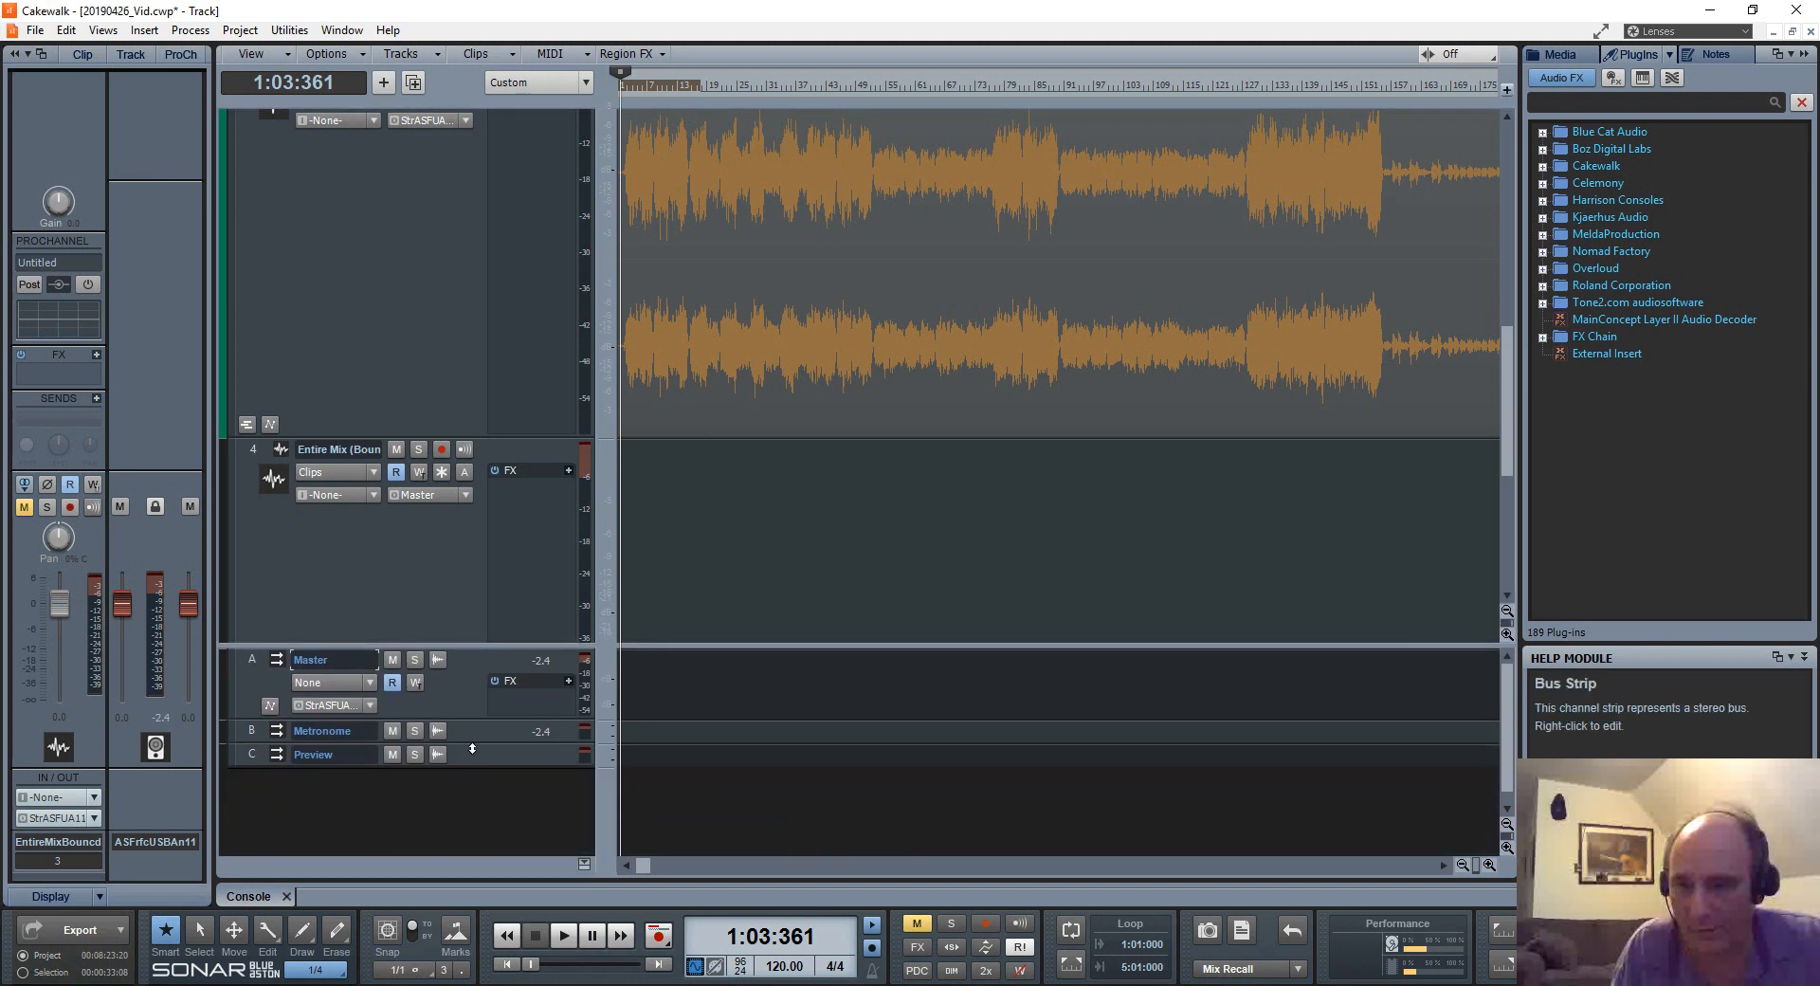
drag(472, 742, 473, 804)
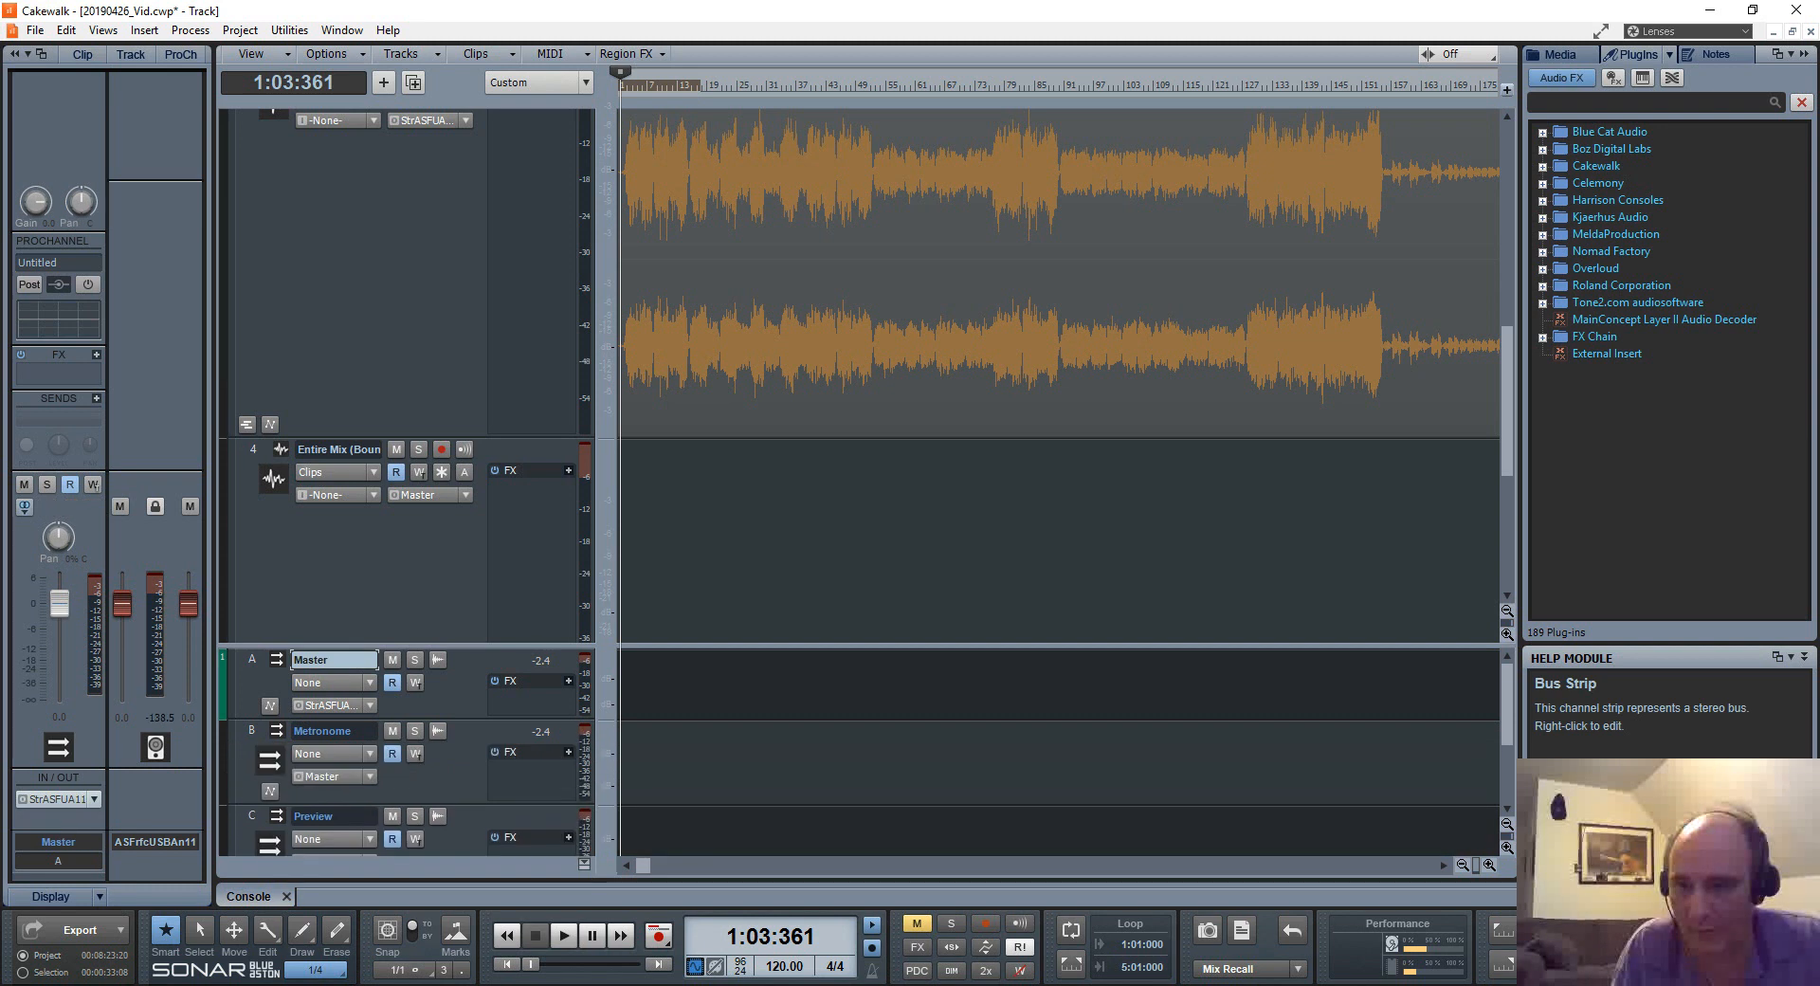
click(358, 776)
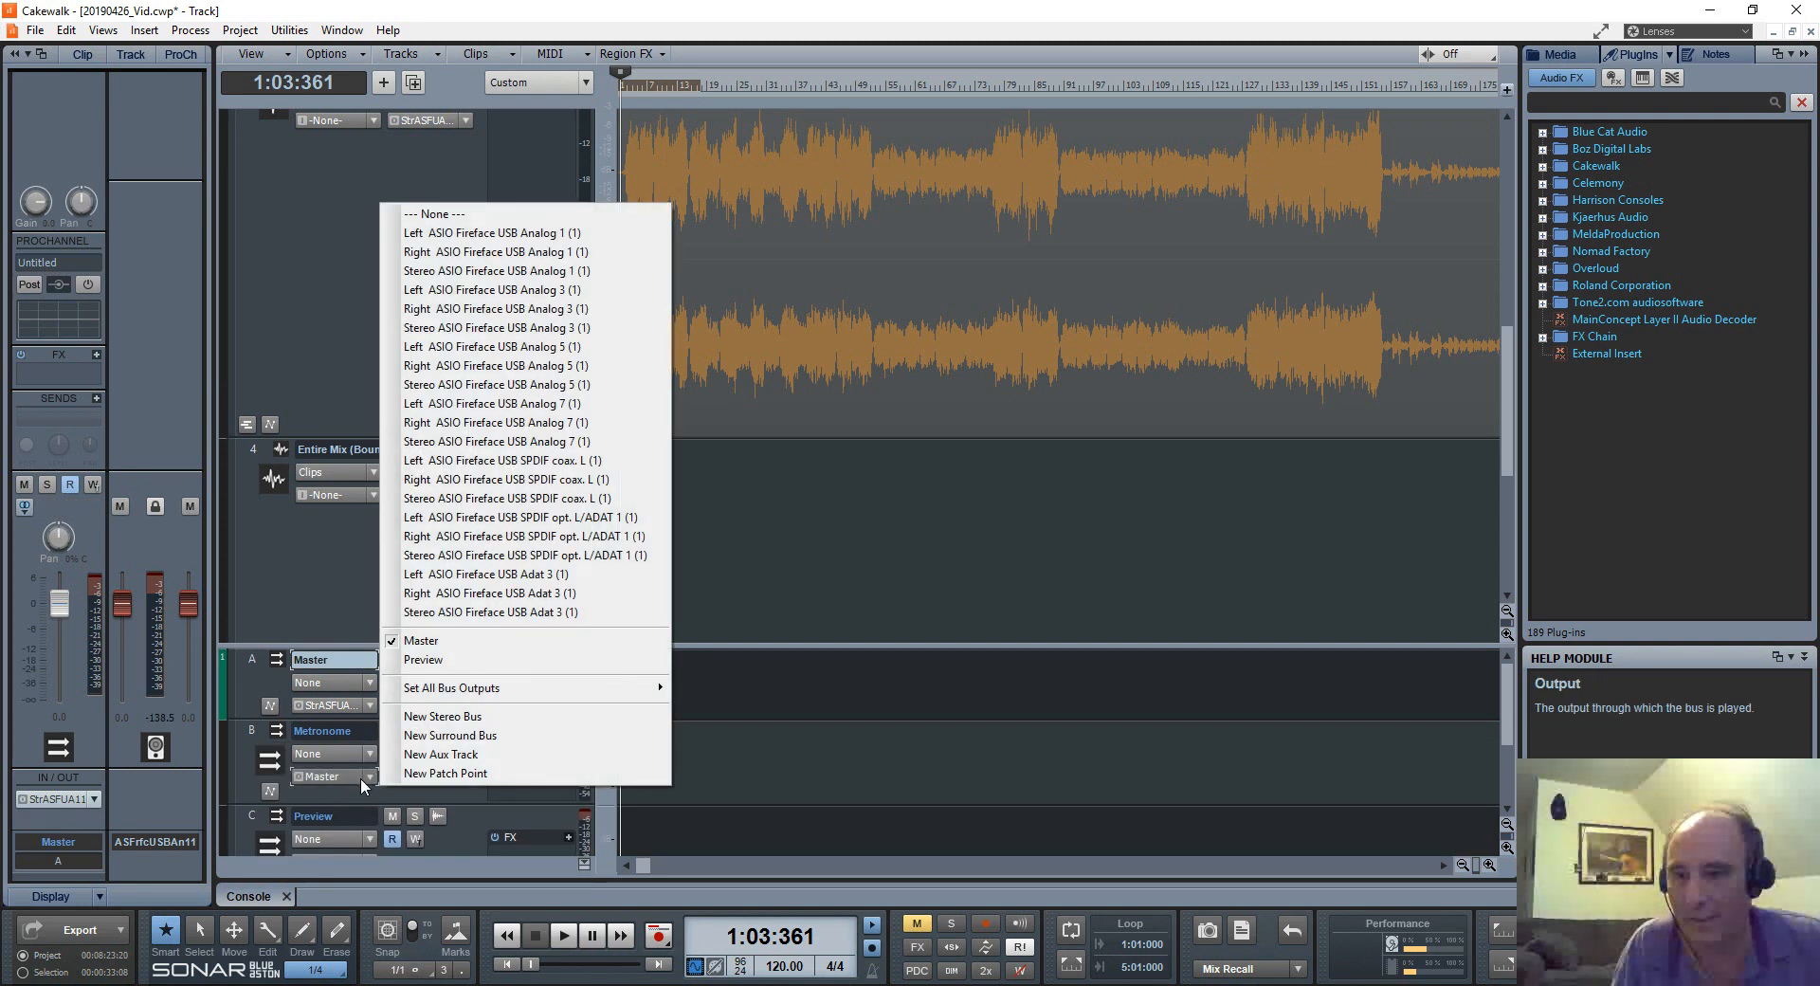
click(413, 756)
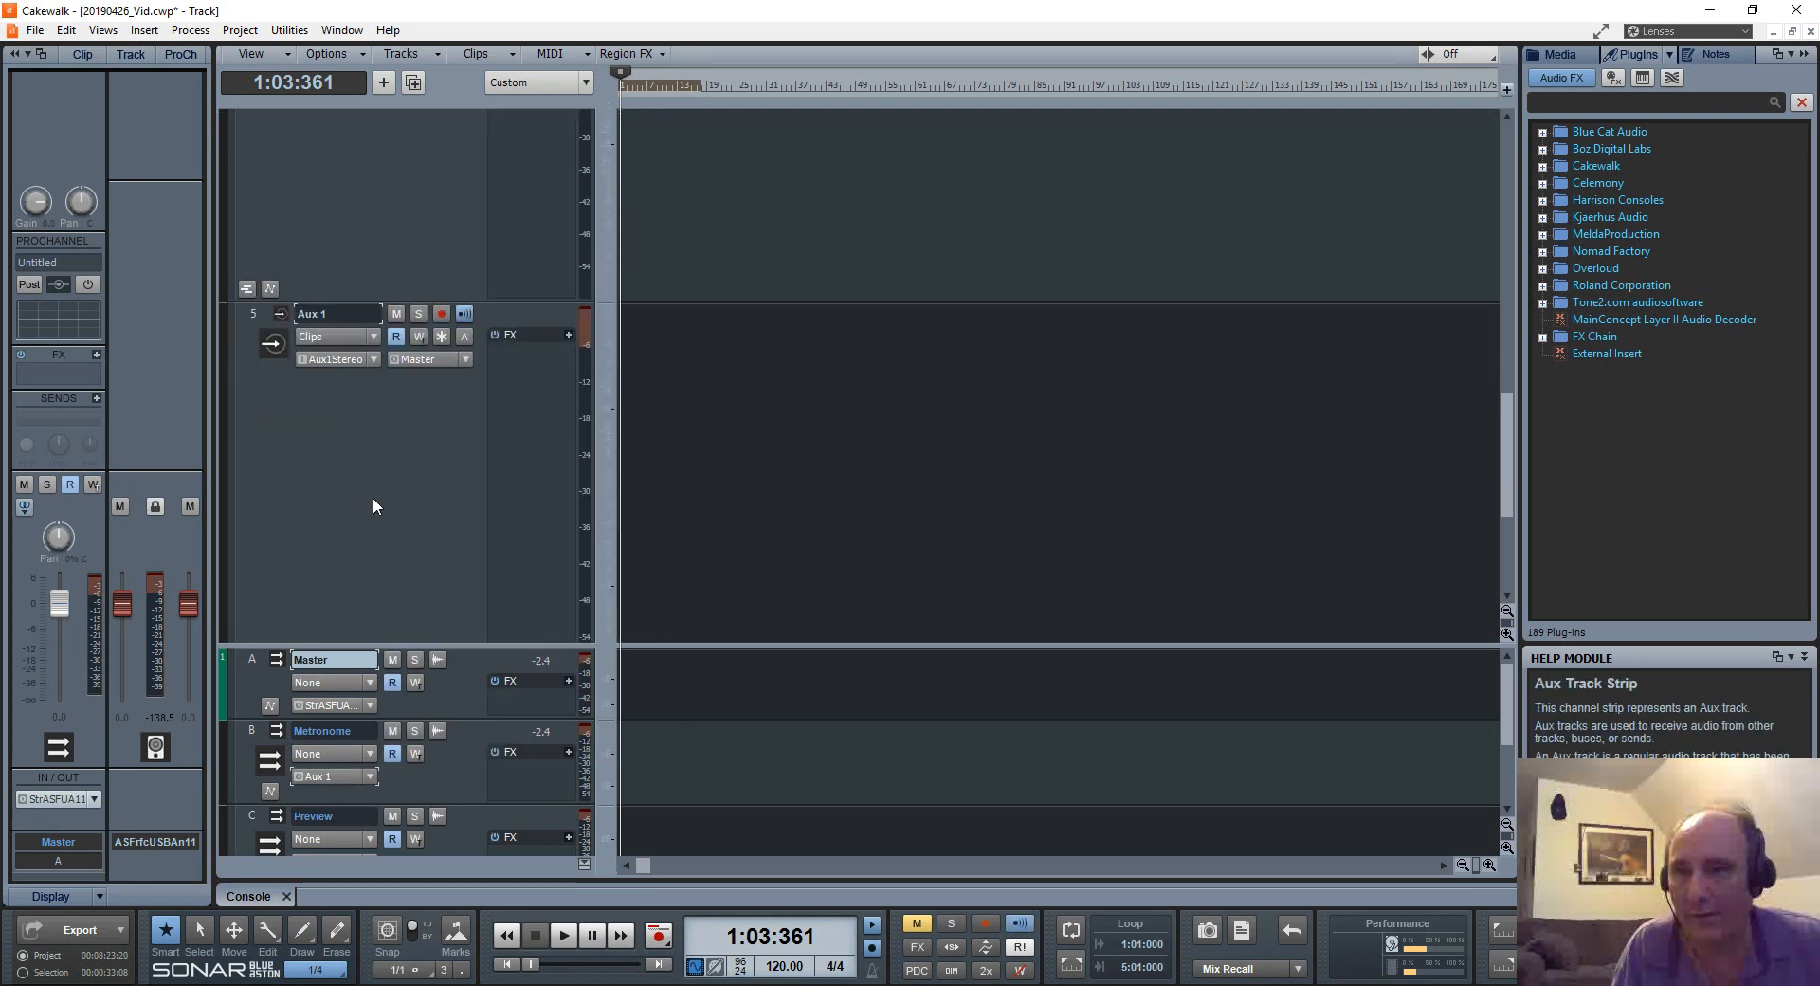
Step: Turn off input echo on Aux 1, arm it, and record the metronome from the project start to about 4:04:161
click(464, 314)
click(443, 314)
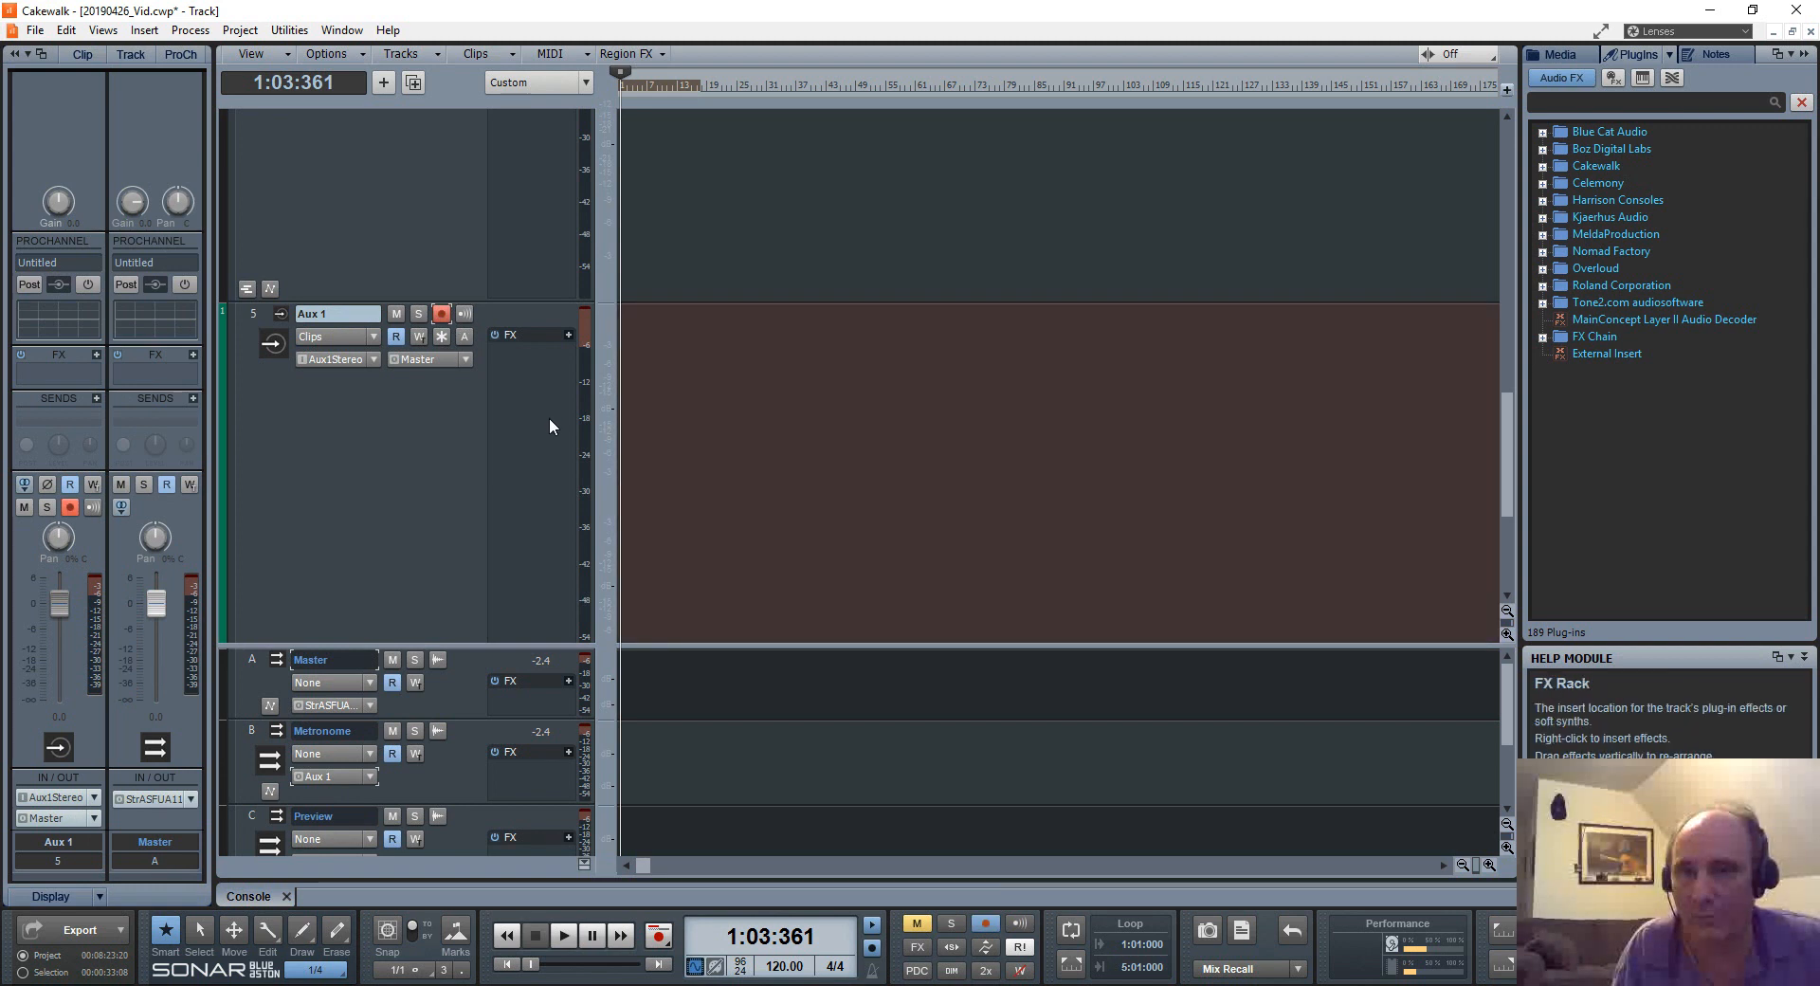
key(w)
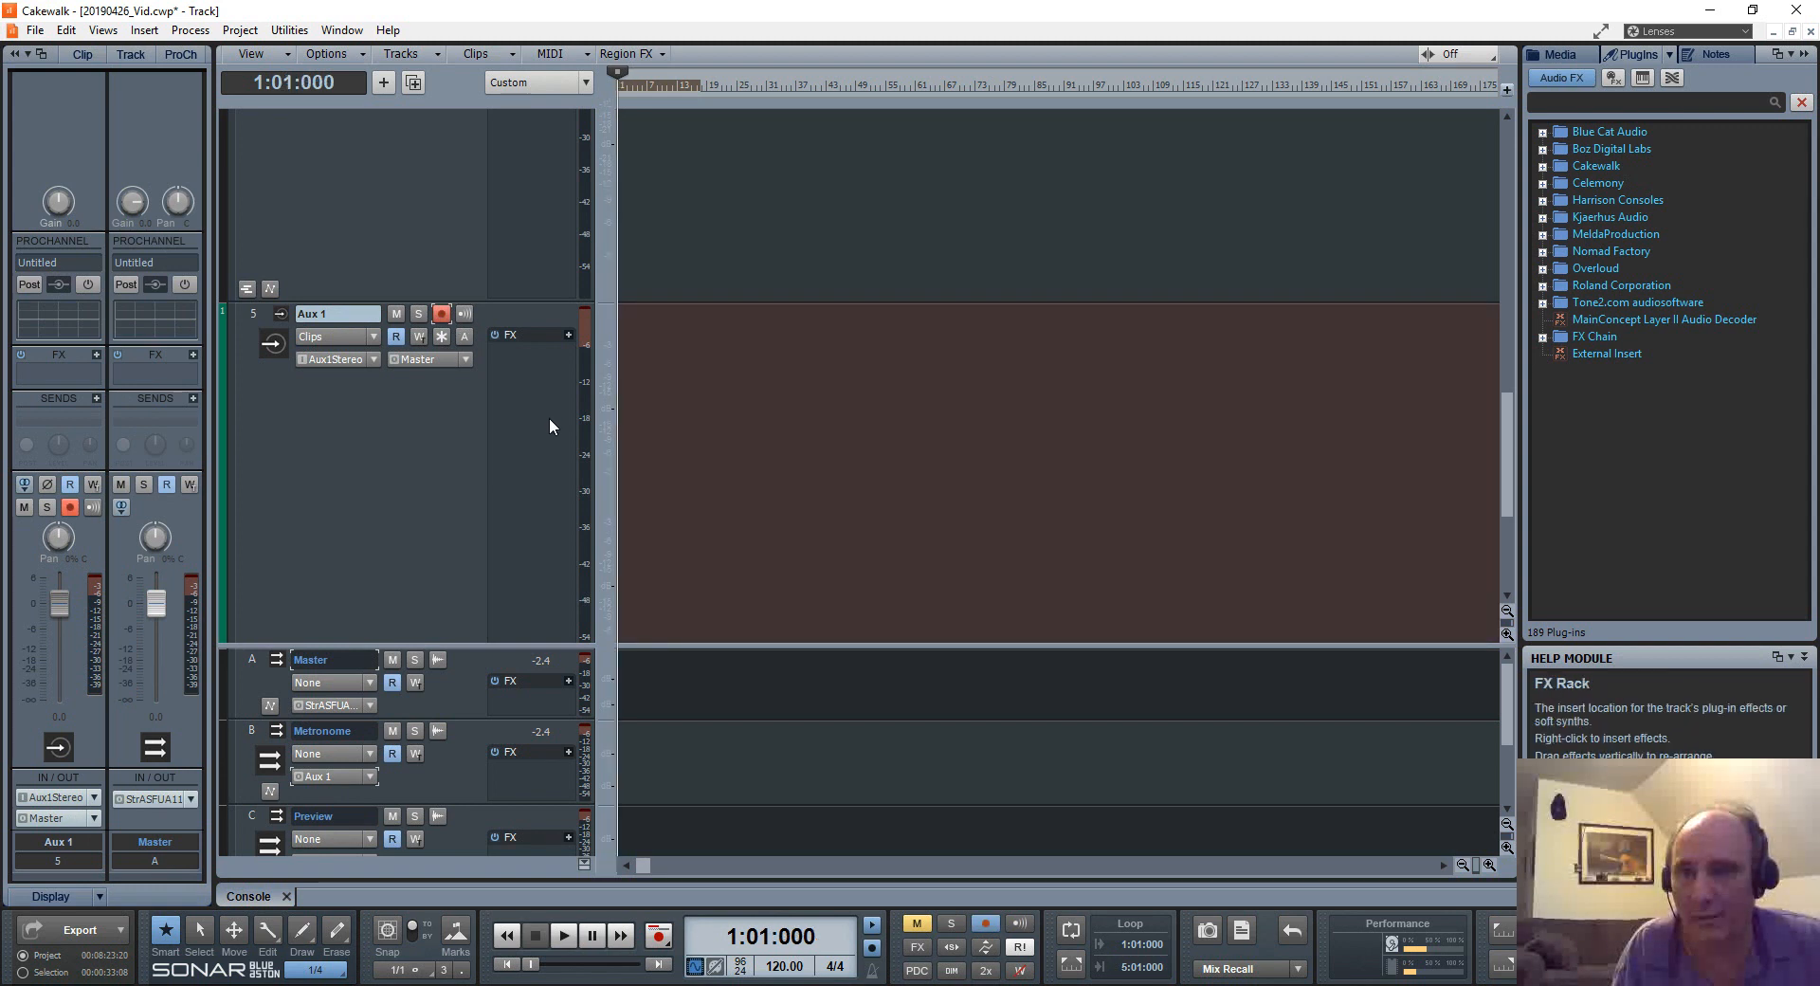
key(space)
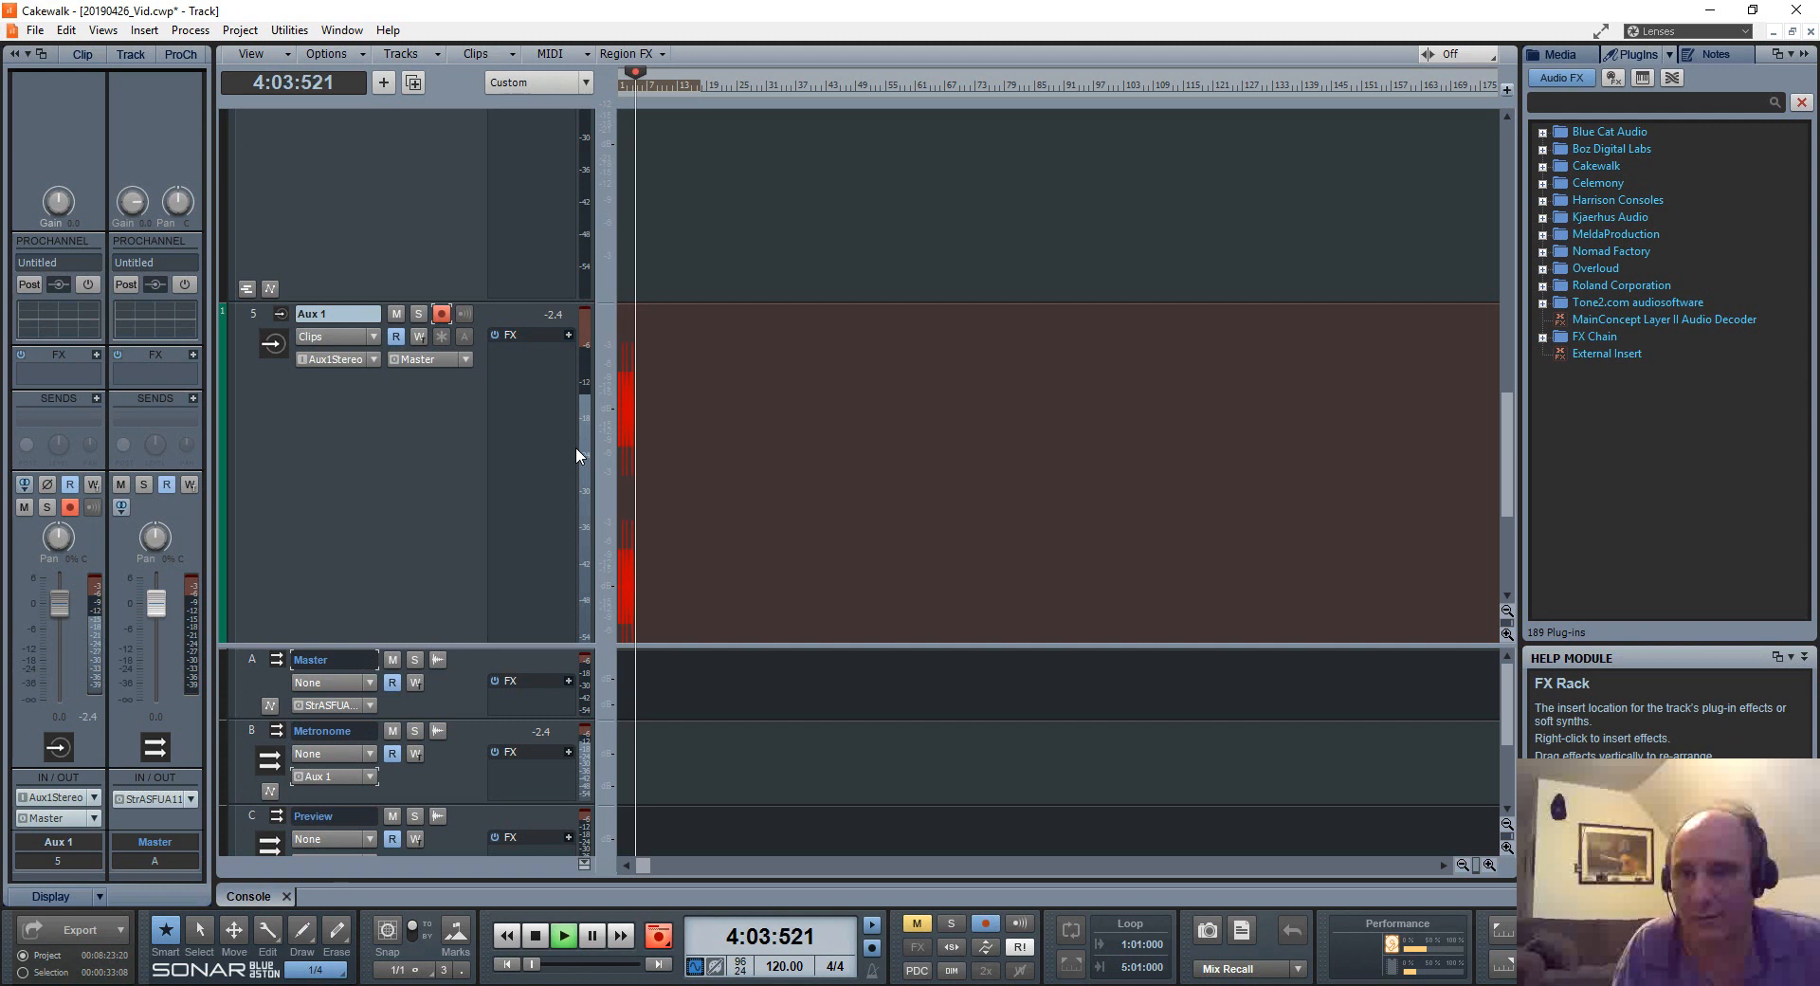
key(space)
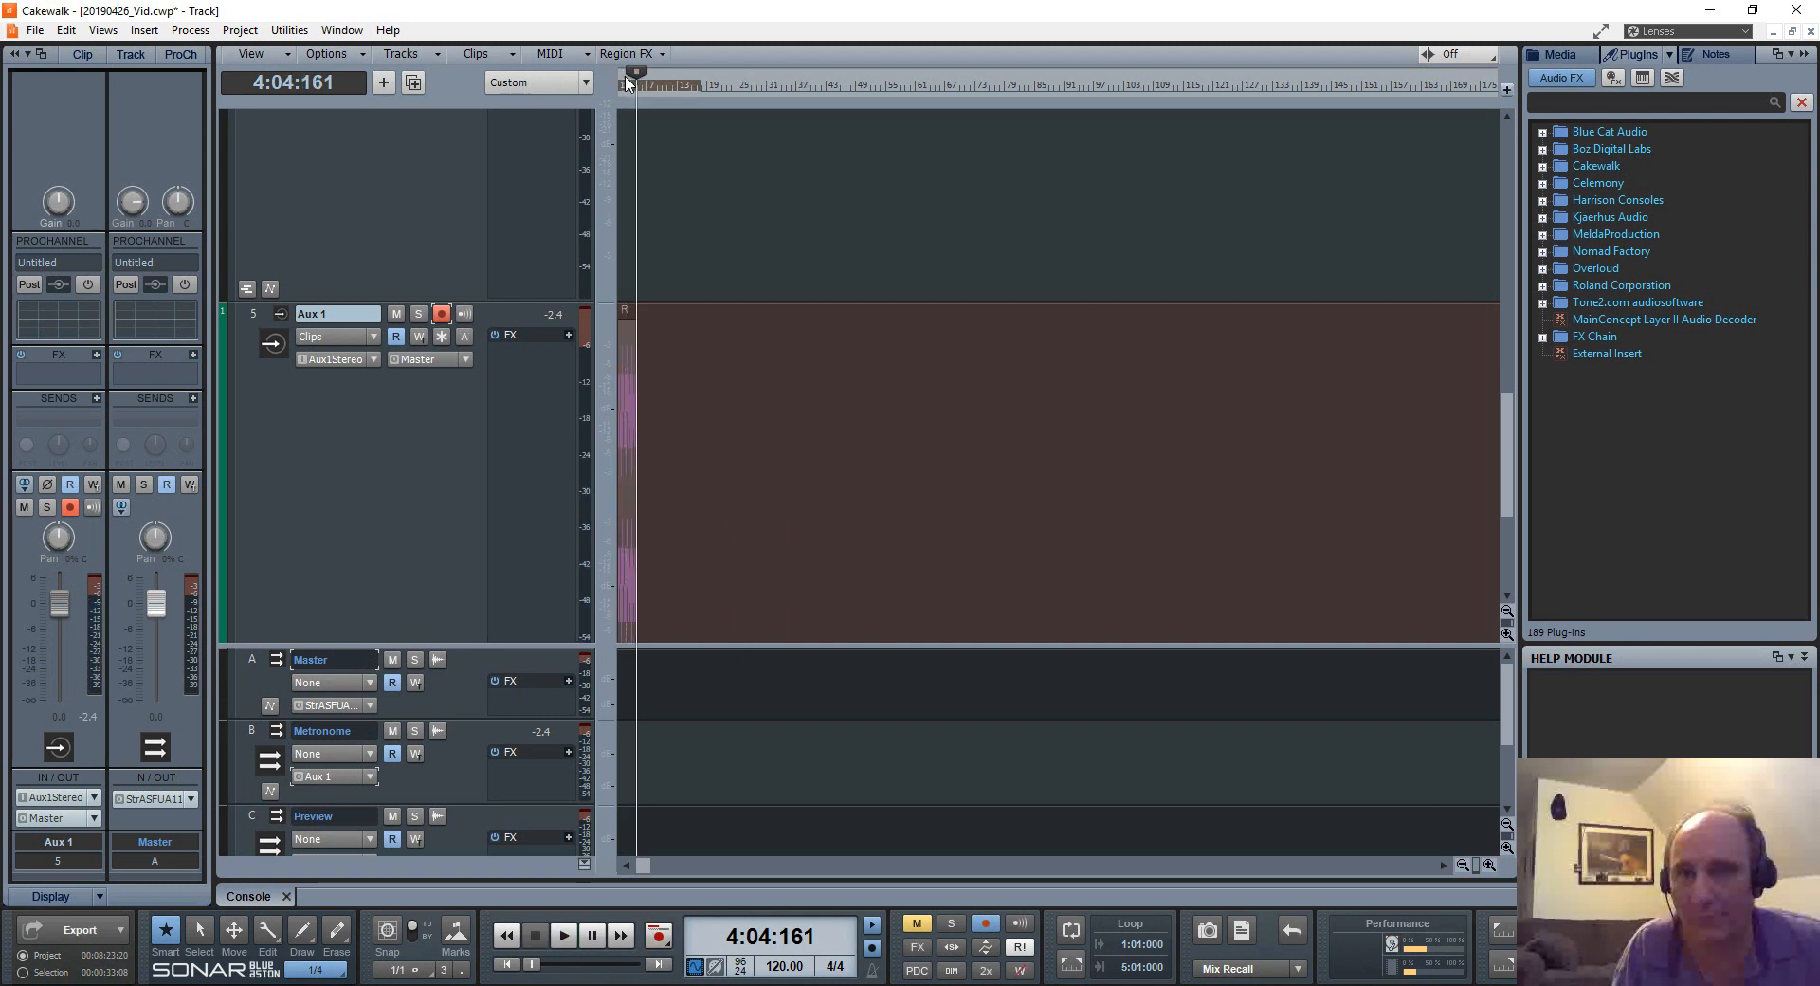
Step: Inspect the recorded metronome clip on Aux 1 up close and delete it
drag(674, 64, 690, 414)
drag(782, 467, 681, 458)
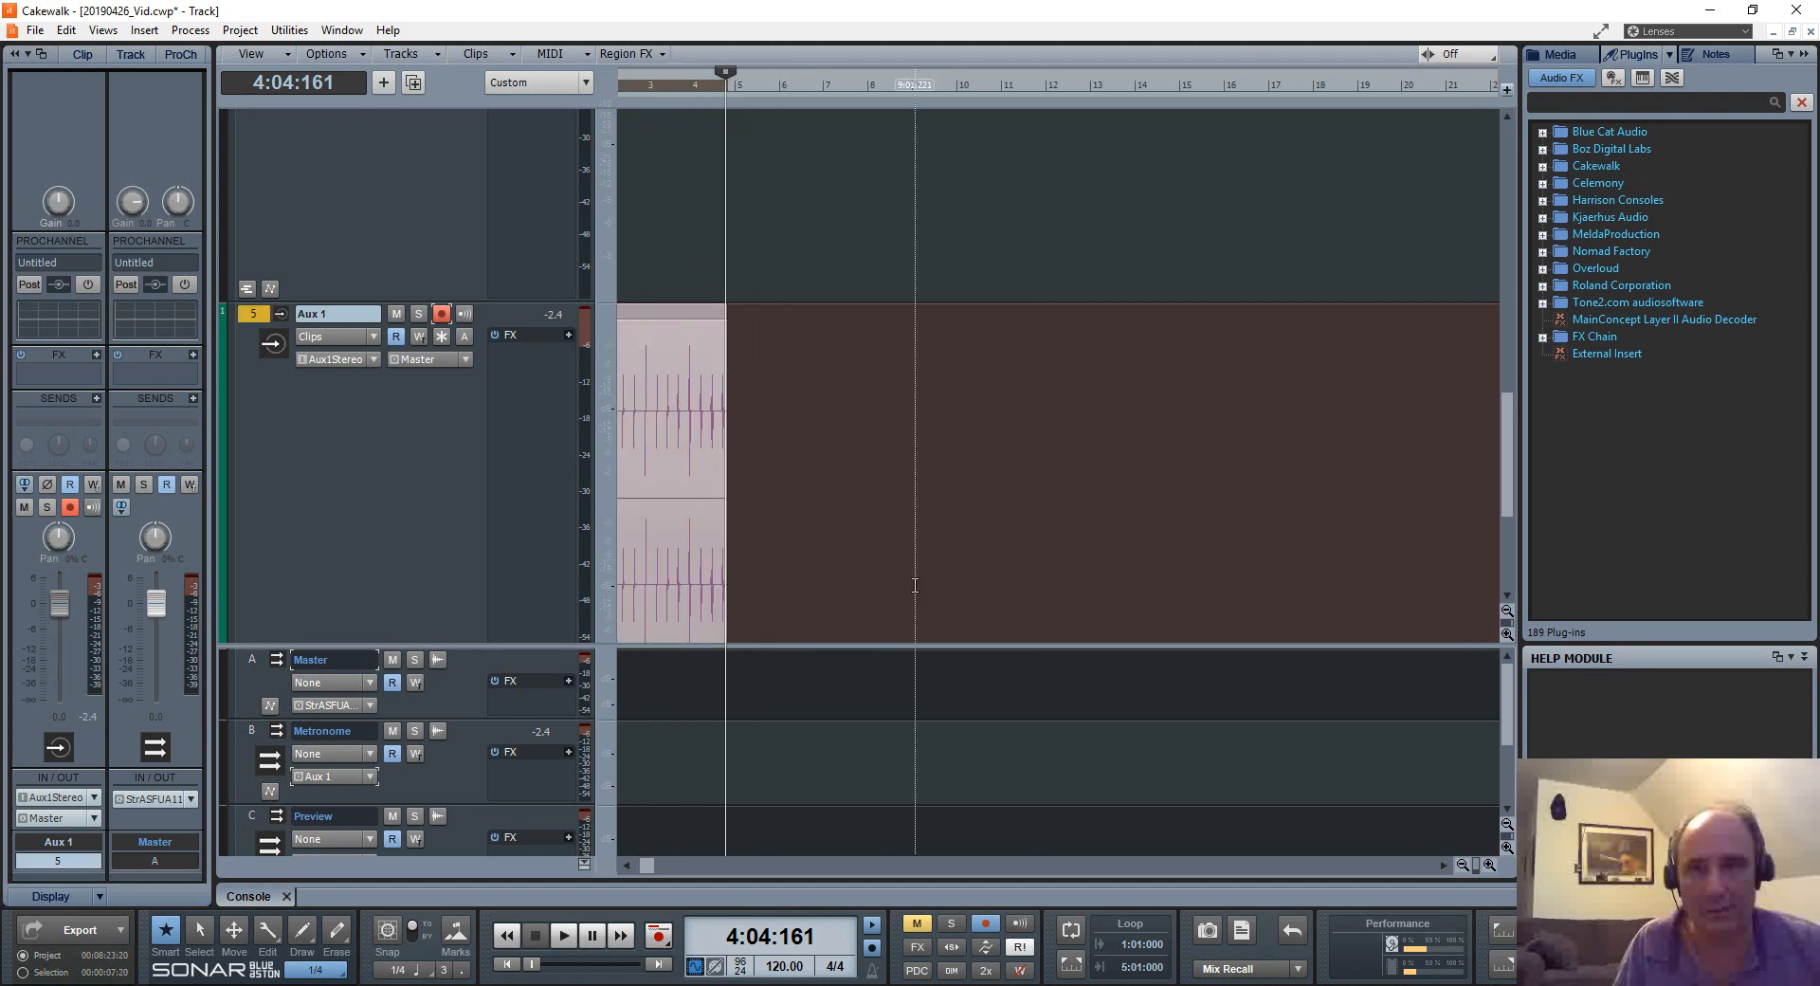
key(Delete)
Step: Try to bounce Aux 1 from 1:1:0 to 12:3:694 as a stereo Entire Mix to a new track, and return to the project start
drag(1077, 99, 383, 114)
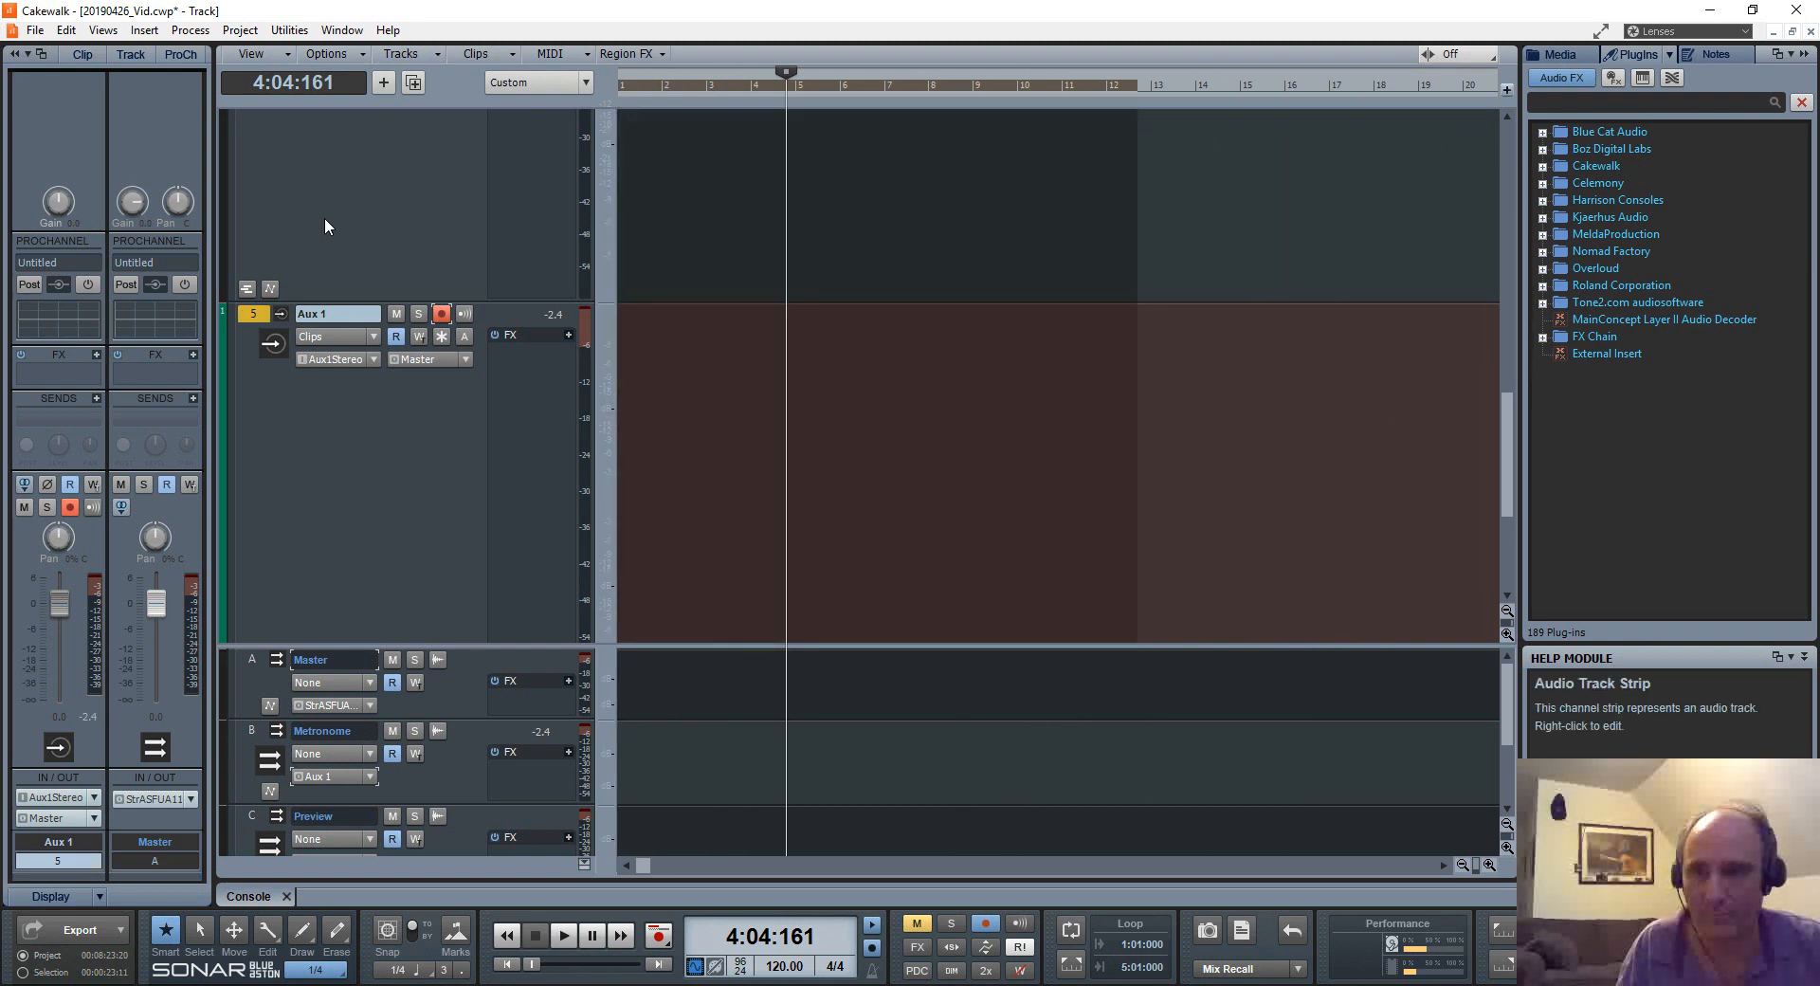
click(251, 315)
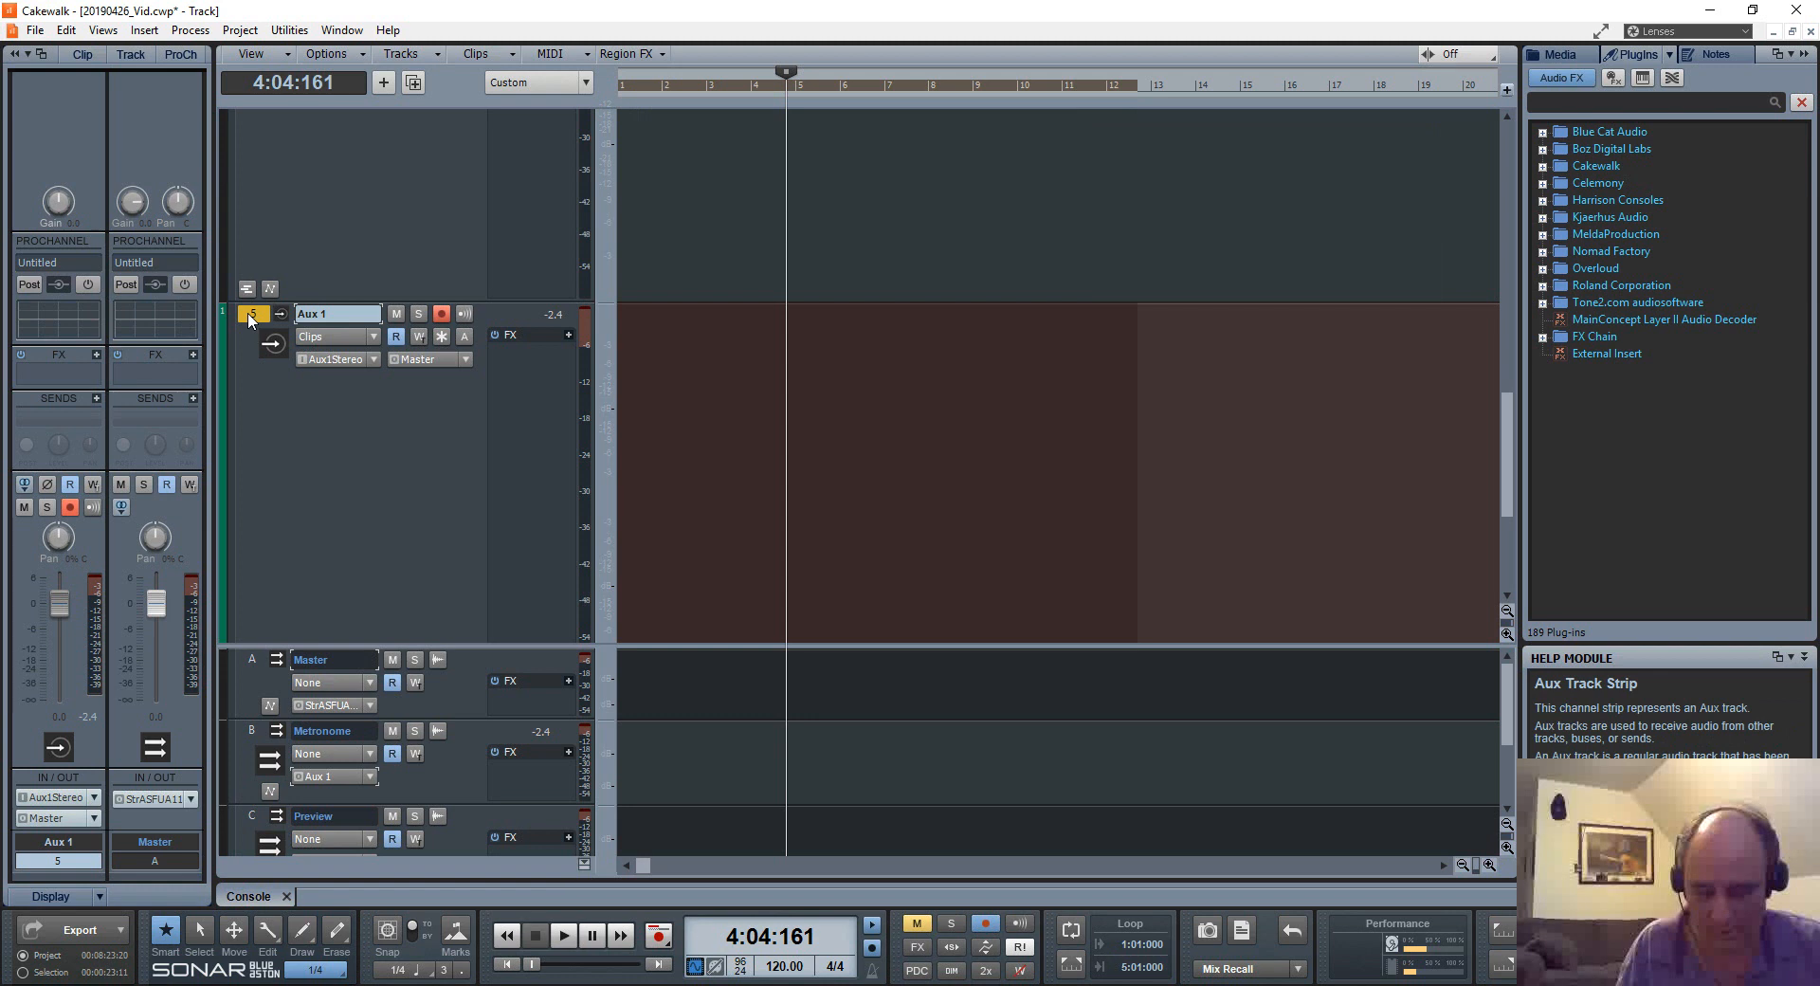
key(ctrl+b)
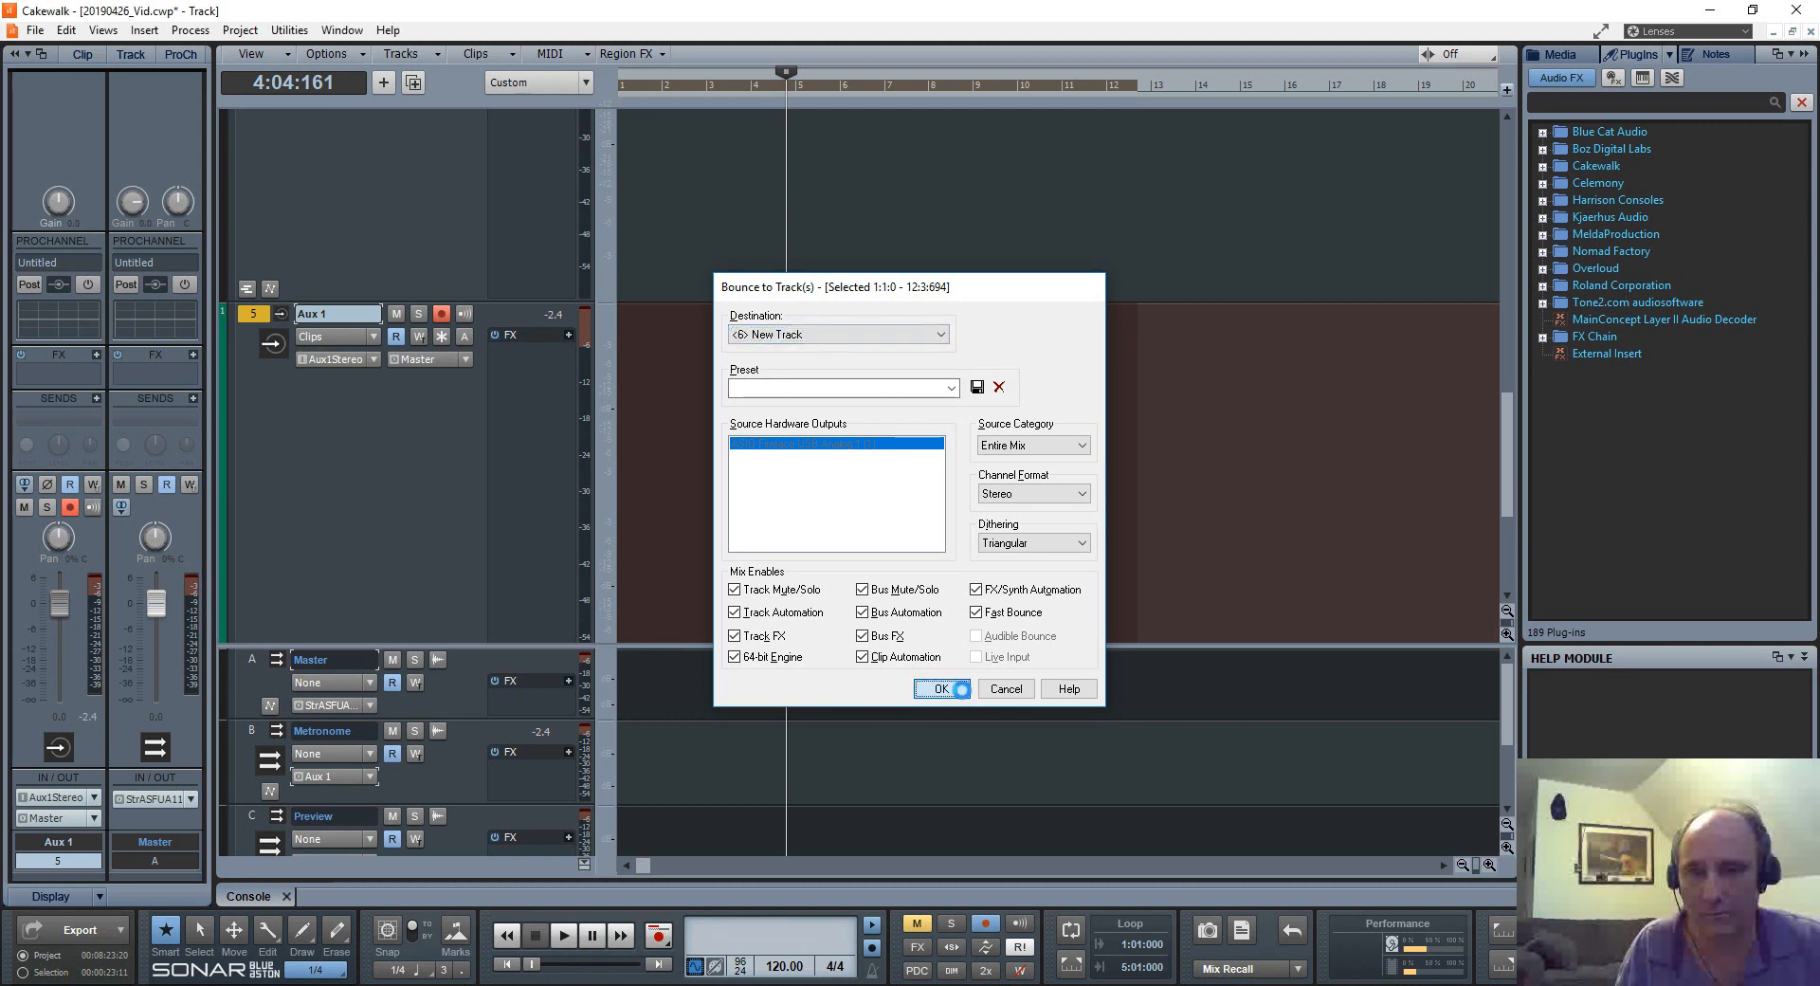
click(934, 689)
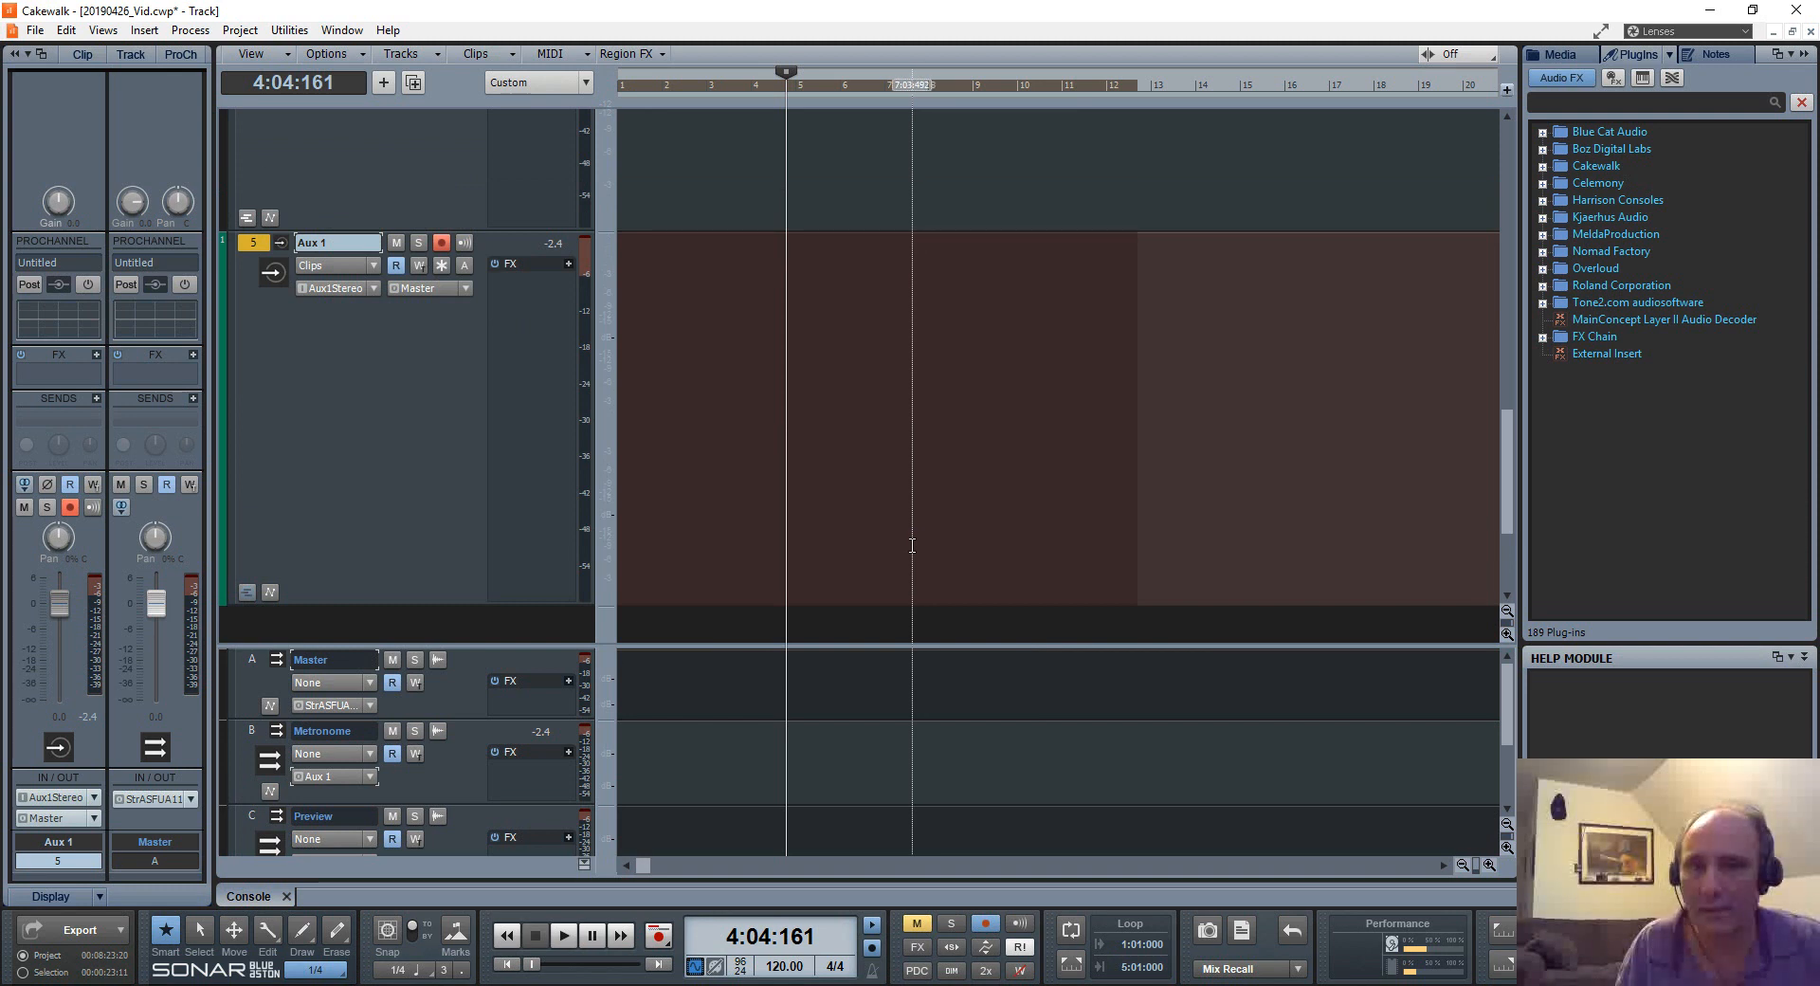
key(w)
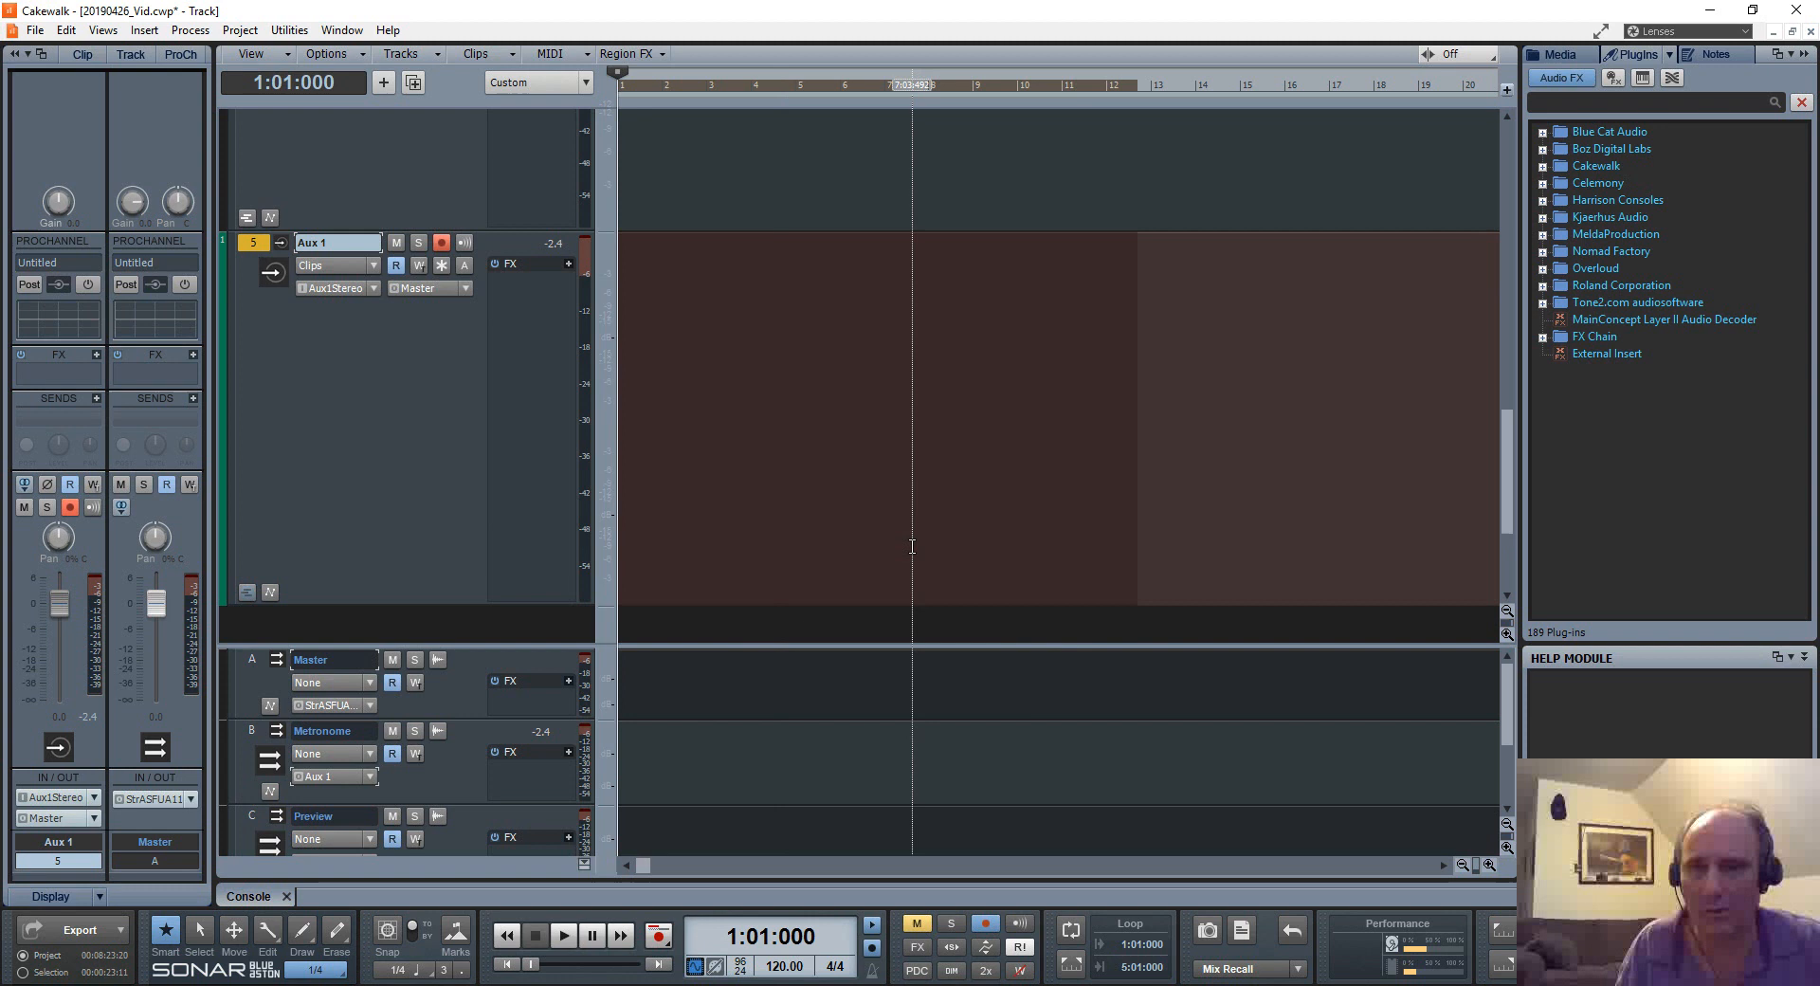
Step: Record the metronome on the armed Aux 1 track from the project start to about 2:04:881
key(space)
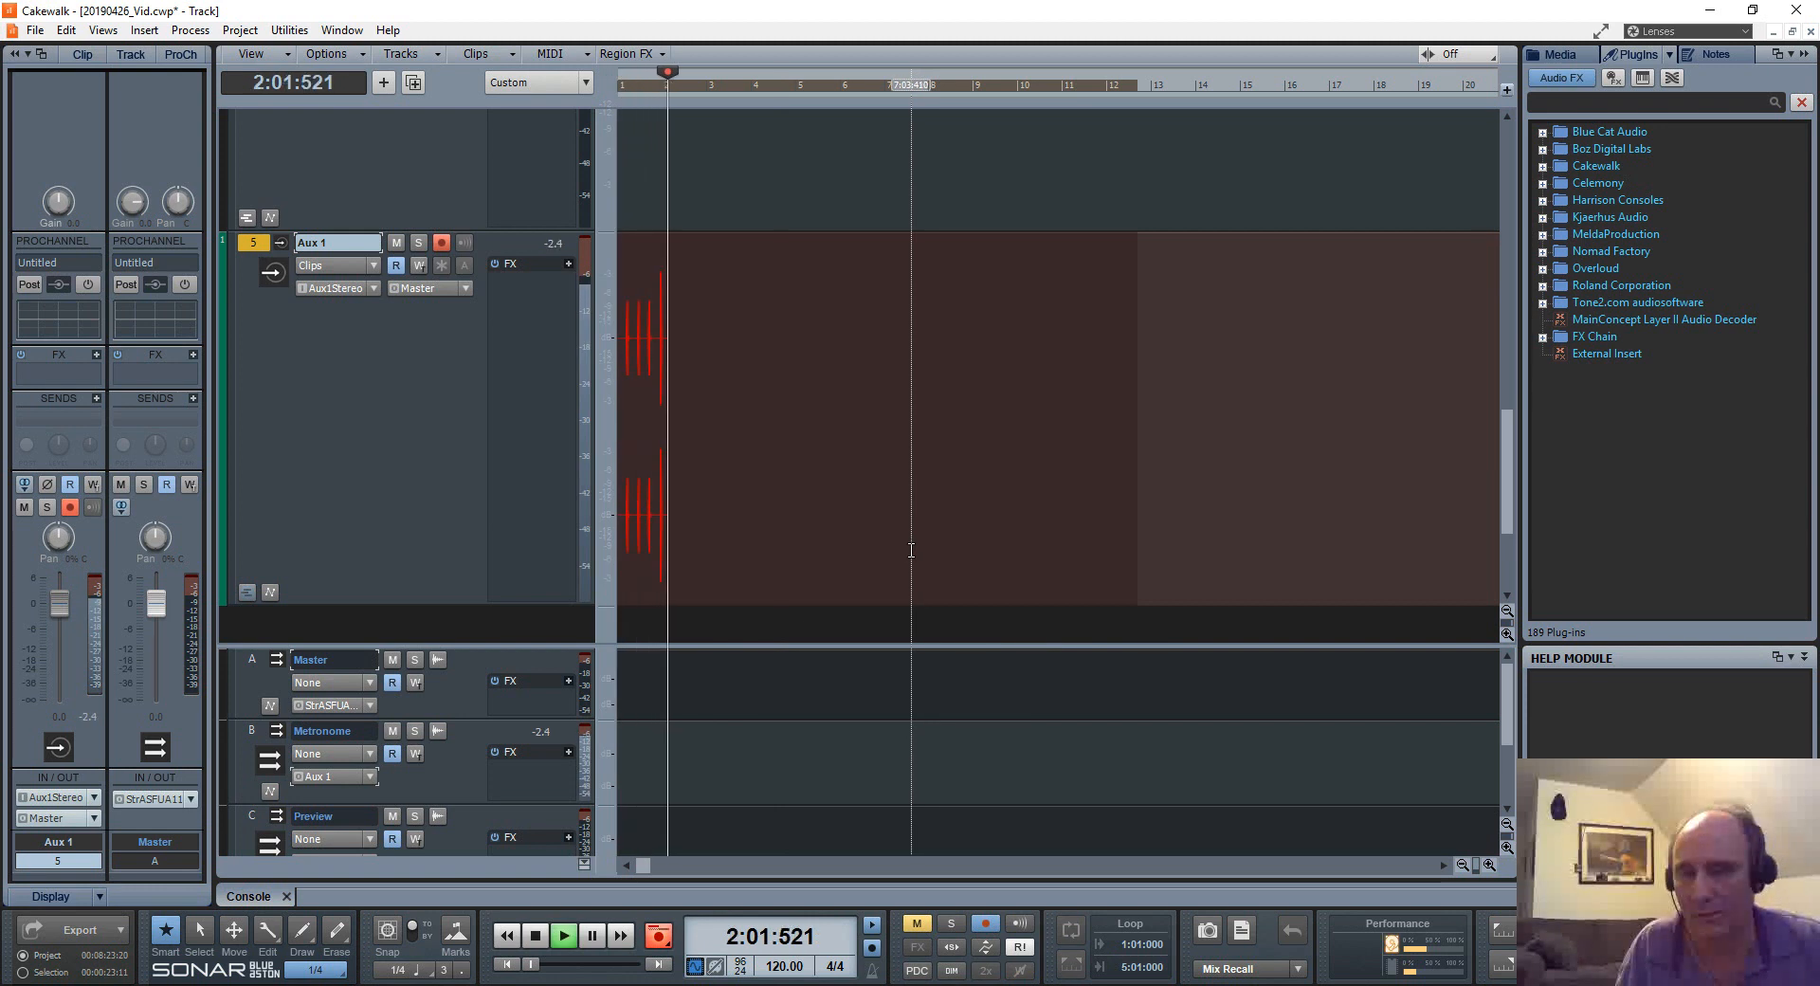
key(space)
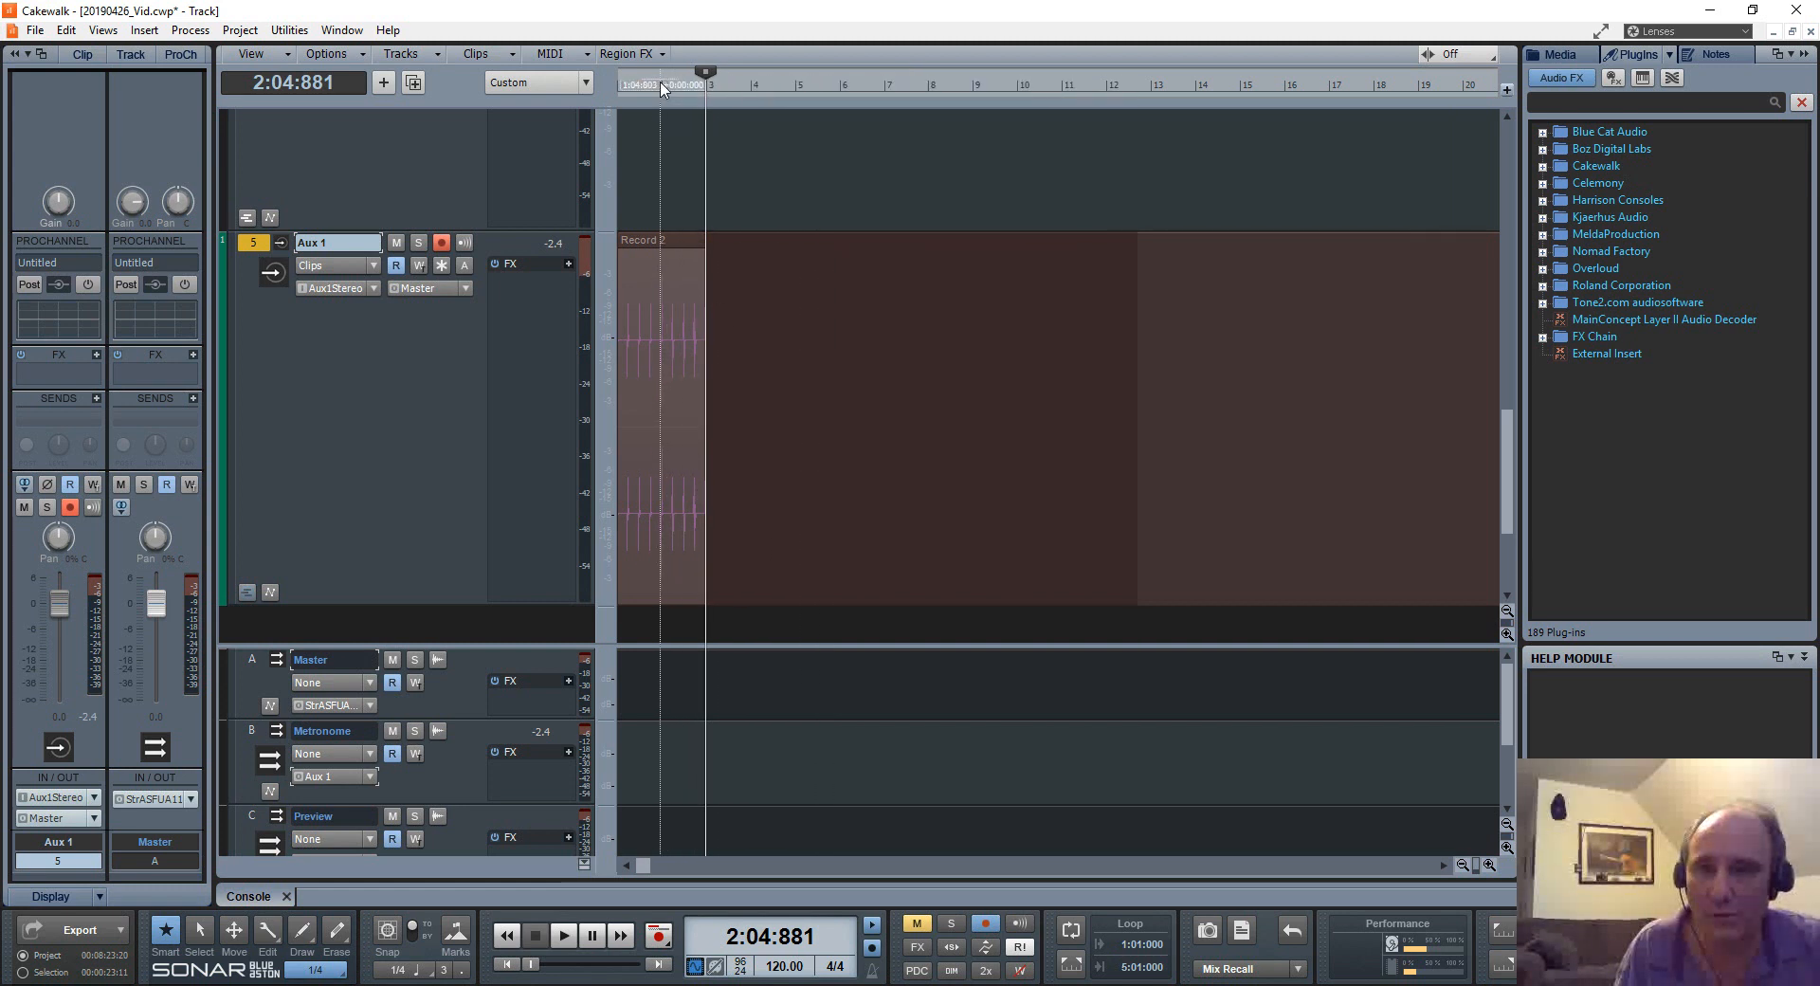
Step: Trim the recorded metronome clip on Aux 1 to end just before 2:01:000 and add a short fade-out at its end
drag(660, 127, 663, 143)
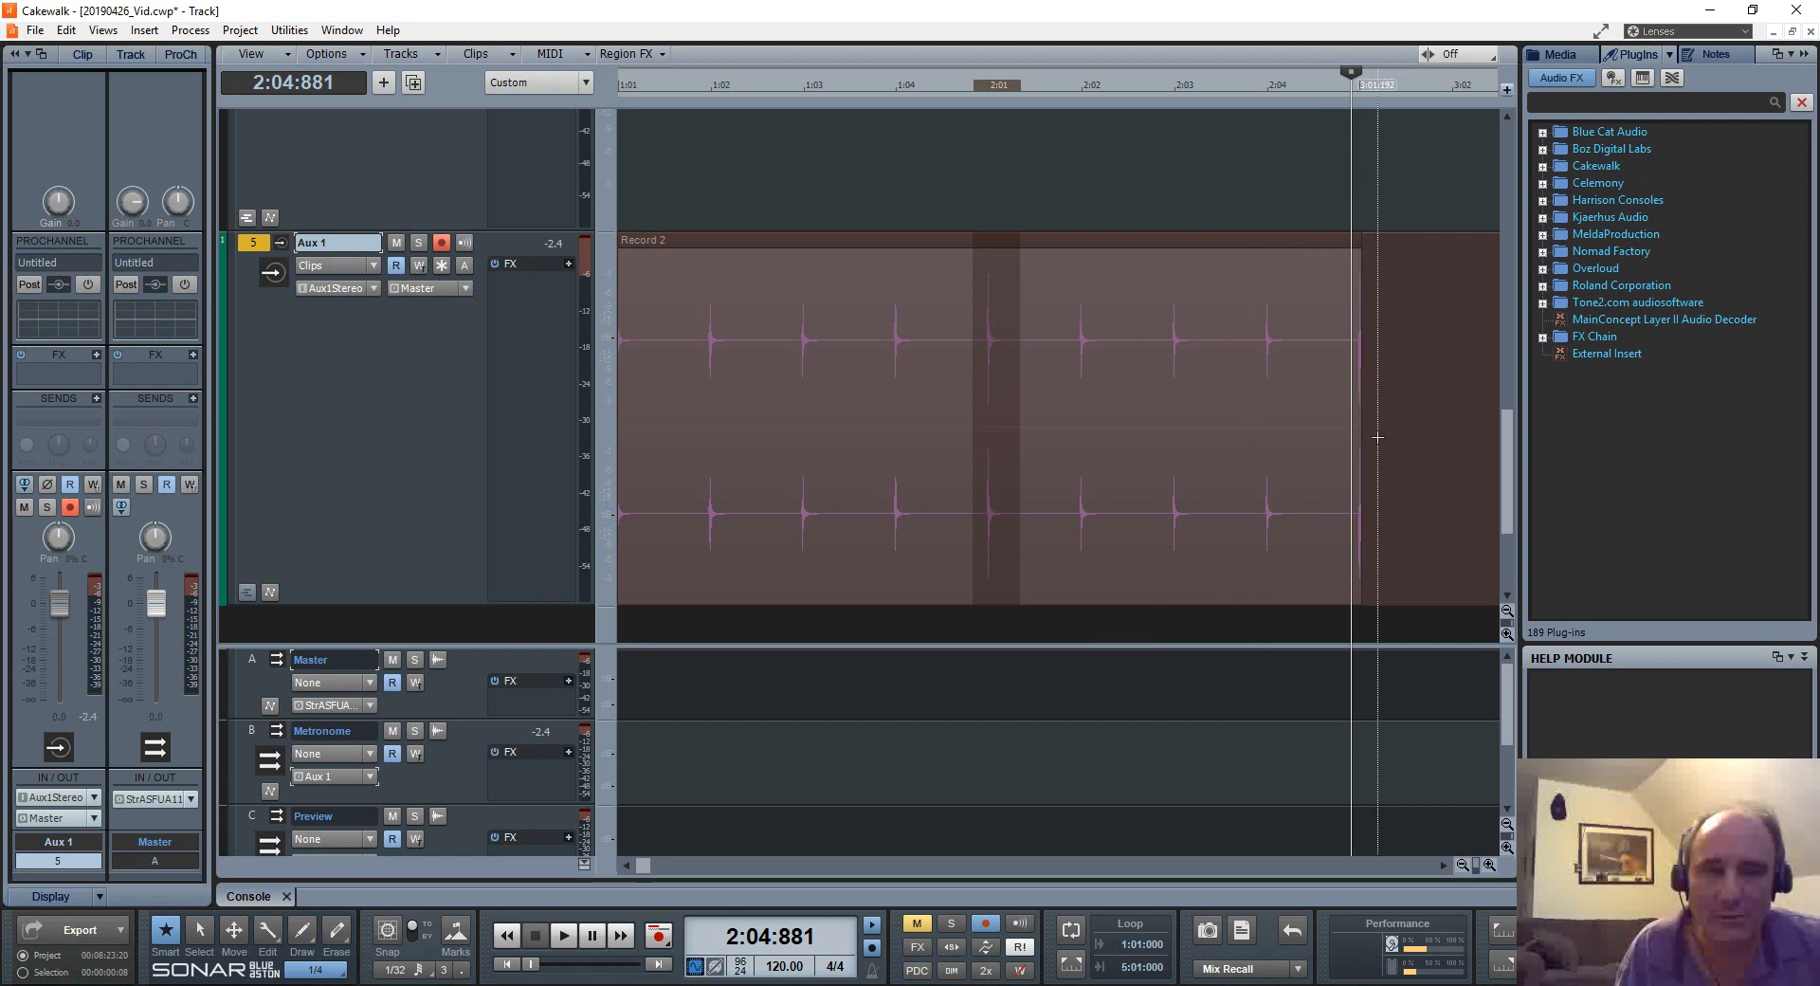
click(1193, 433)
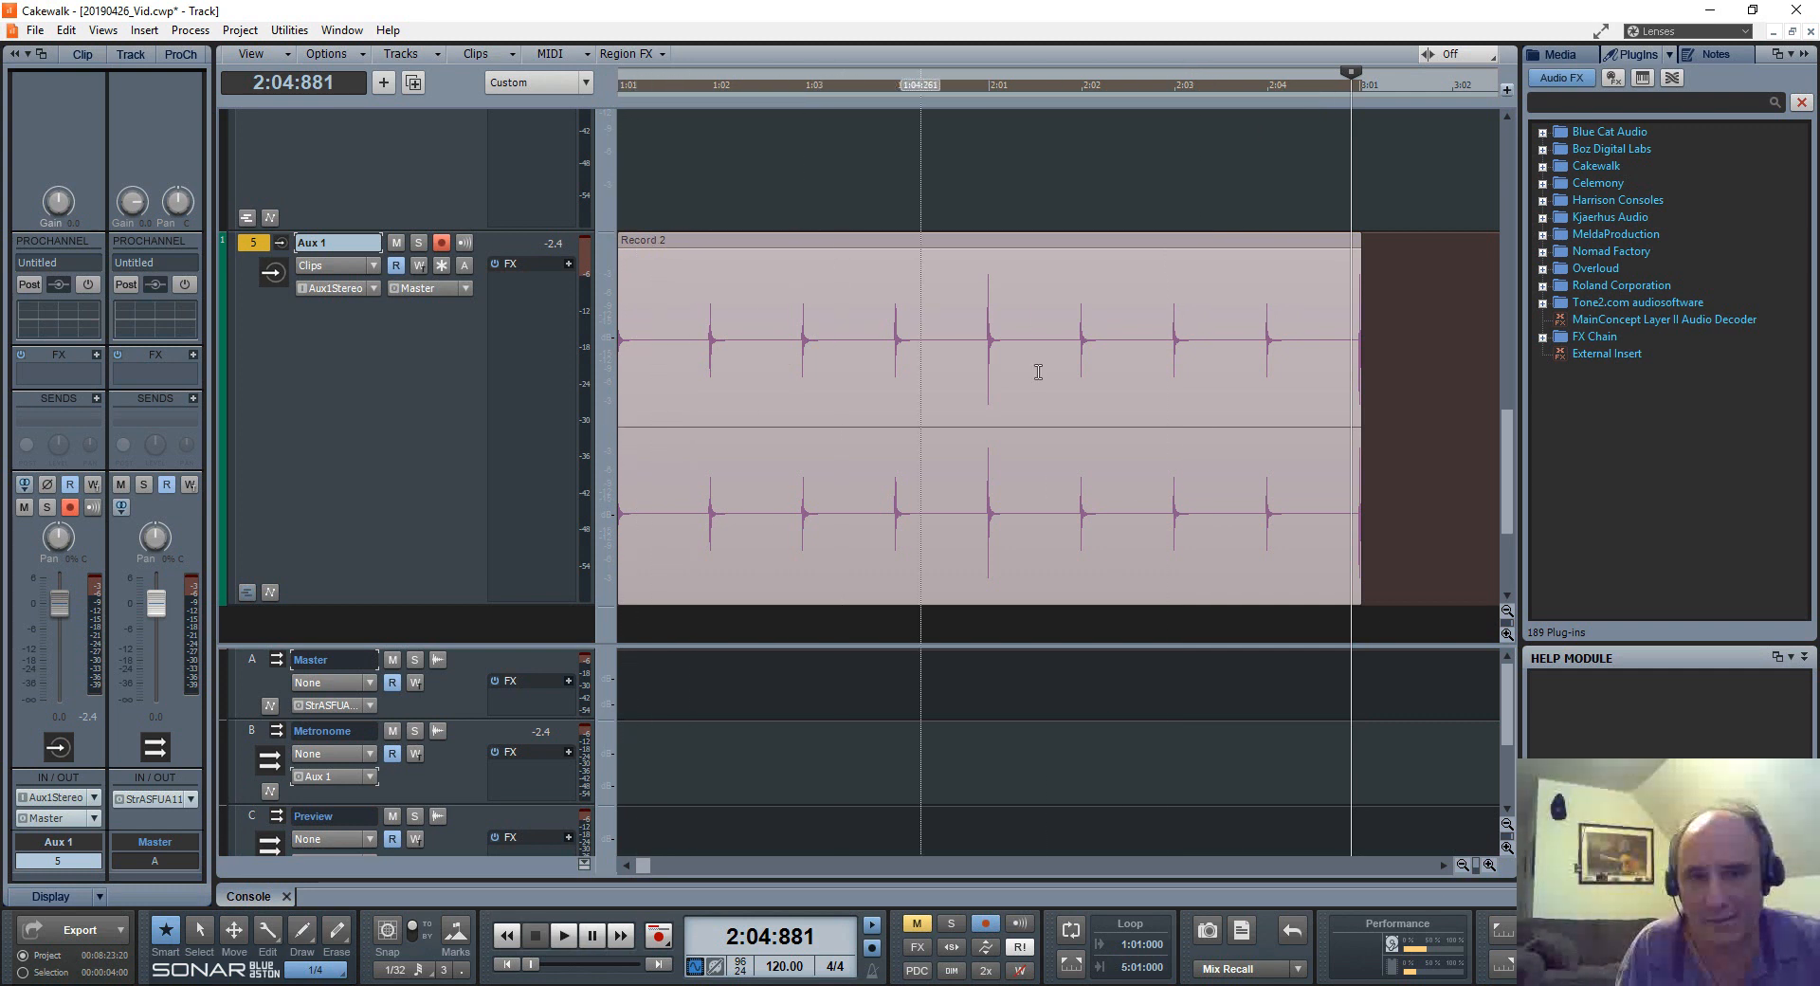
drag(1359, 415, 960, 492)
drag(961, 258, 931, 701)
key(w)
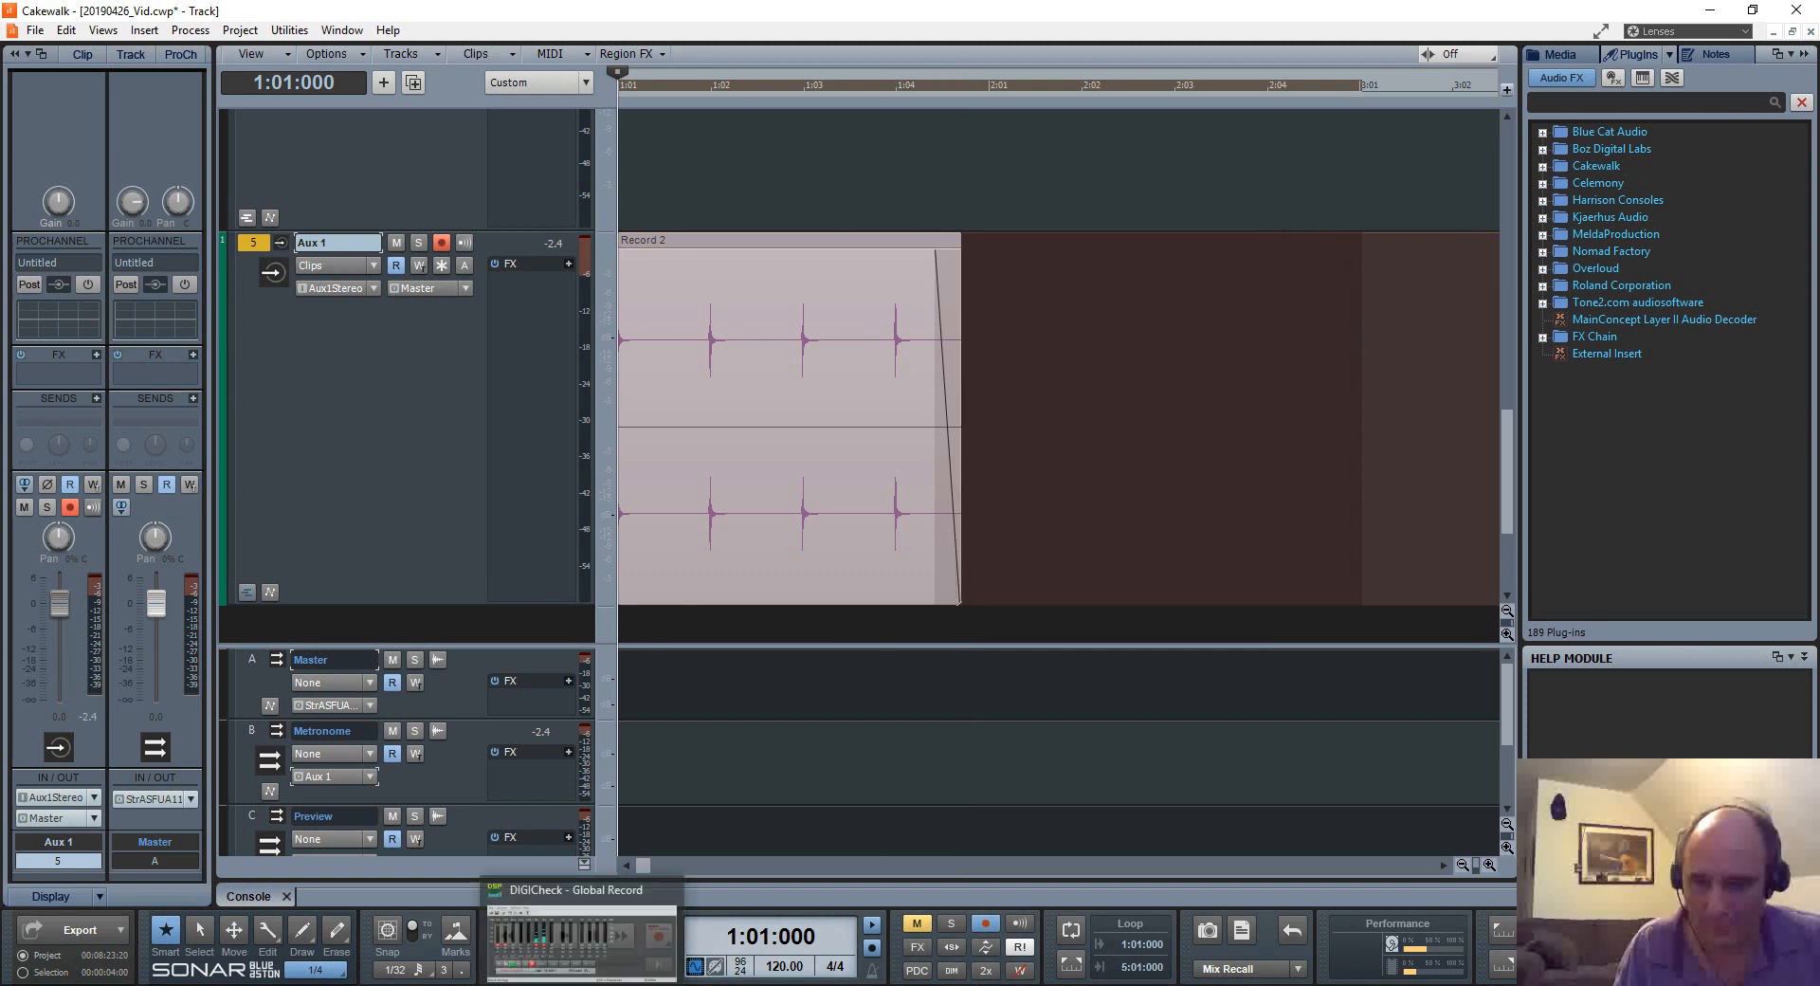
Step: Switch to DIGICheck Global Record and stop its running recording
click(586, 985)
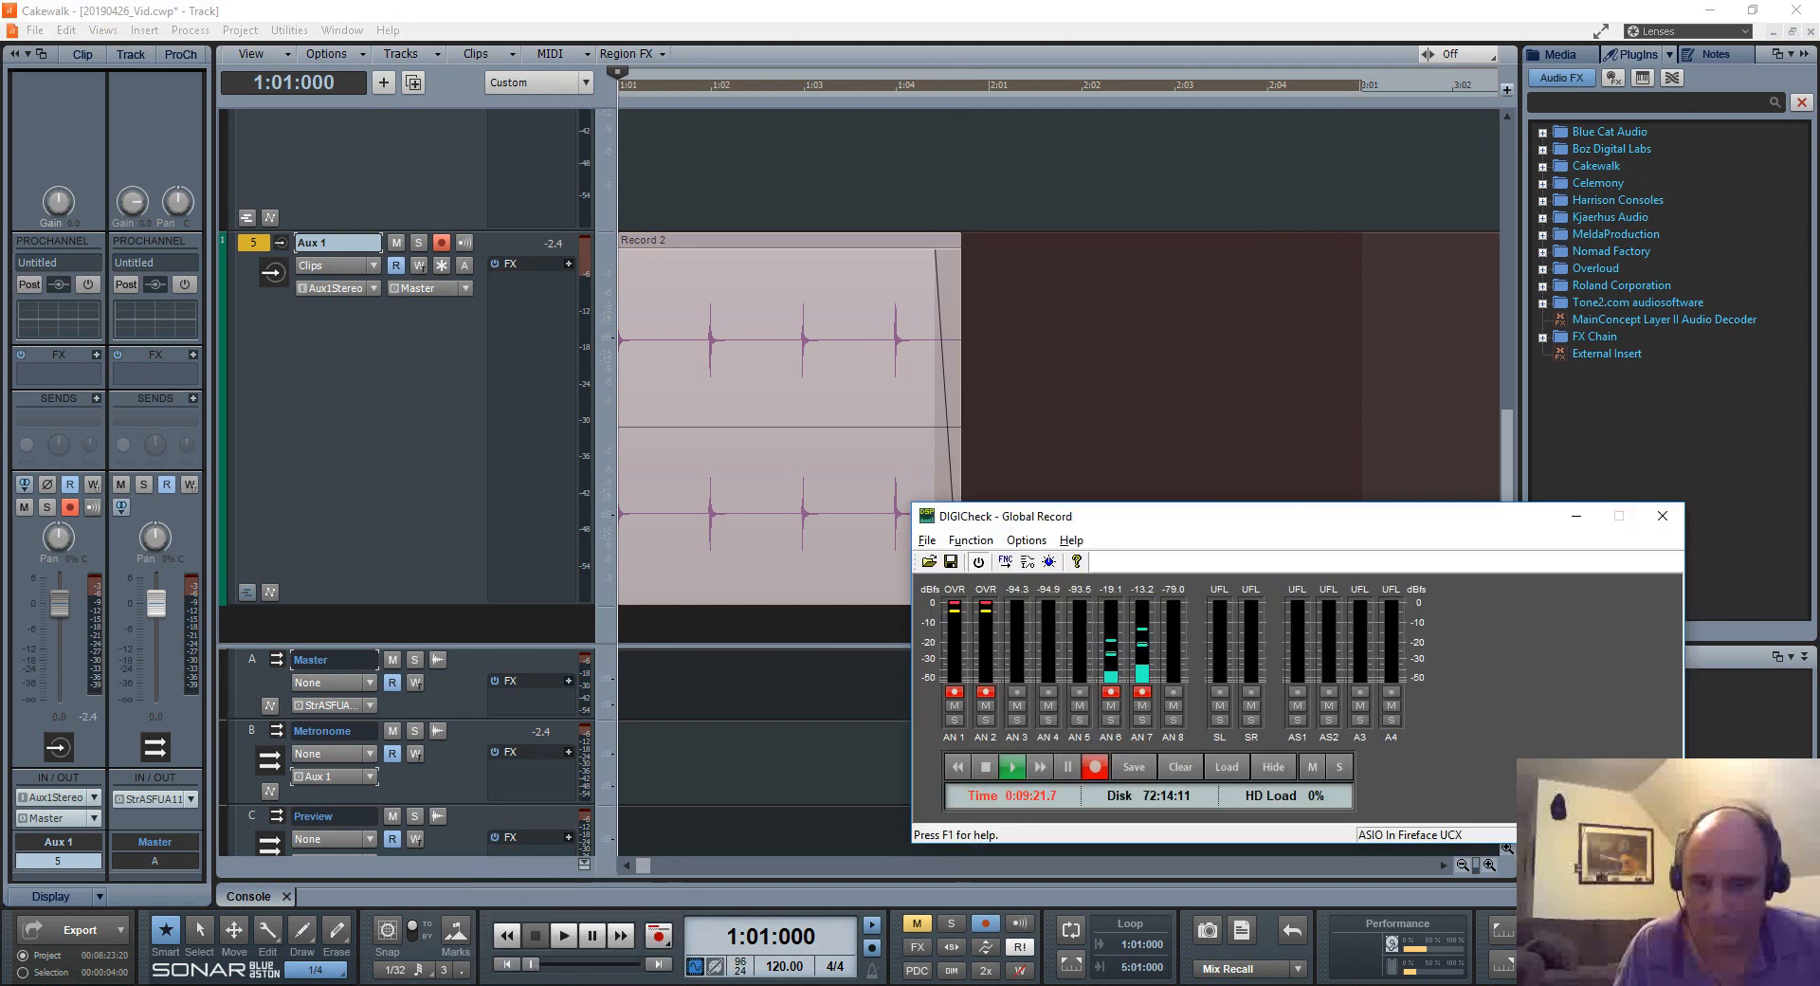
click(988, 766)
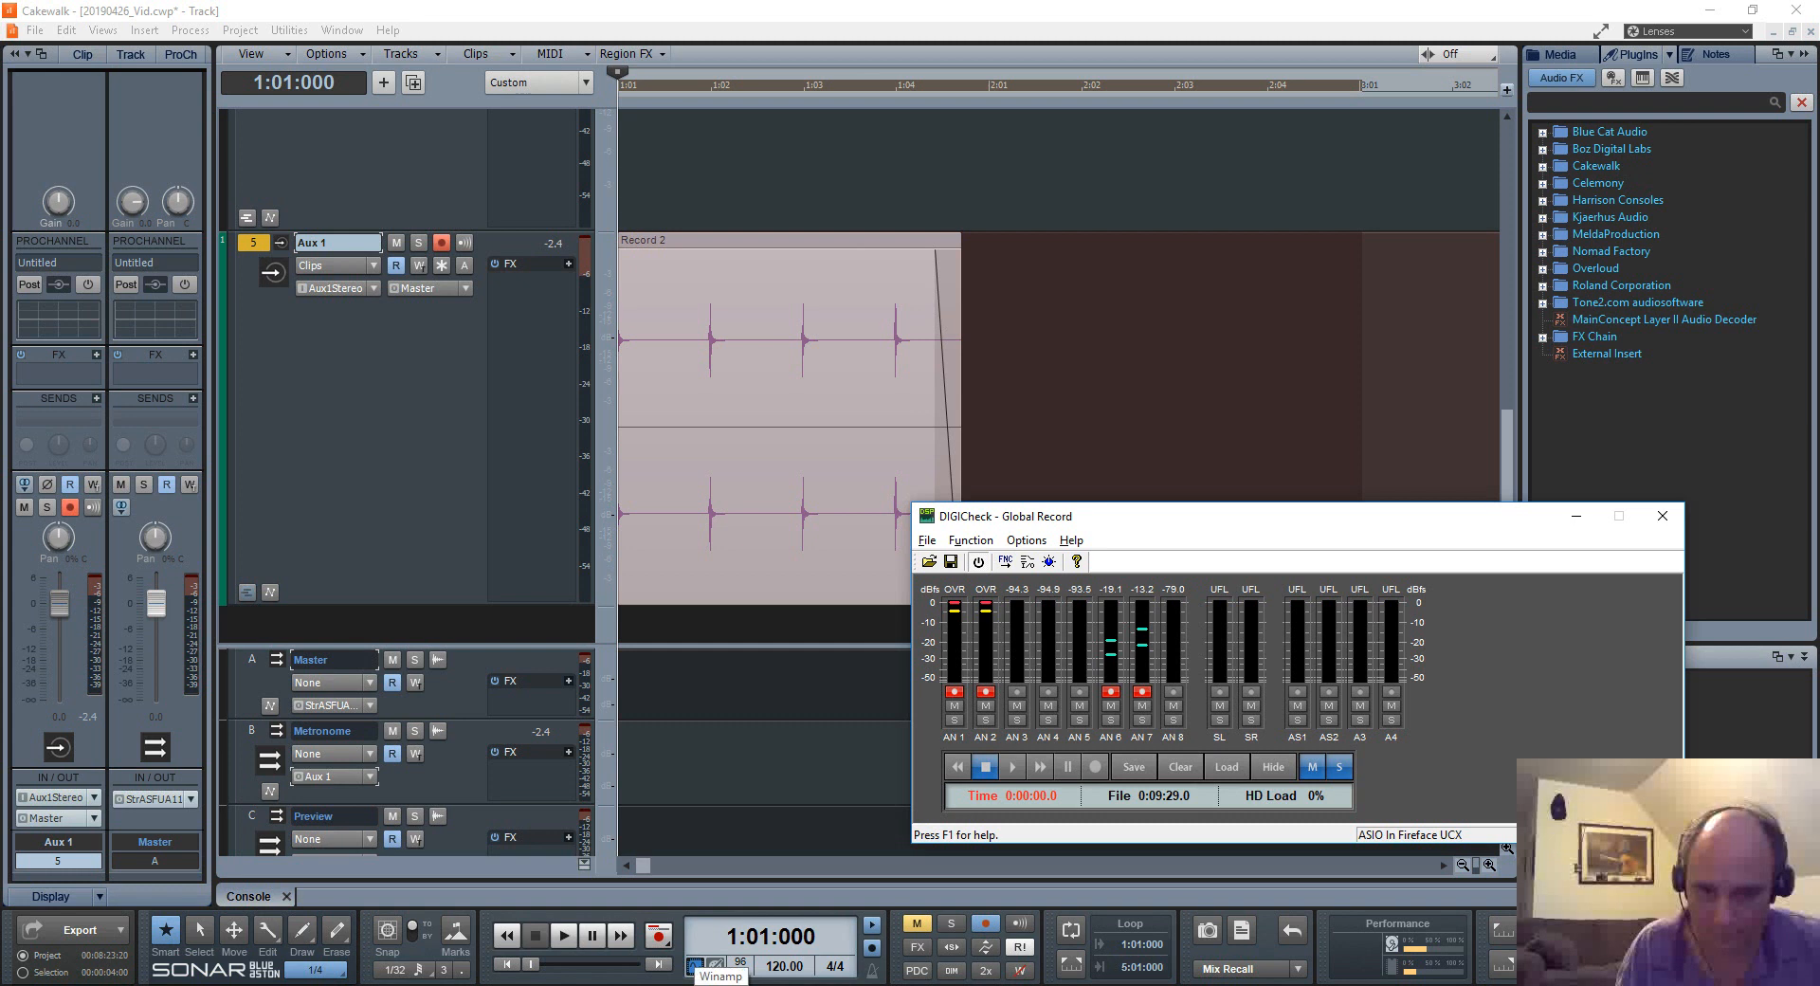
Step: Search for and open Microsoft Expression Encoder 4 Screen Capture
key(super)
text(express)
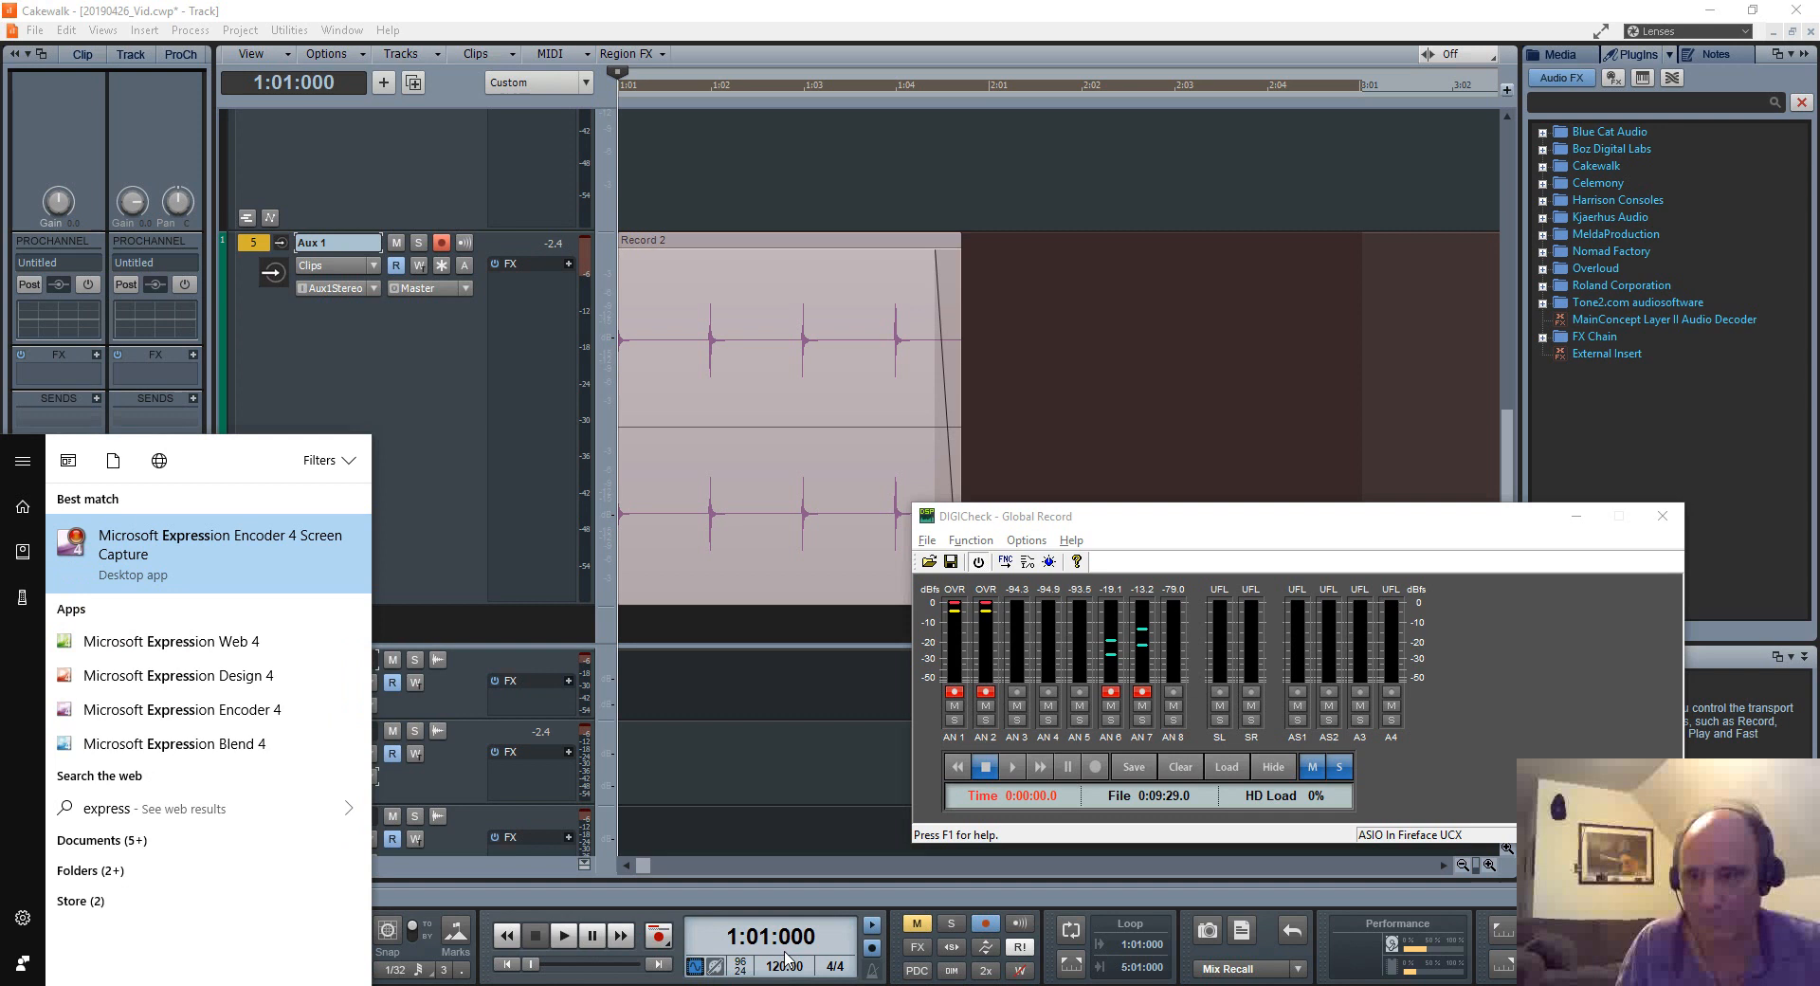
key(Return)
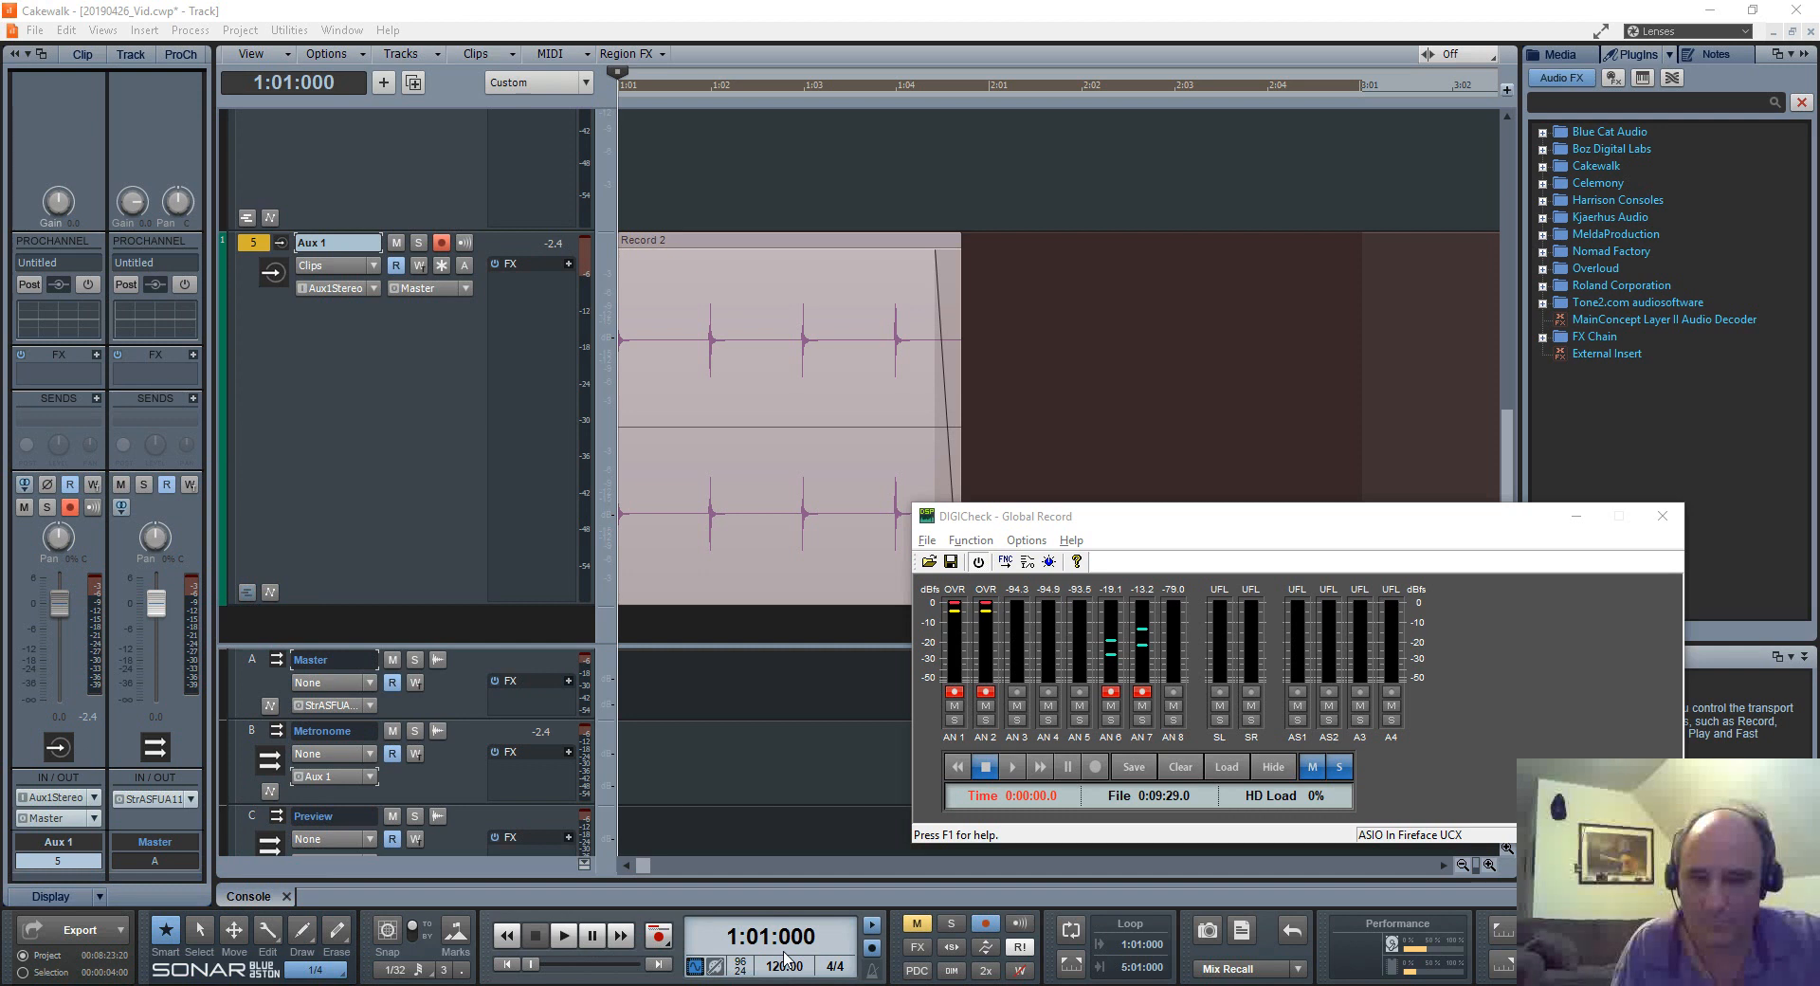
key(super)
text(ex)
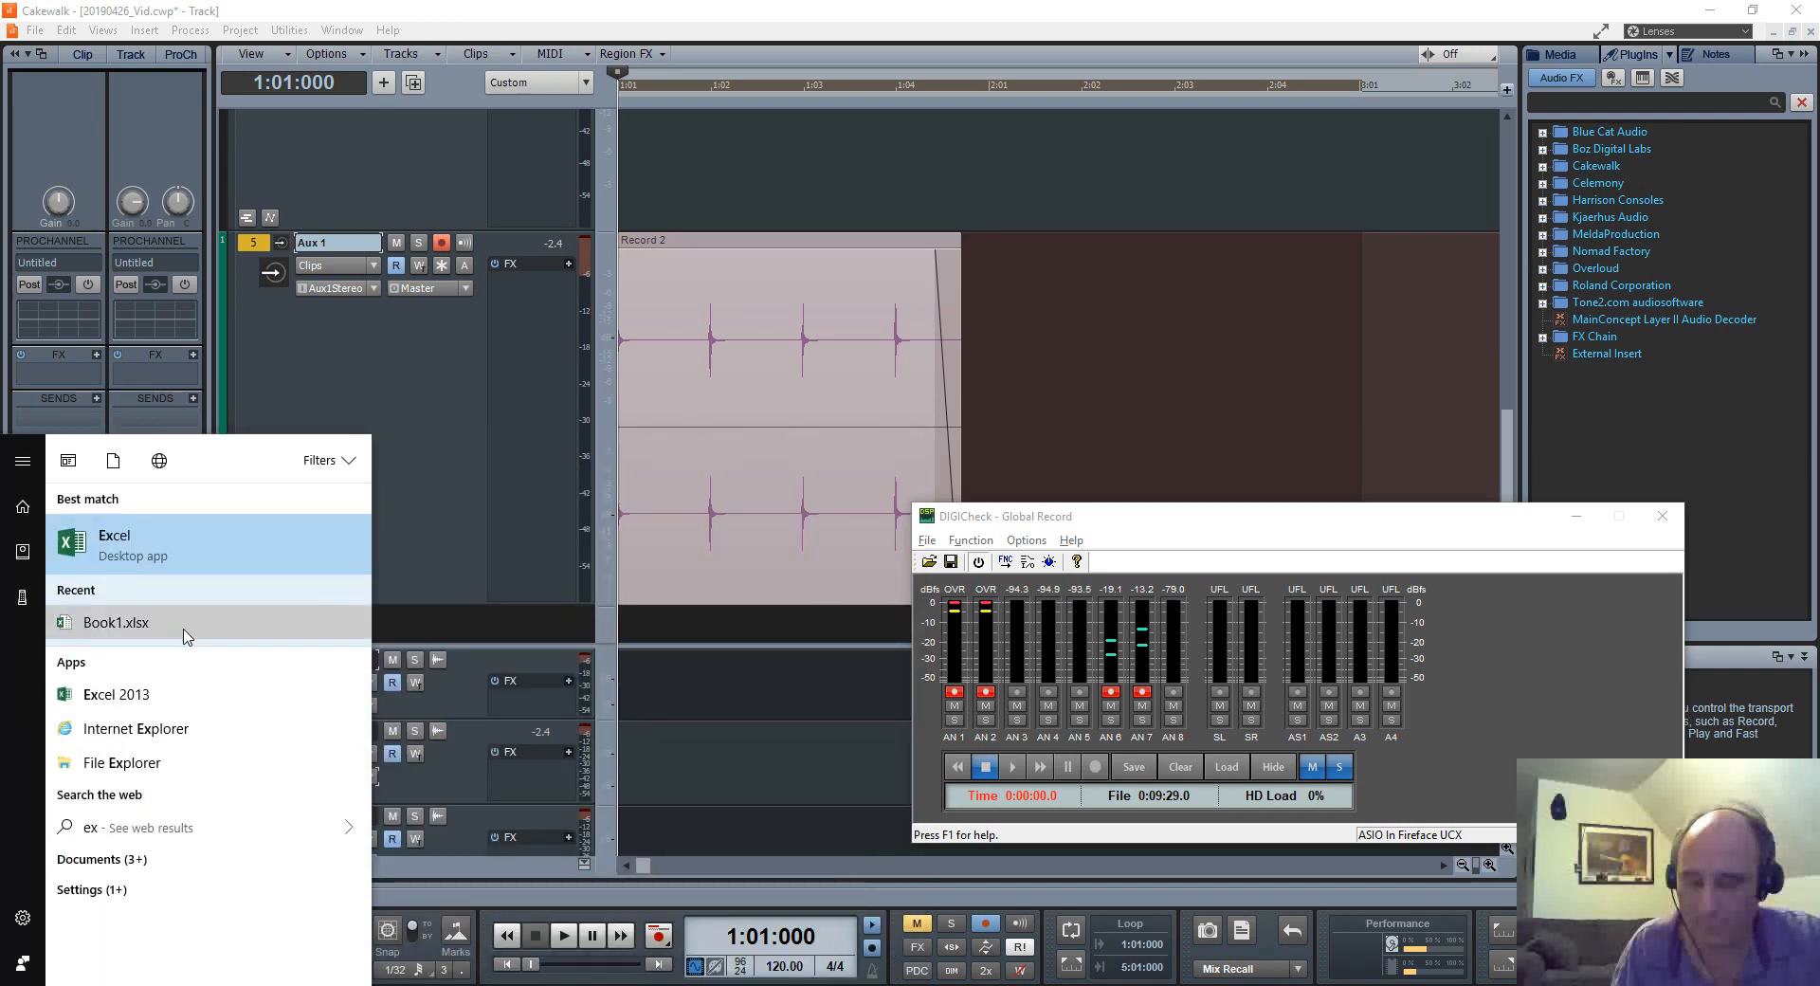
text(pre)
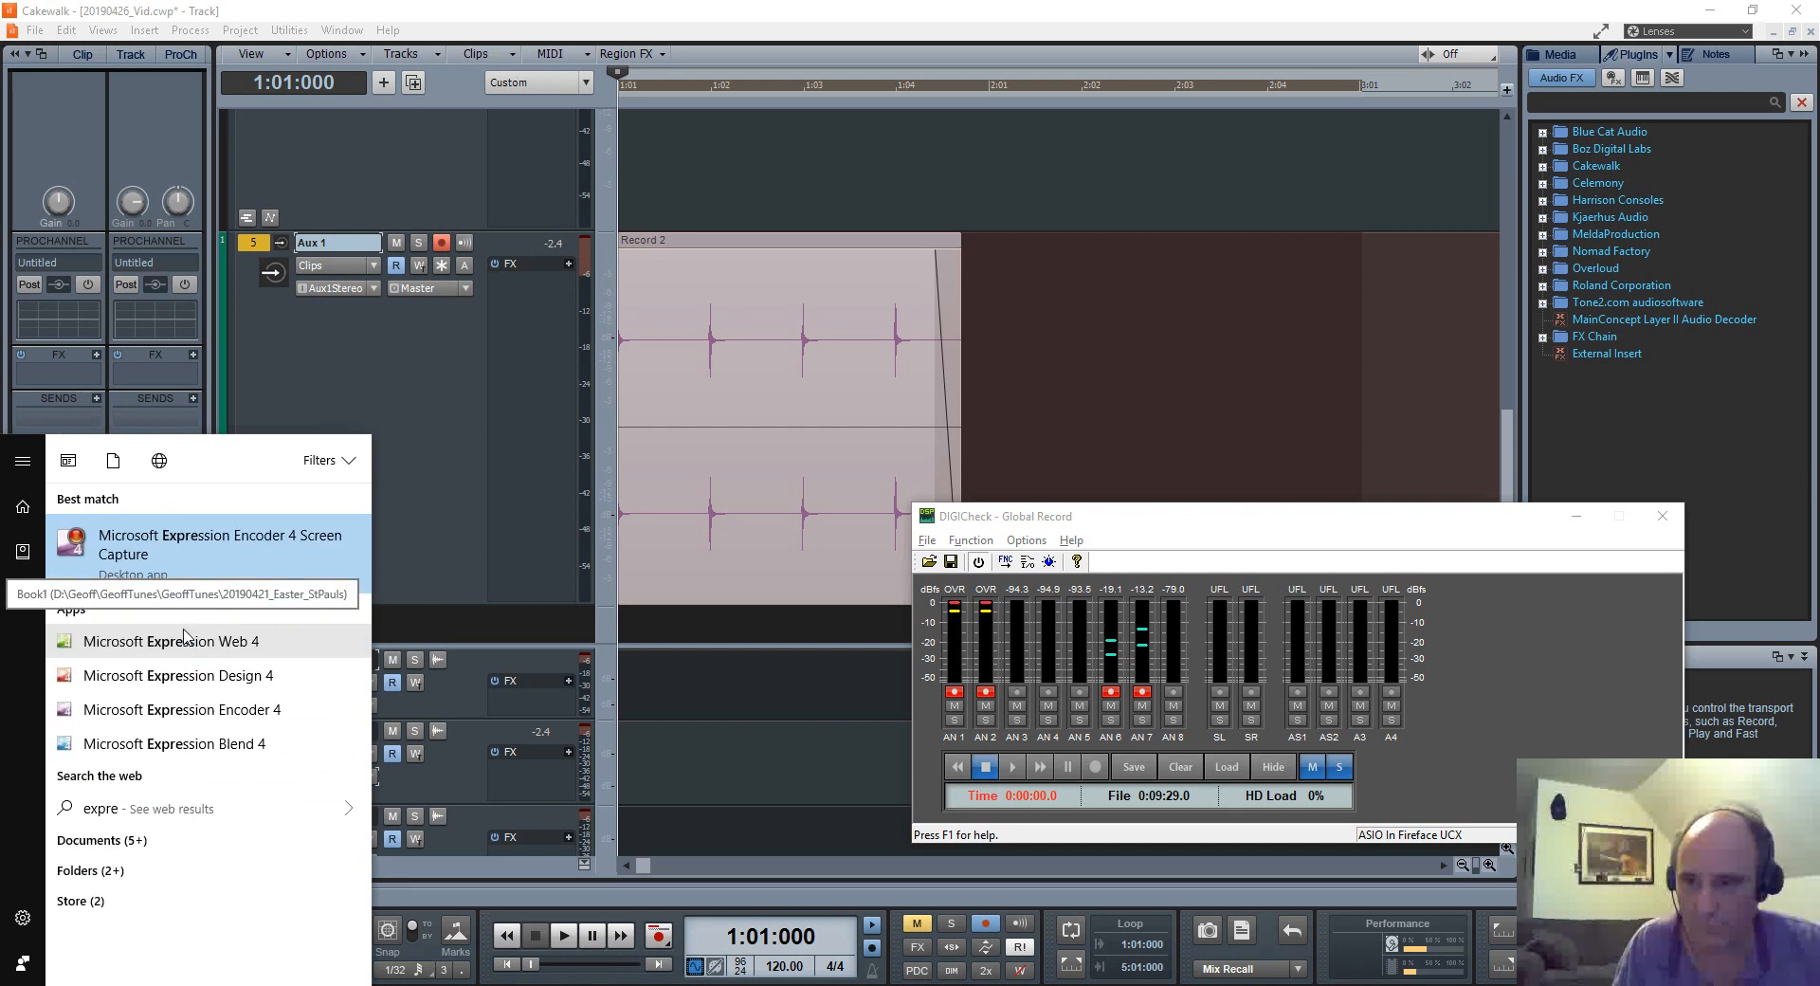
click(139, 542)
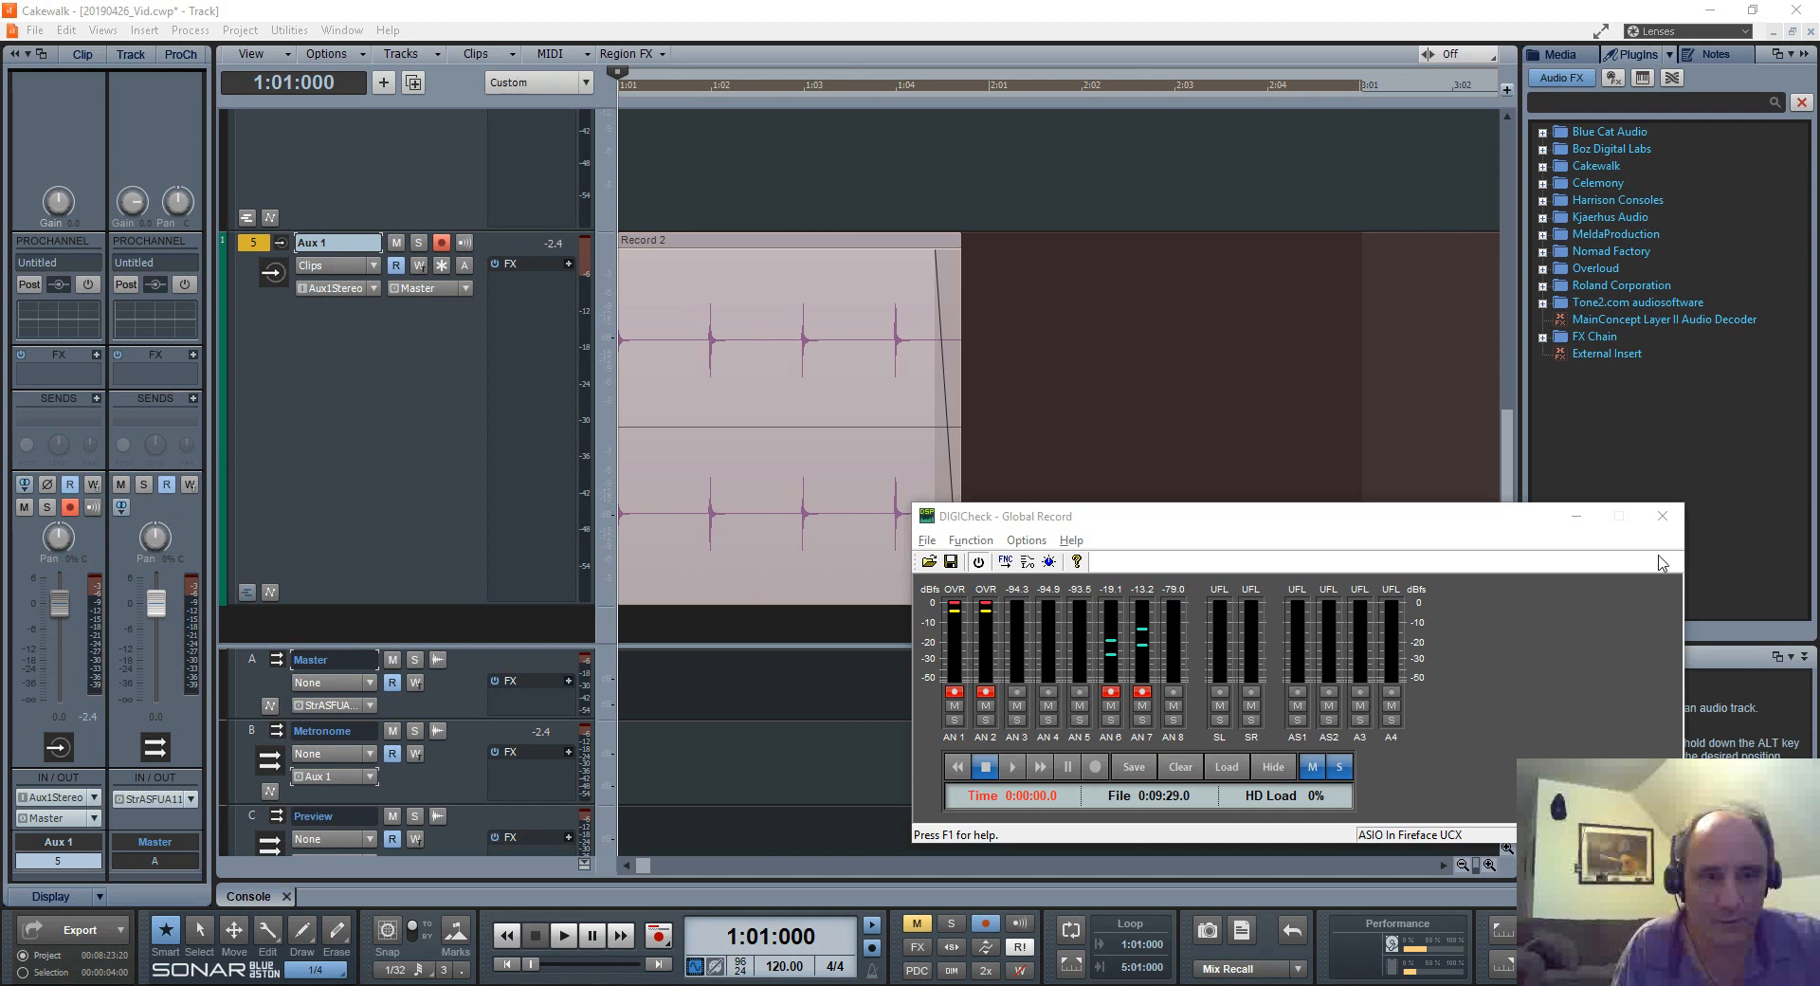